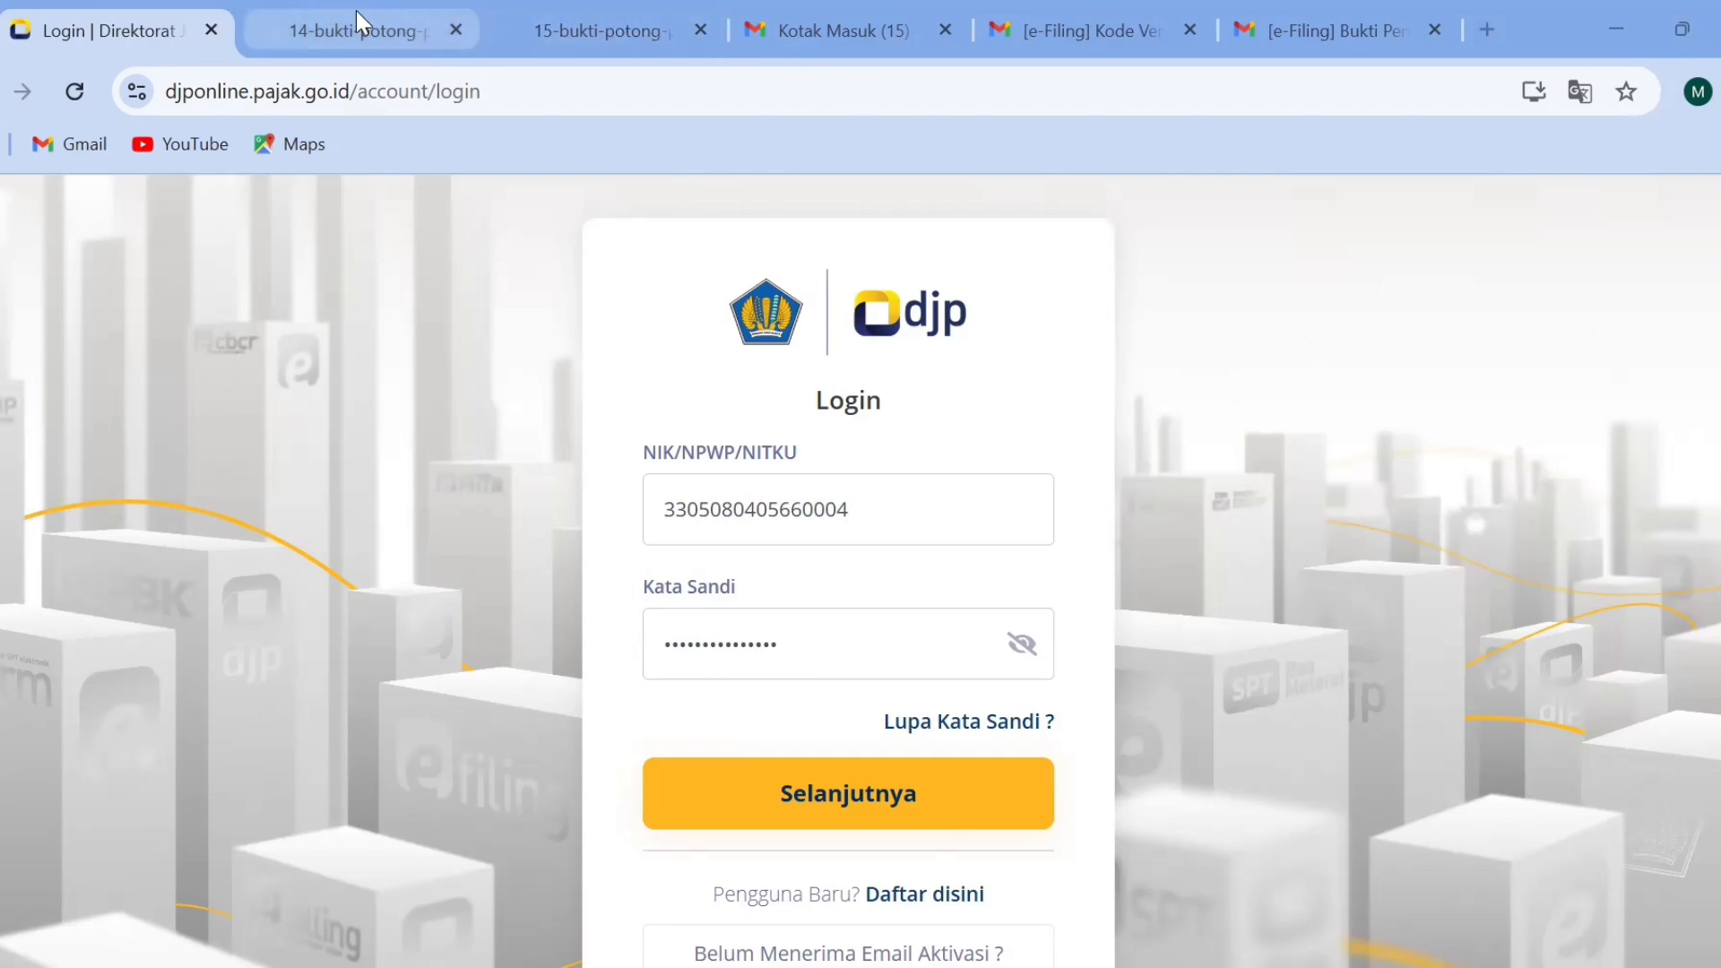
Review the sample withholding slips, Formulir 1721-A1 and 1721-A2, including the income and tax sections of 1721-A2.
click(319, 25)
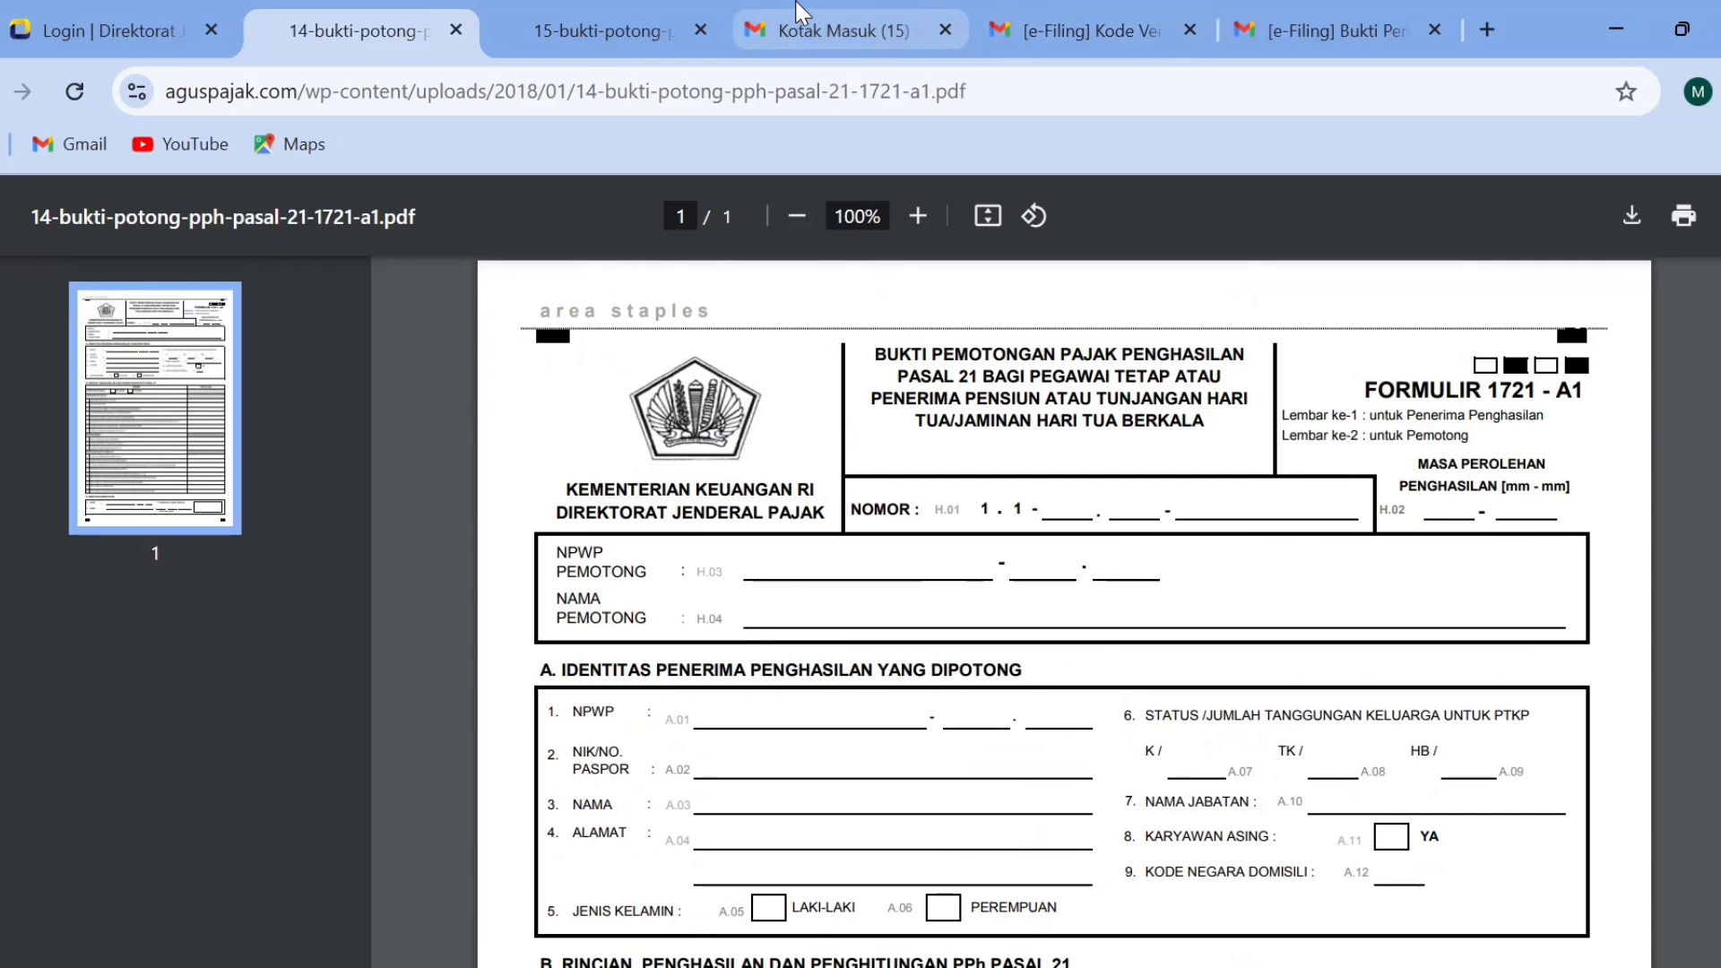
click(642, 9)
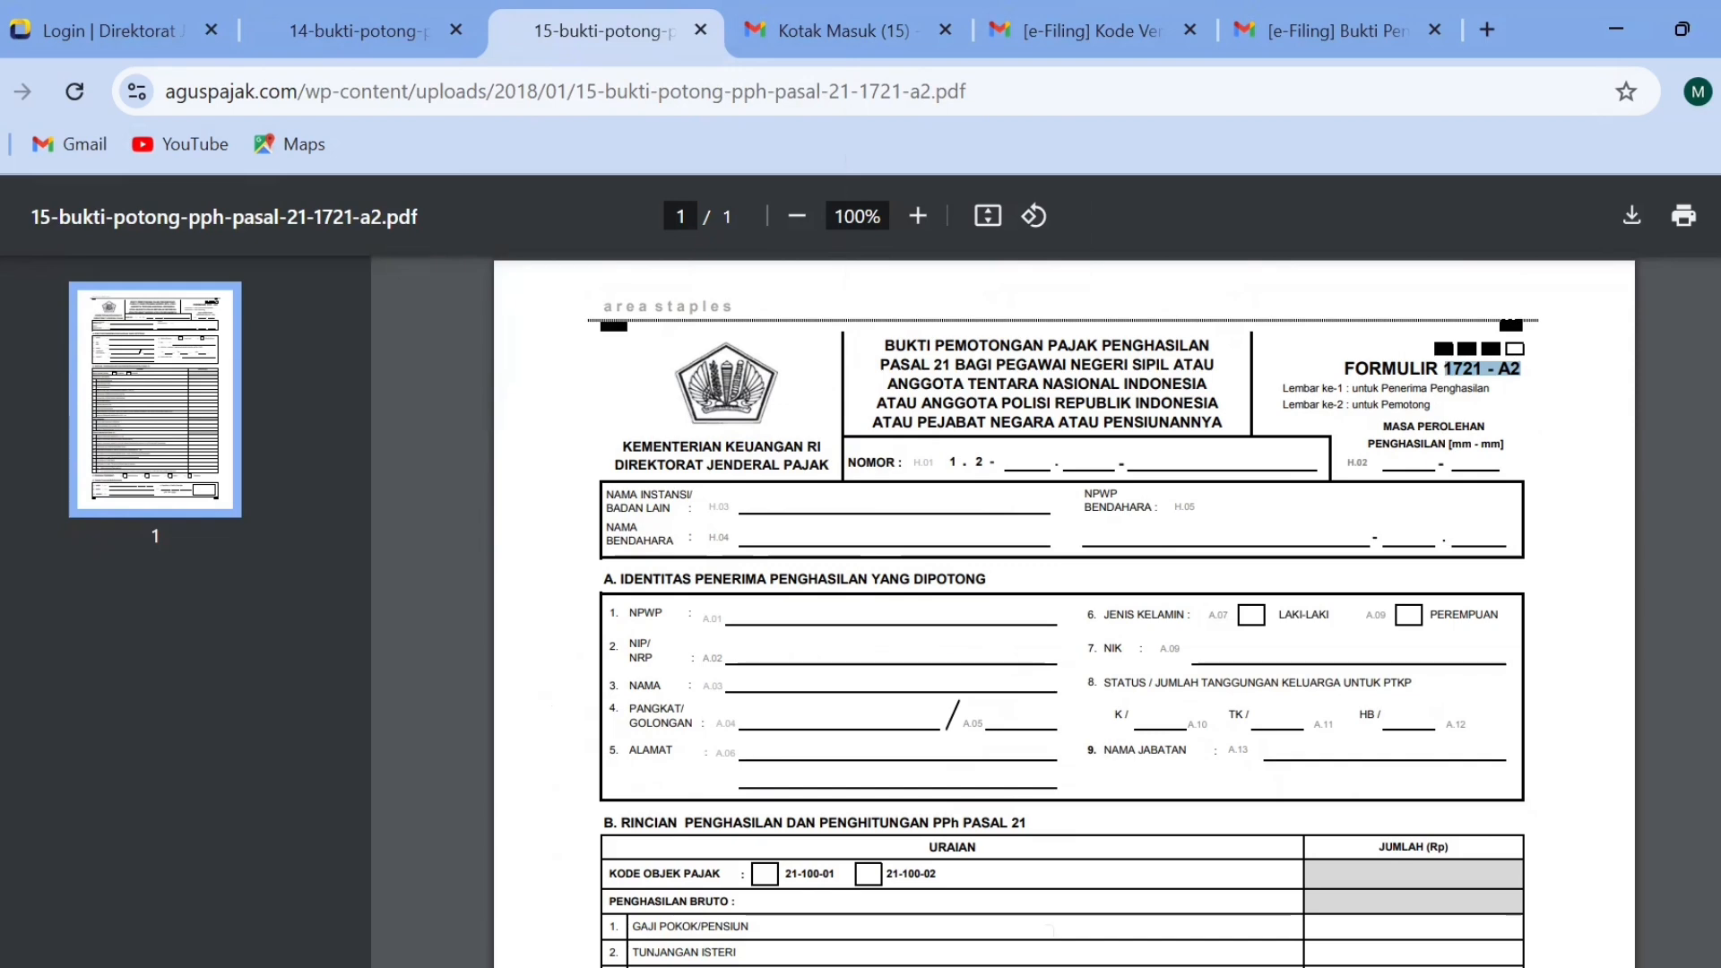
scroll(1064, 610, down, 10)
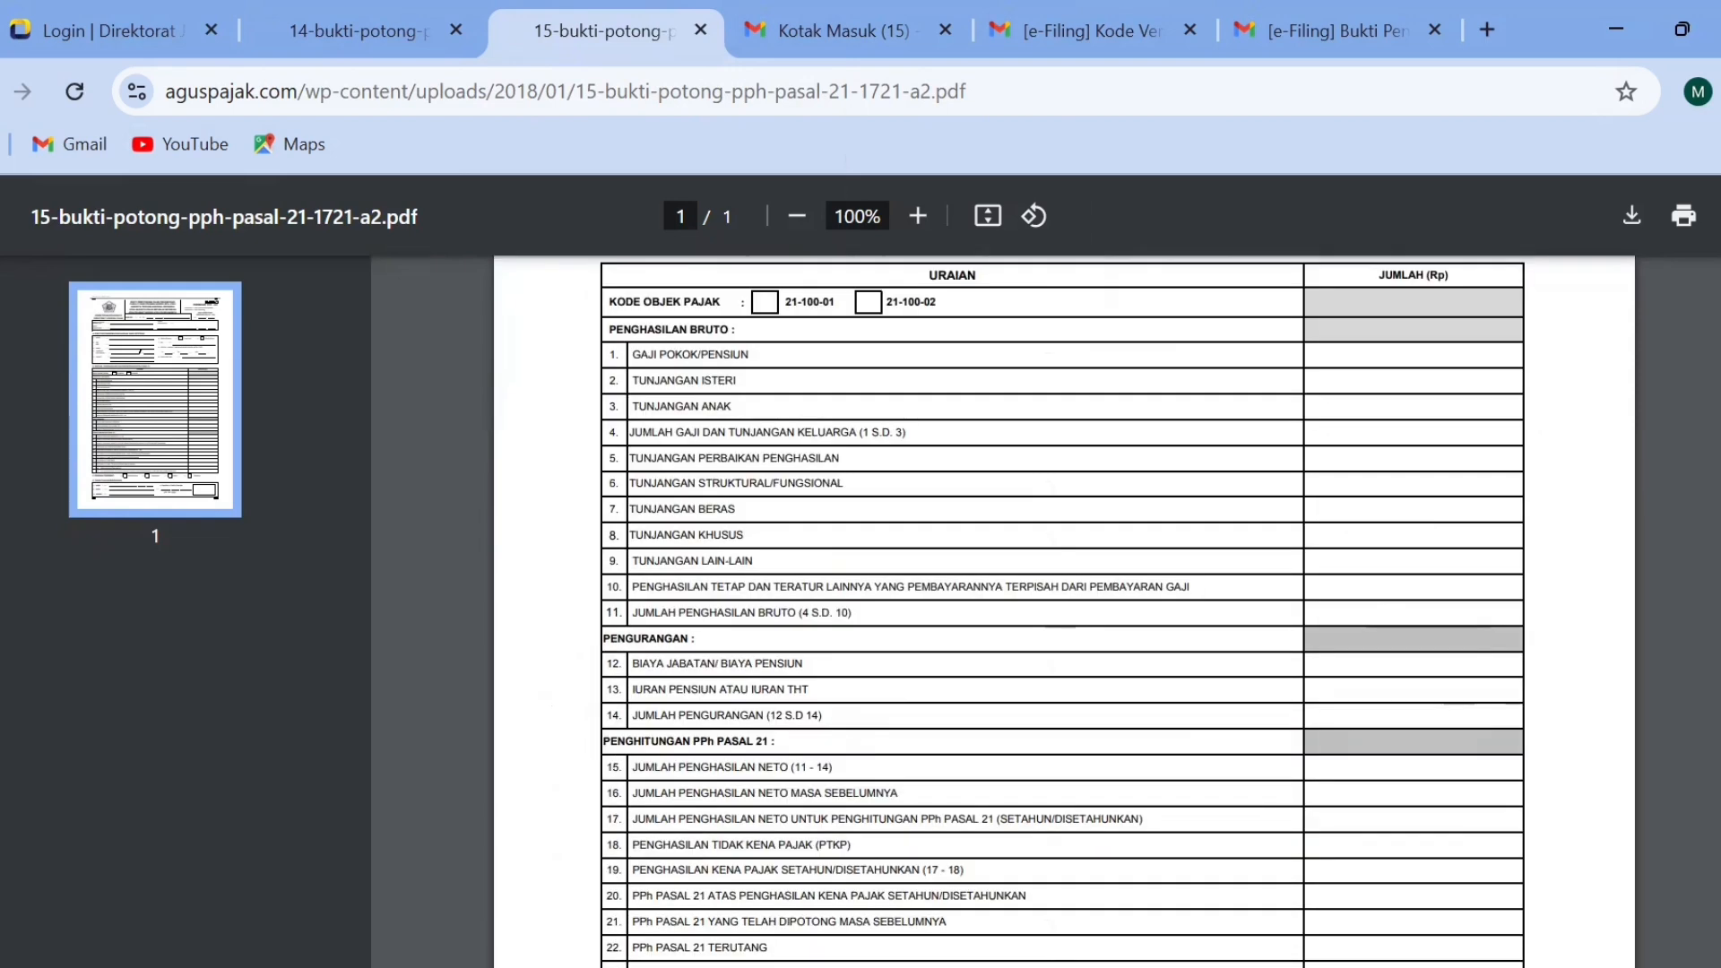
scroll(1064, 609, up, 3)
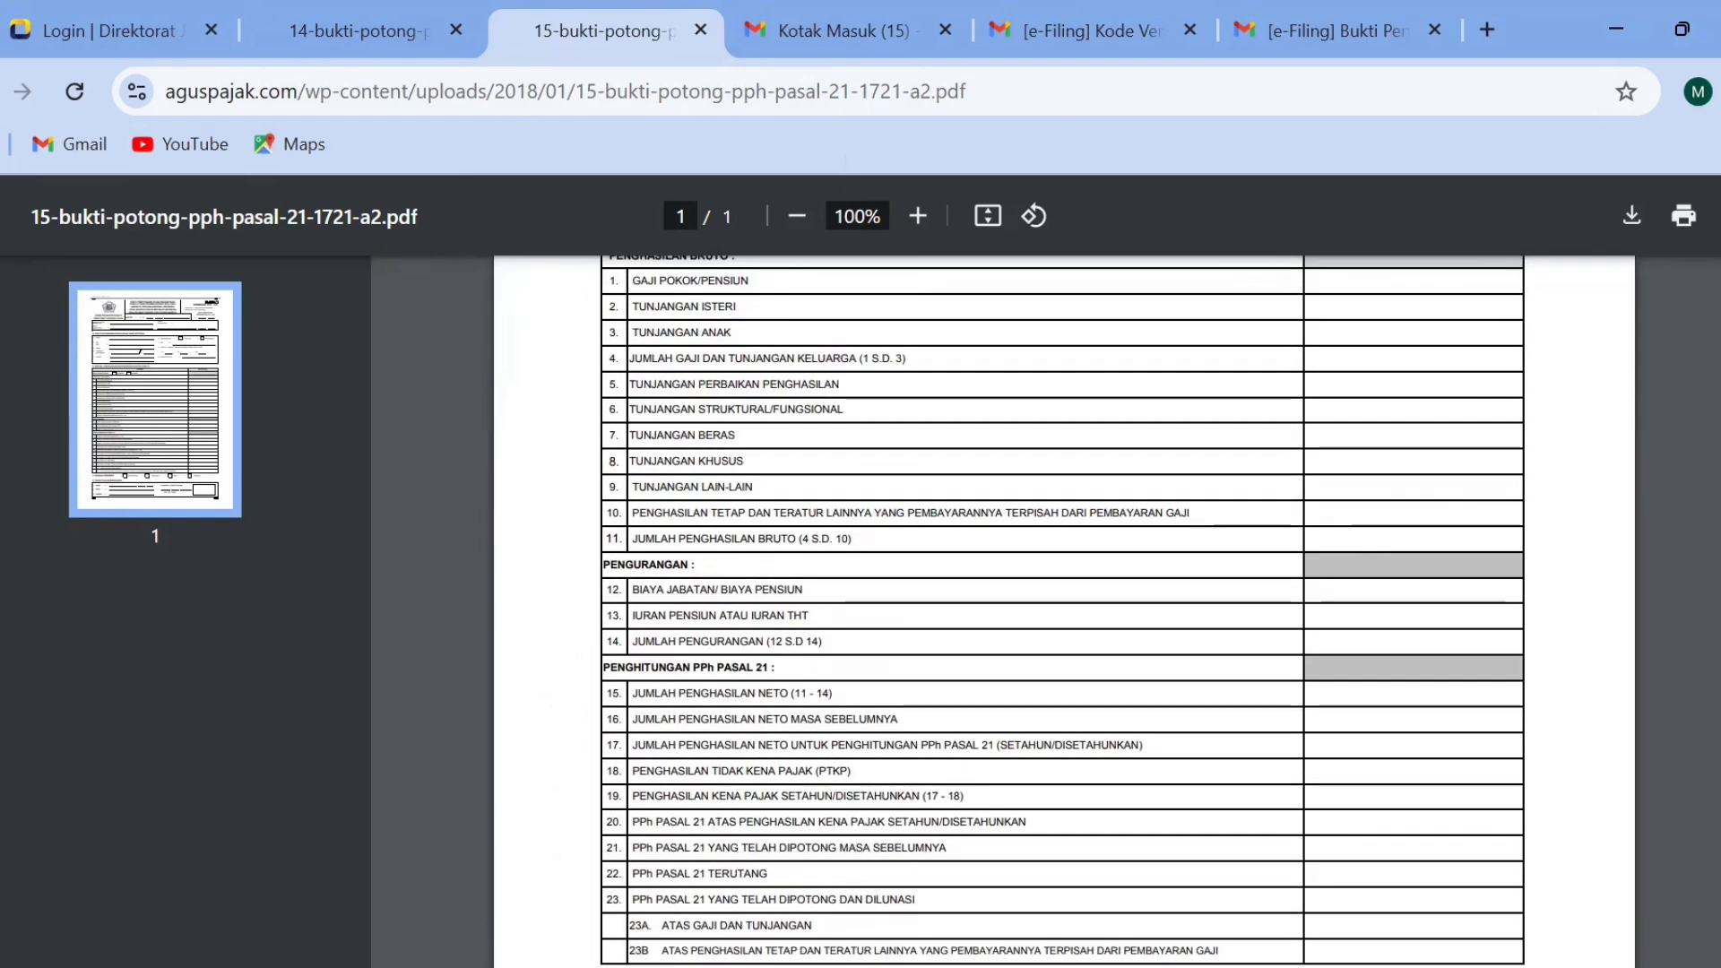
scroll(1064, 610, up, 3)
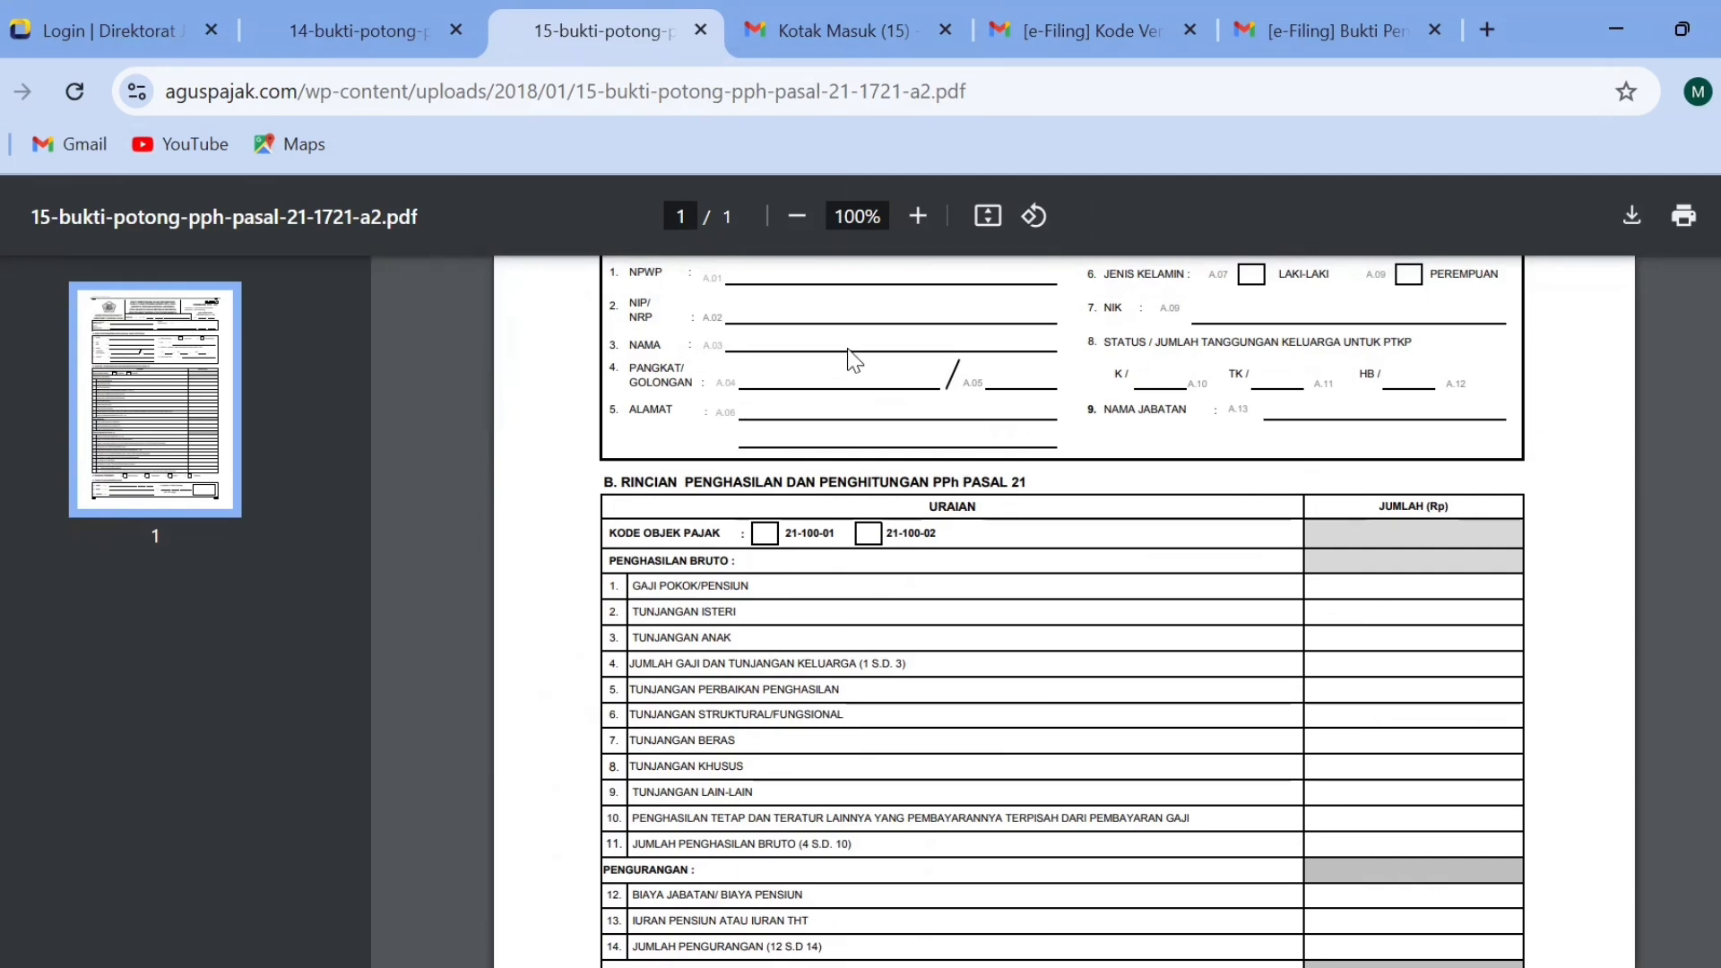
Return to the DJP Online login page, try signing in with the prefilled credentials, and copy the NIK/NPWP number.
click(128, 12)
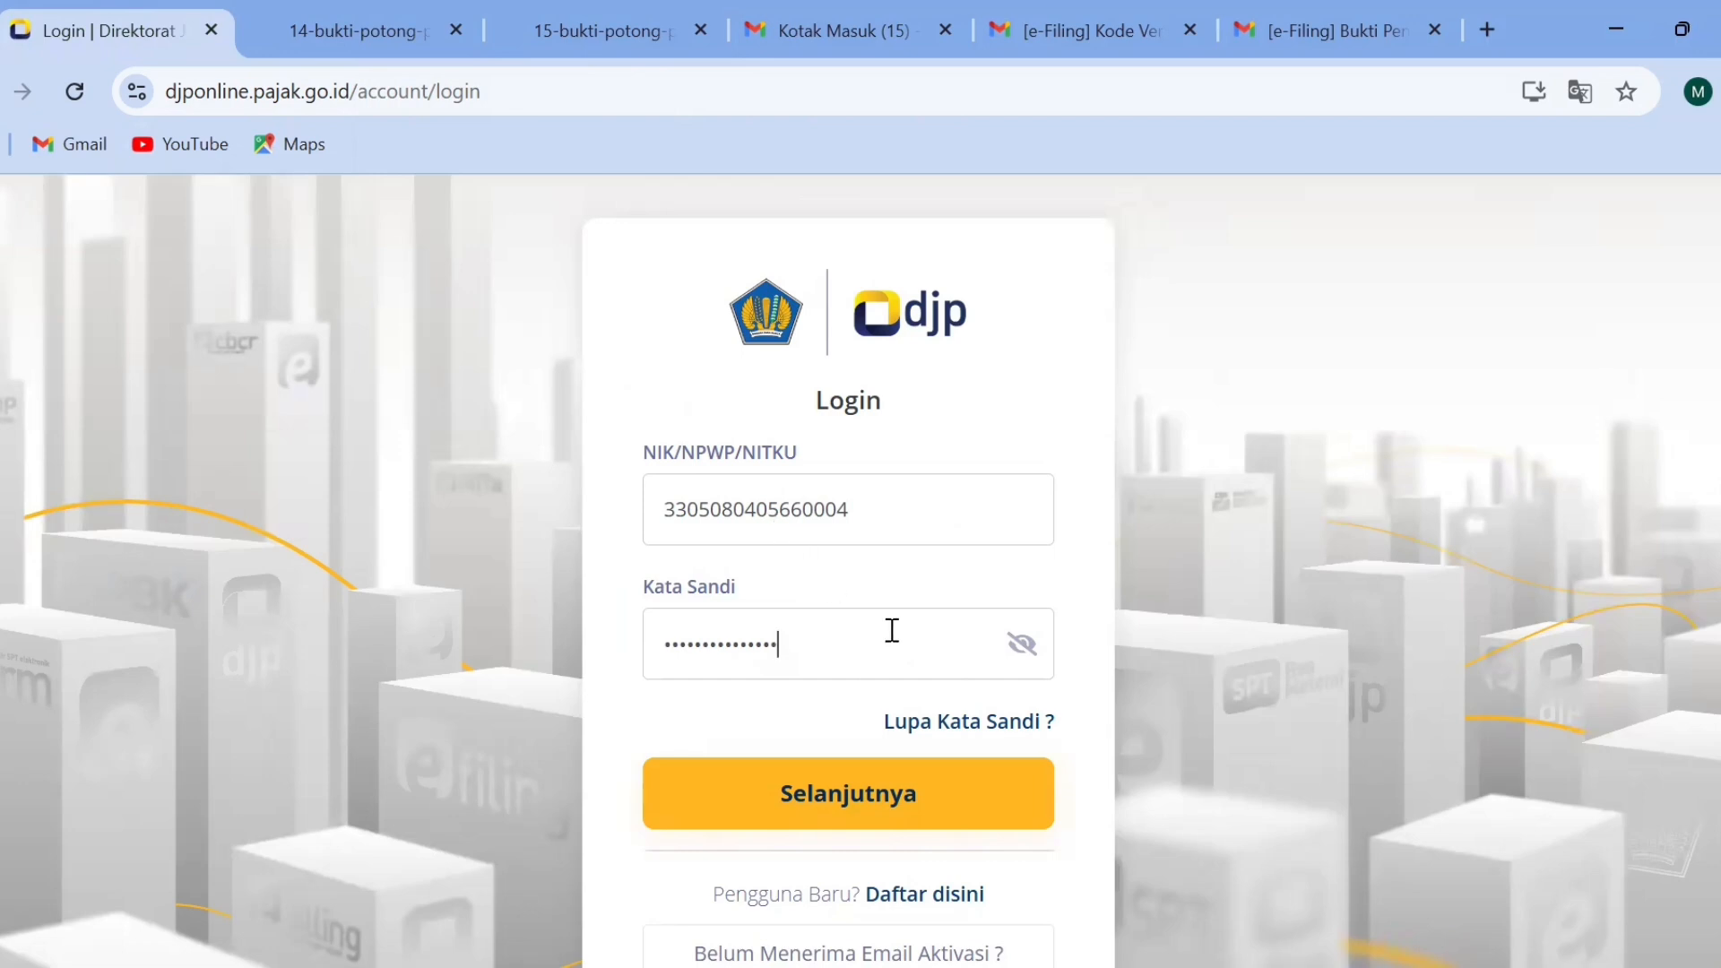
click(835, 795)
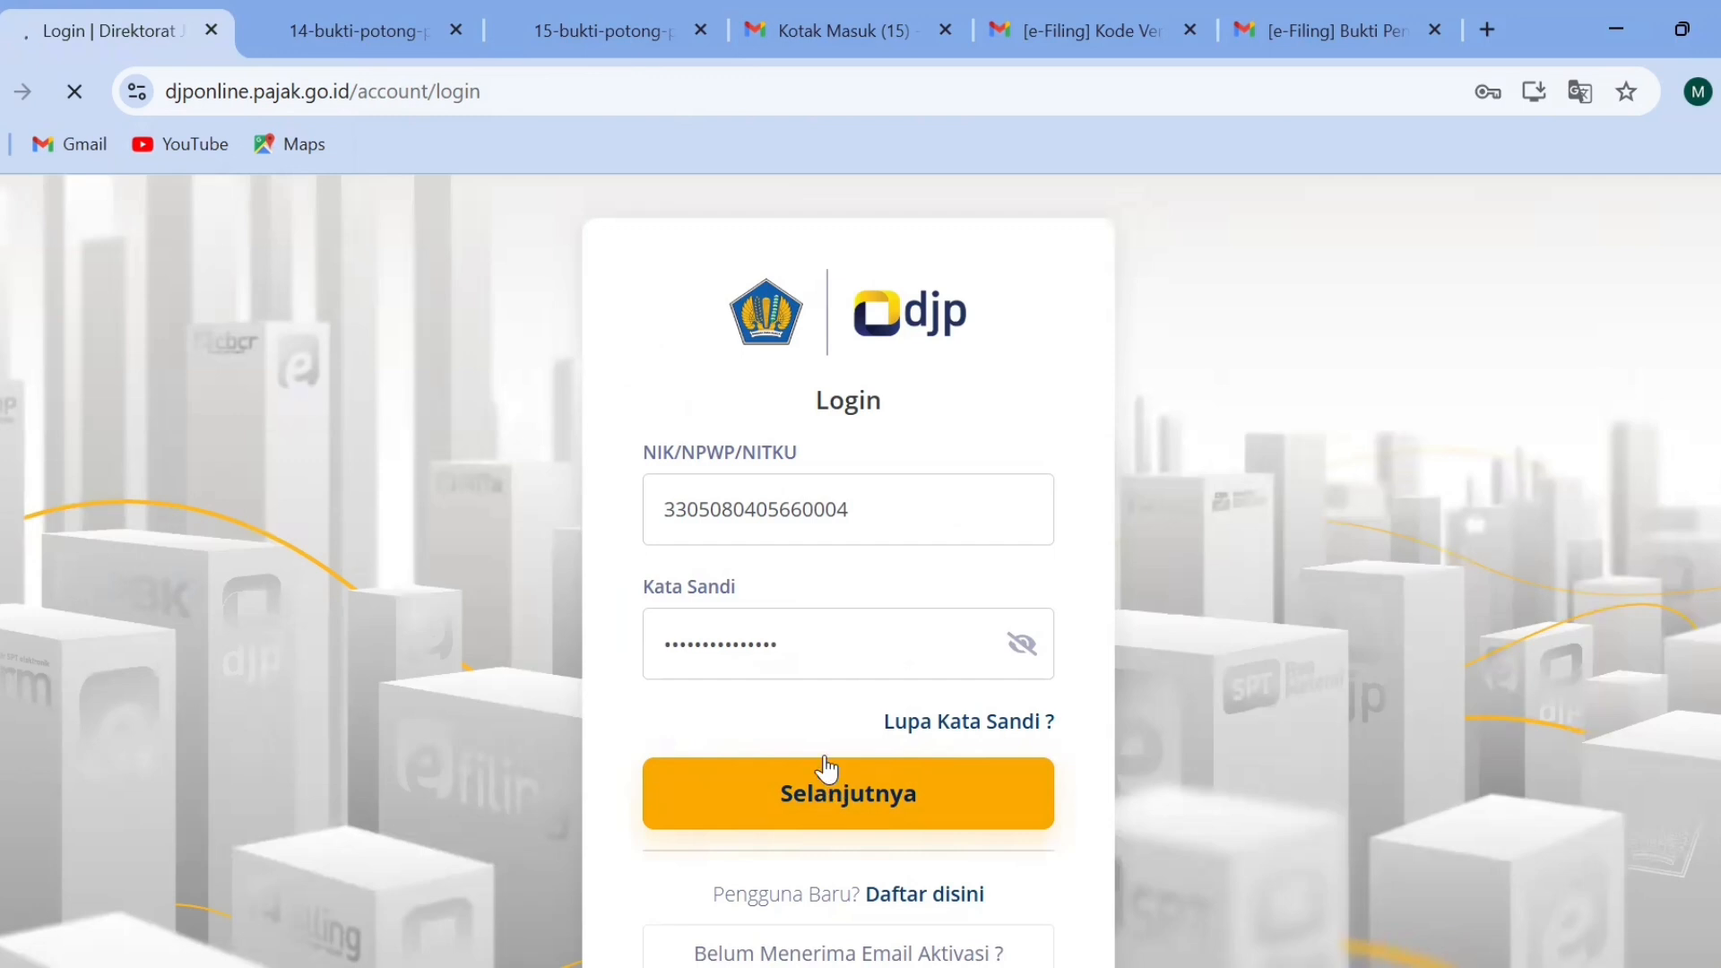
double_click(789, 527)
key(ctrl+c)
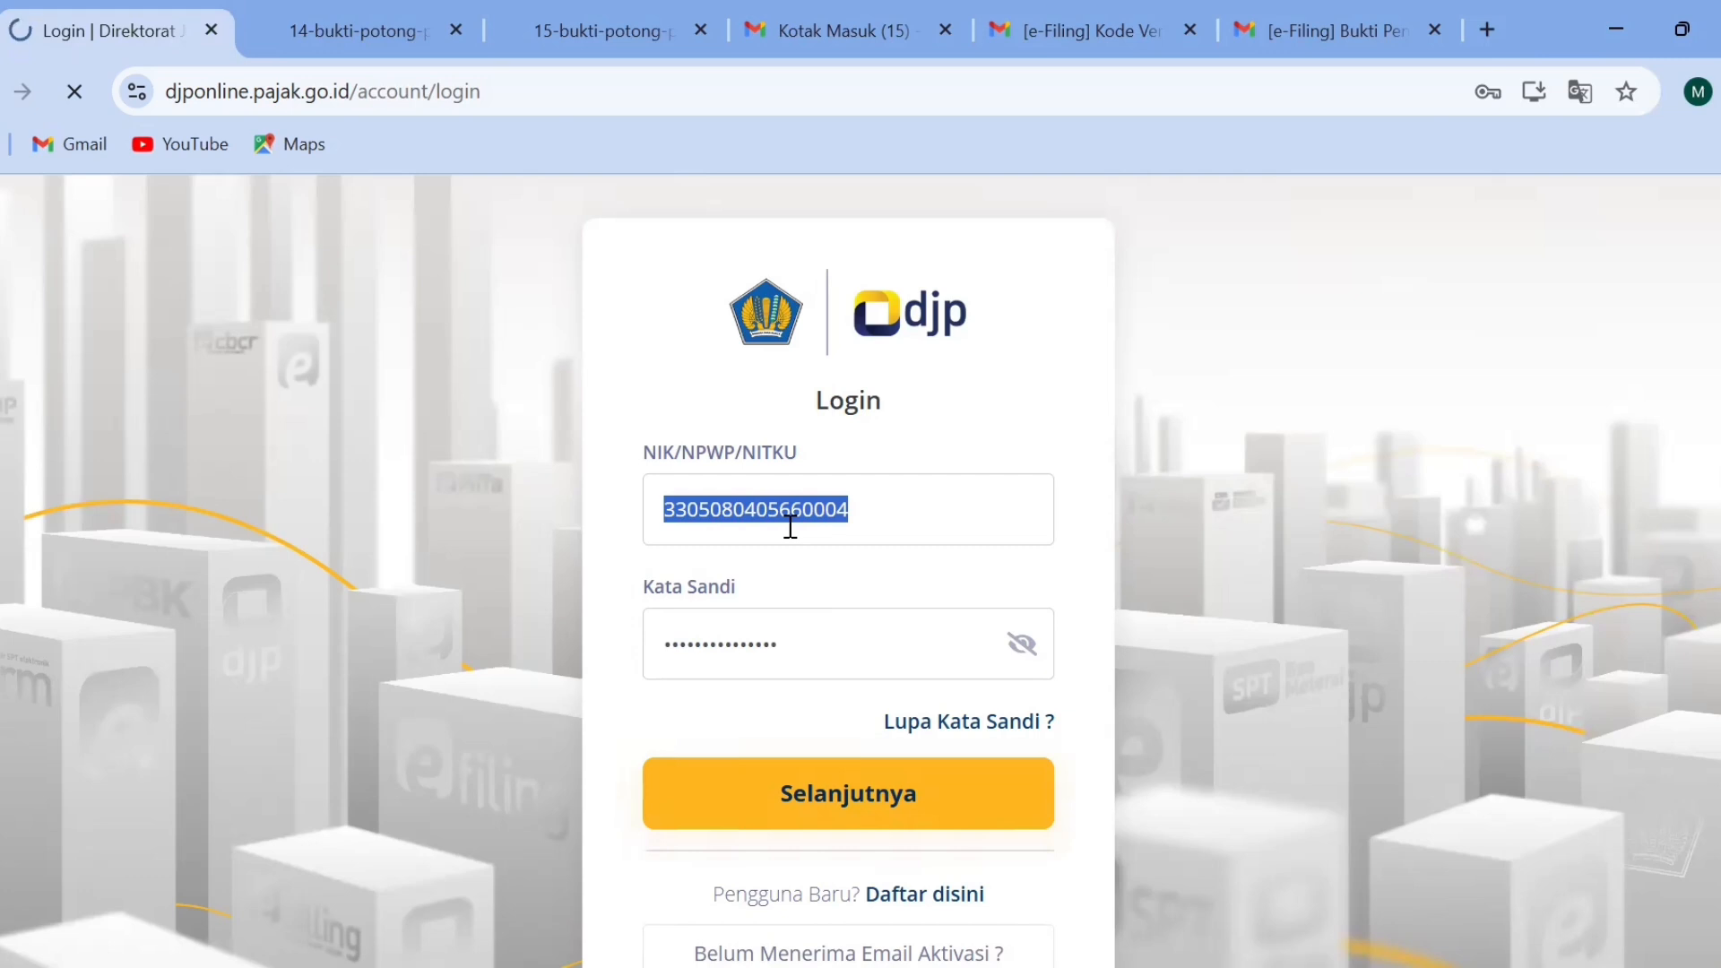
click(797, 800)
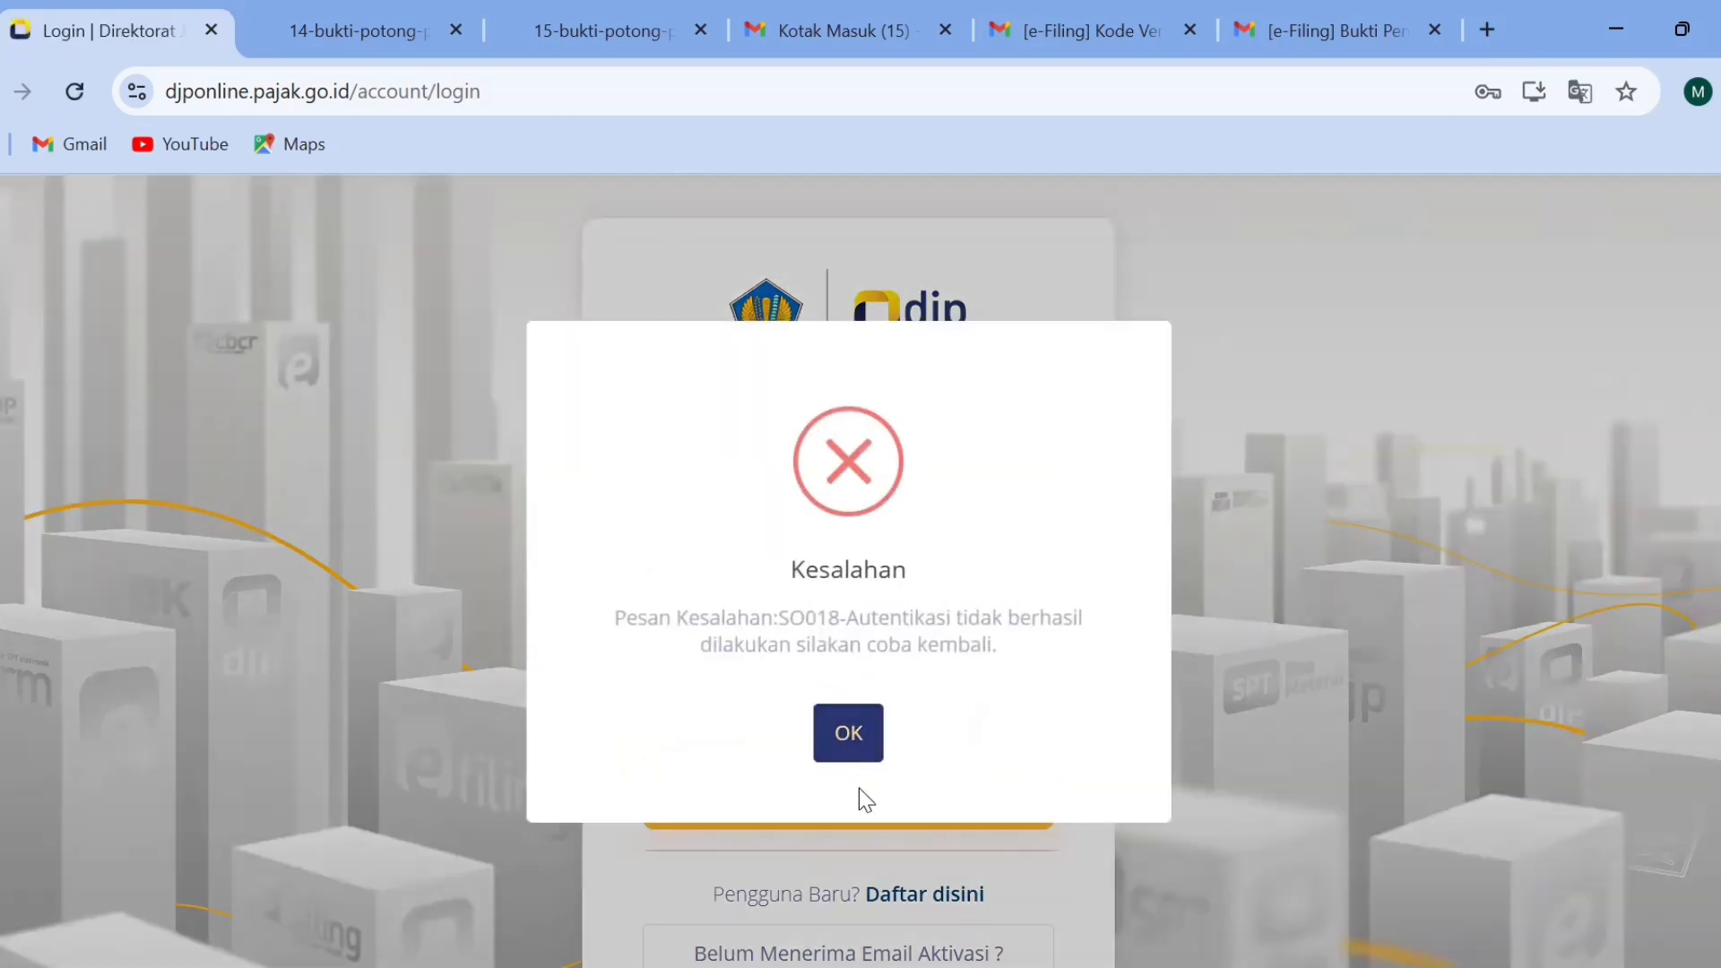
click(842, 731)
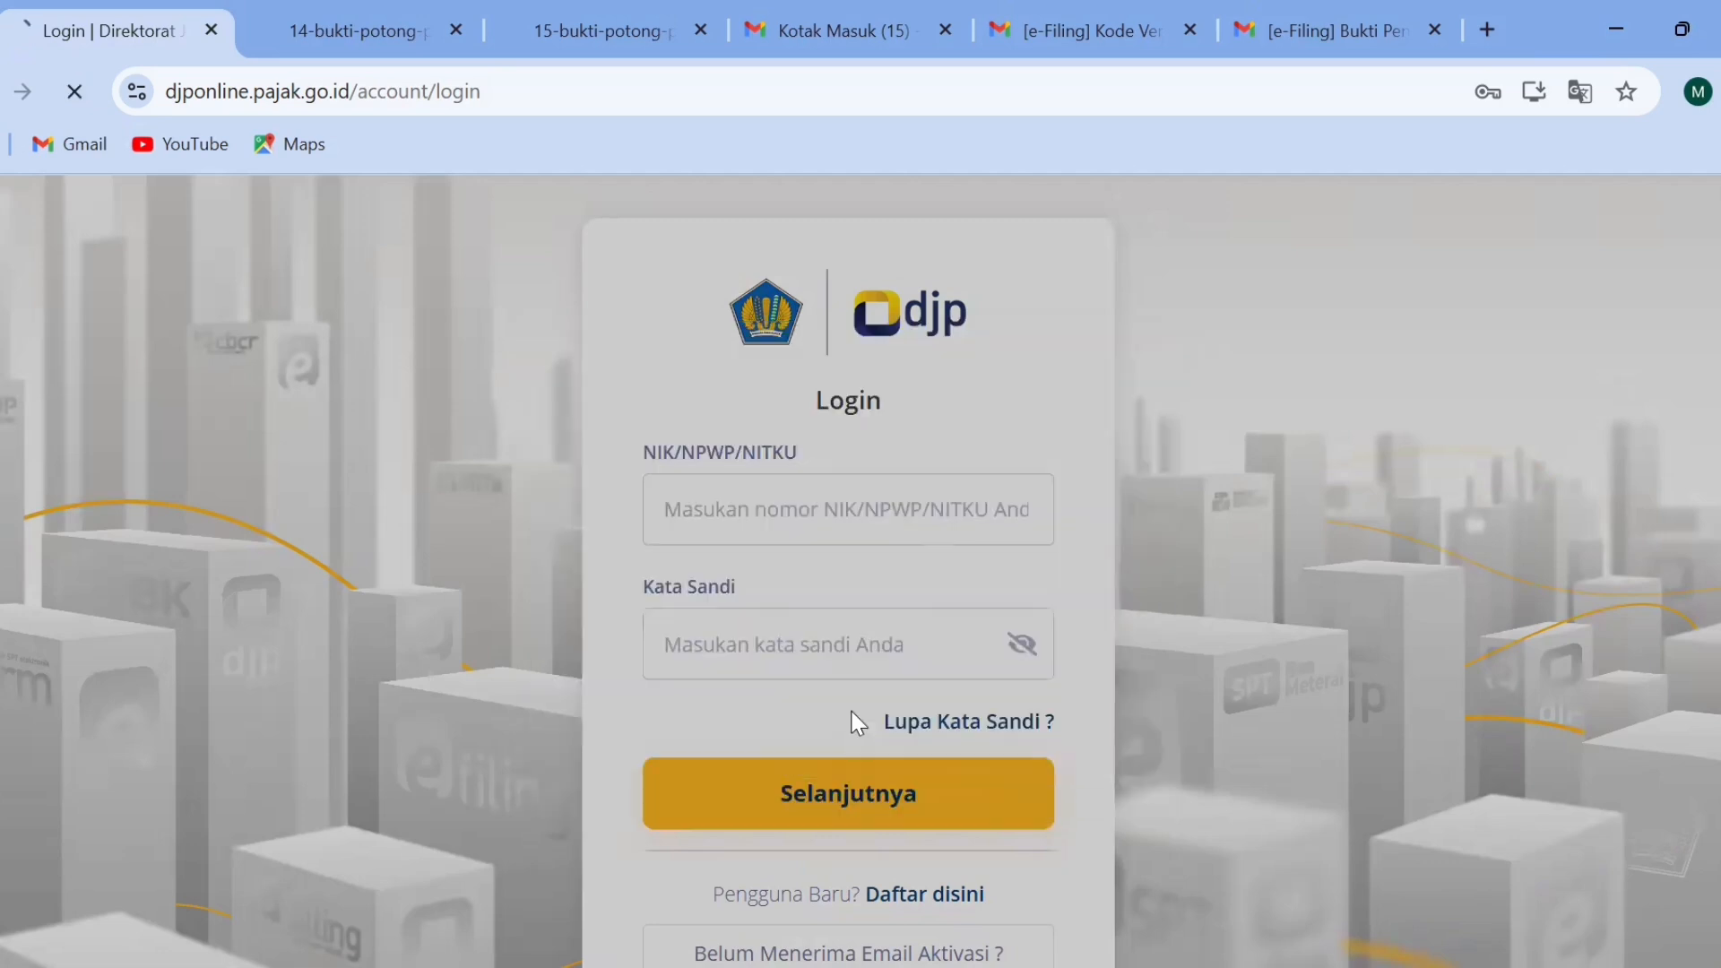
Fill in the copied NIK/NPWP number and the account password, and submit the login form.
click(818, 509)
key(ctrl+v)
key(Tab)
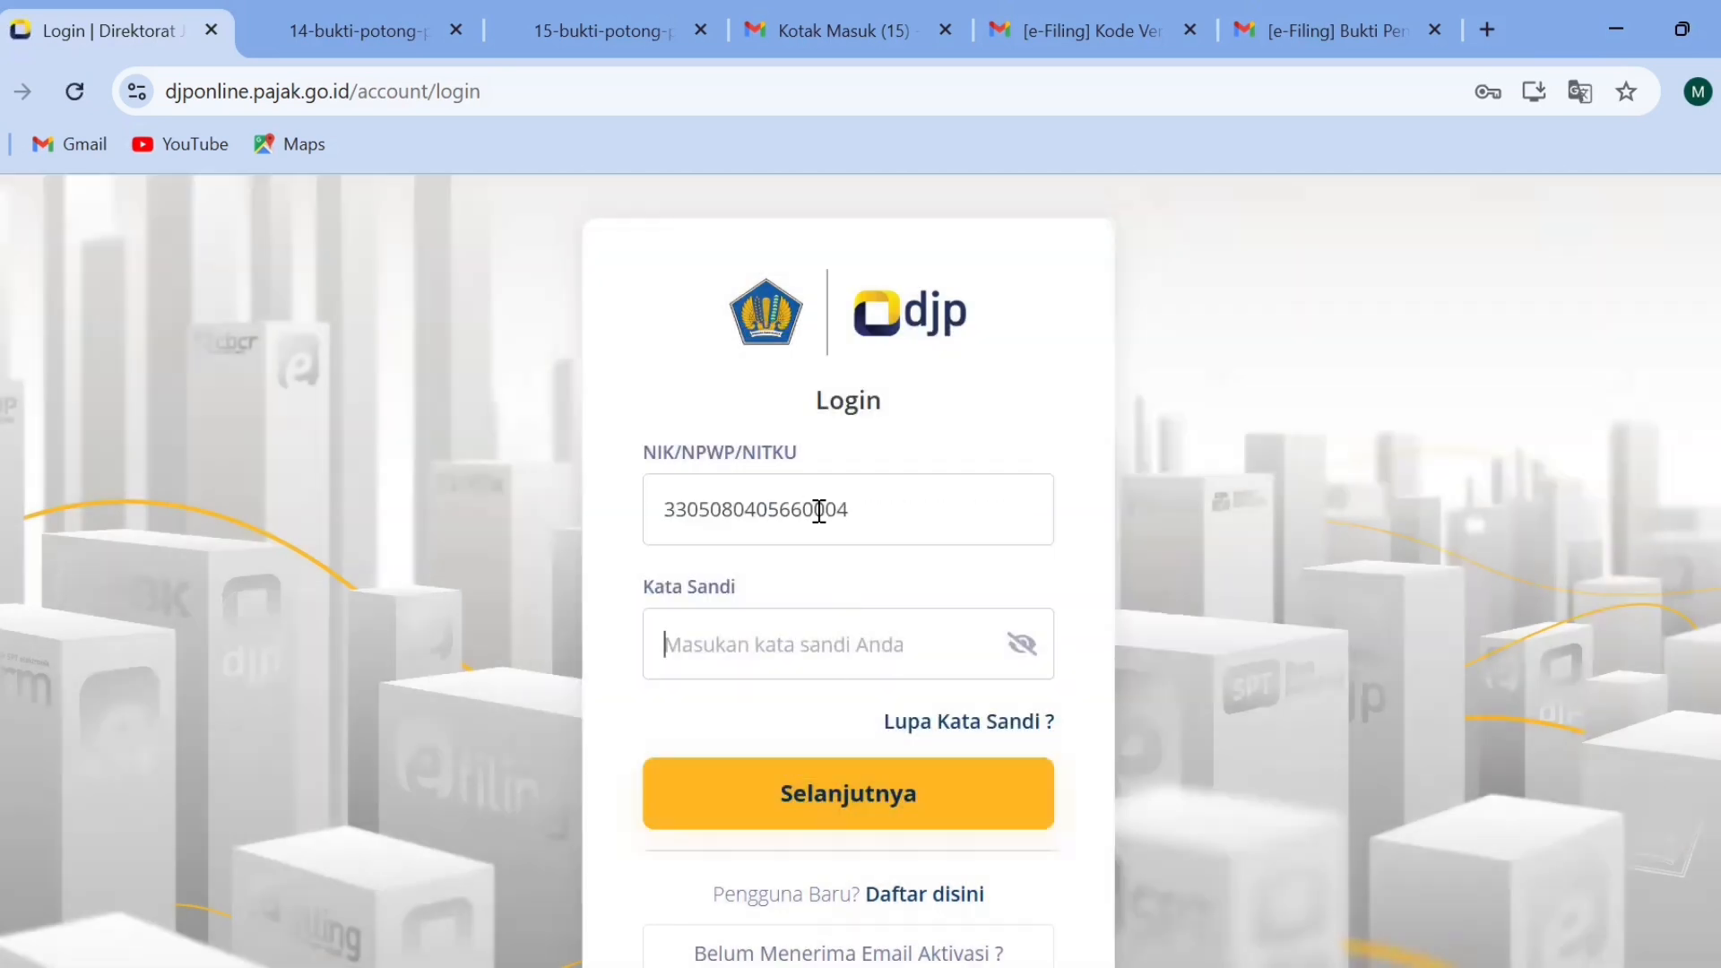
text(a**********)
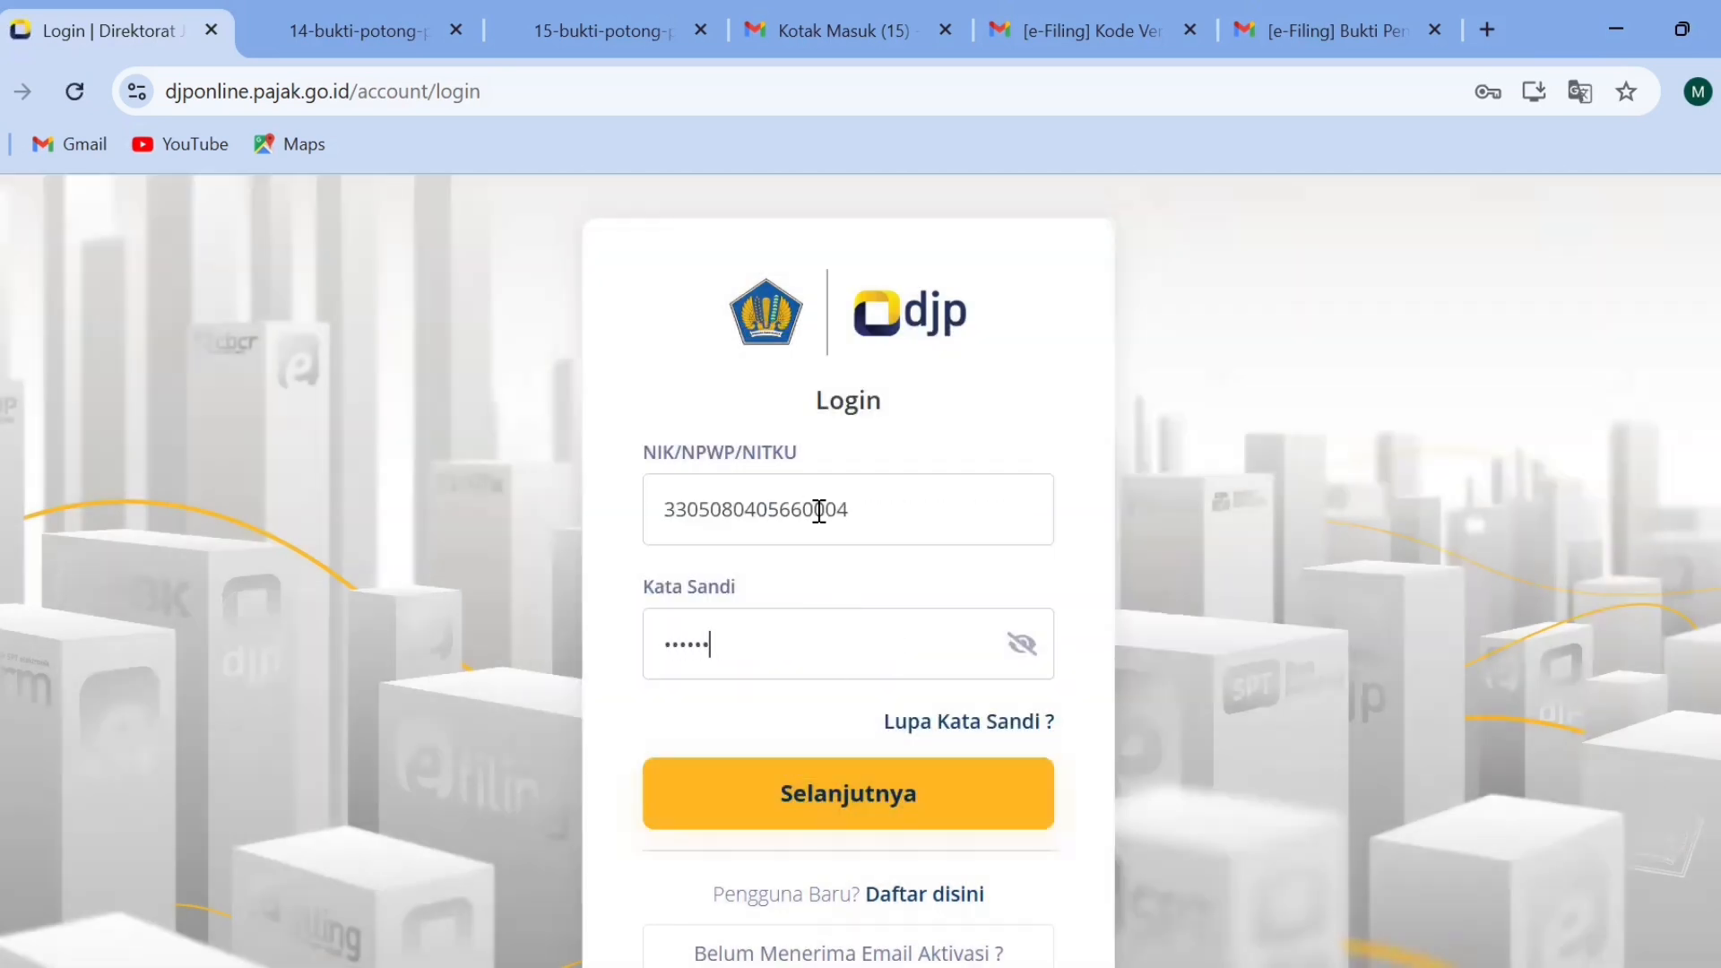
text(****)
click(866, 793)
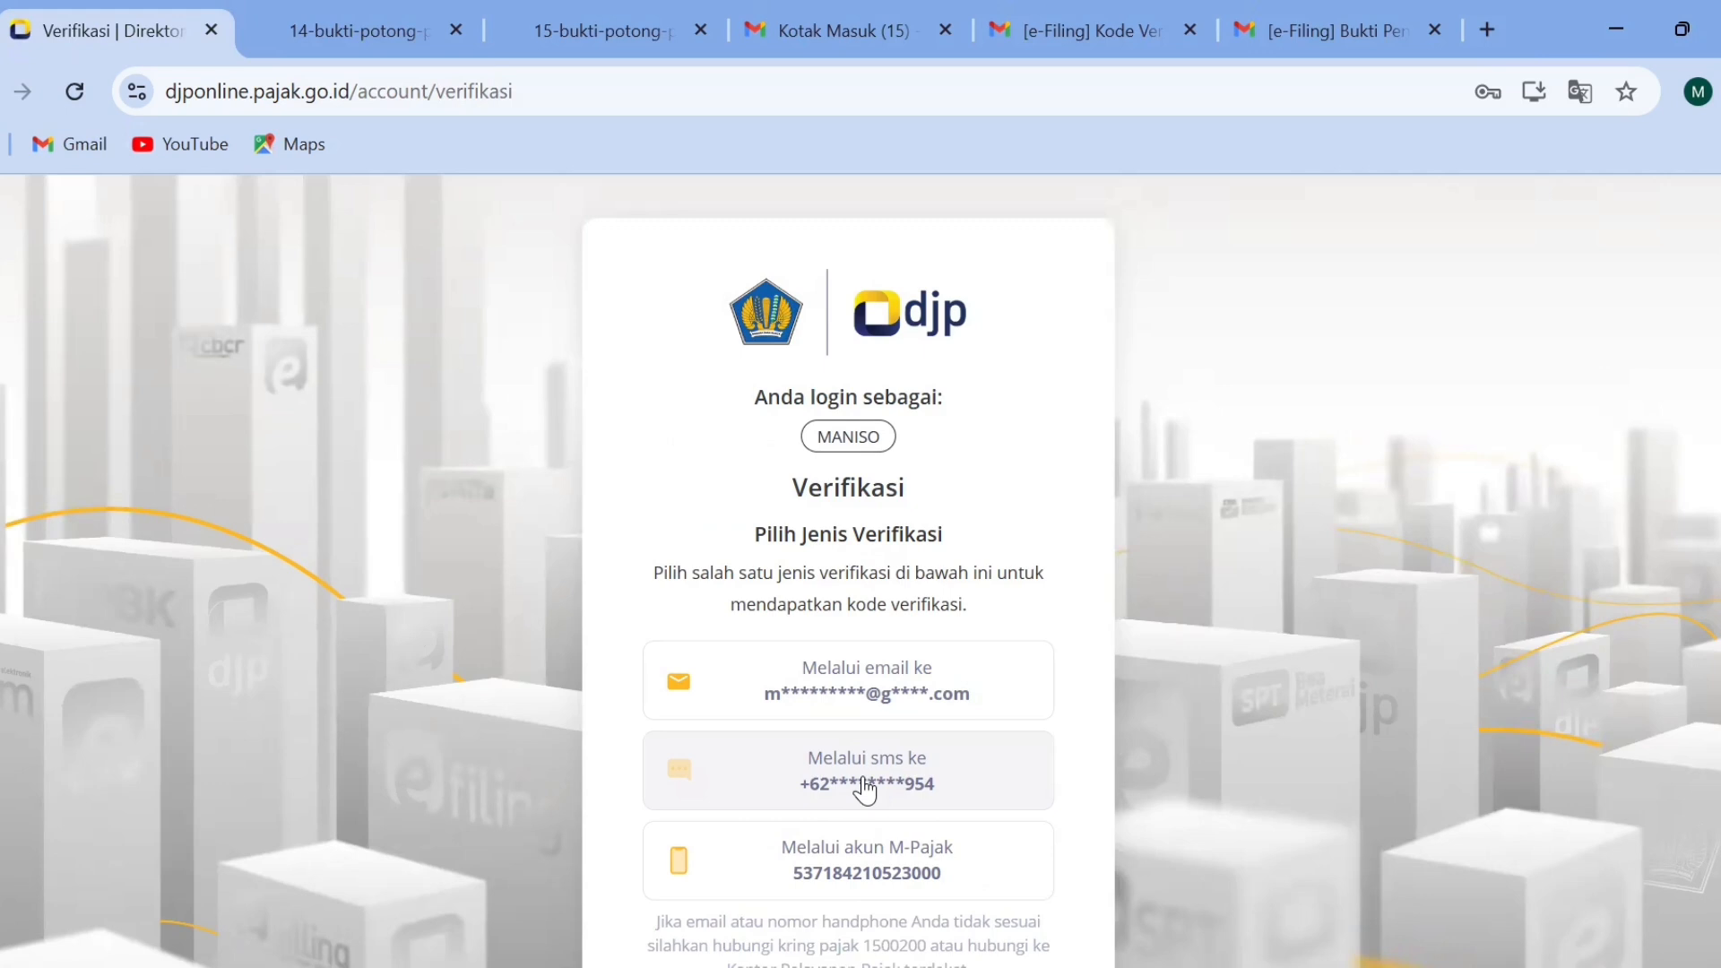
Request the login verification code by email and copy it from the newest DJP Online message in Gmail.
scroll(1502, 577, down, 1)
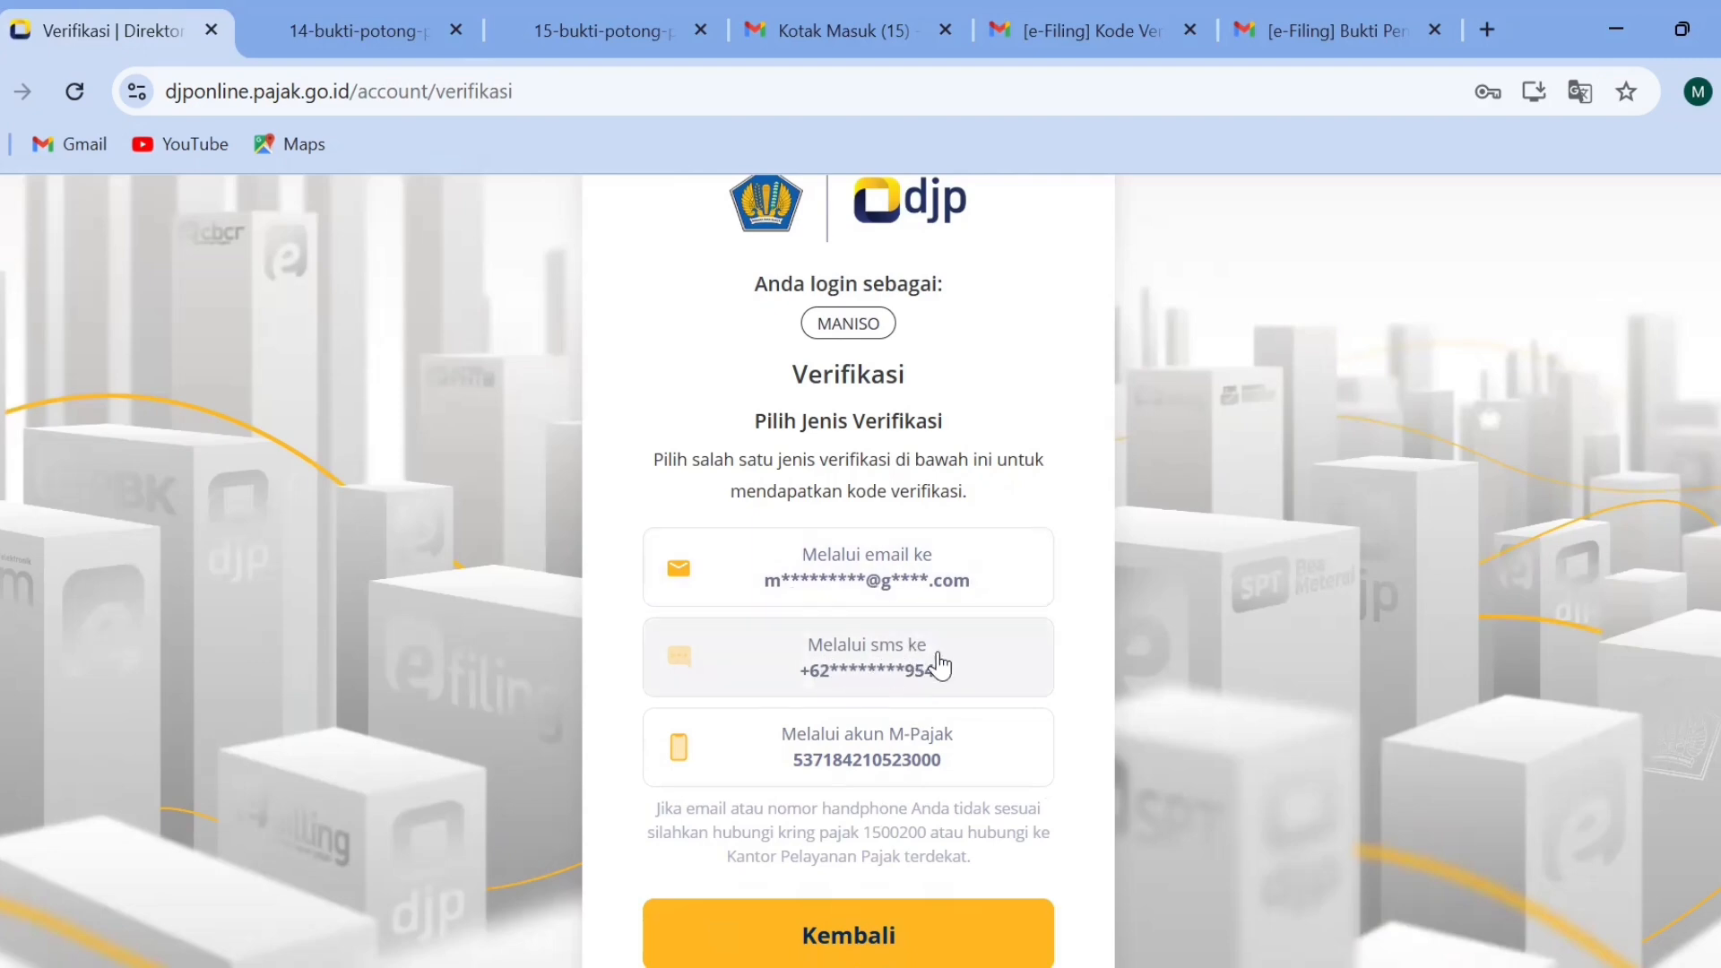
click(838, 588)
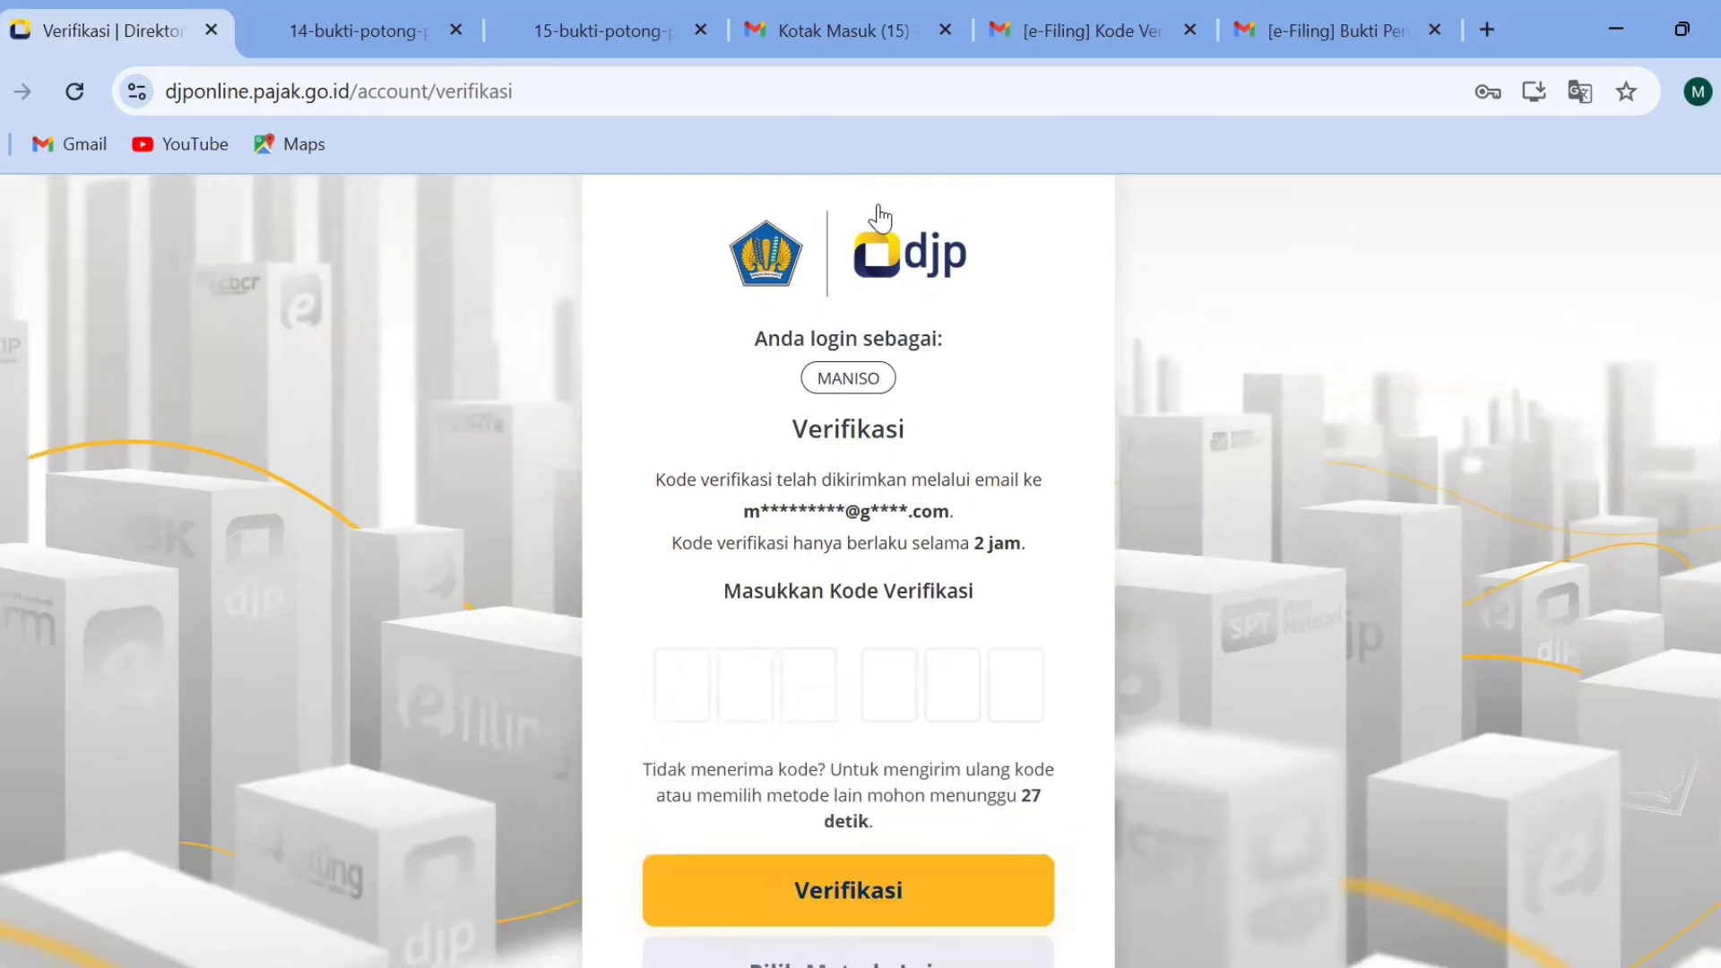
click(873, 44)
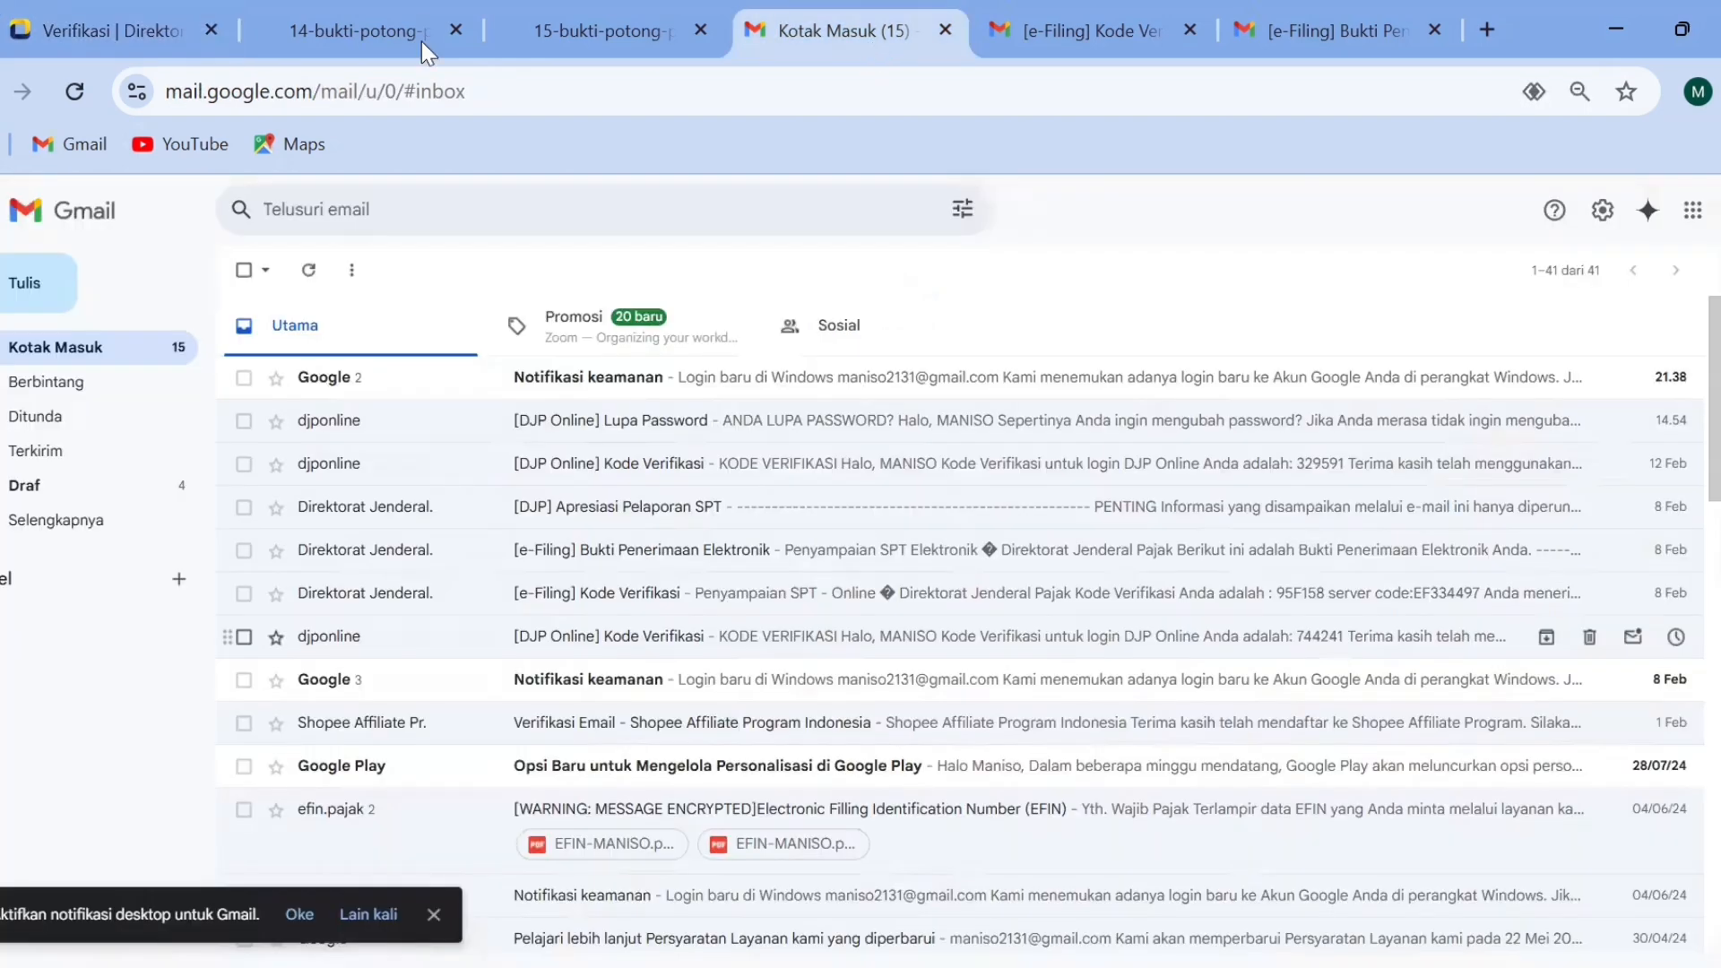
click(80, 81)
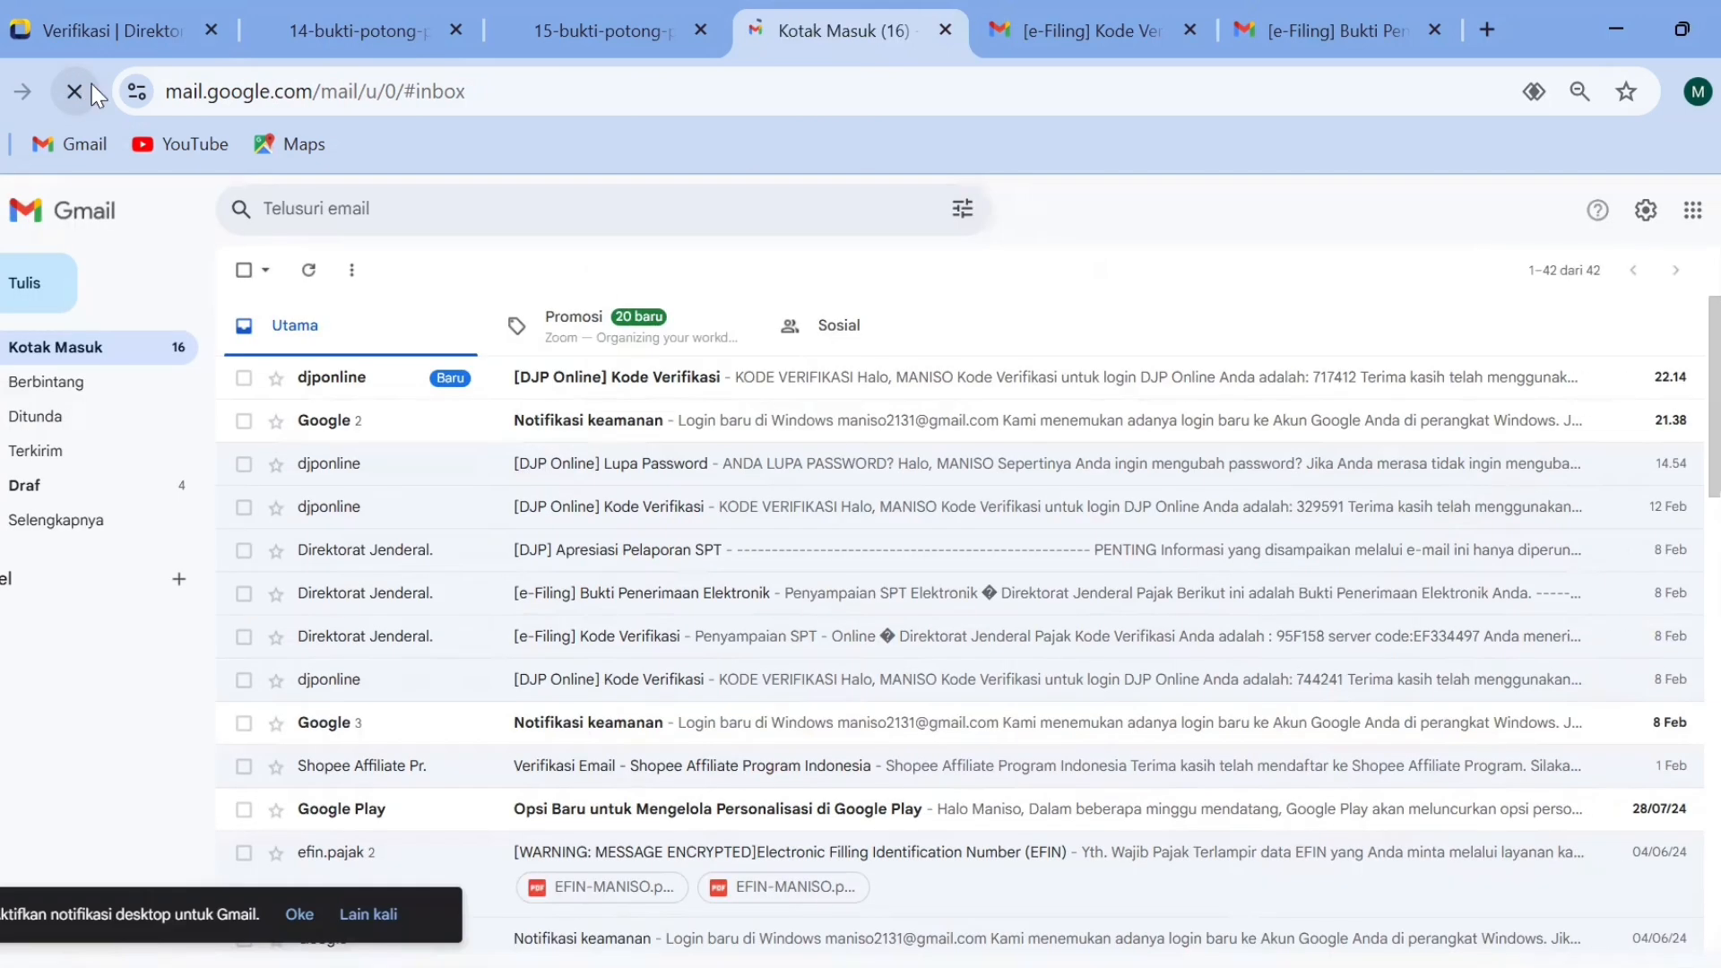
click(794, 397)
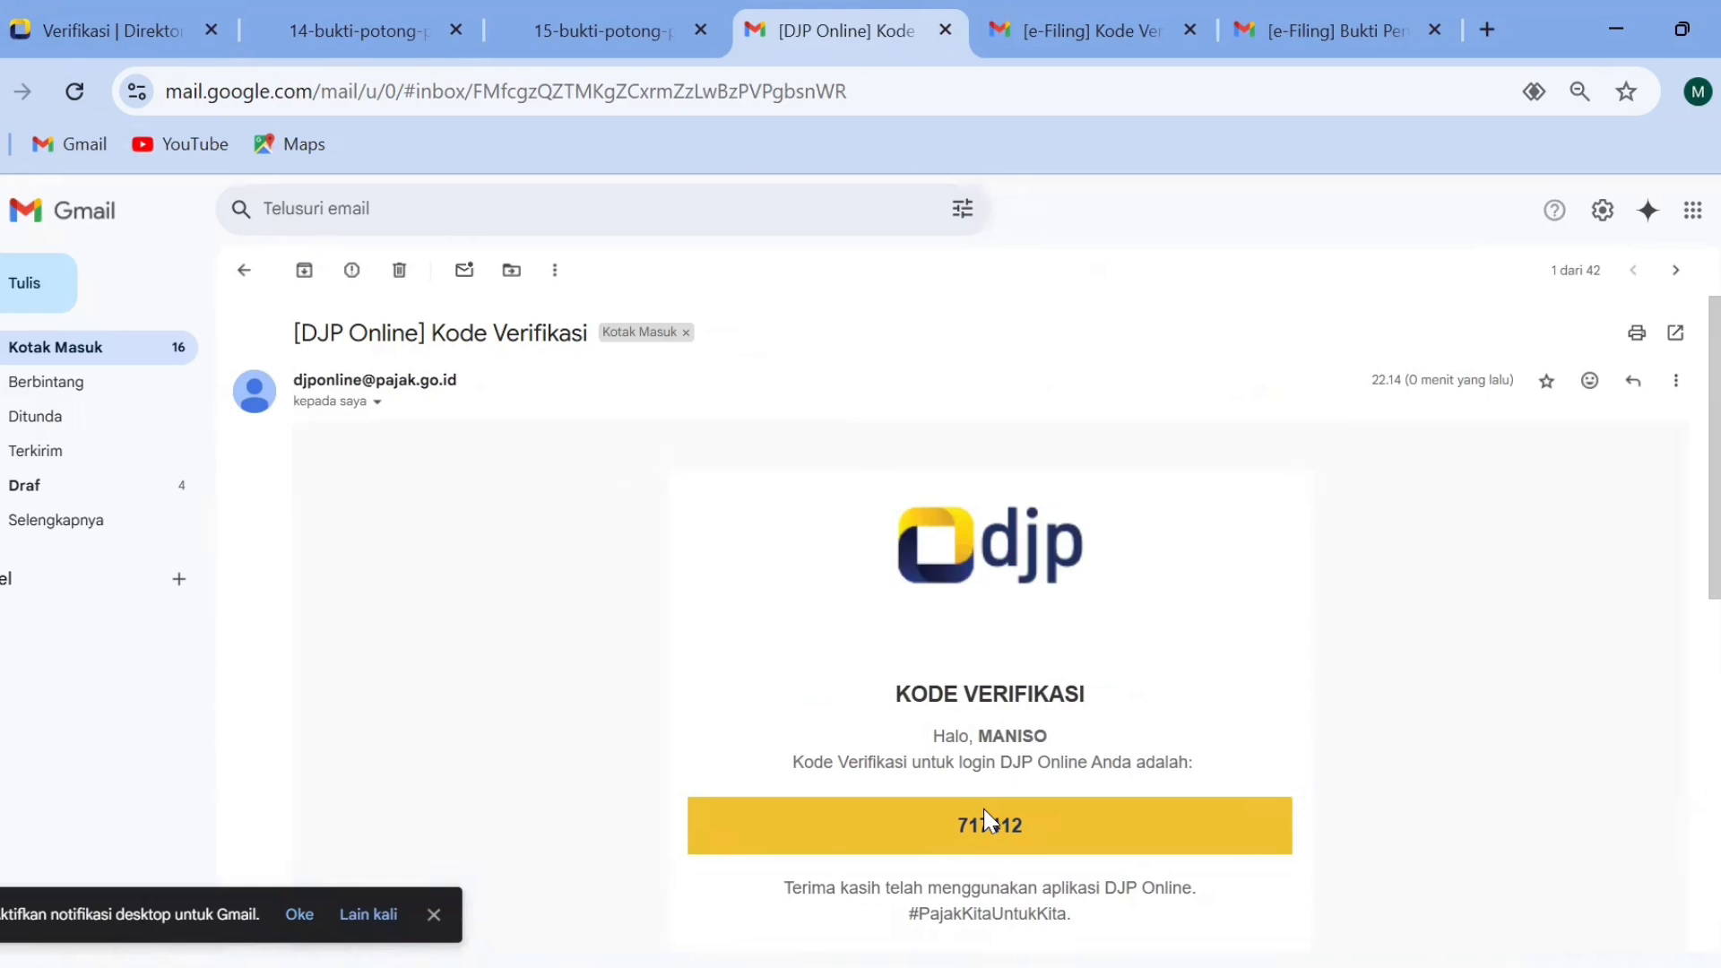
double_click(986, 821)
key(ctrl+c)
Return to DJP Online and complete the login verification with the emailed verification code.
click(101, 25)
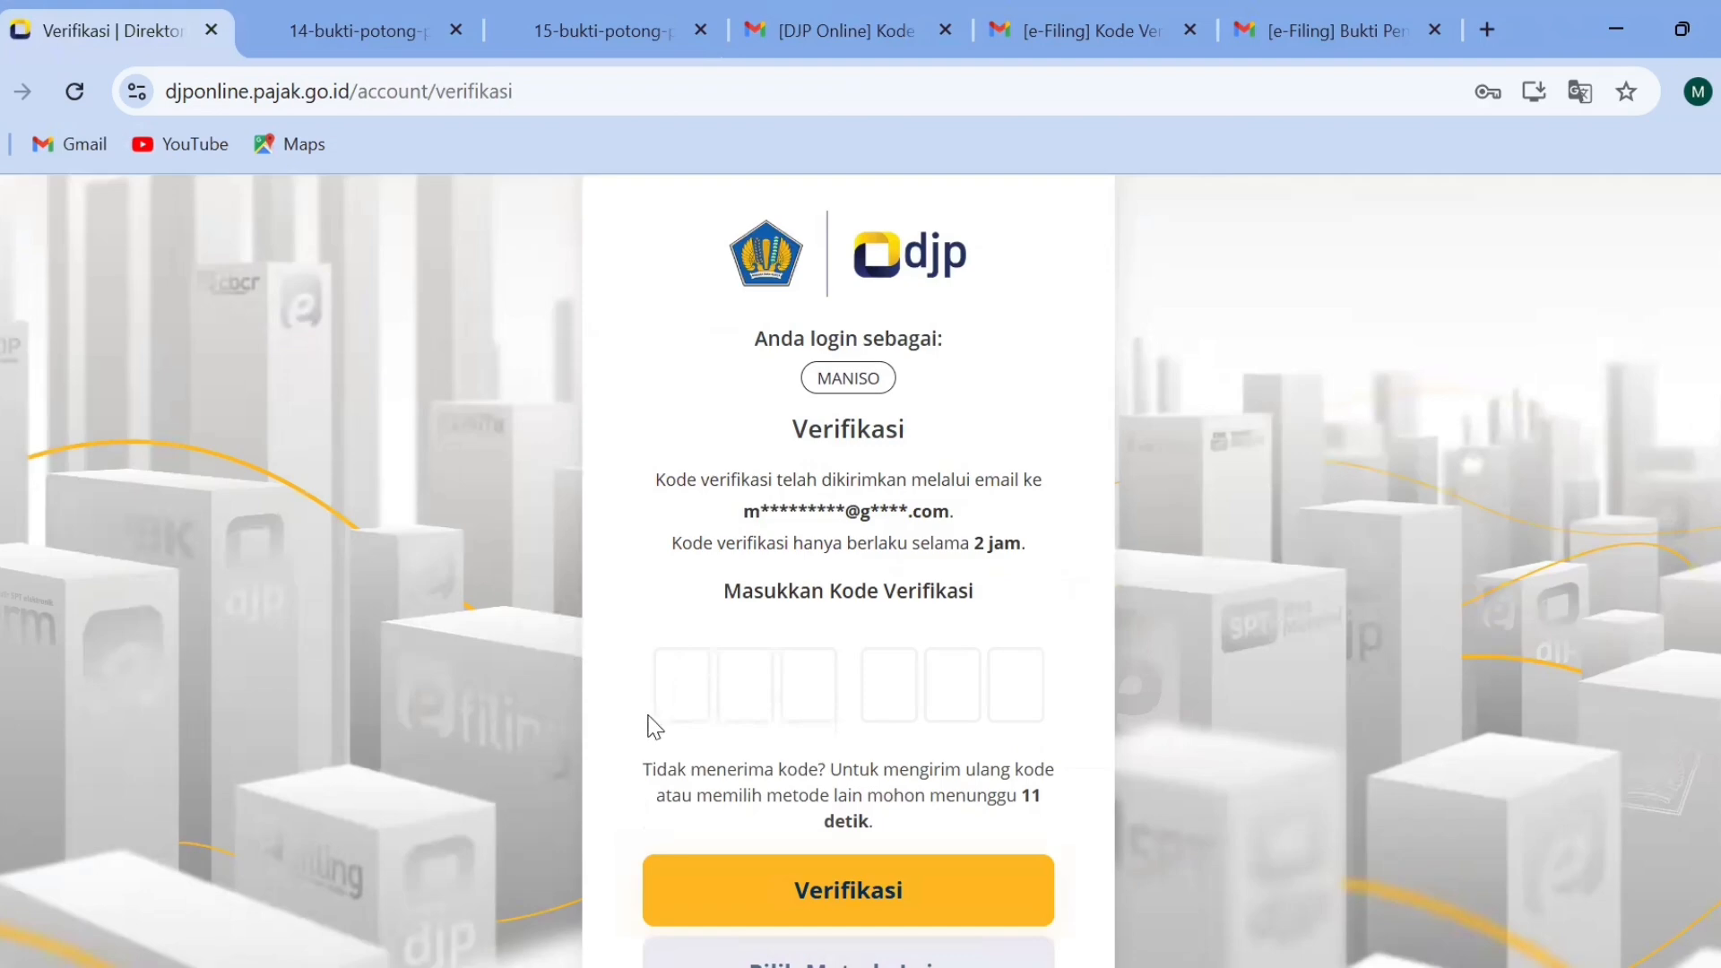
click(681, 700)
key(ctrl+v)
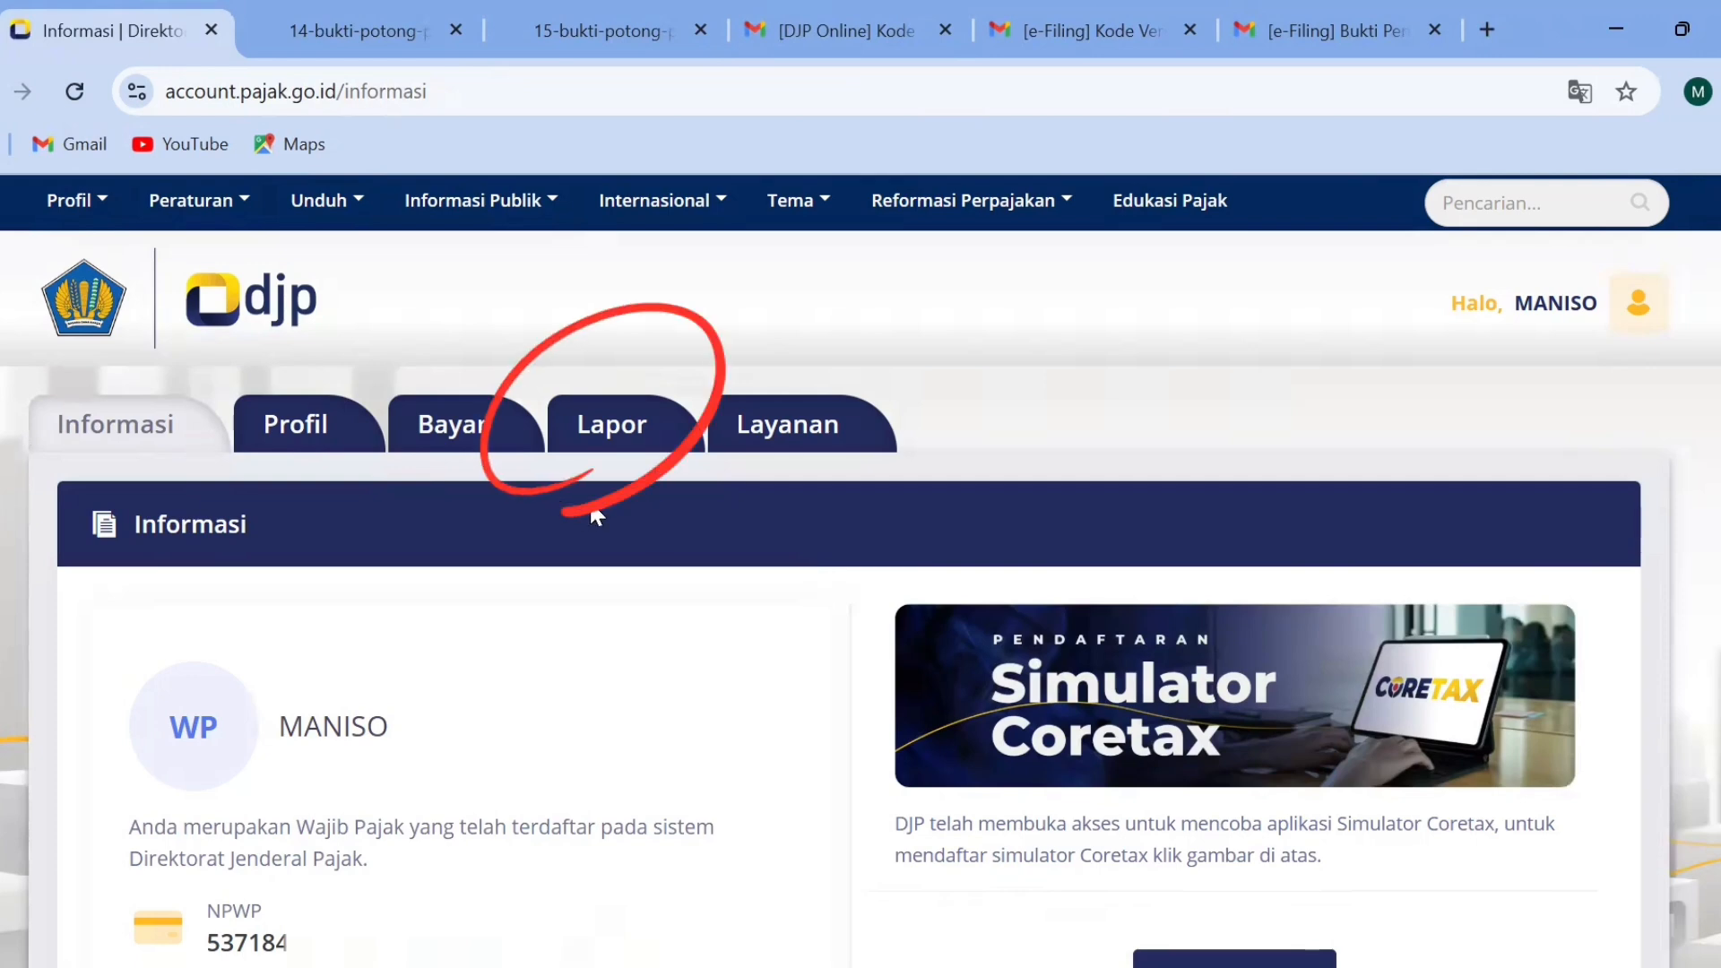
Open the e-Filing reporting service and start creating a new SPT.
click(615, 441)
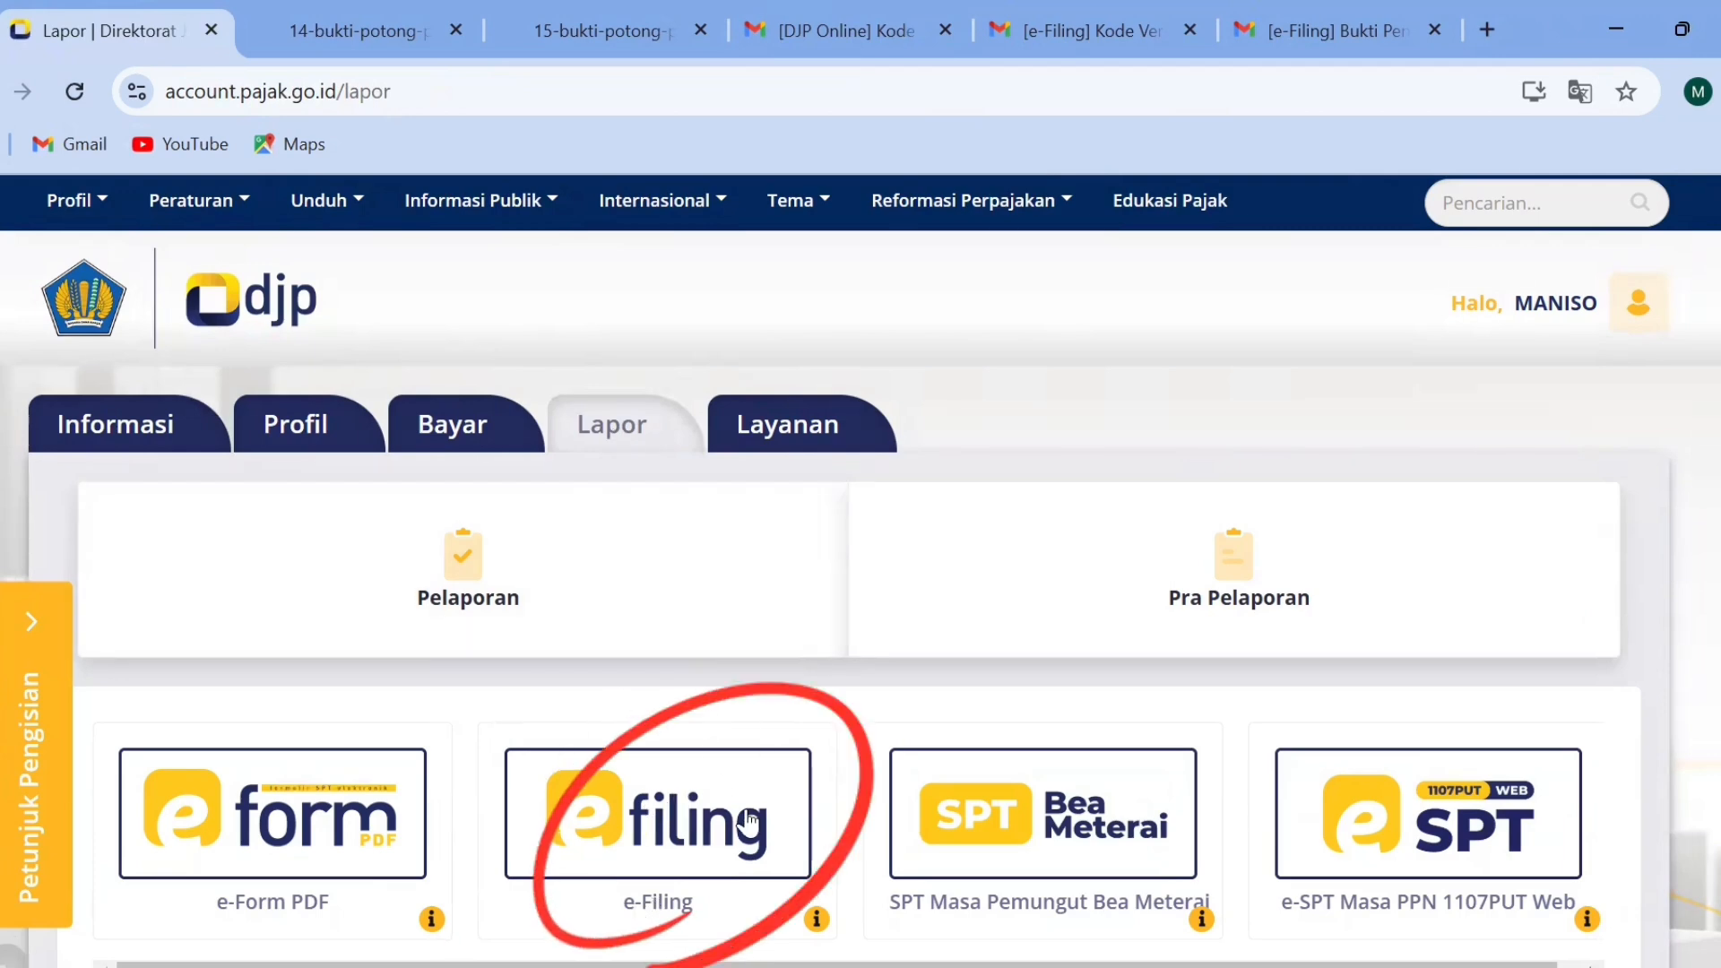
click(648, 805)
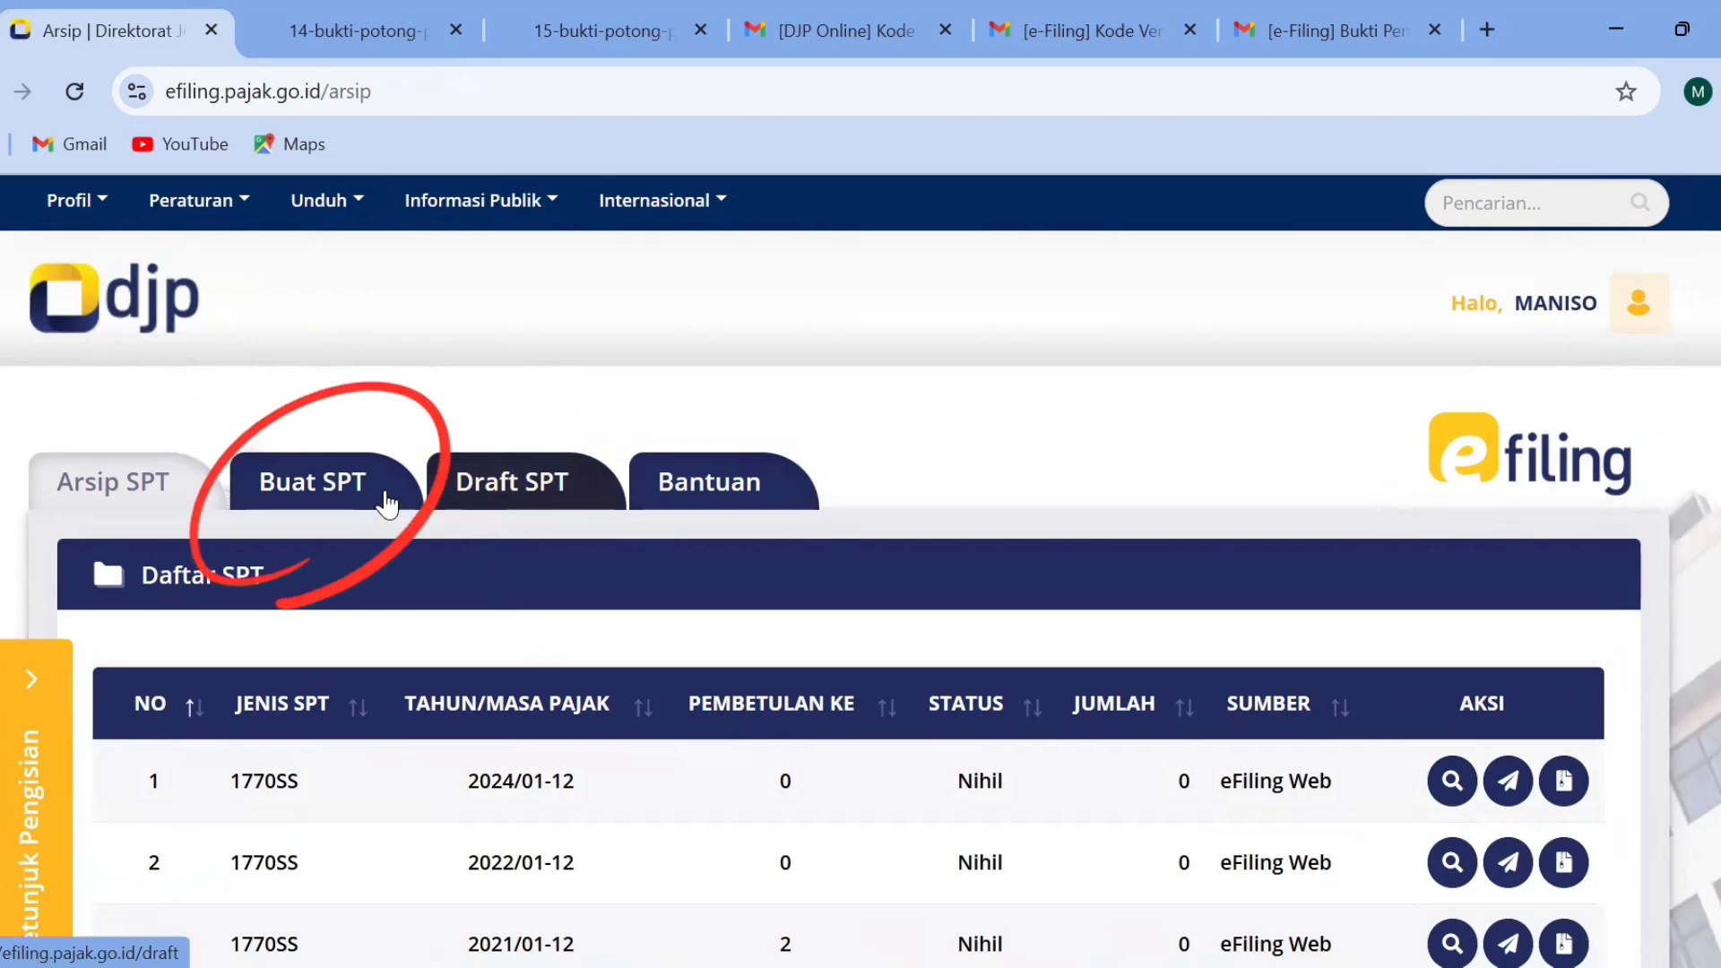
click(303, 480)
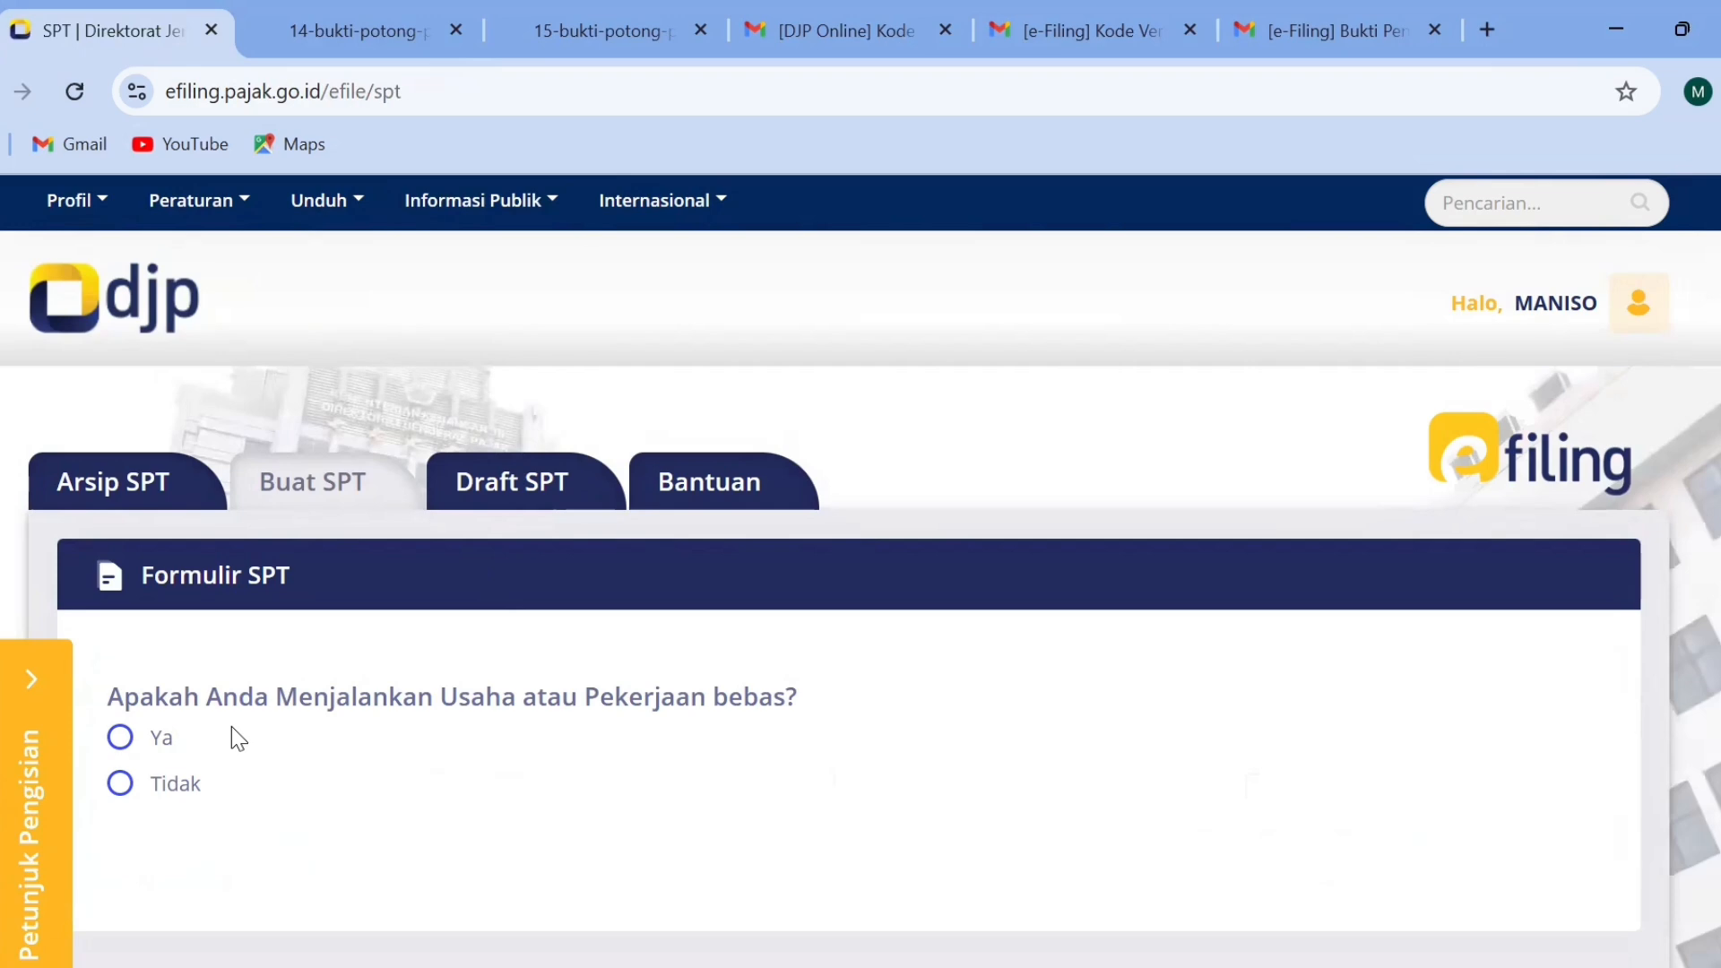
Answer Tidak to the business or freelance work, separate tax obligations, and gross income under 60 million rupiah questions.
click(150, 793)
scroll(1555, 552, down, 3)
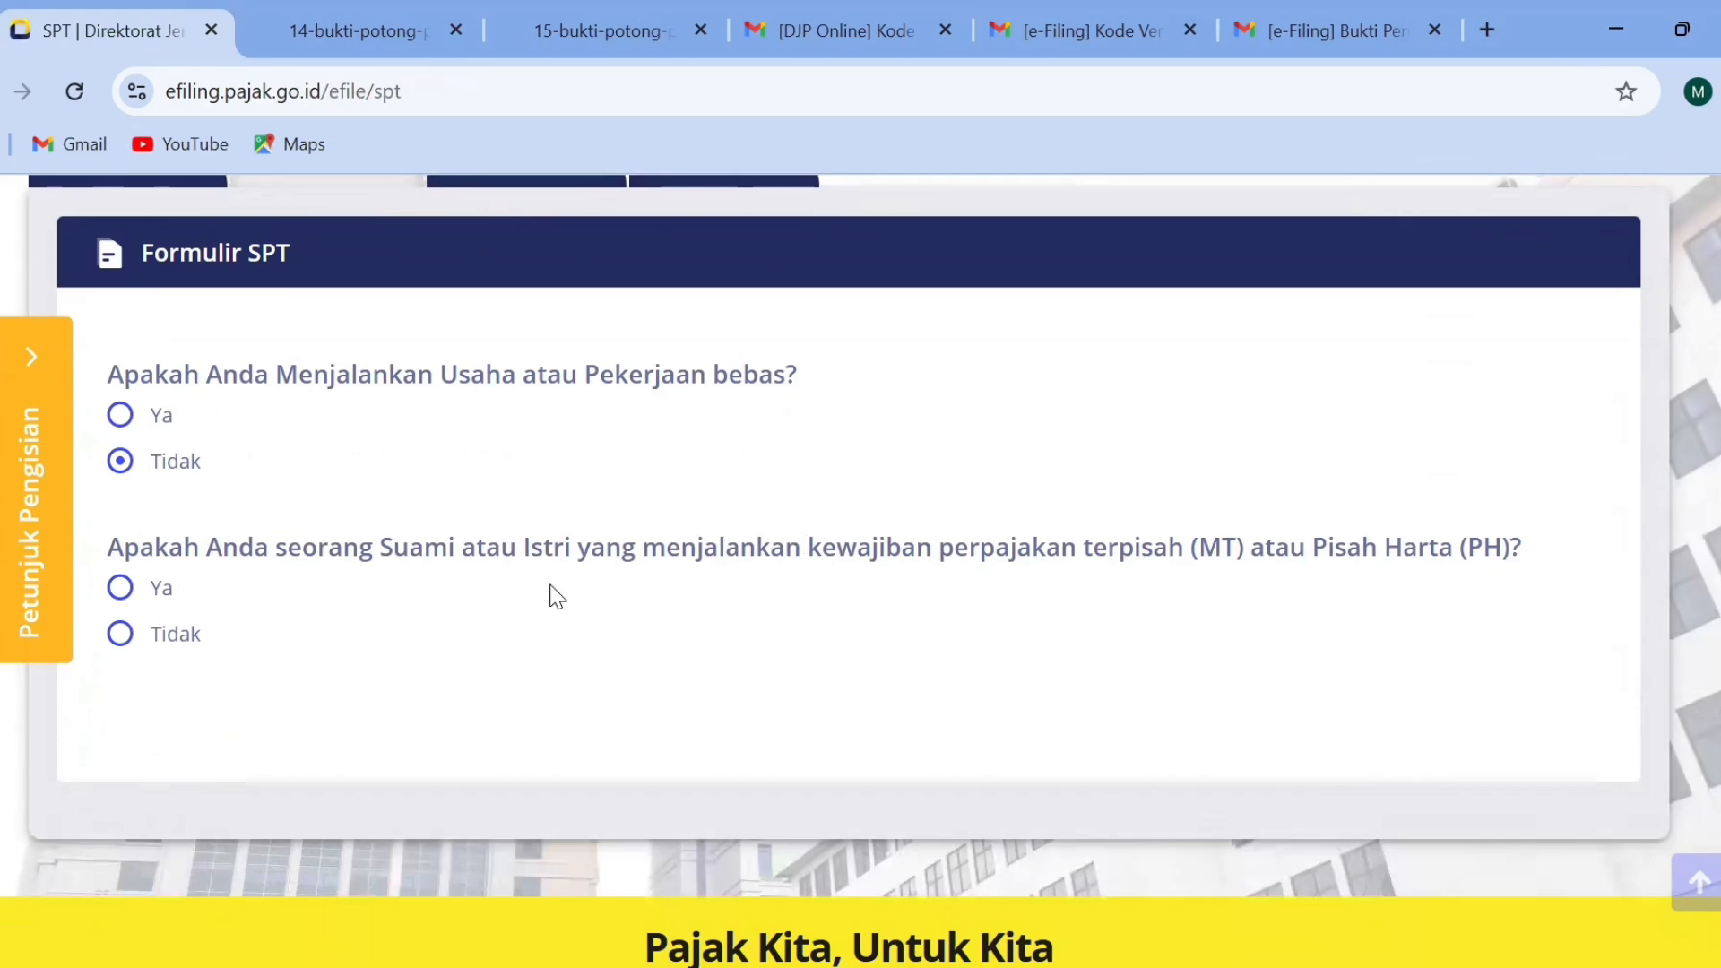
click(121, 635)
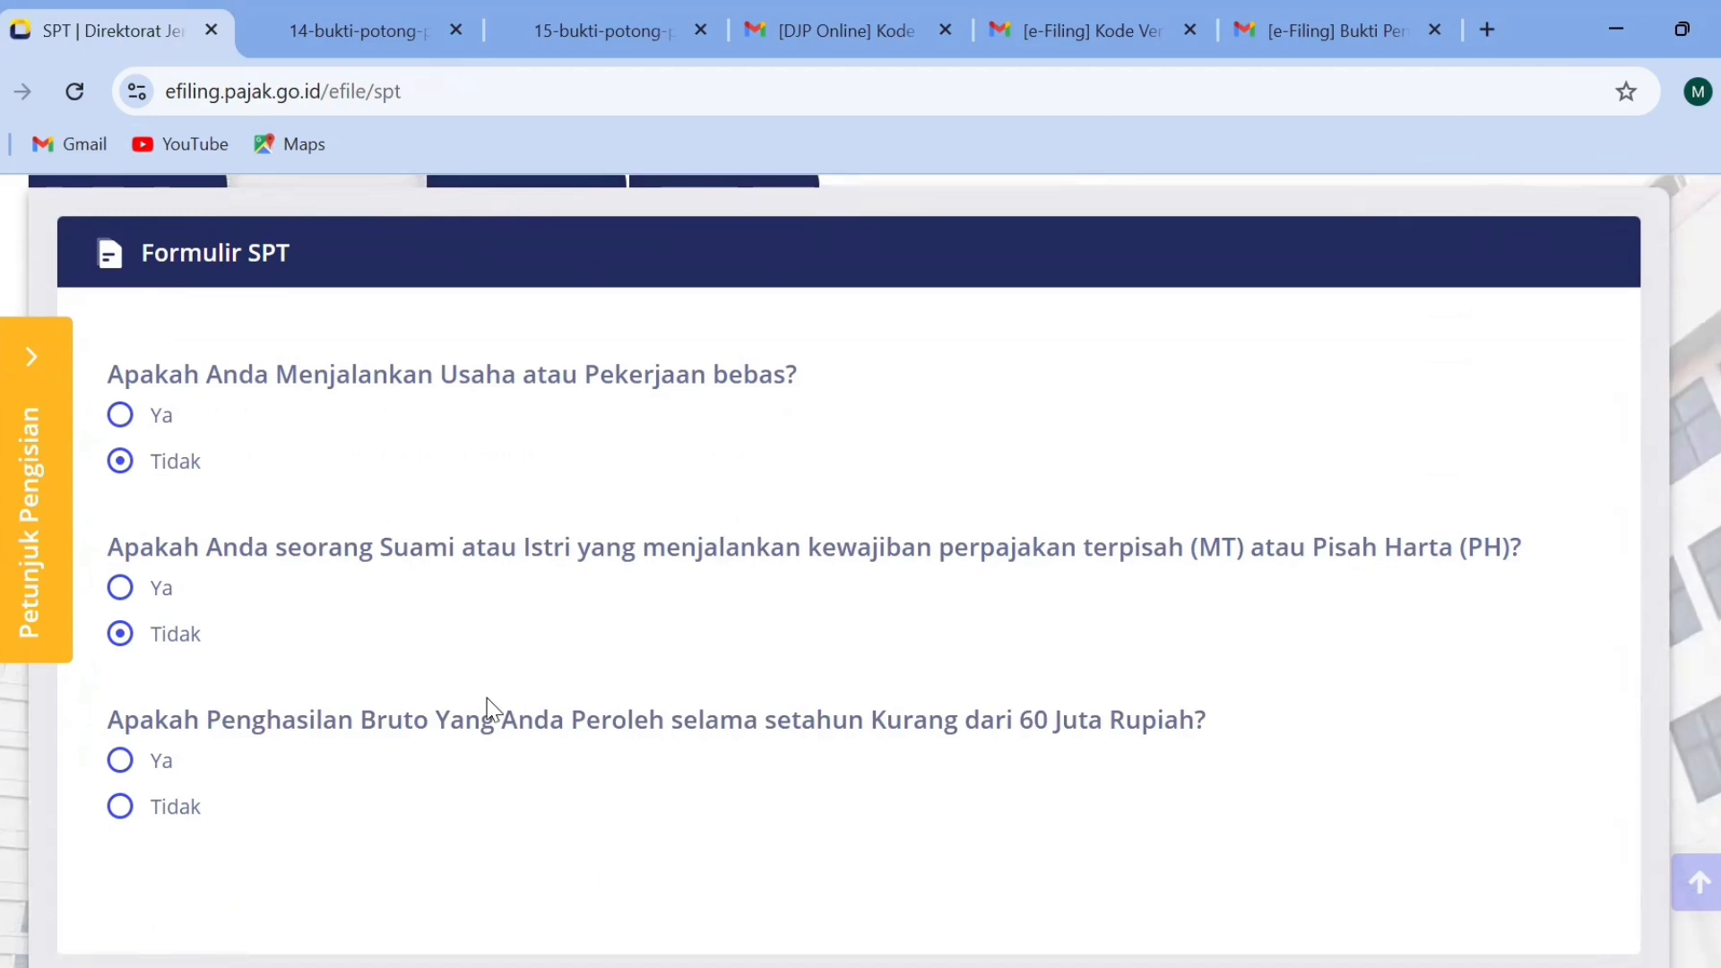
click(146, 814)
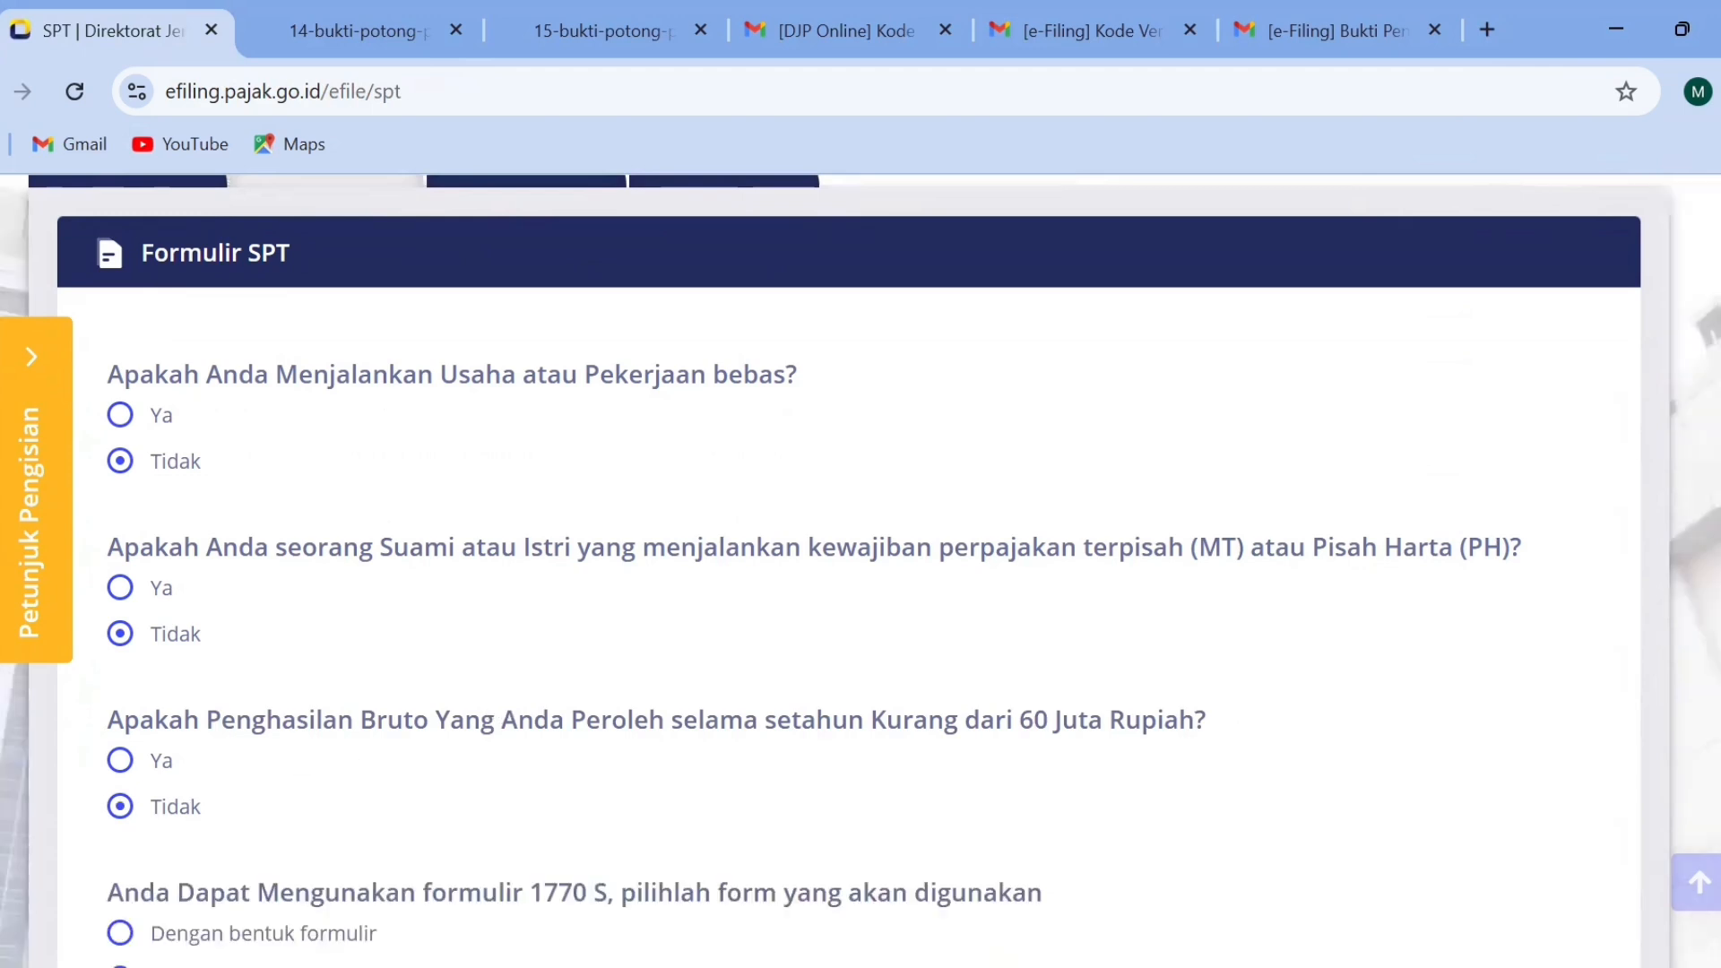
Choose Dengan panduan as the filing method for form 1770 S and open the guided SPT 1770 S.
scroll(972, 665, down, 3)
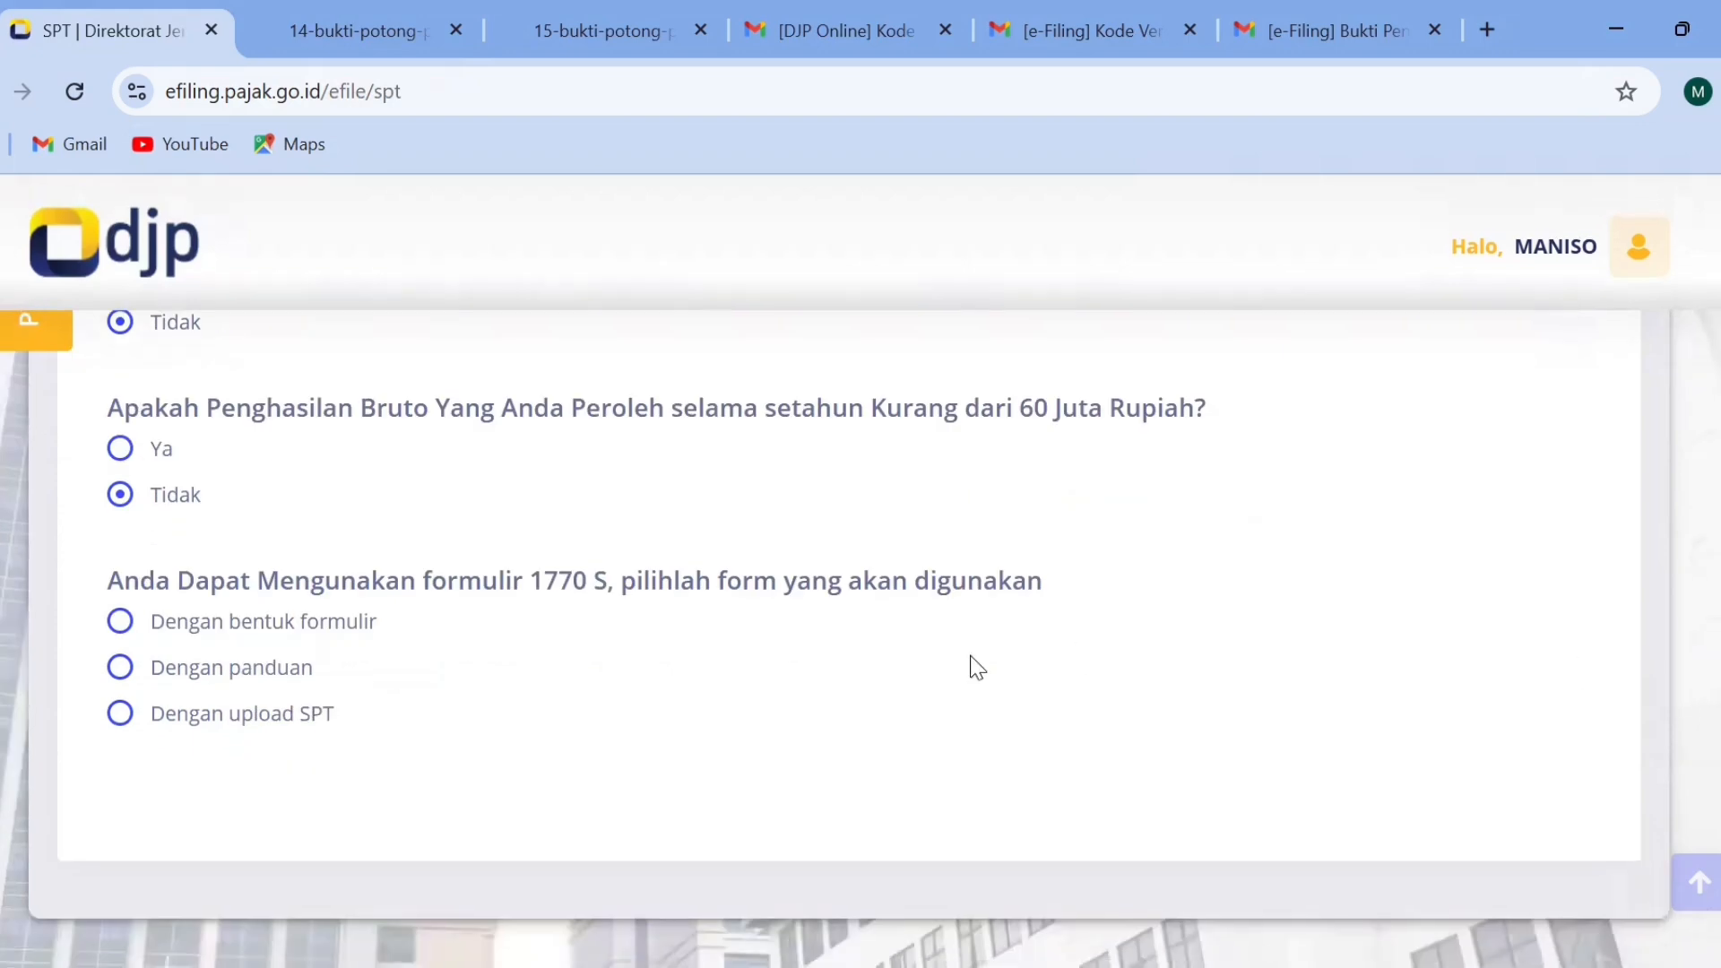
click(122, 623)
click(122, 667)
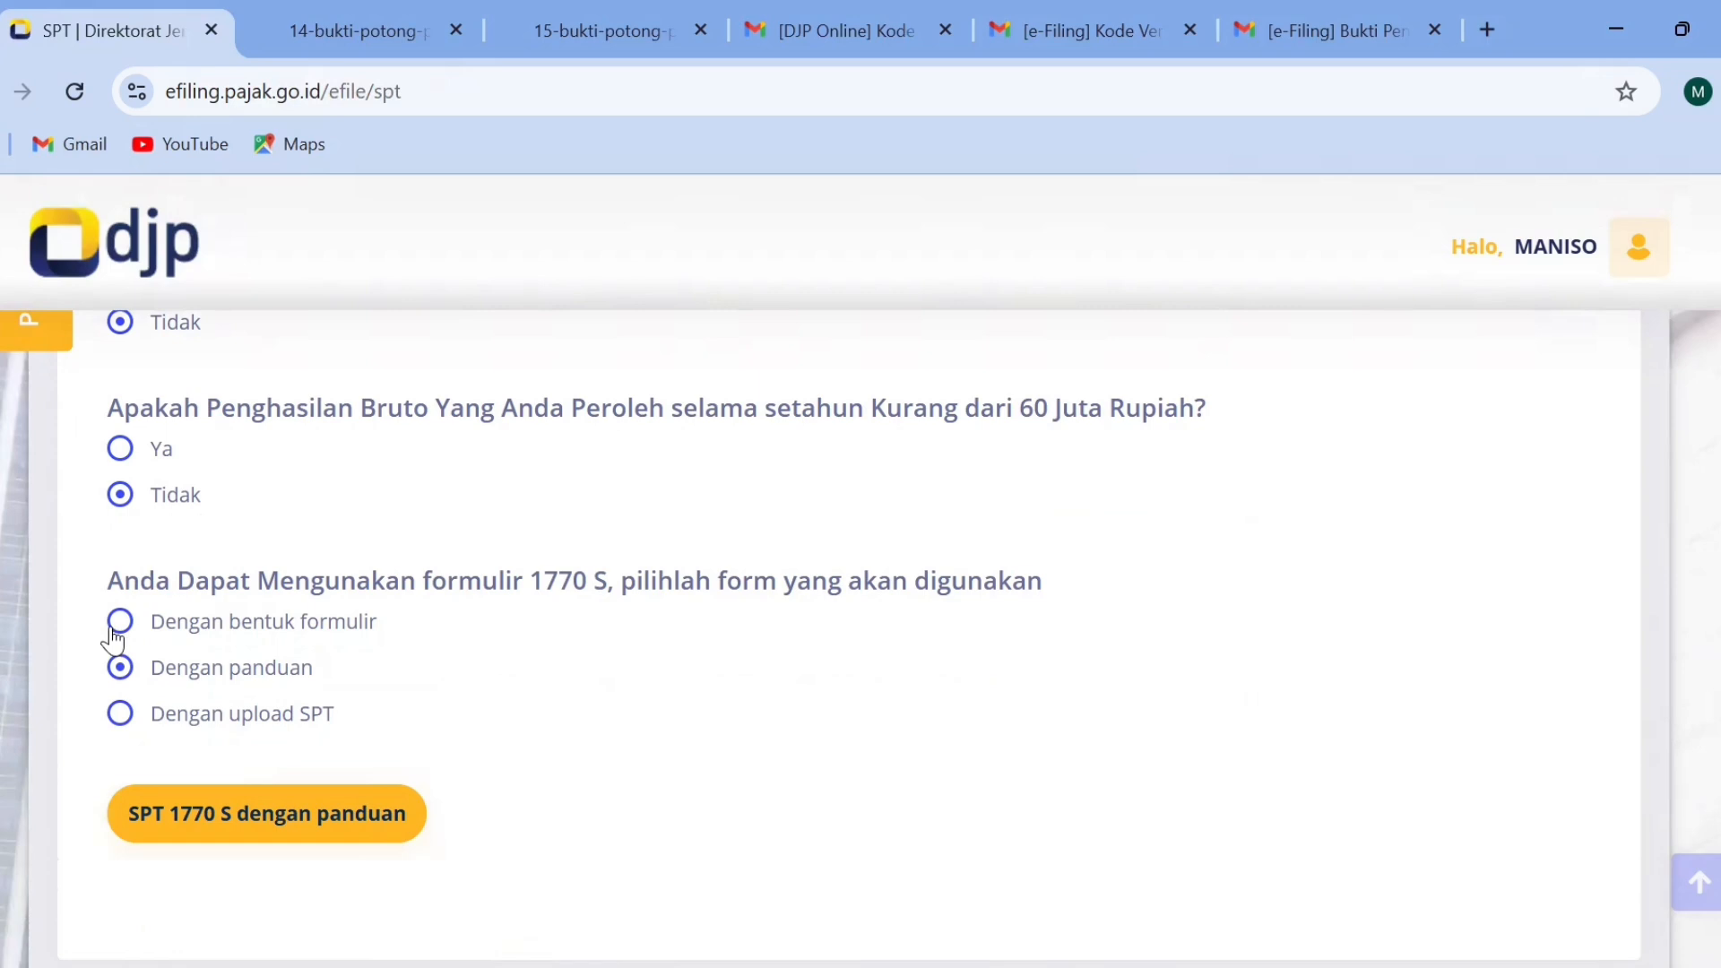
click(117, 628)
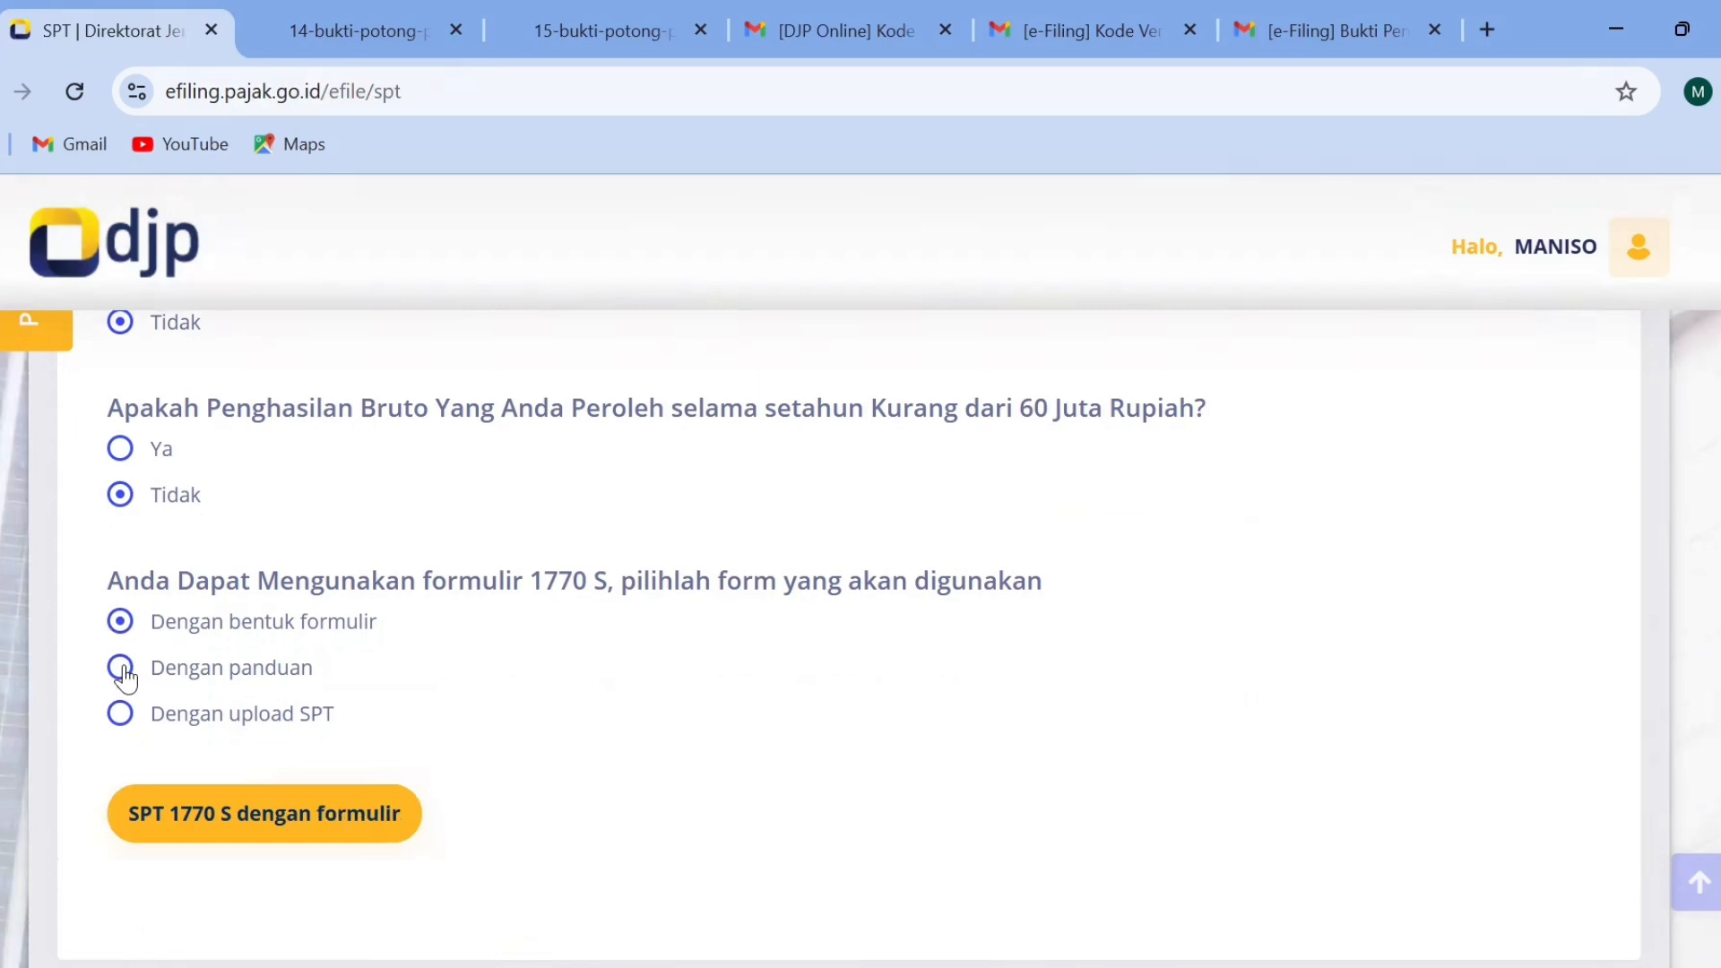
click(127, 672)
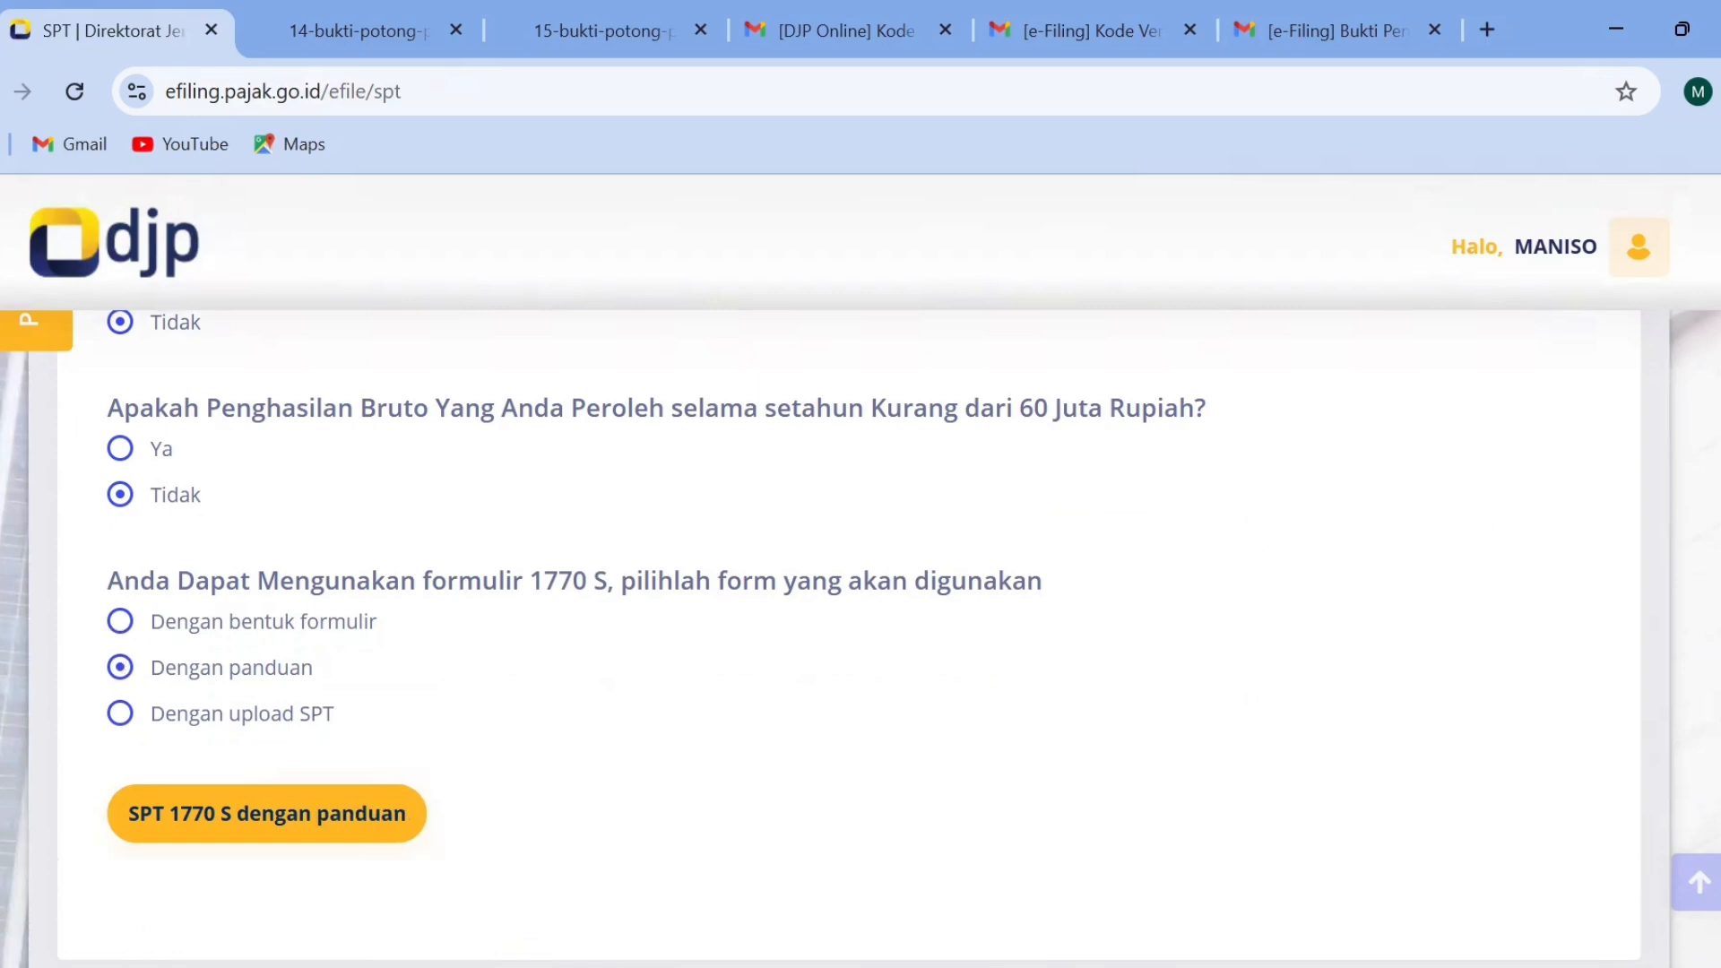
scroll(825, 730, down, 2)
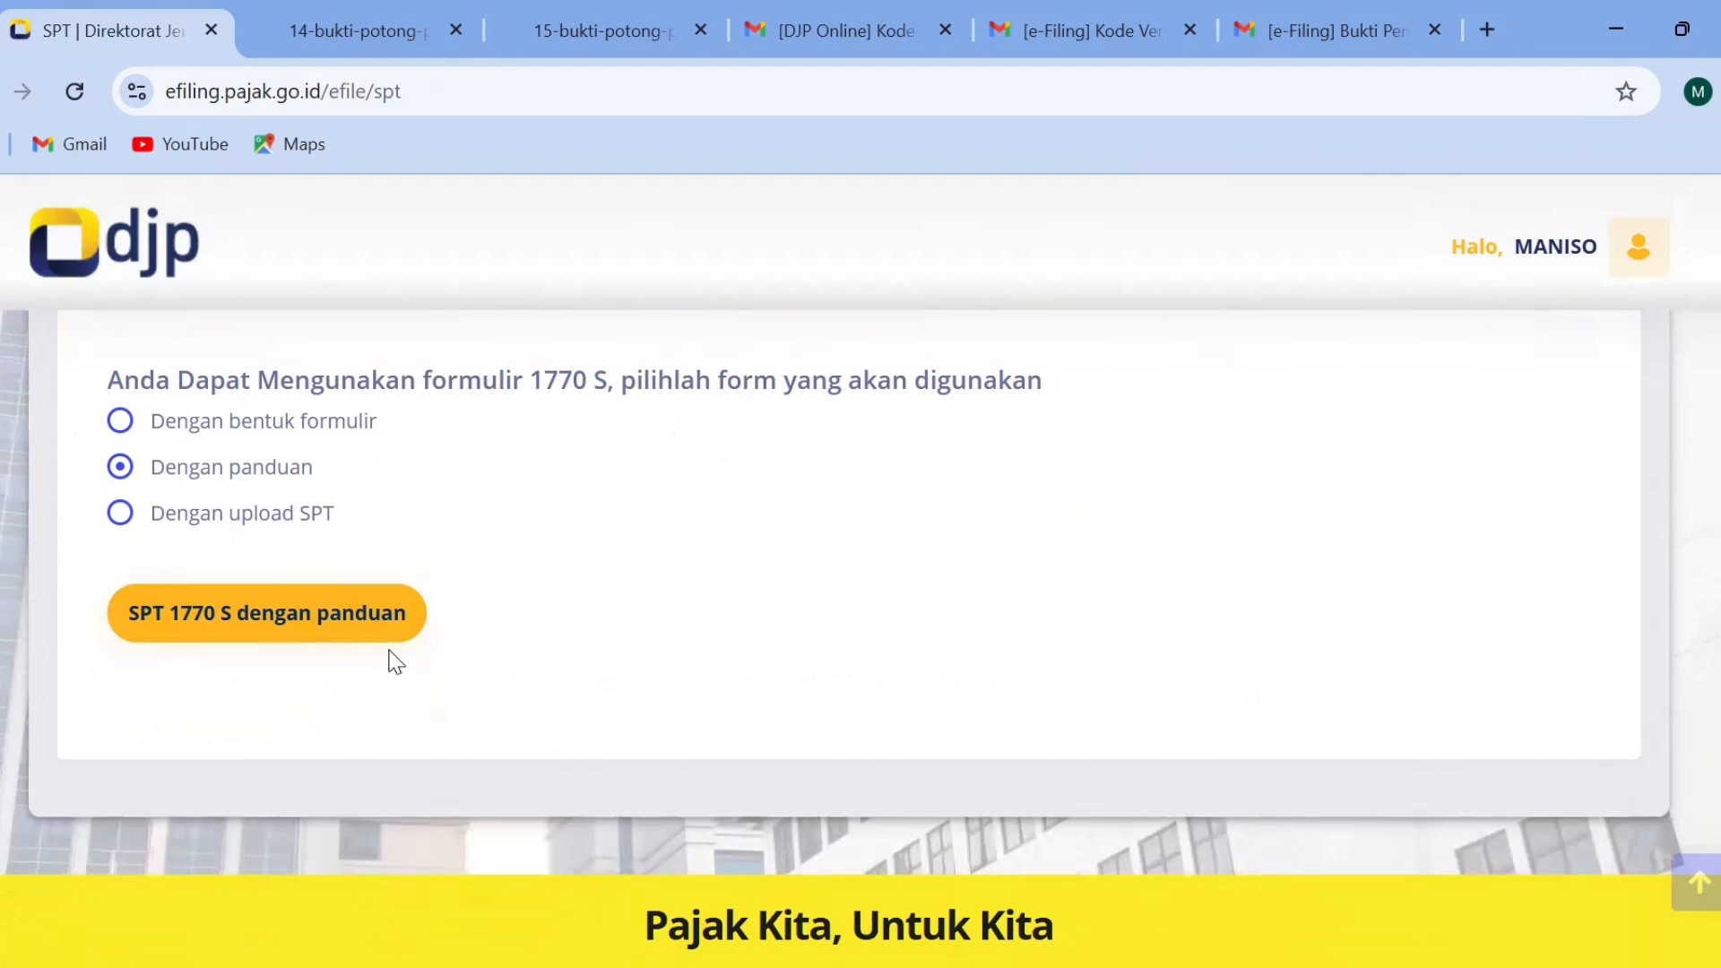
click(260, 621)
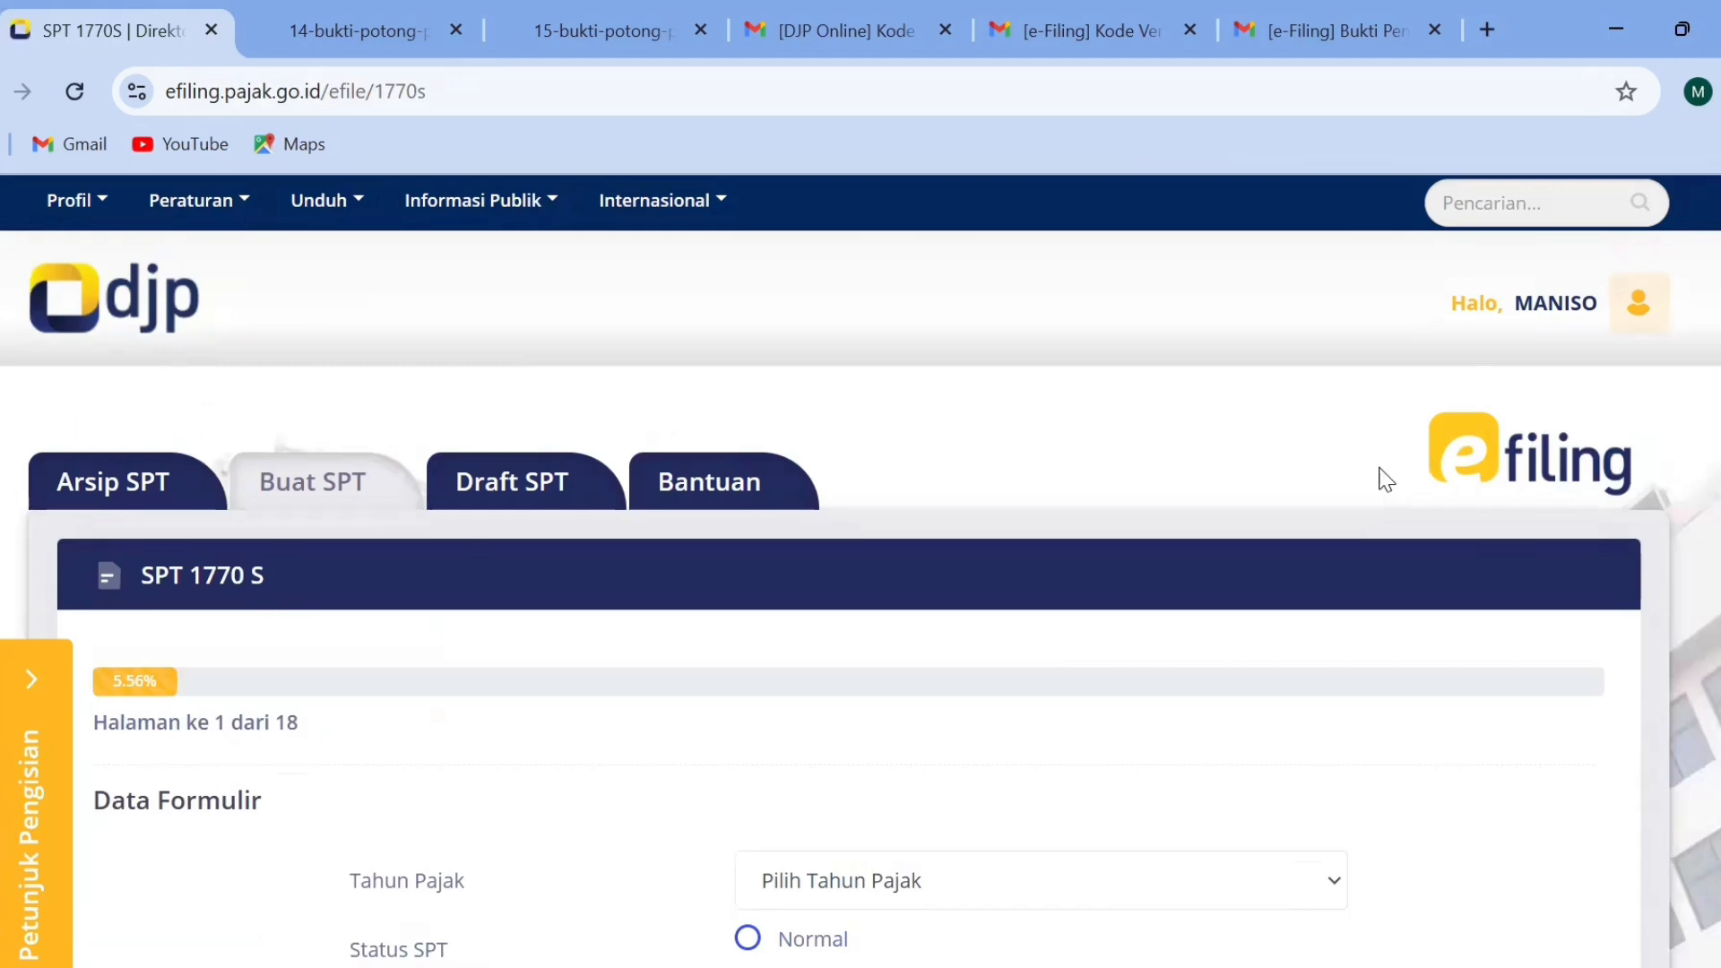
Set the tax year (Tahun Pajak) to 2024 in the SPT 1770 S form data.
scroll(1071, 553, down, 4)
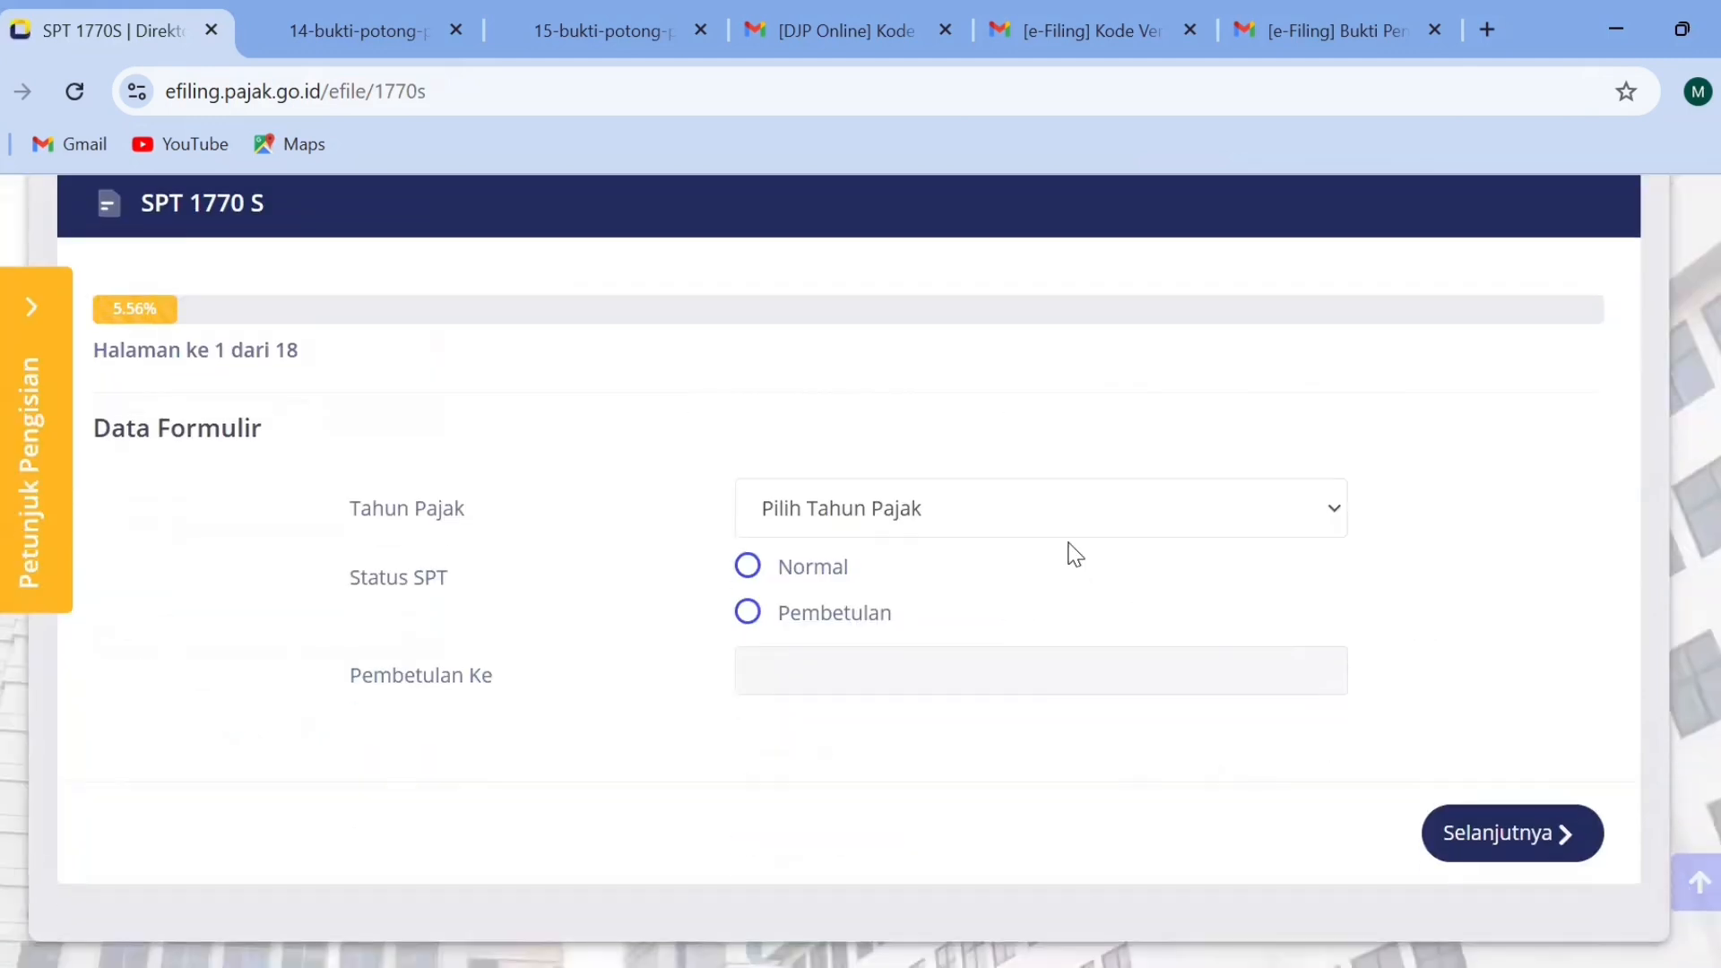
click(1039, 523)
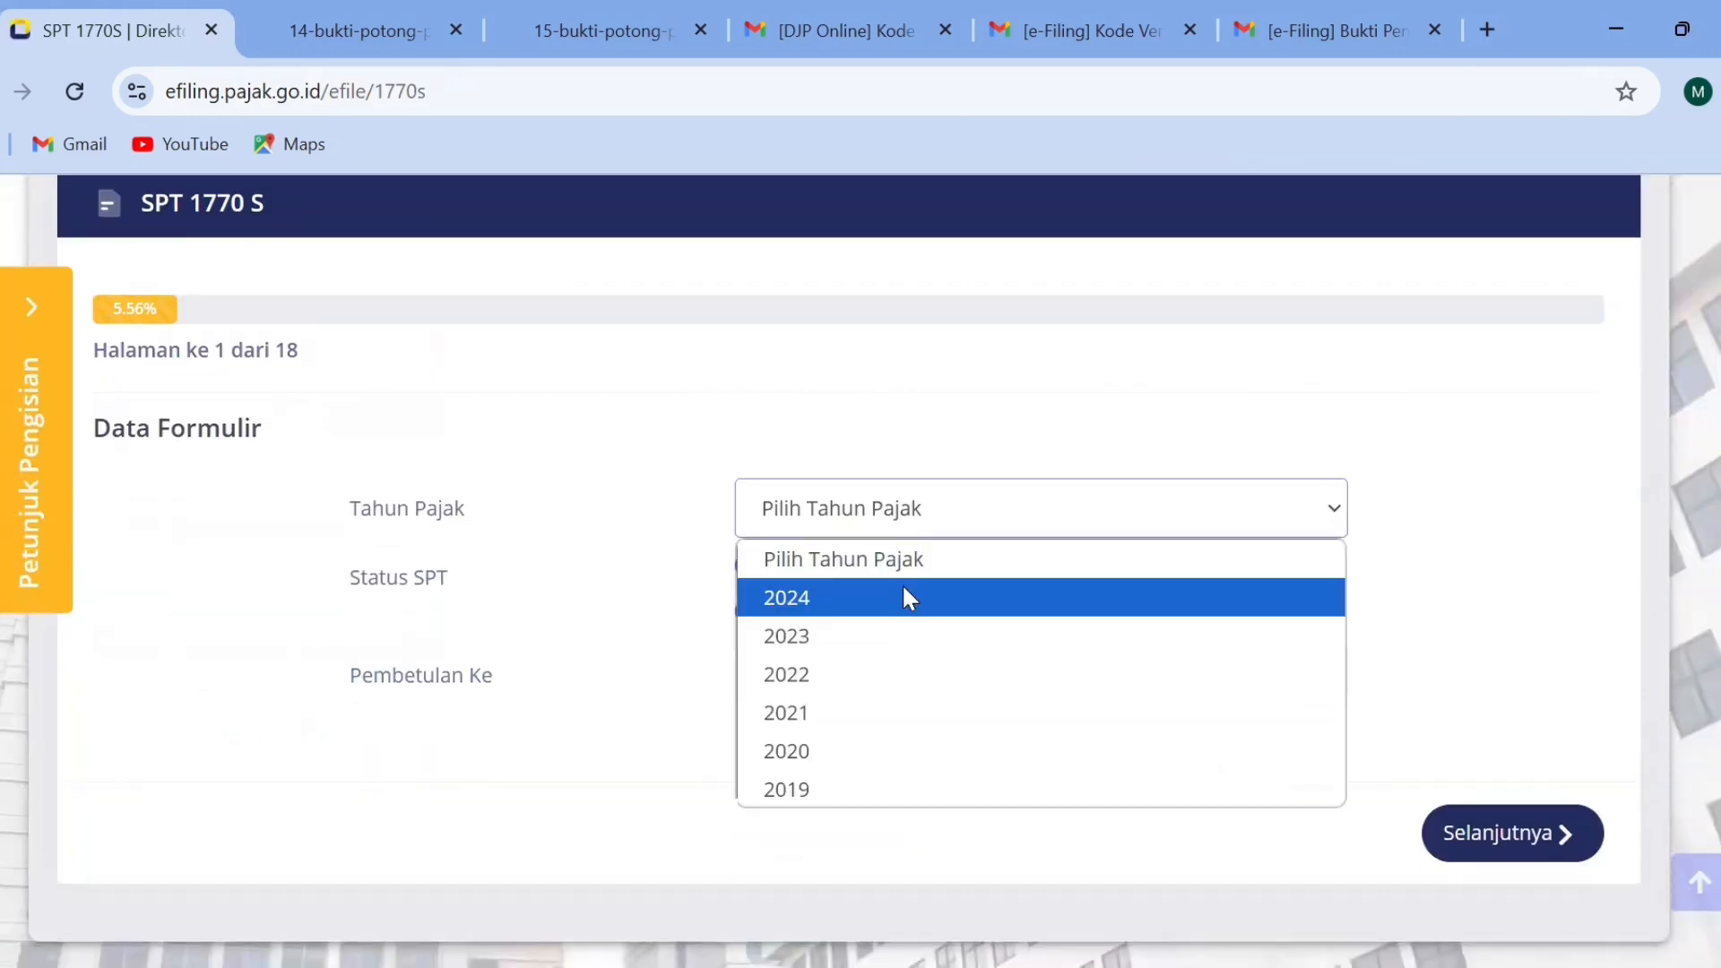
click(906, 596)
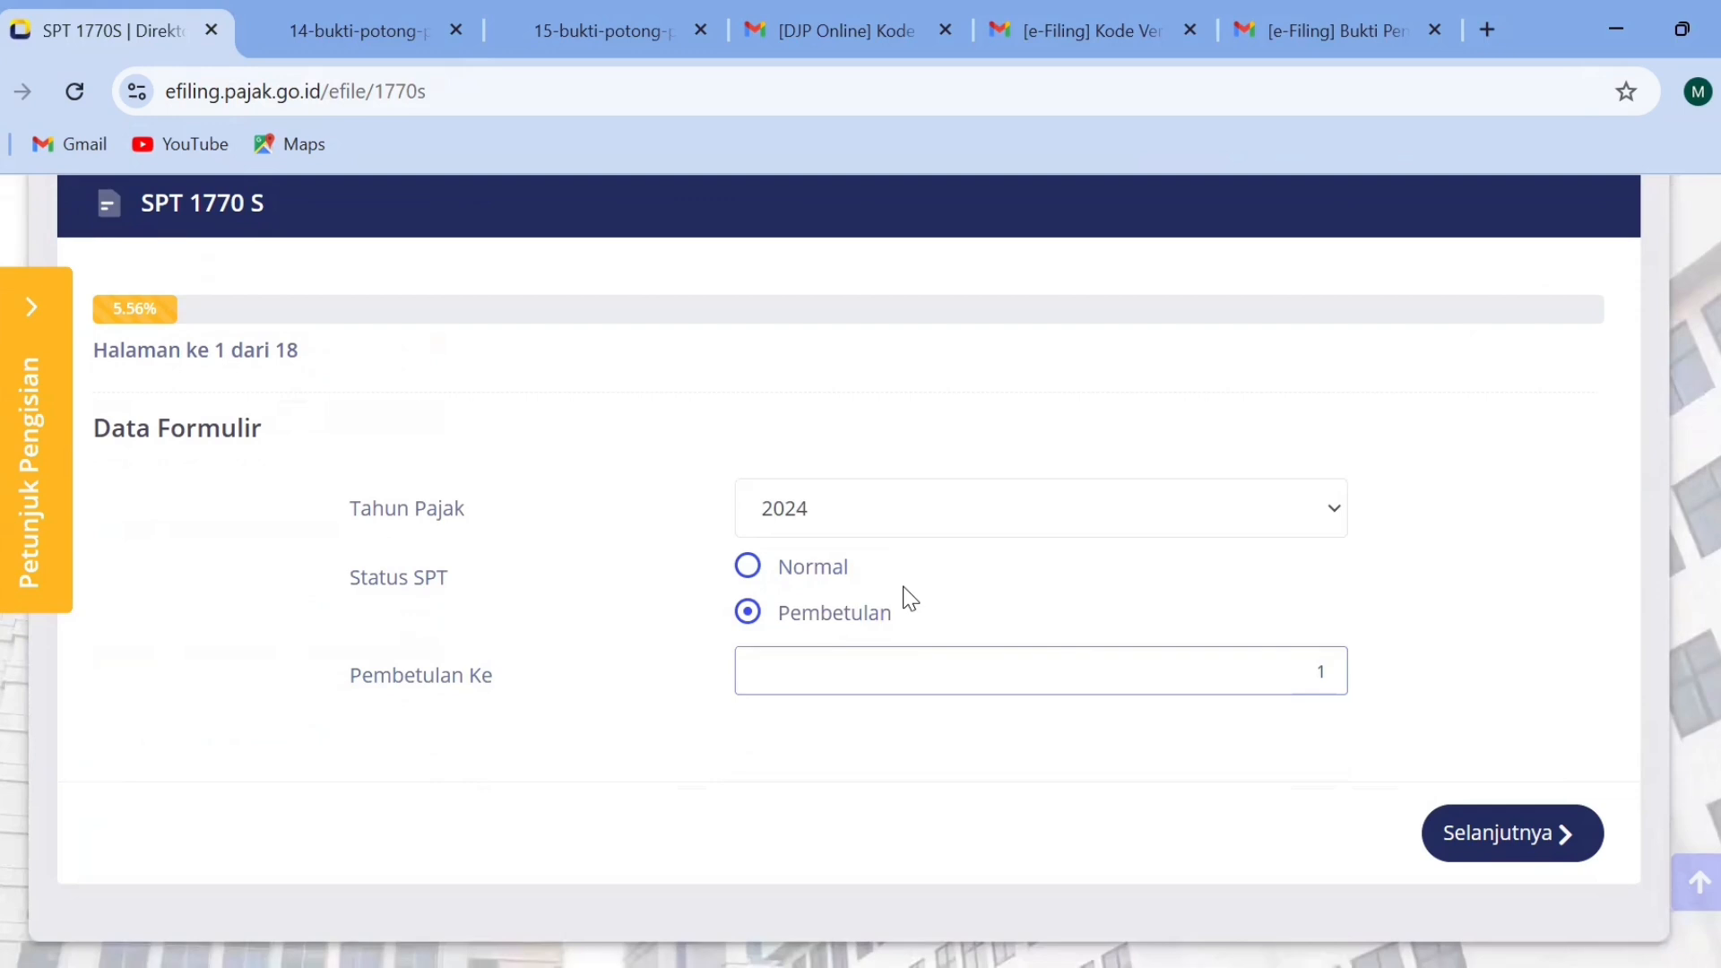
Set Status SPT to Pembetulan with Pembetulan Ke 1, and continue to page 2 by acknowledging the correction notice.
click(819, 583)
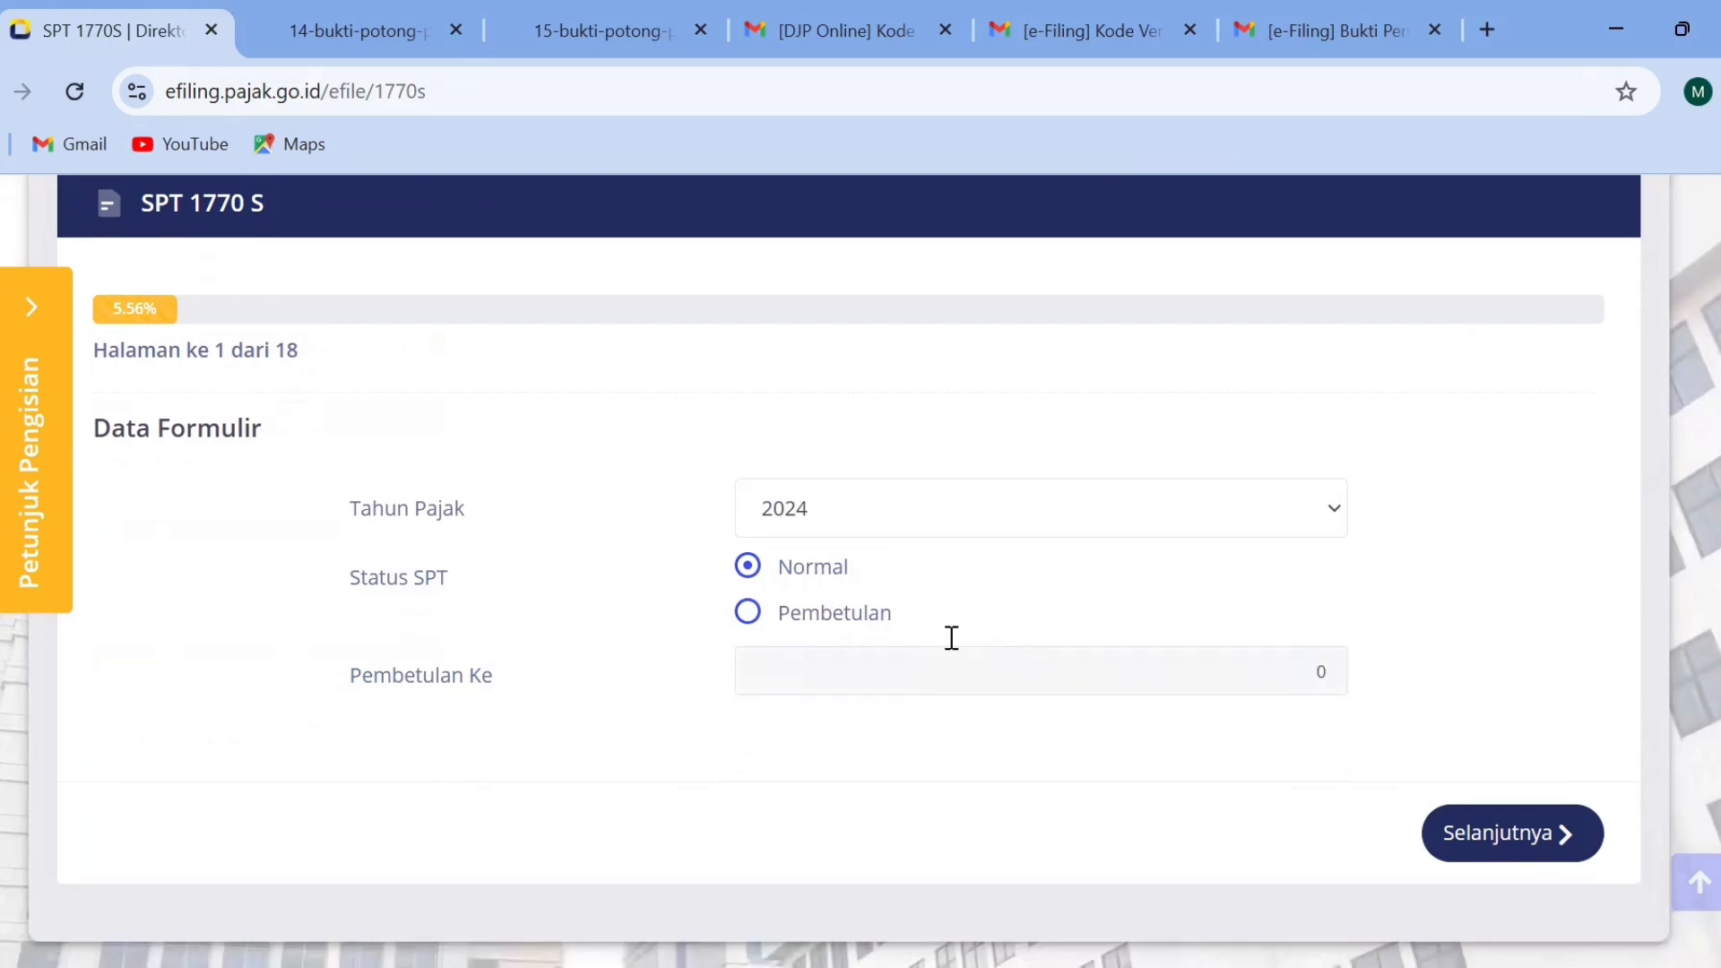
click(830, 608)
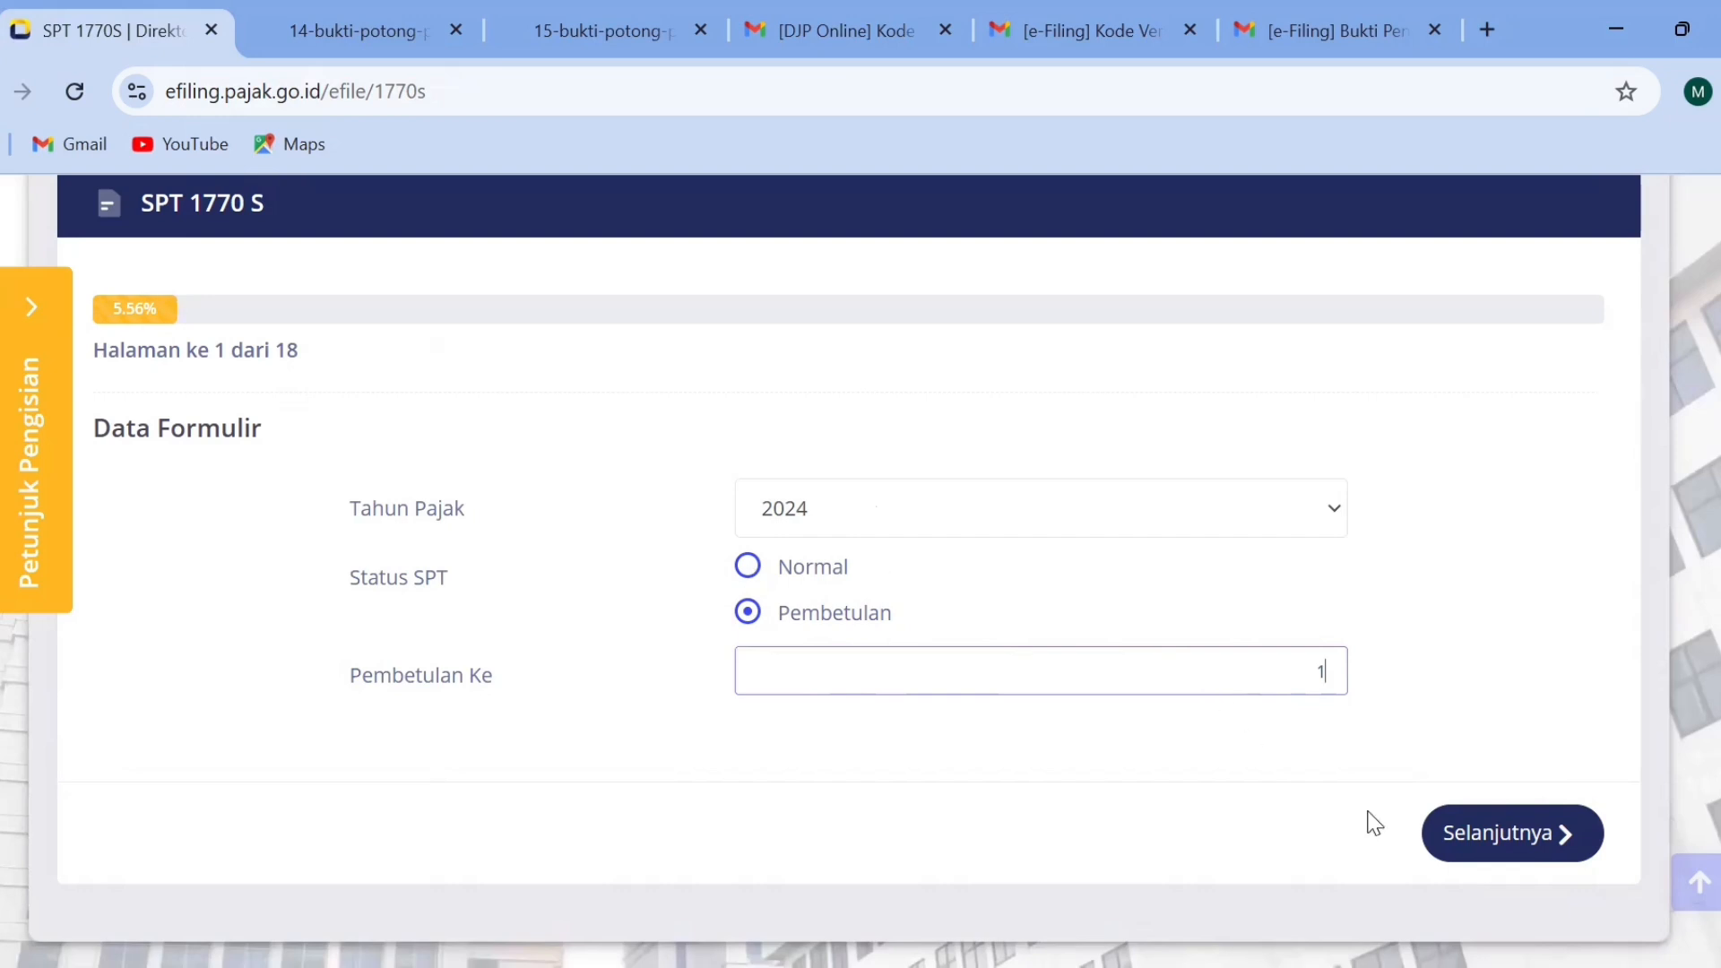
click(1470, 856)
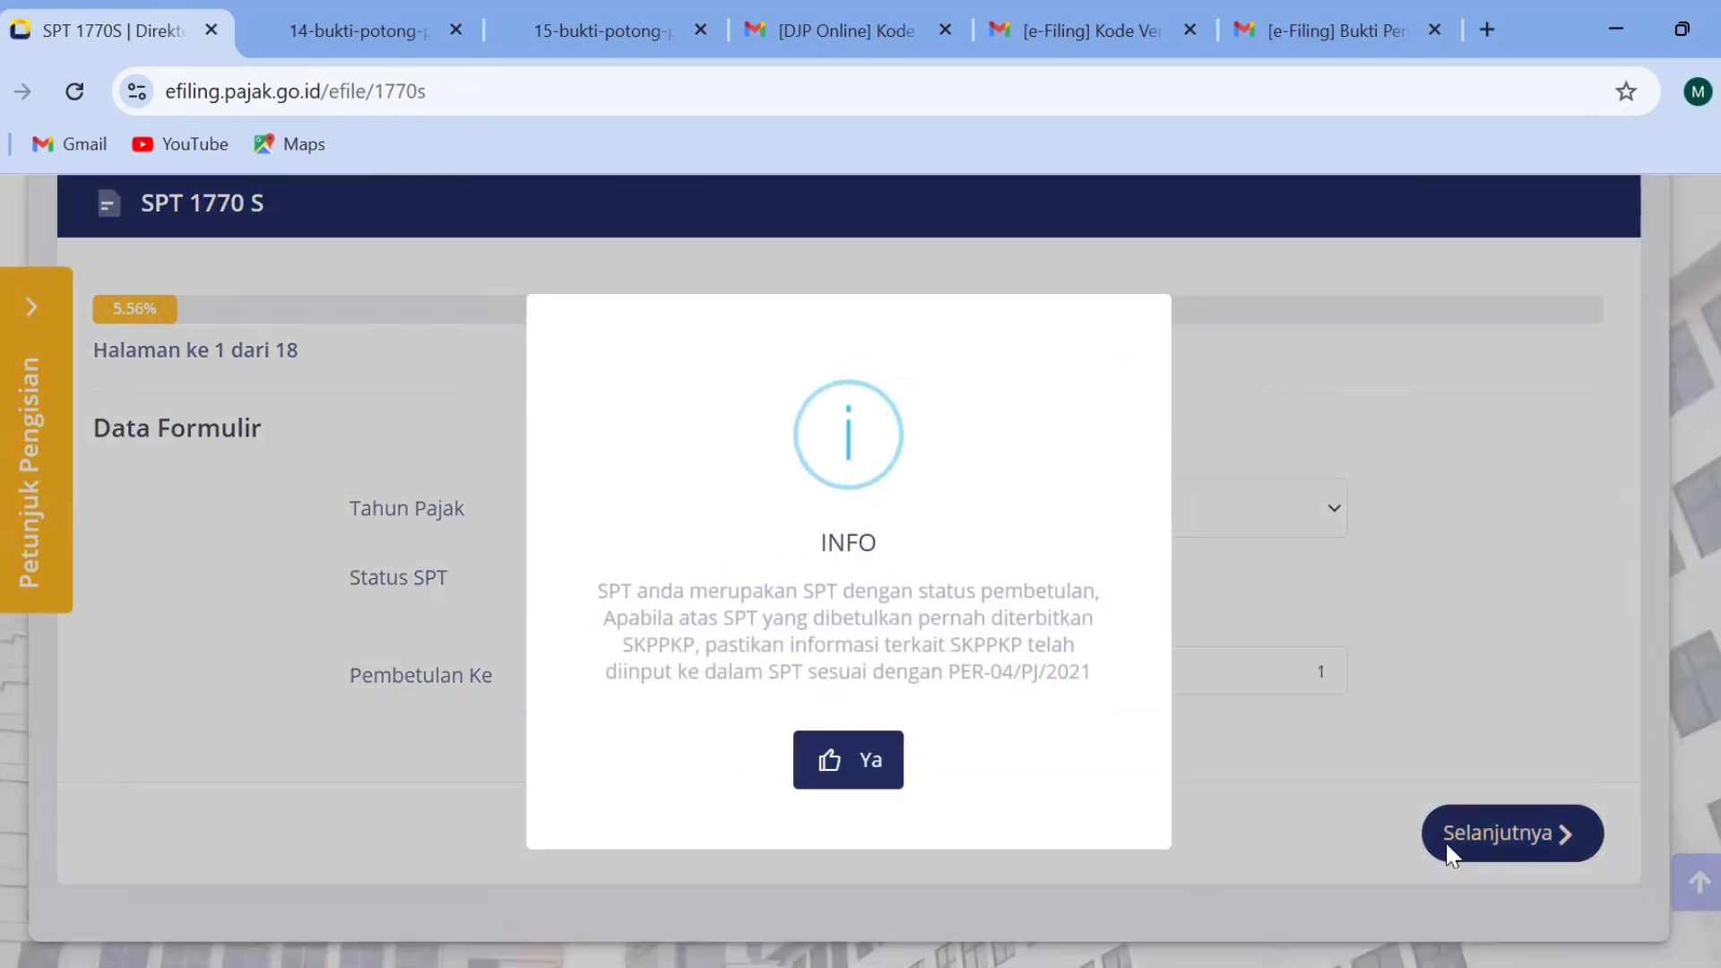
click(811, 758)
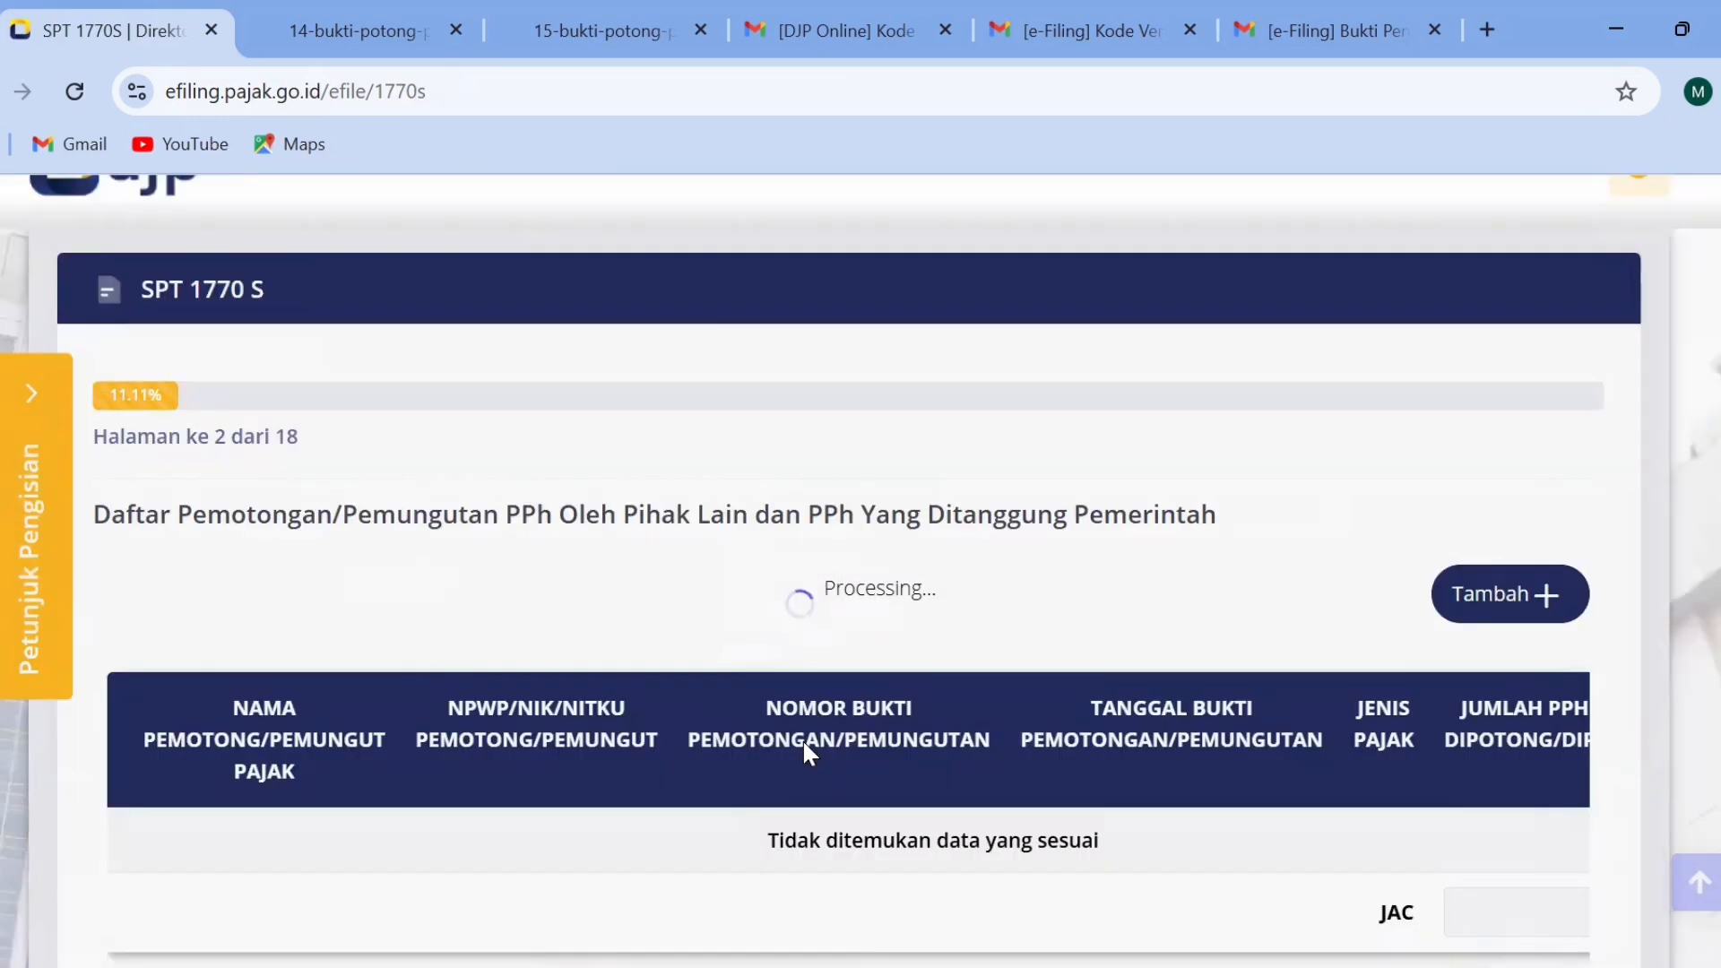
Add a new withholding slip (Bukti Potong Baru) to the list and set its Jenis Pajak to Pasal 21.
scroll(861, 574, down, 5)
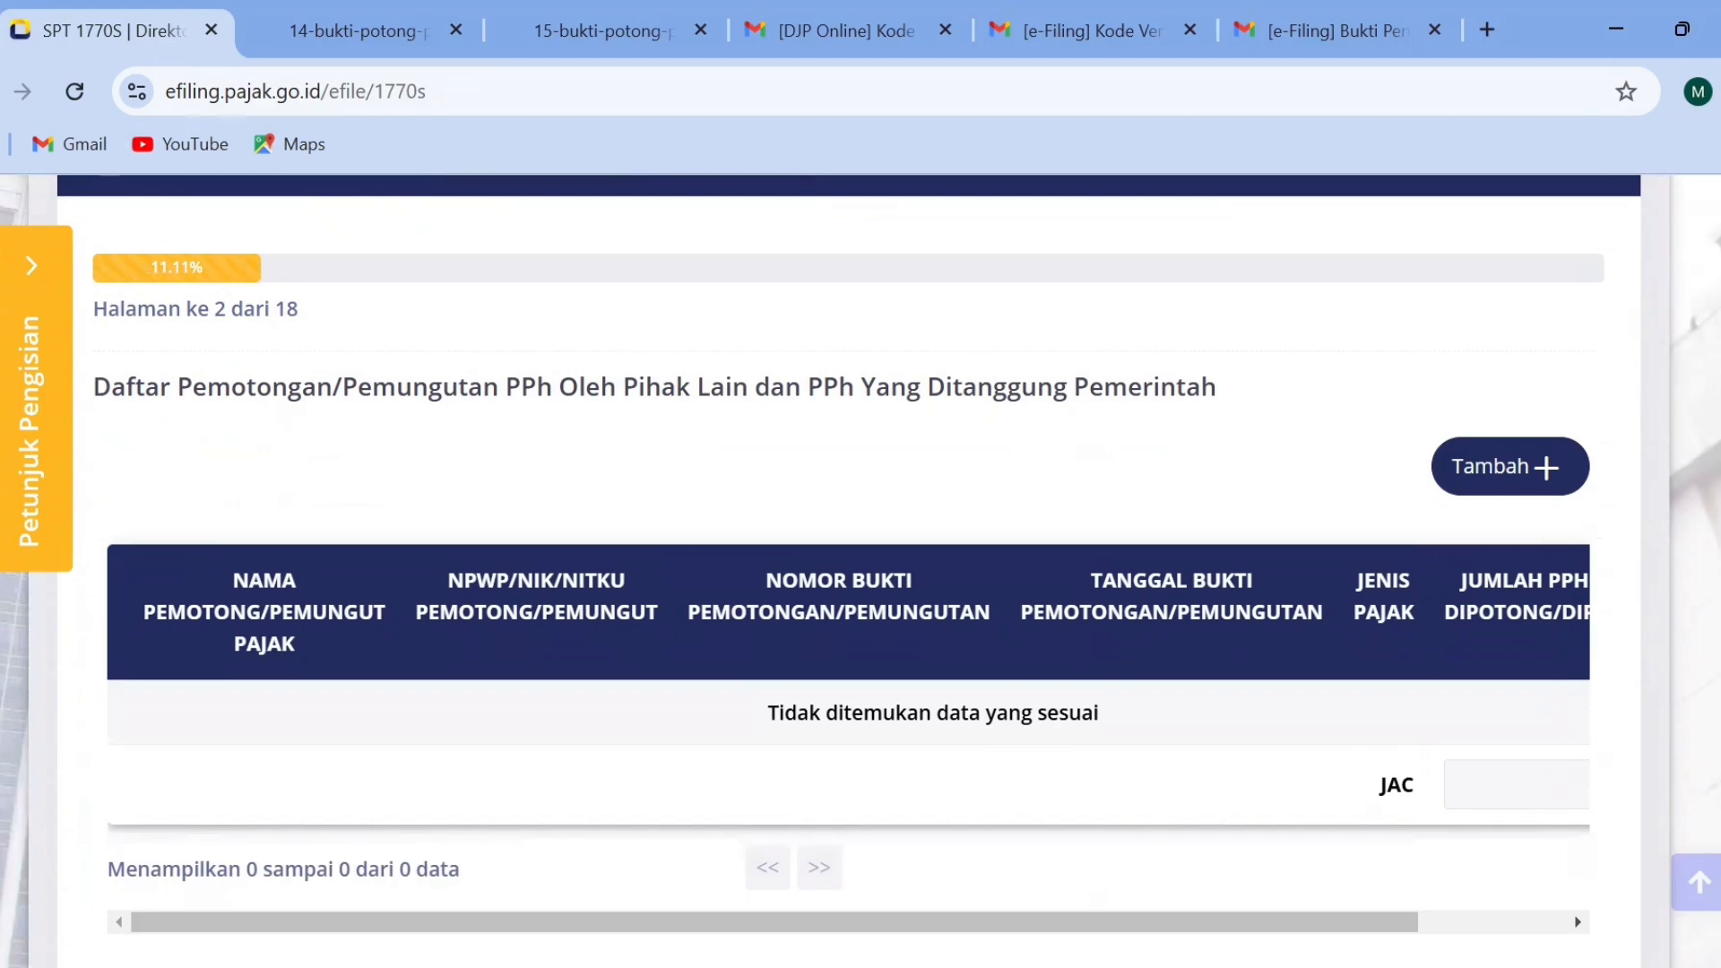
scroll(1545, 428, up, 1)
scroll(1545, 428, down, 2)
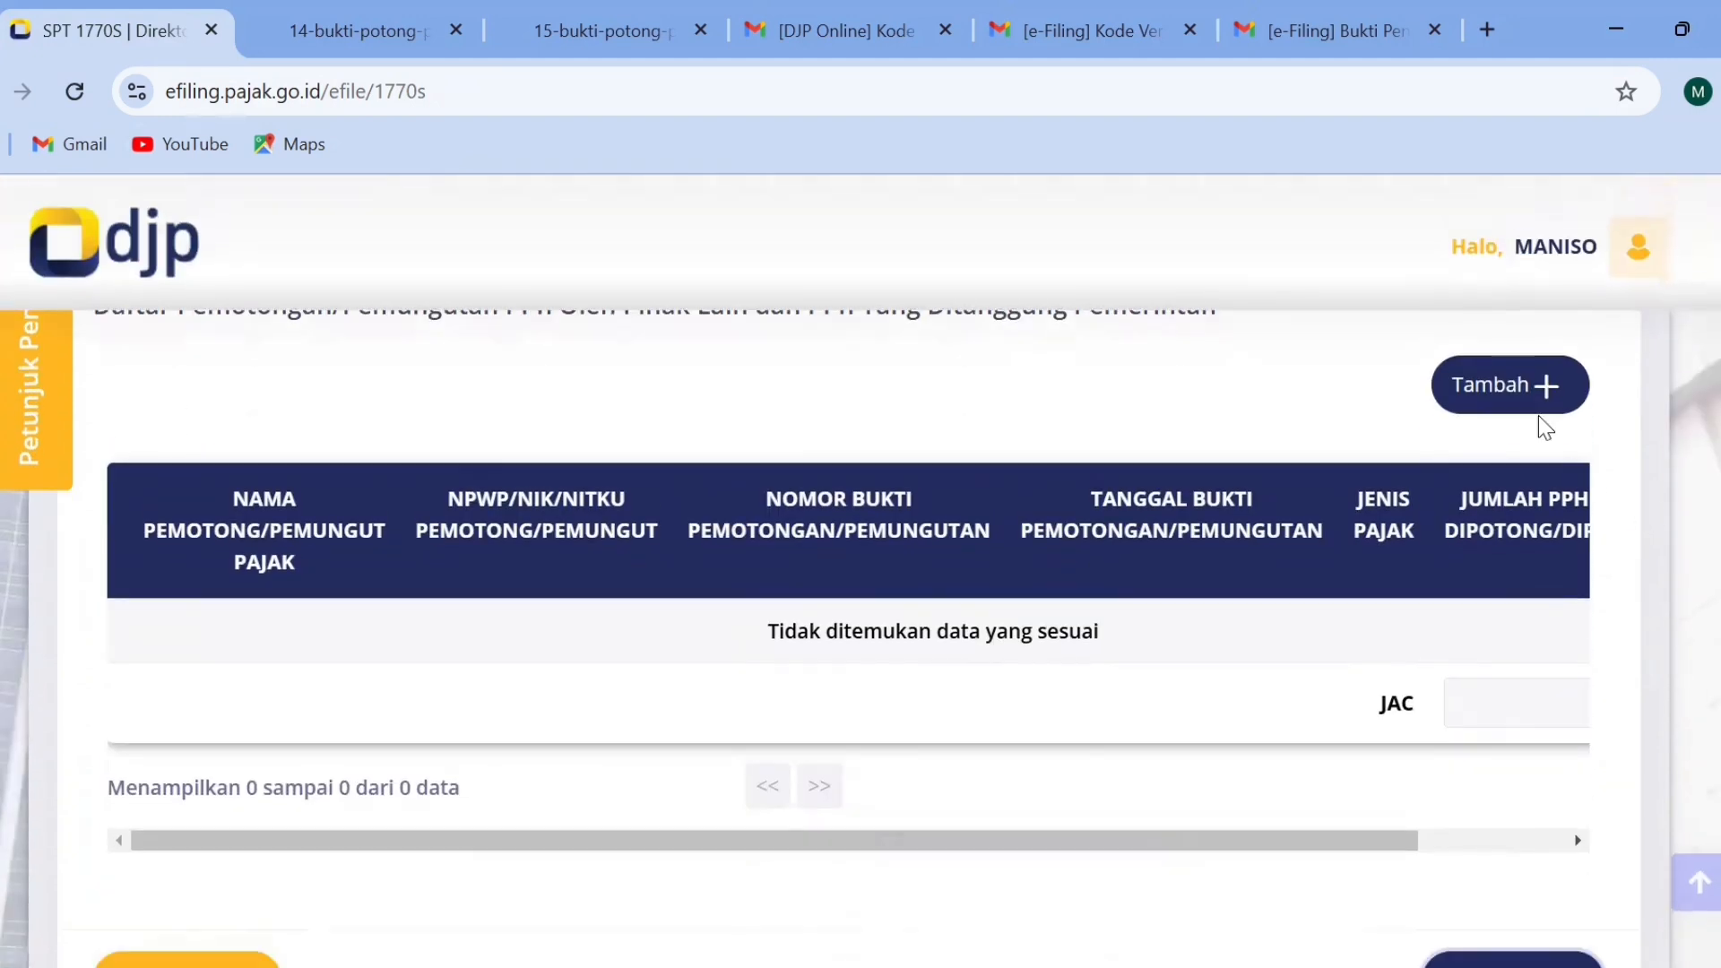
click(1521, 383)
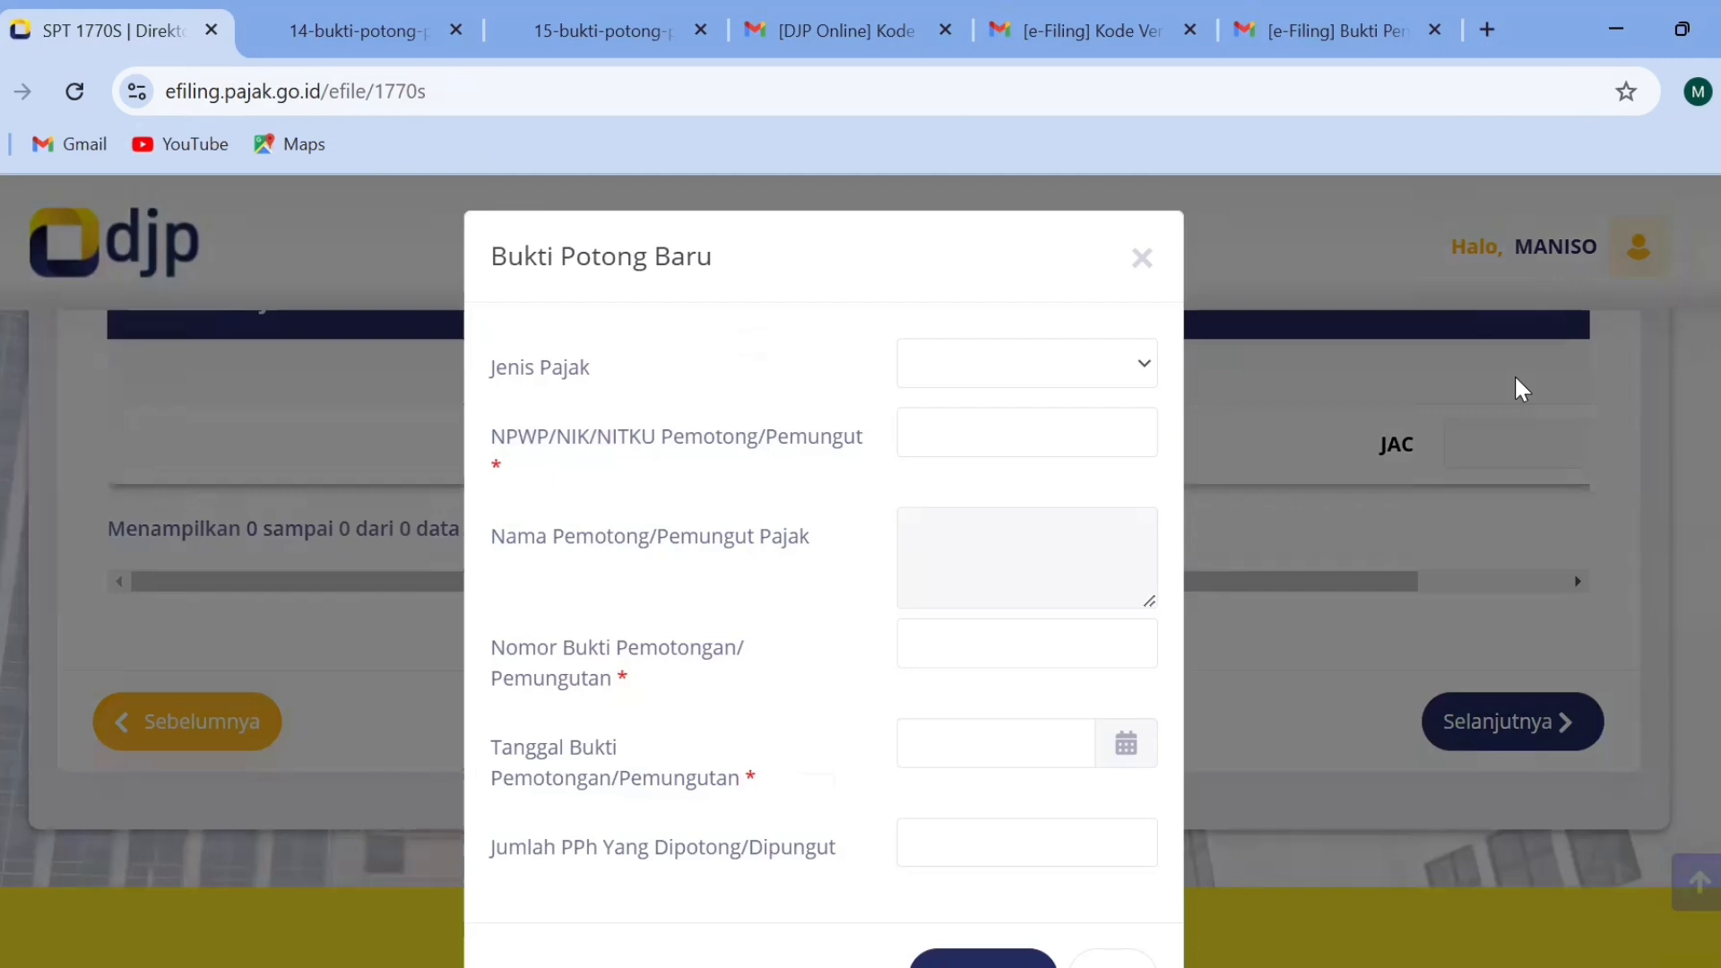
click(330, 13)
click(121, 27)
click(1020, 383)
click(986, 410)
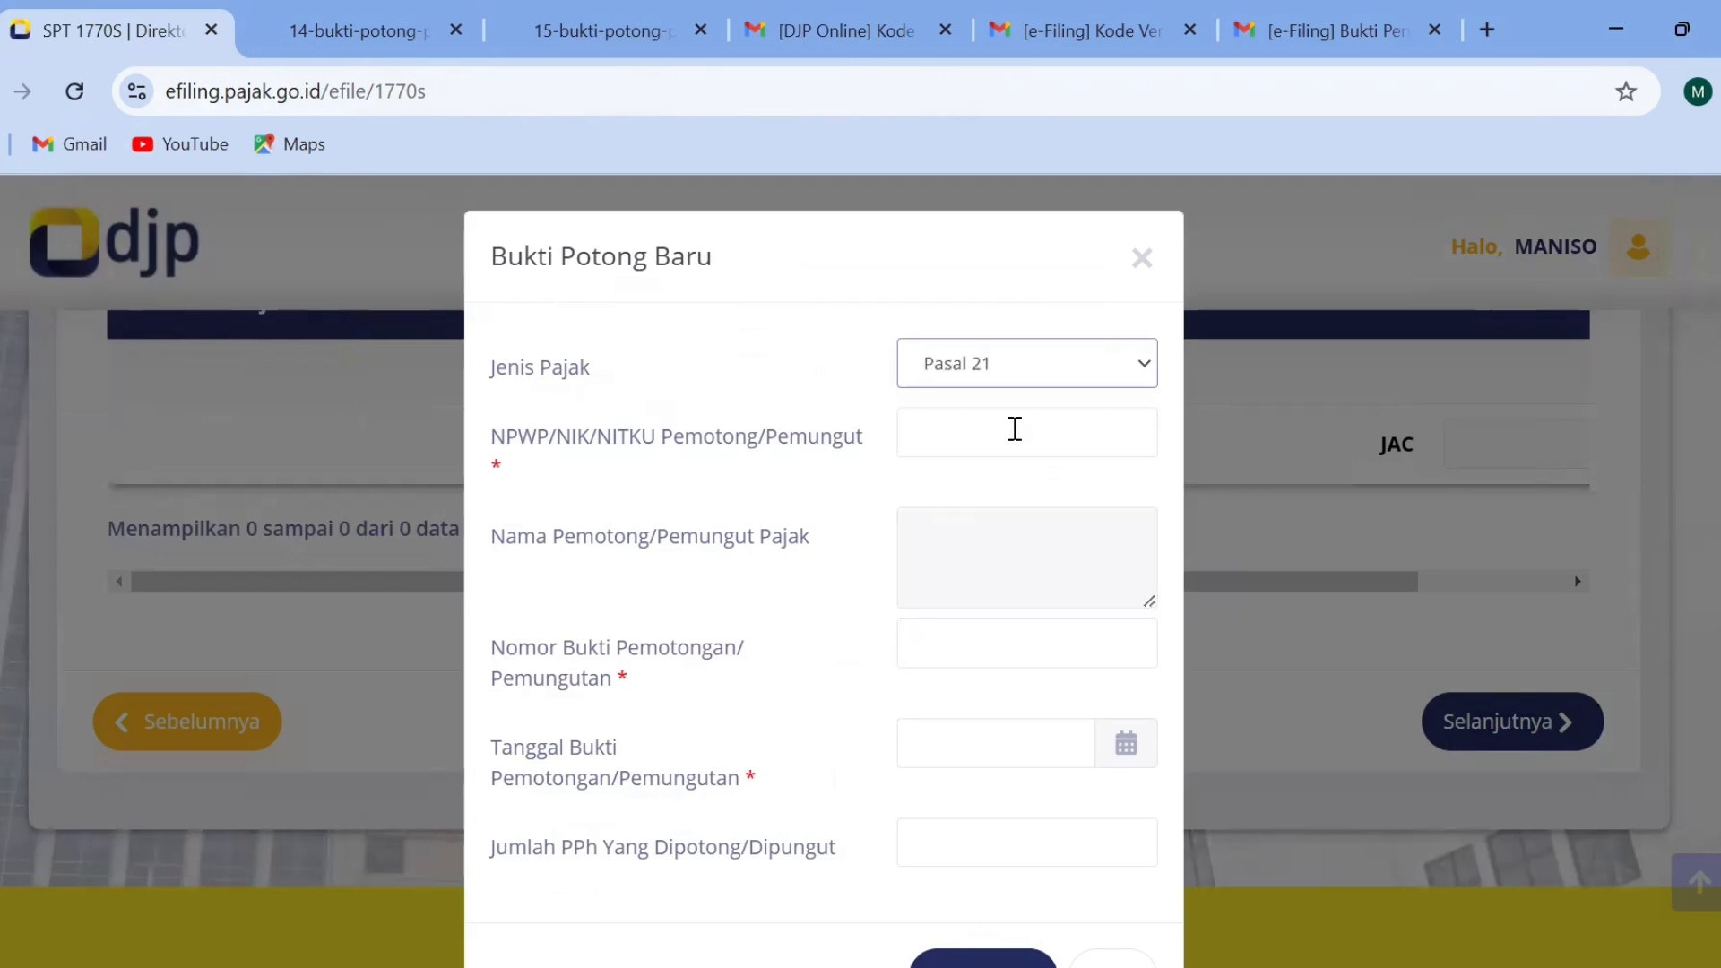
Enter the withholder's NPWP/NIK/NITKU number and set the slip's Nomor Bukti Pemotongan/Pemungutan to 001.
click(1015, 429)
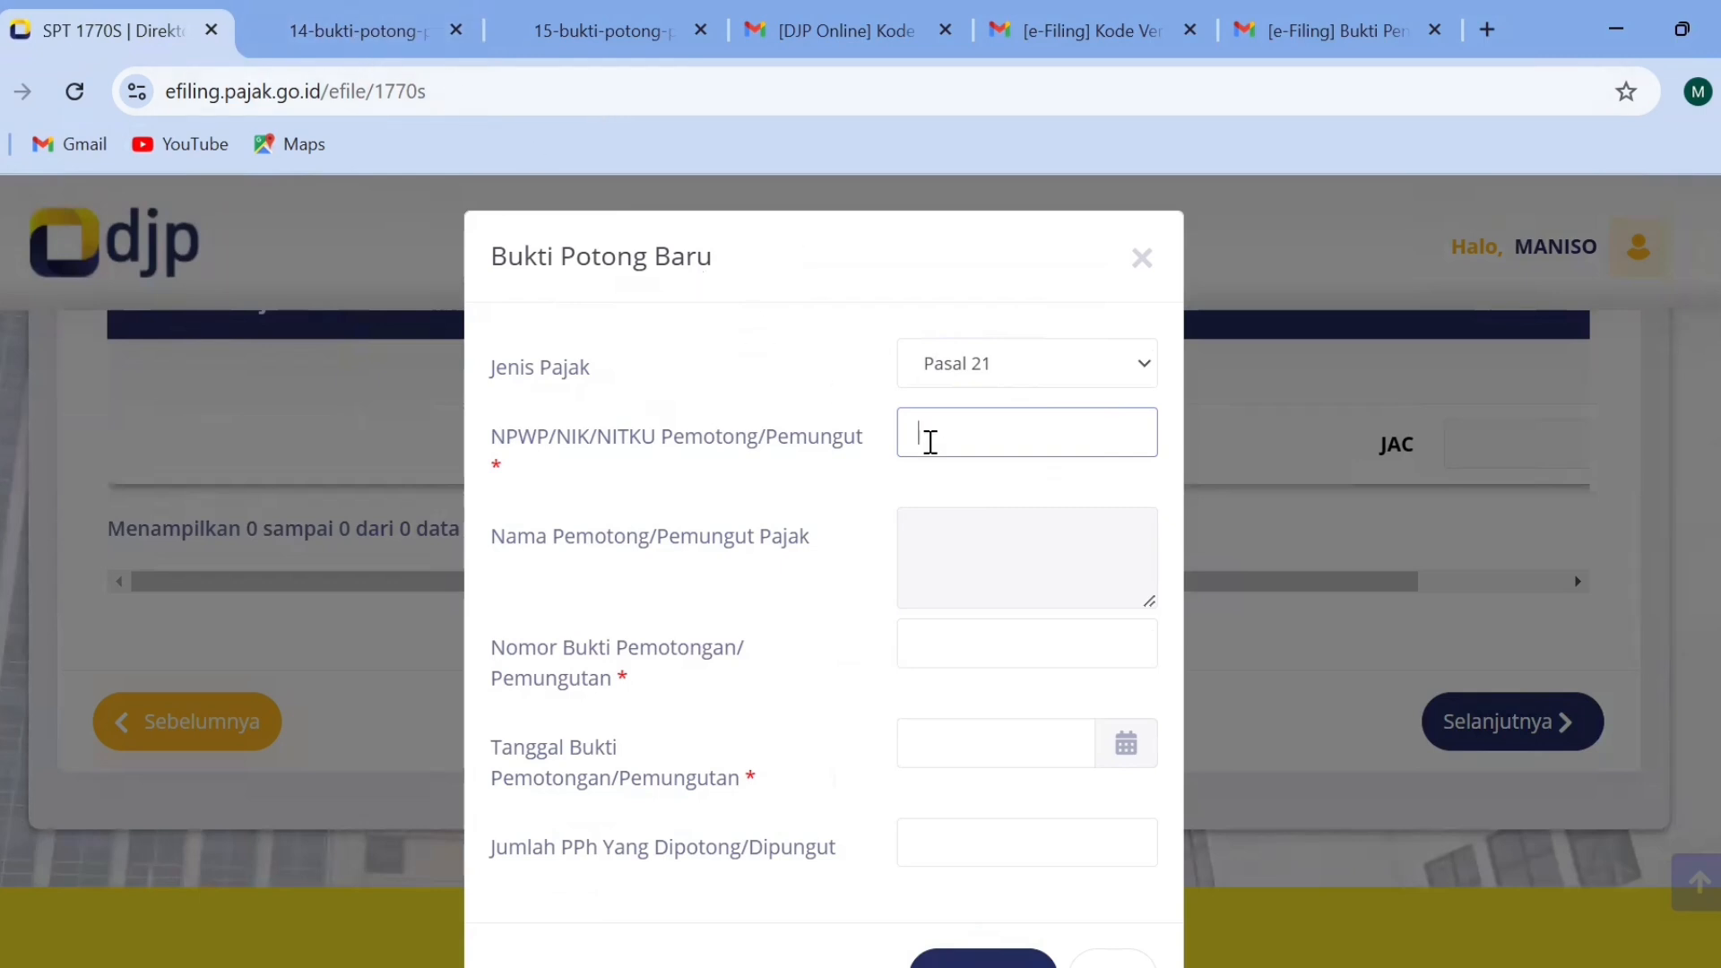
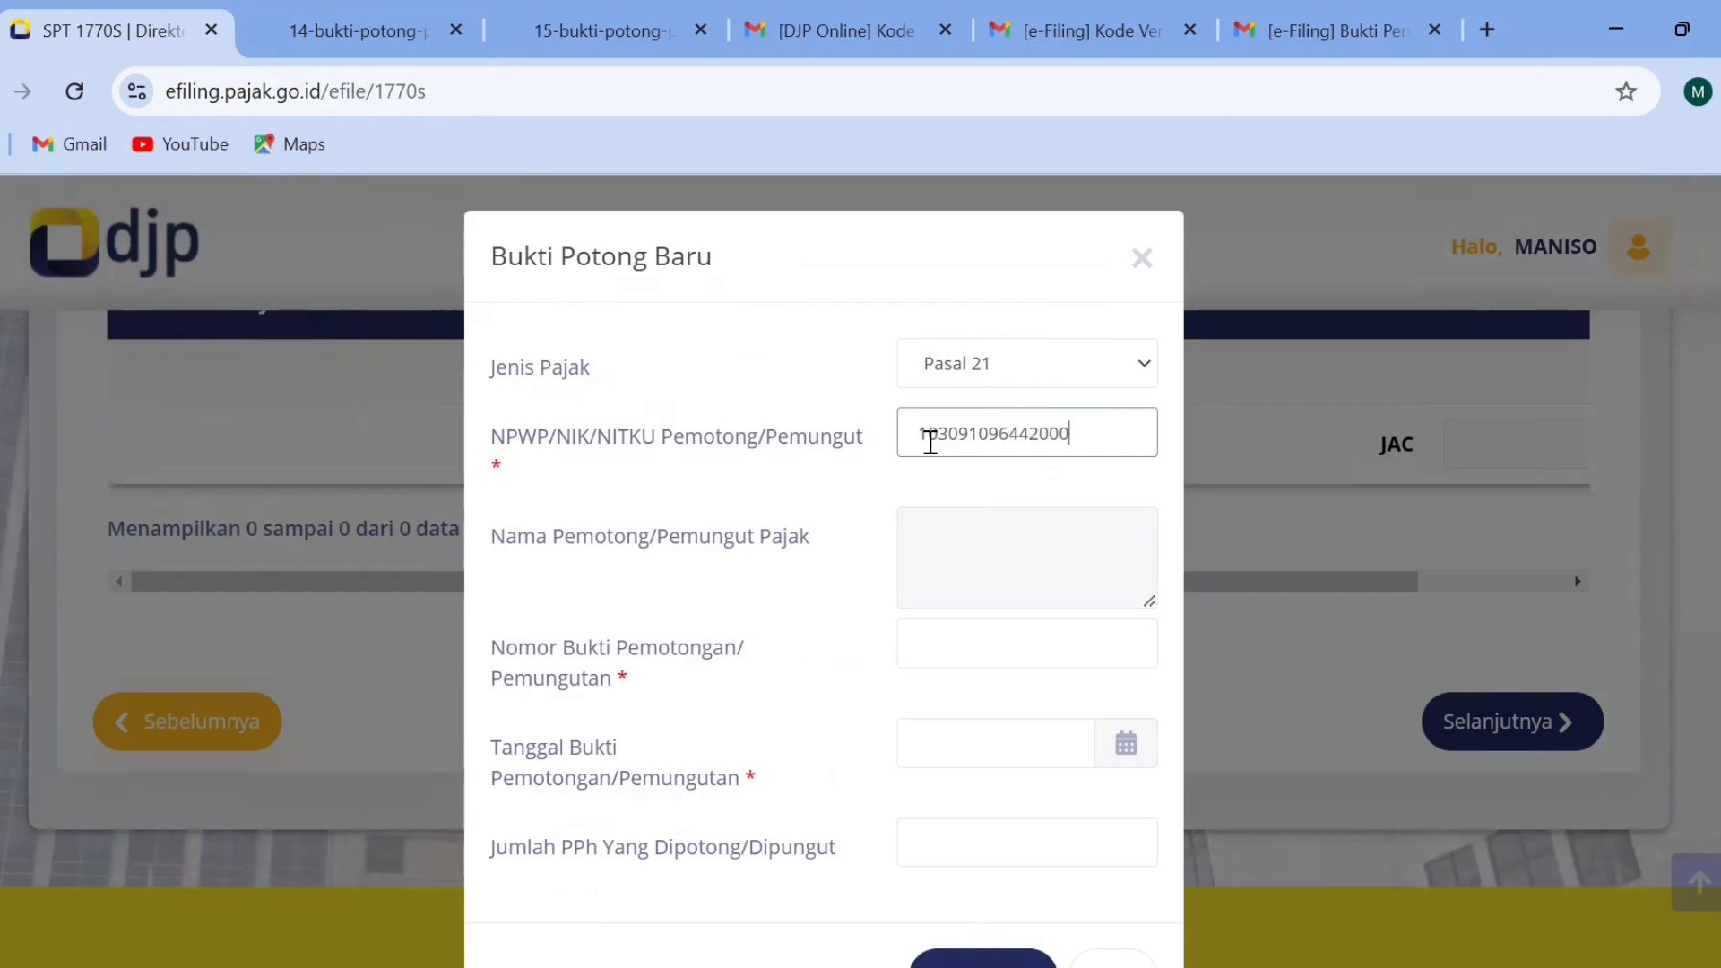
key(Tab)
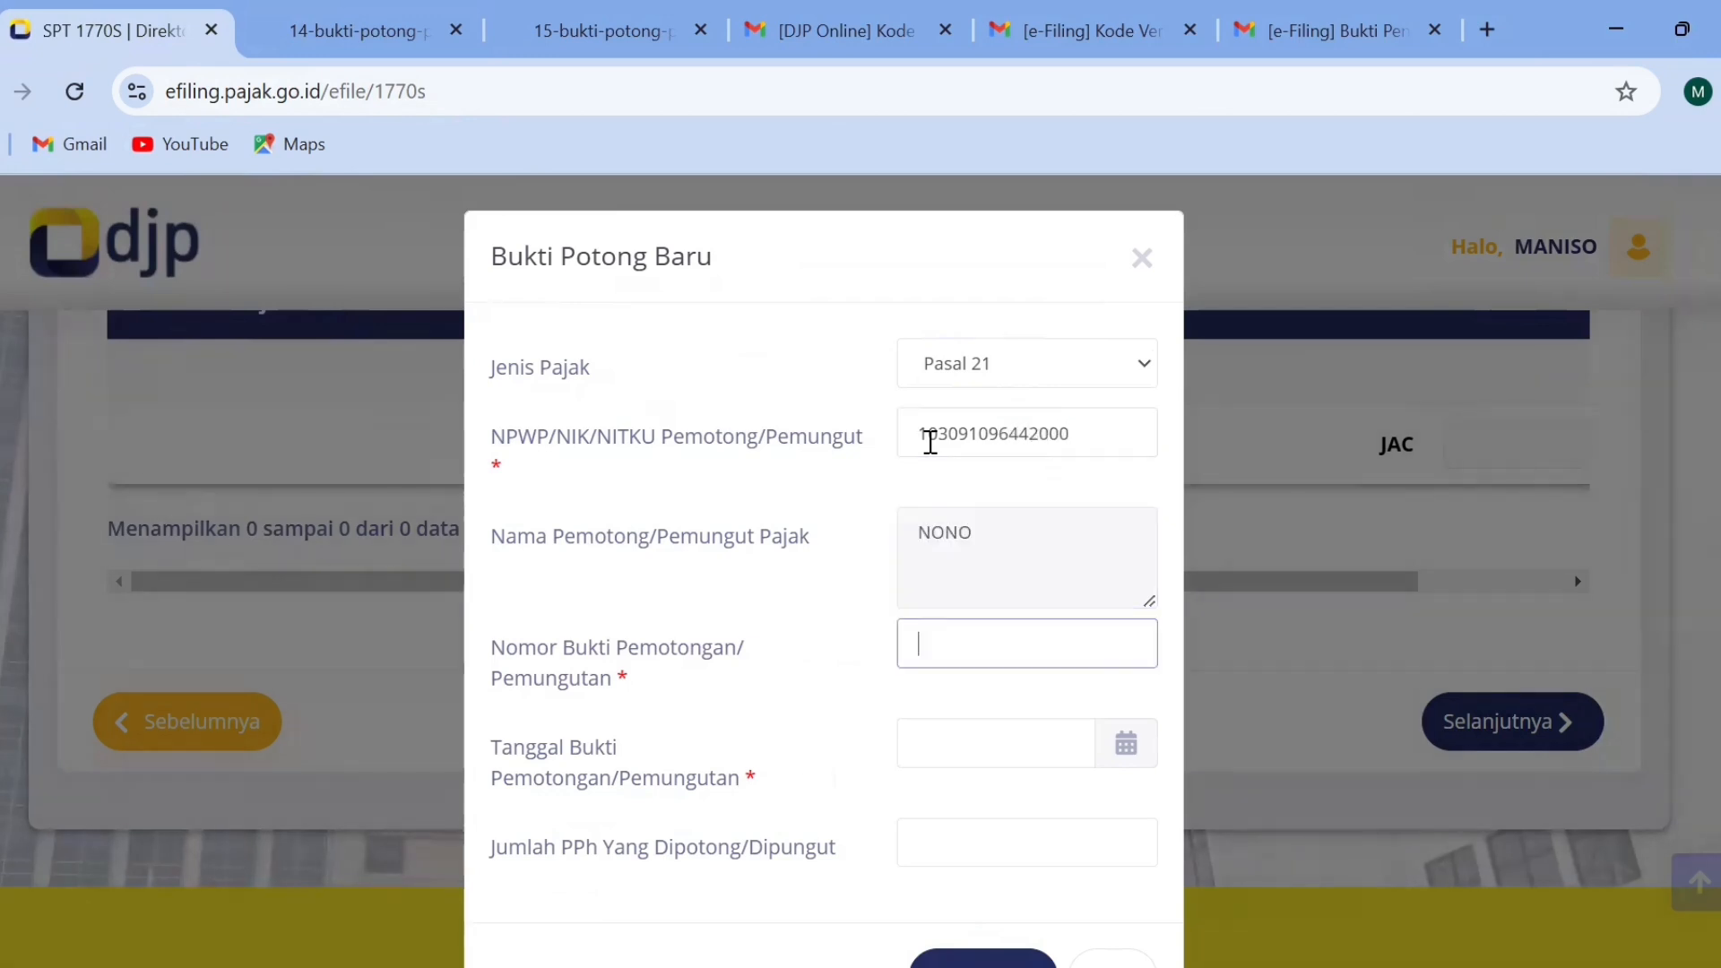
text(001)
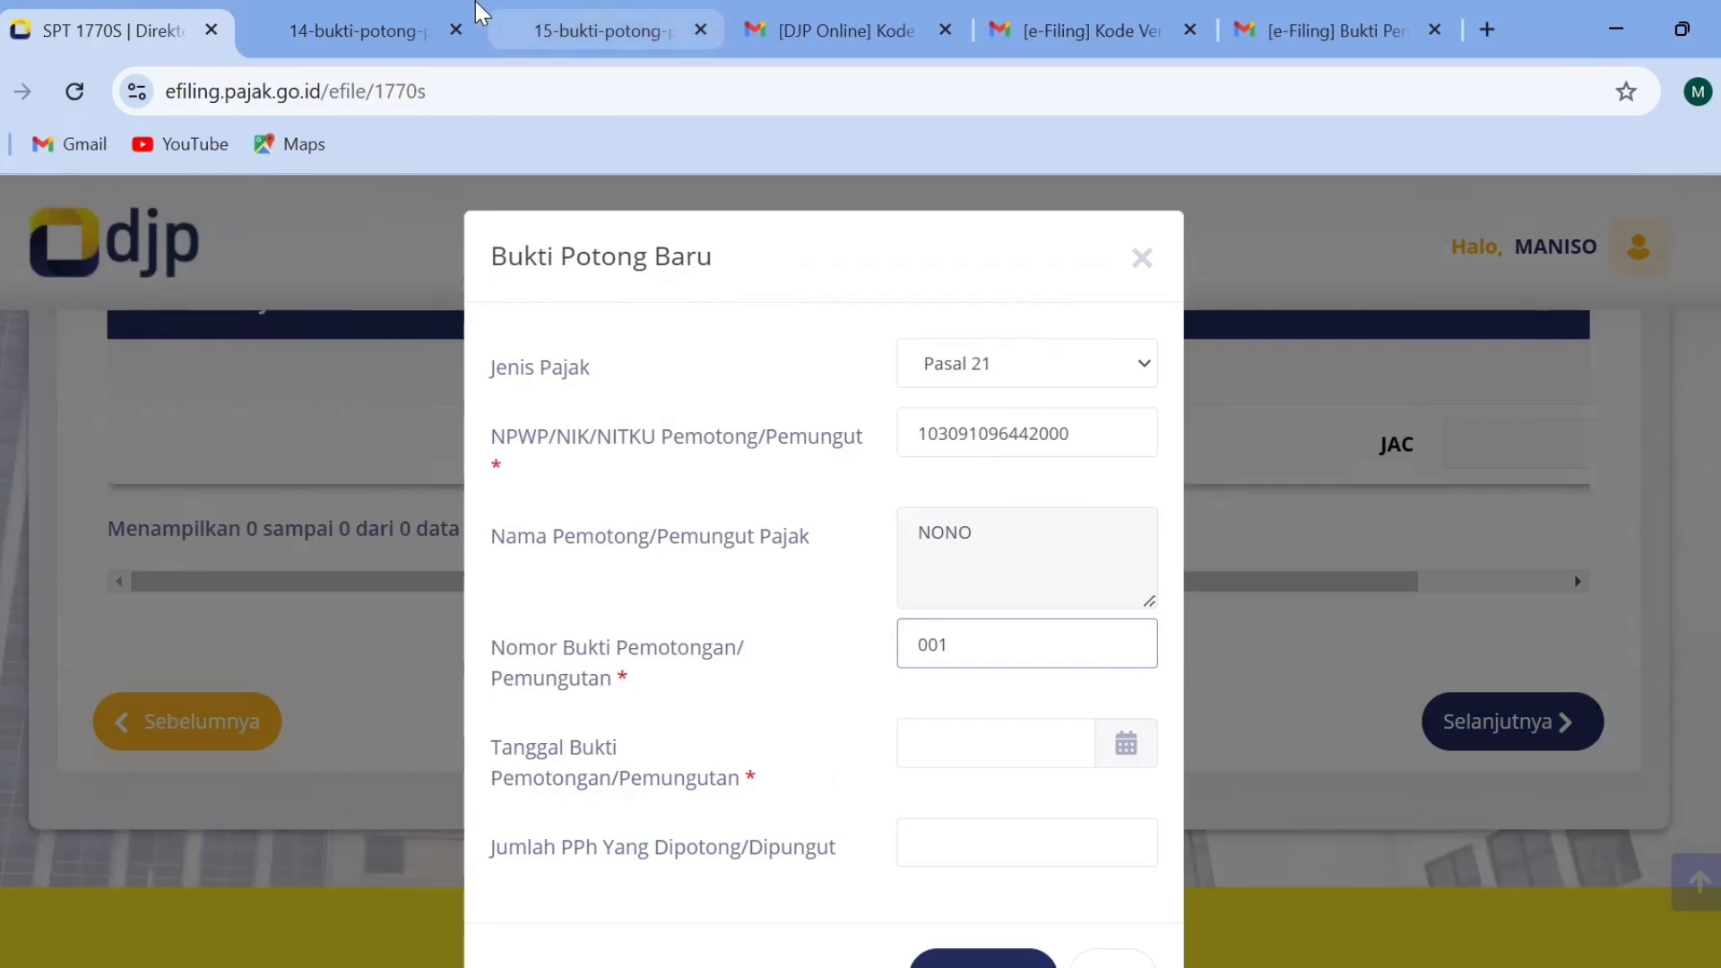
Examine the sample 1721-A2 and 1721-A1 withholding forms for the slip number and date fields, and return to the new slip.
click(529, 25)
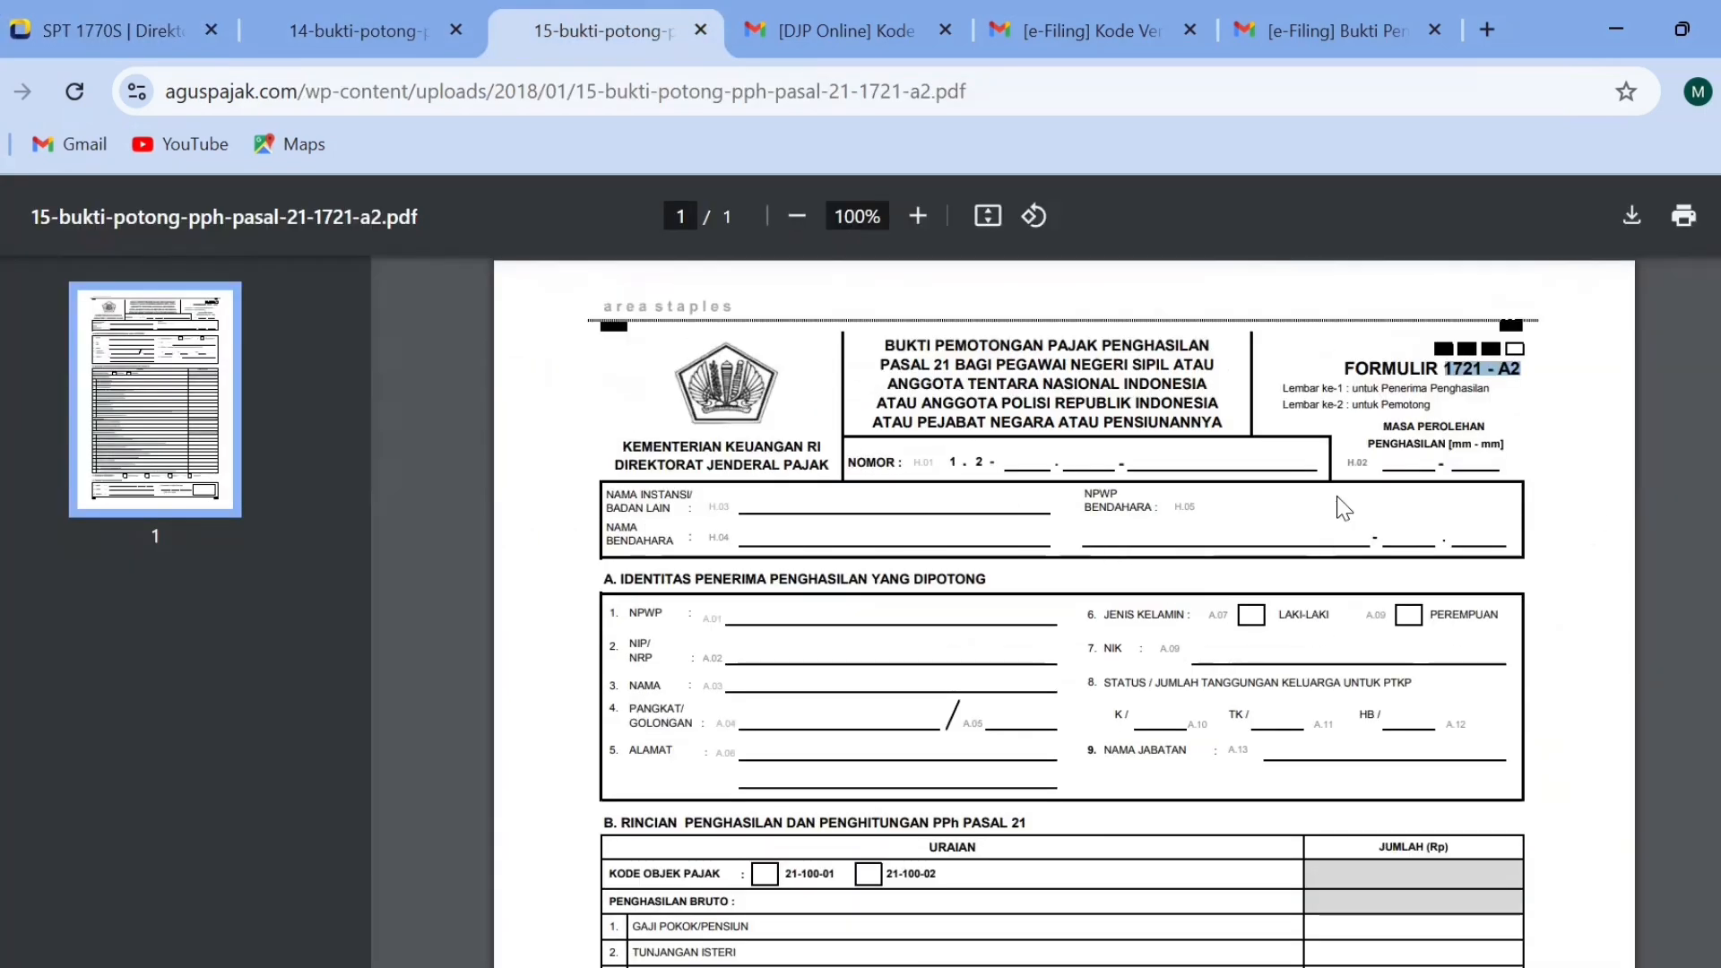
scroll(1342, 508, down, 10)
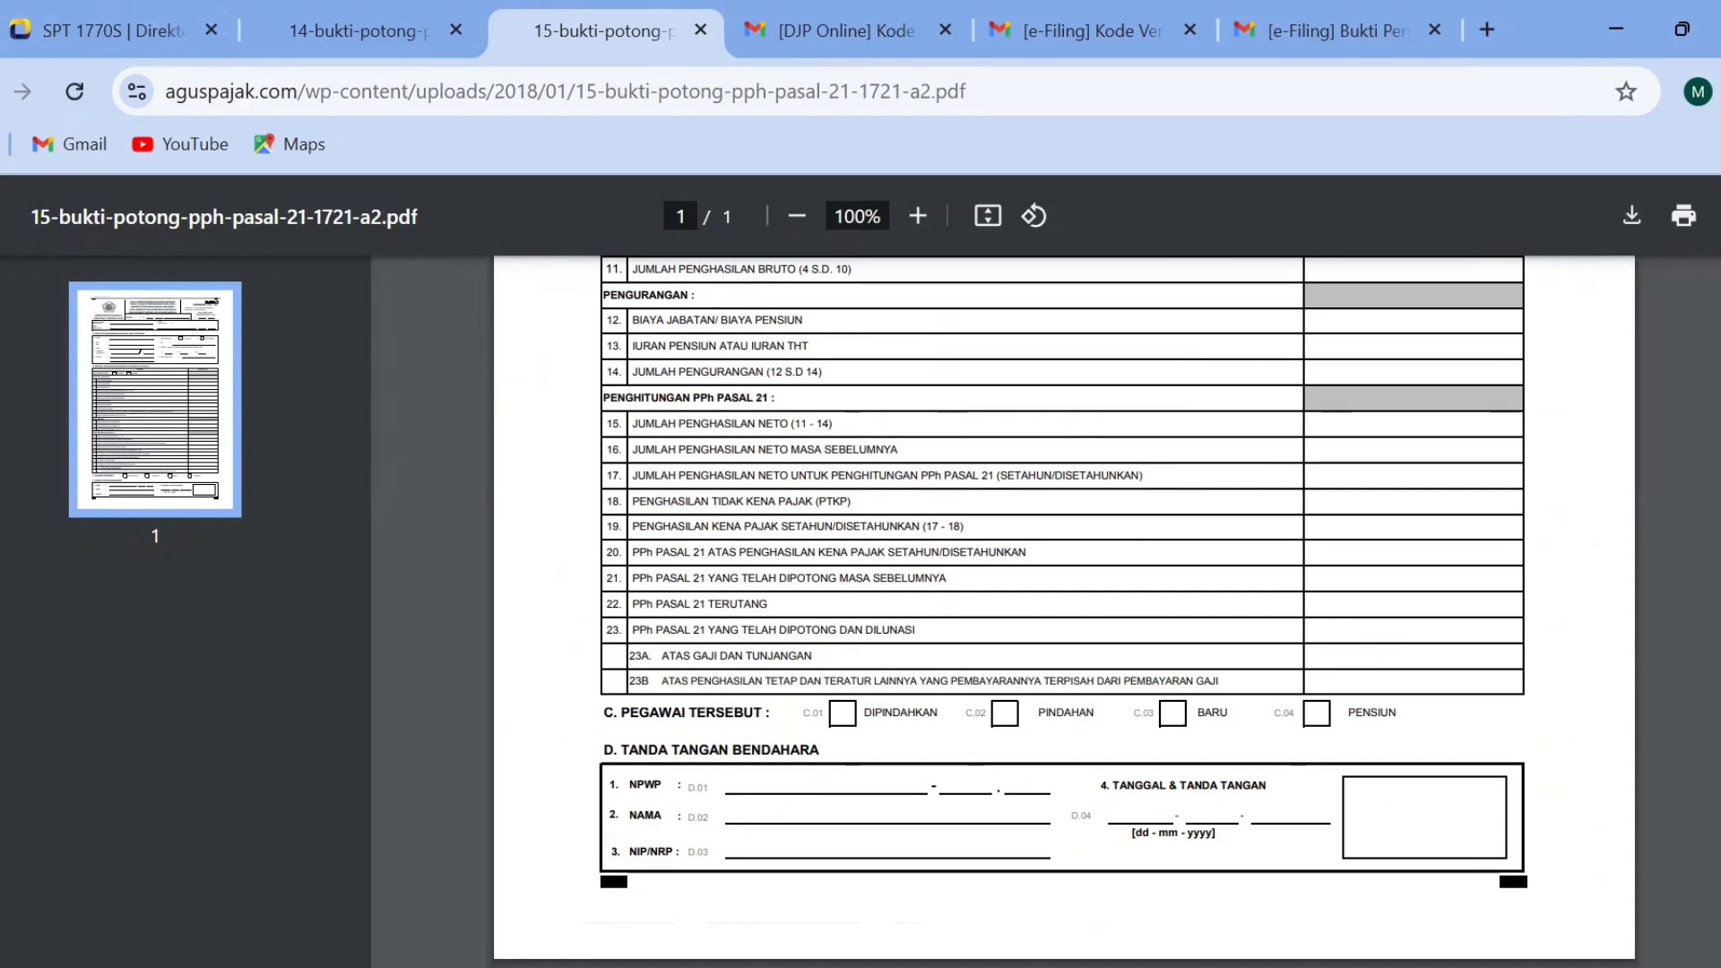
click(105, 29)
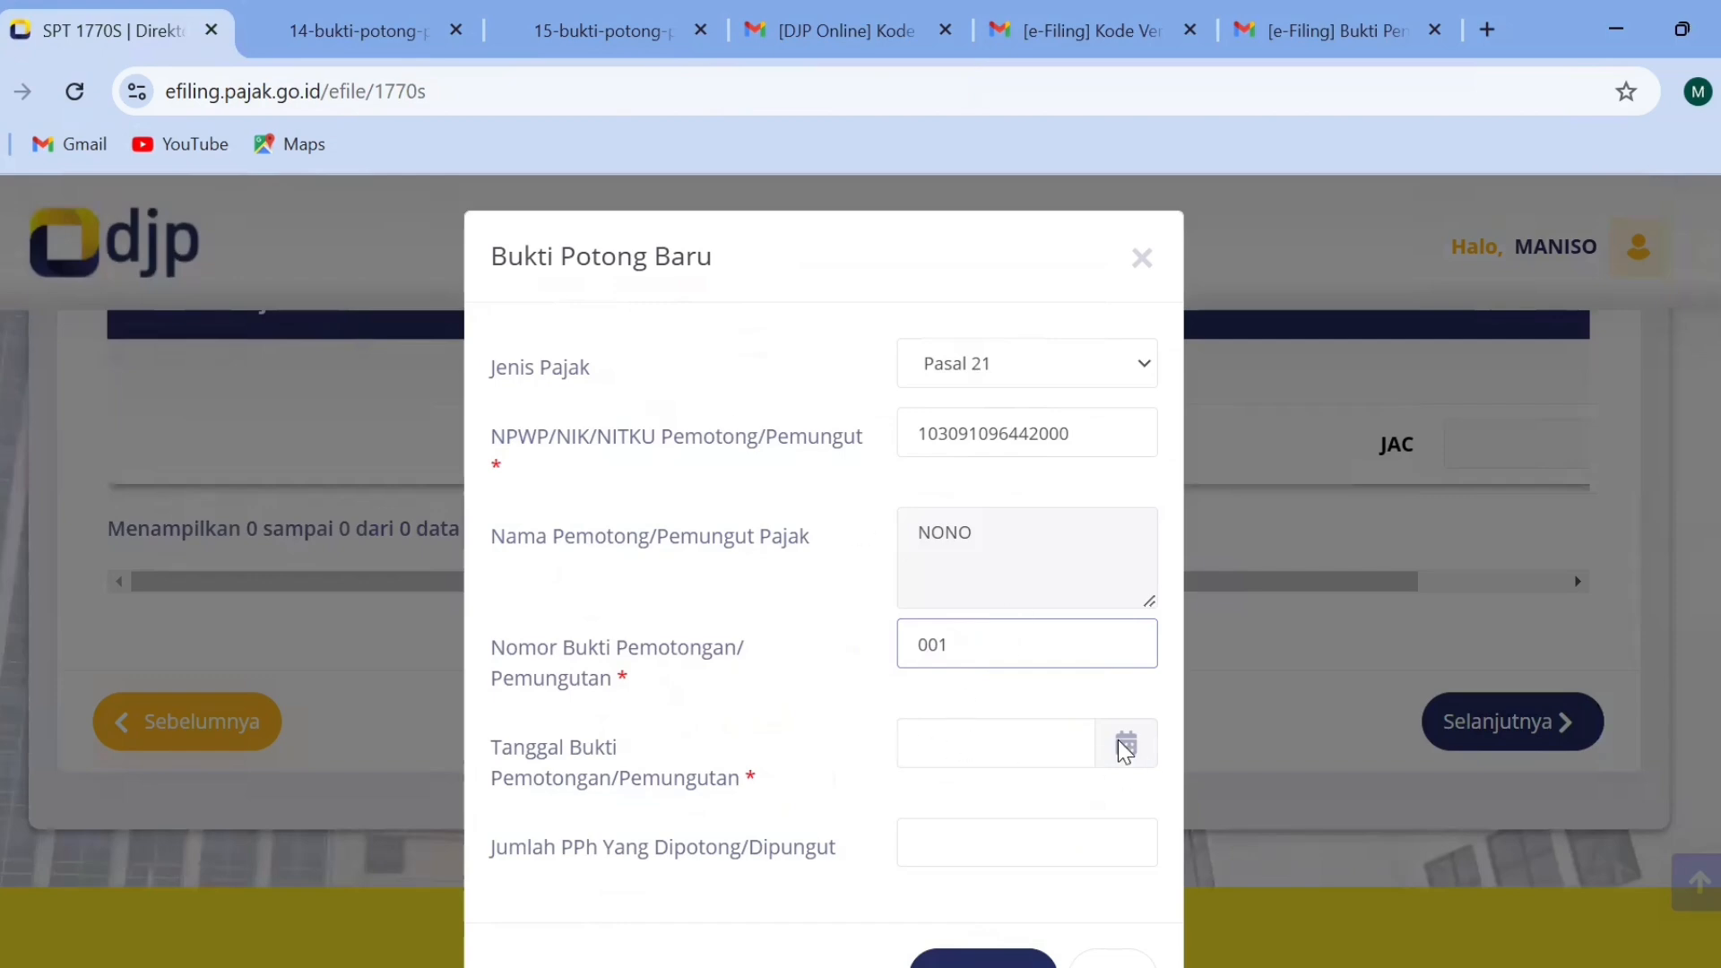
click(354, 27)
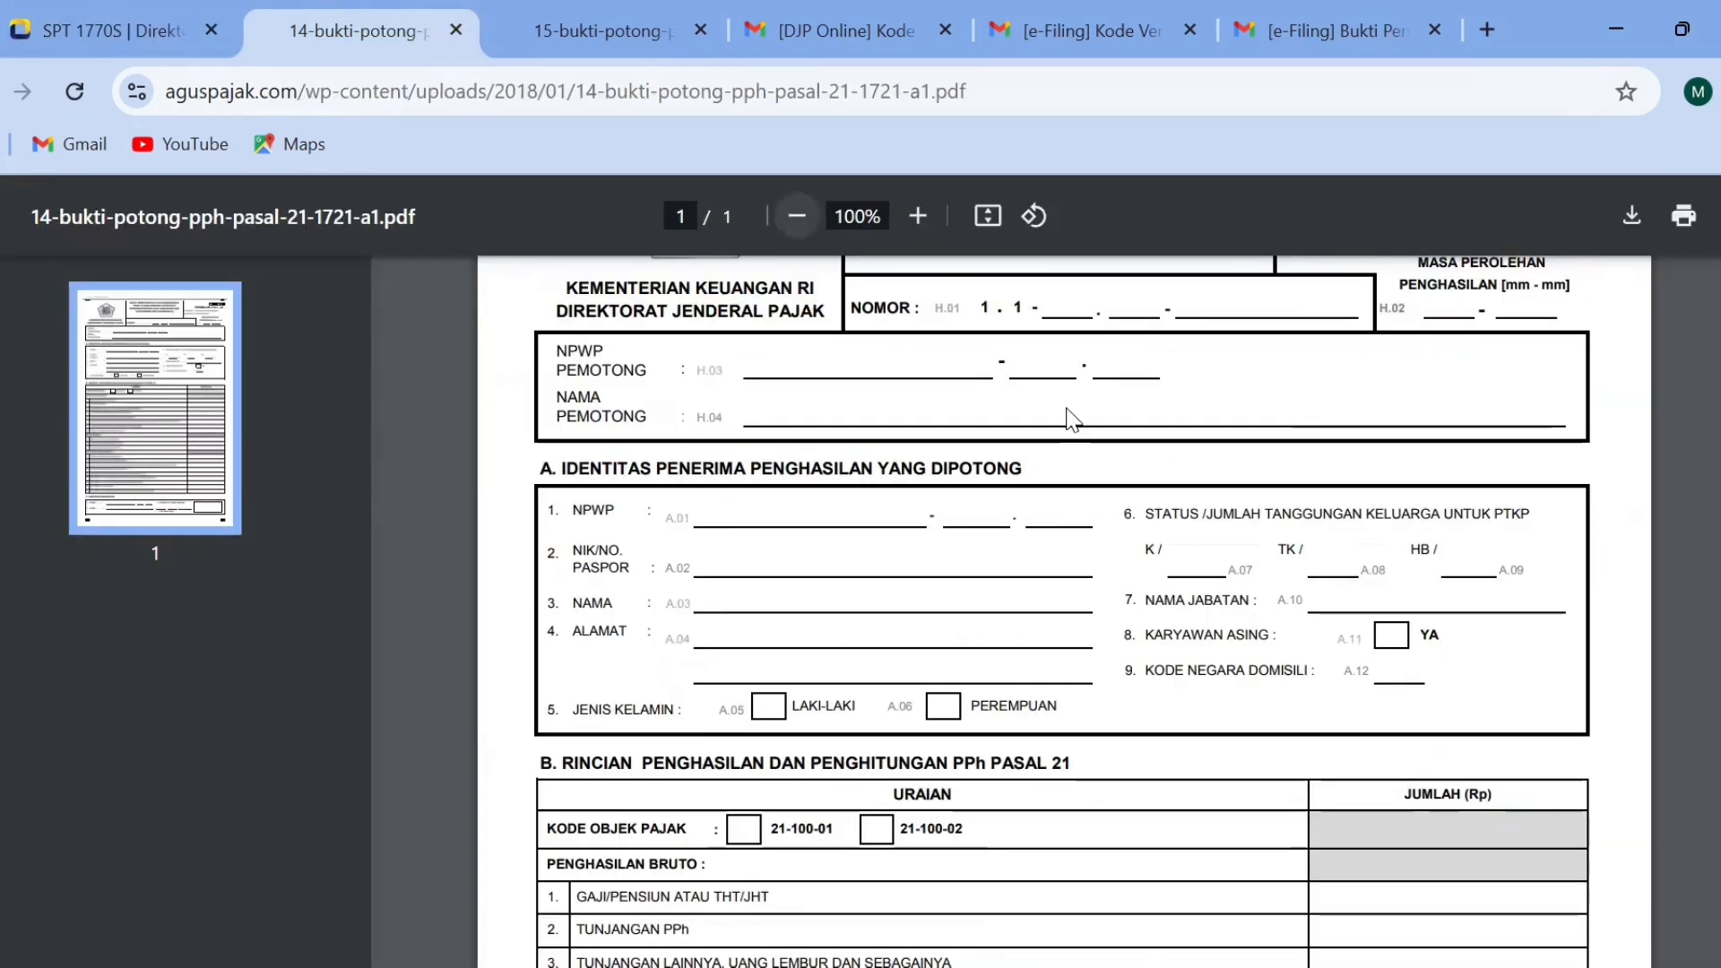
click(600, 29)
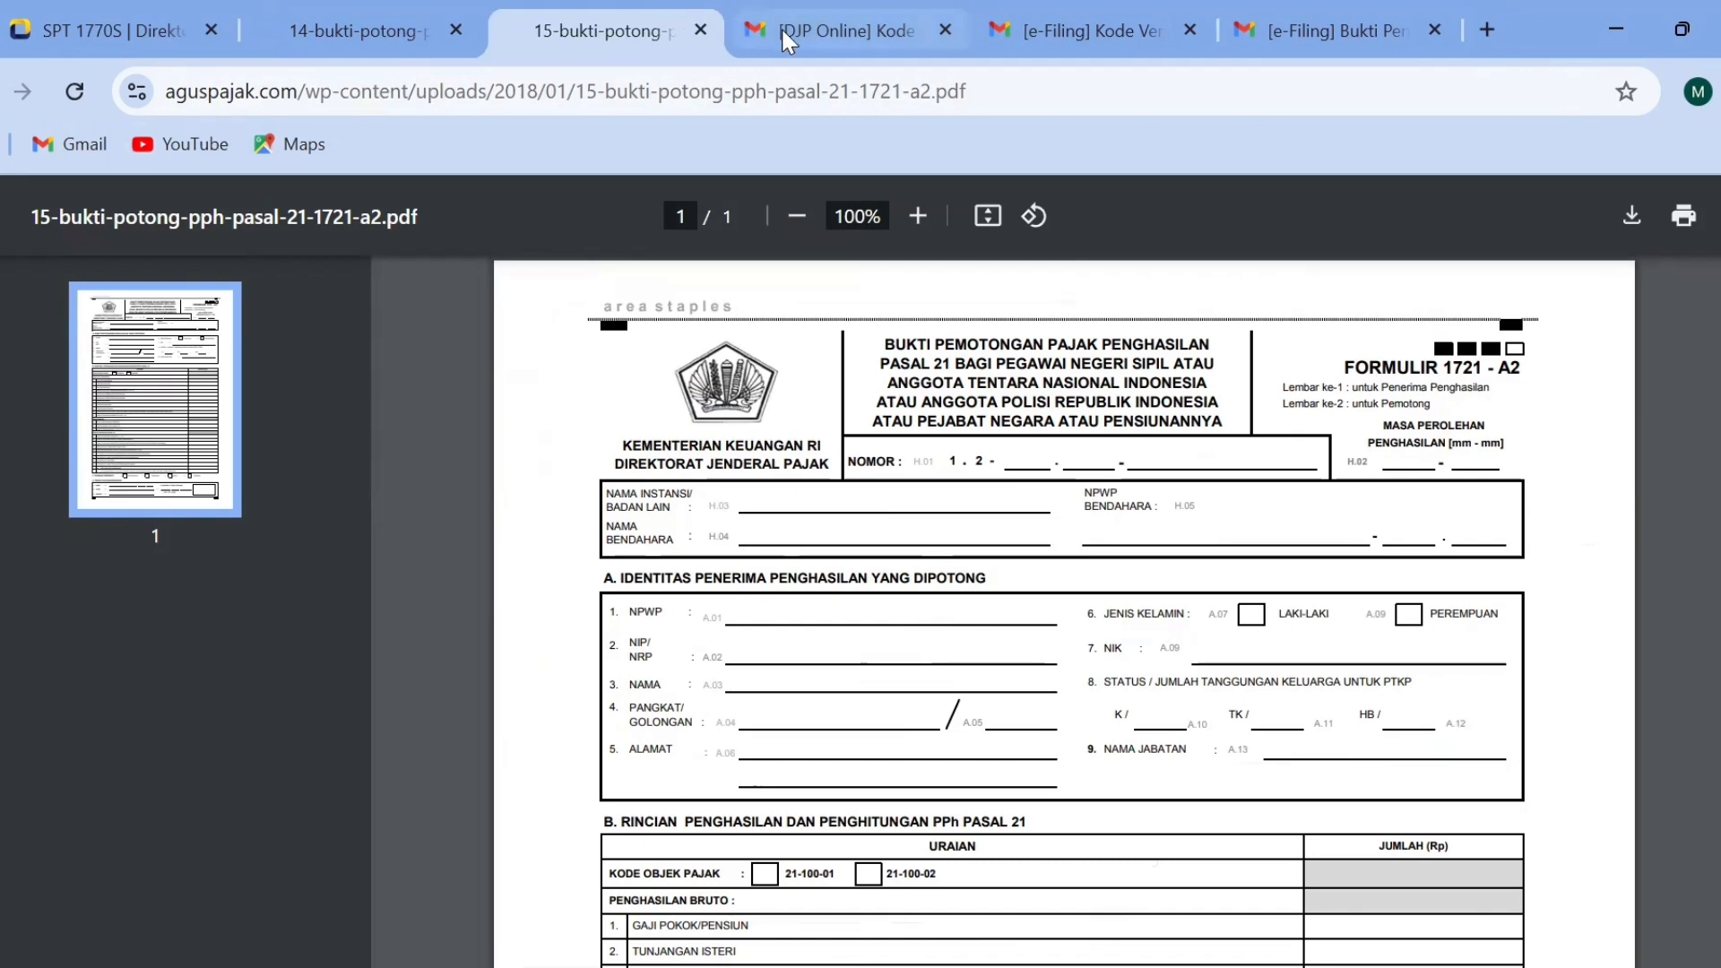
click(142, 11)
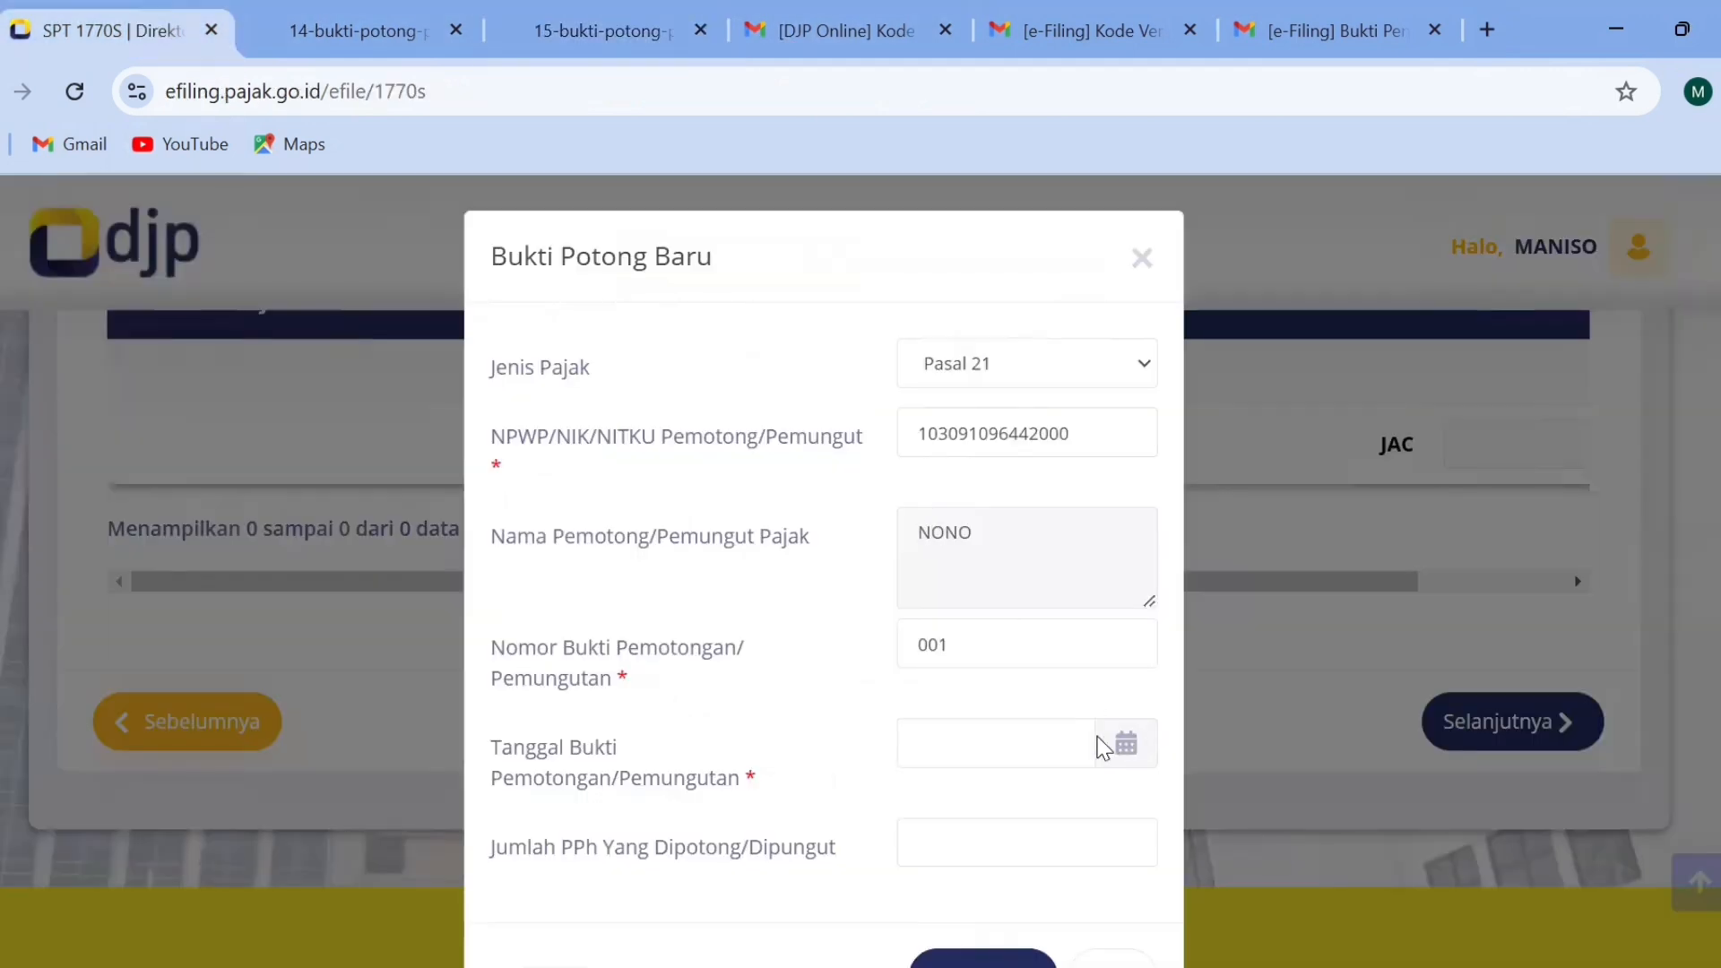
Set the slip's Tanggal Bukti Pemotongan/Pemungutan to 31-12-2024 and its Jumlah PPh Yang Dipotong/Dipungut to 2.000.000.
click(1018, 728)
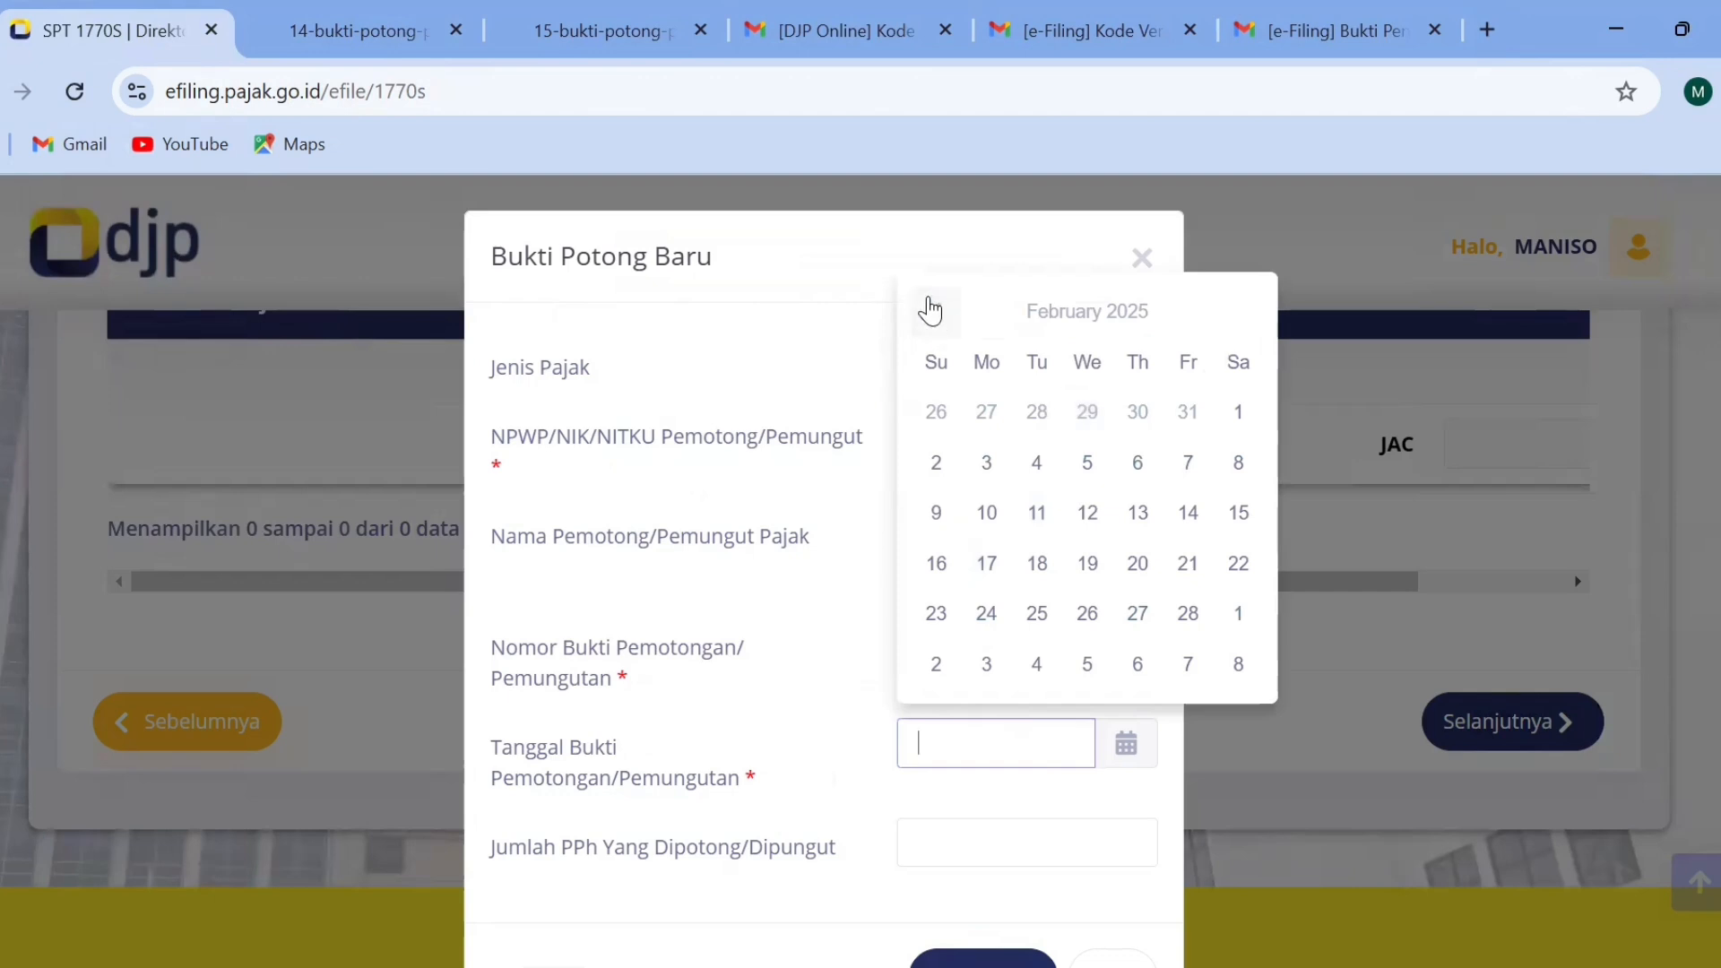
click(937, 311)
click(936, 311)
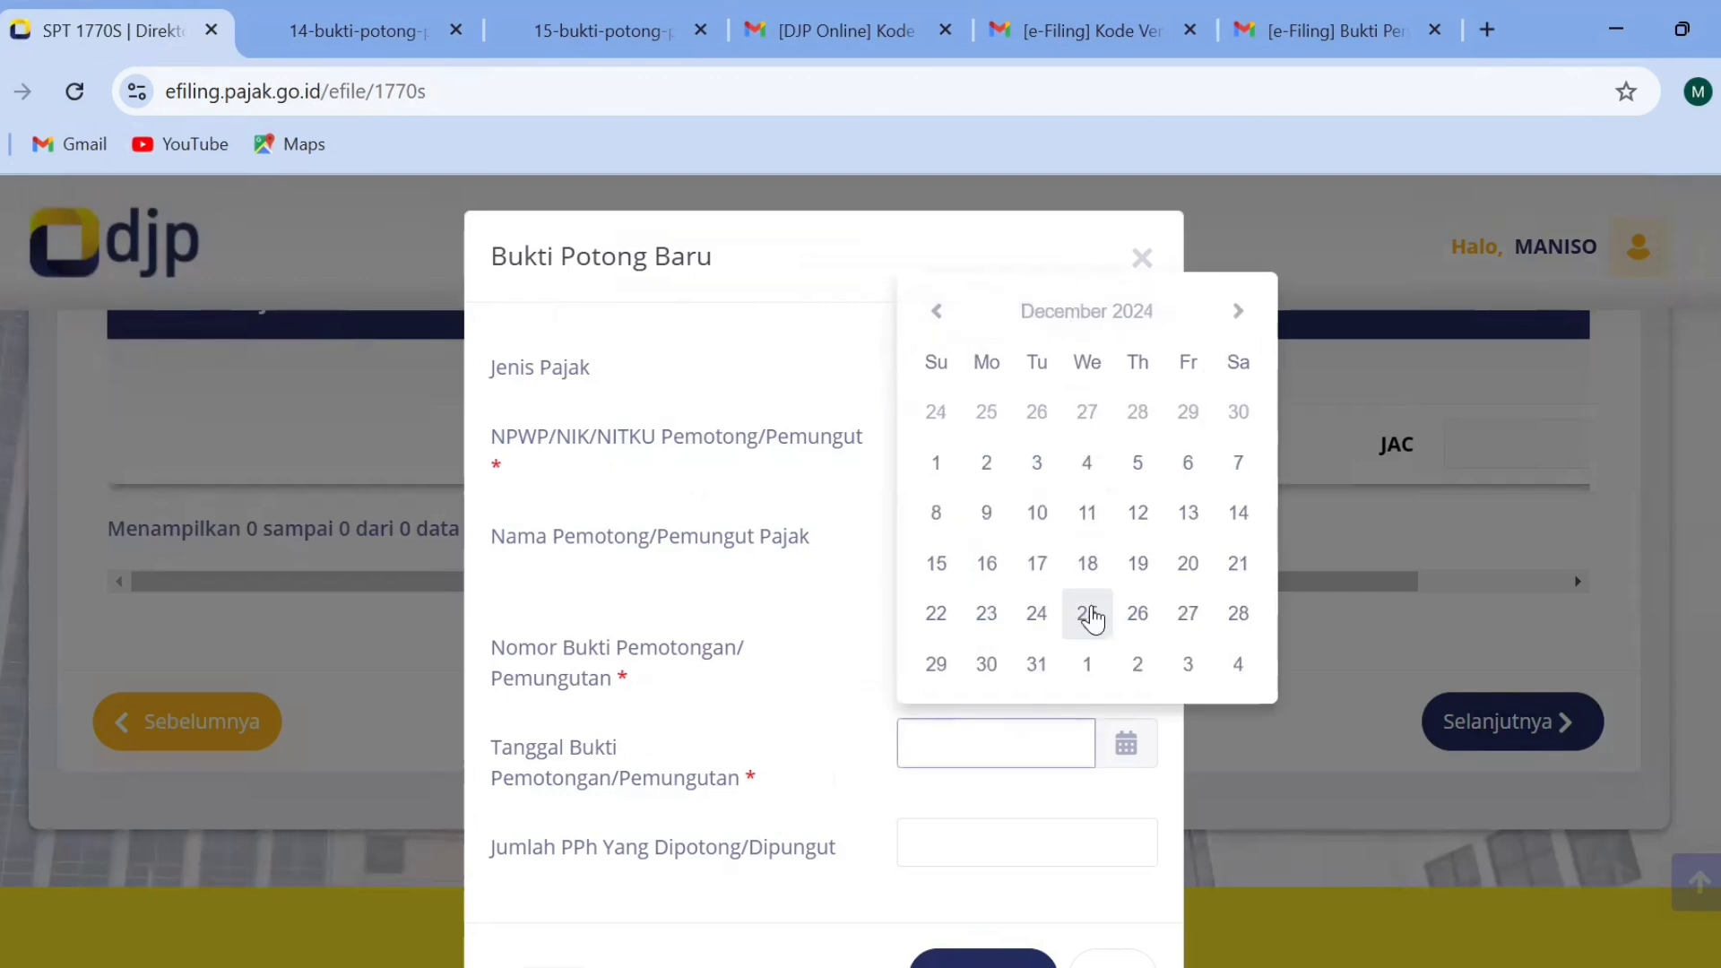
click(1043, 664)
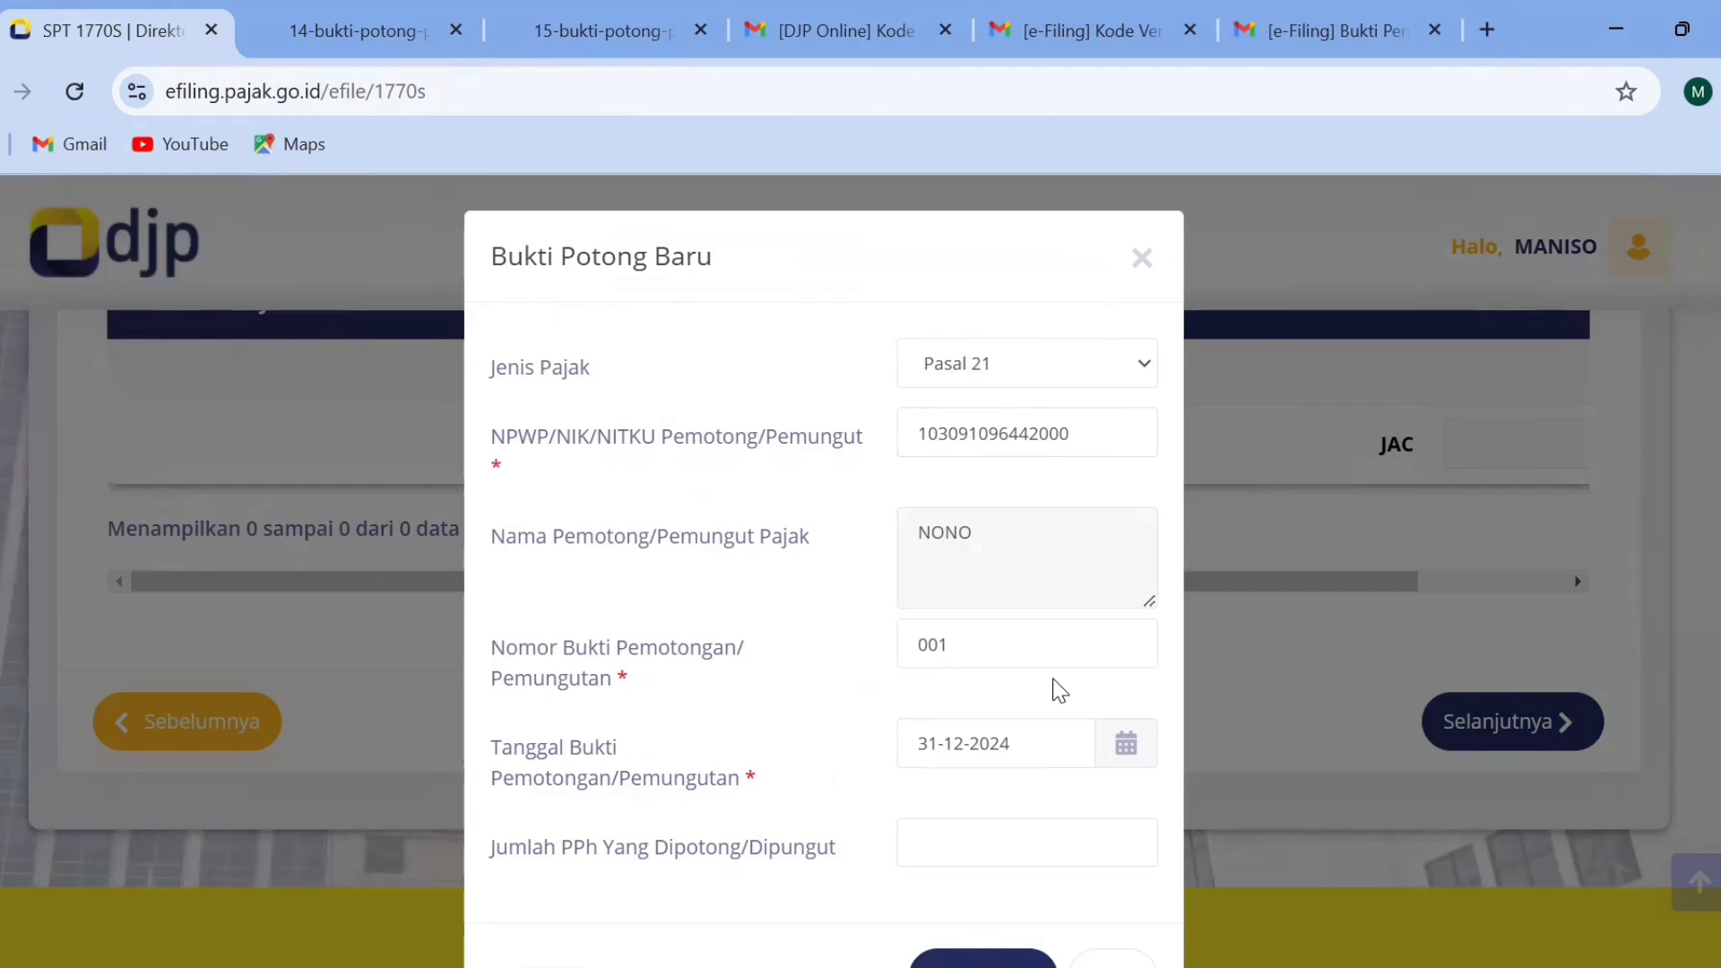
click(980, 837)
key(BackSpace)
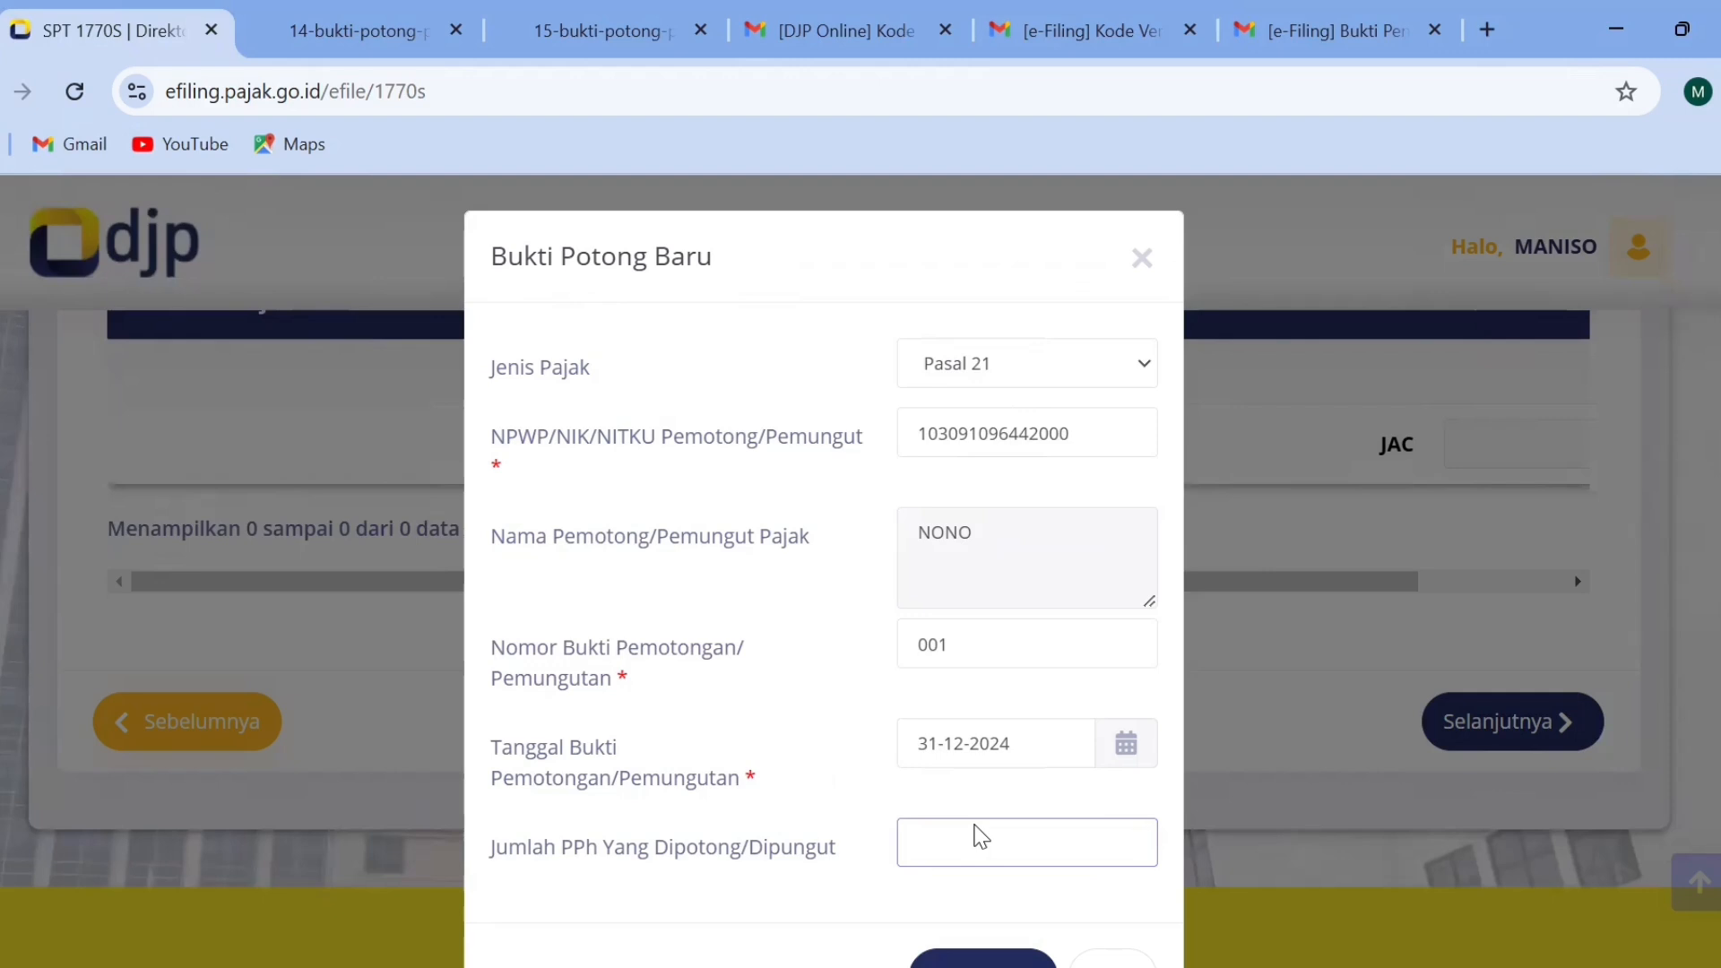
text(2000000)
Save the withholding slip and continue to page 3 on domestic net income from employment.
scroll(1287, 699, down, 2)
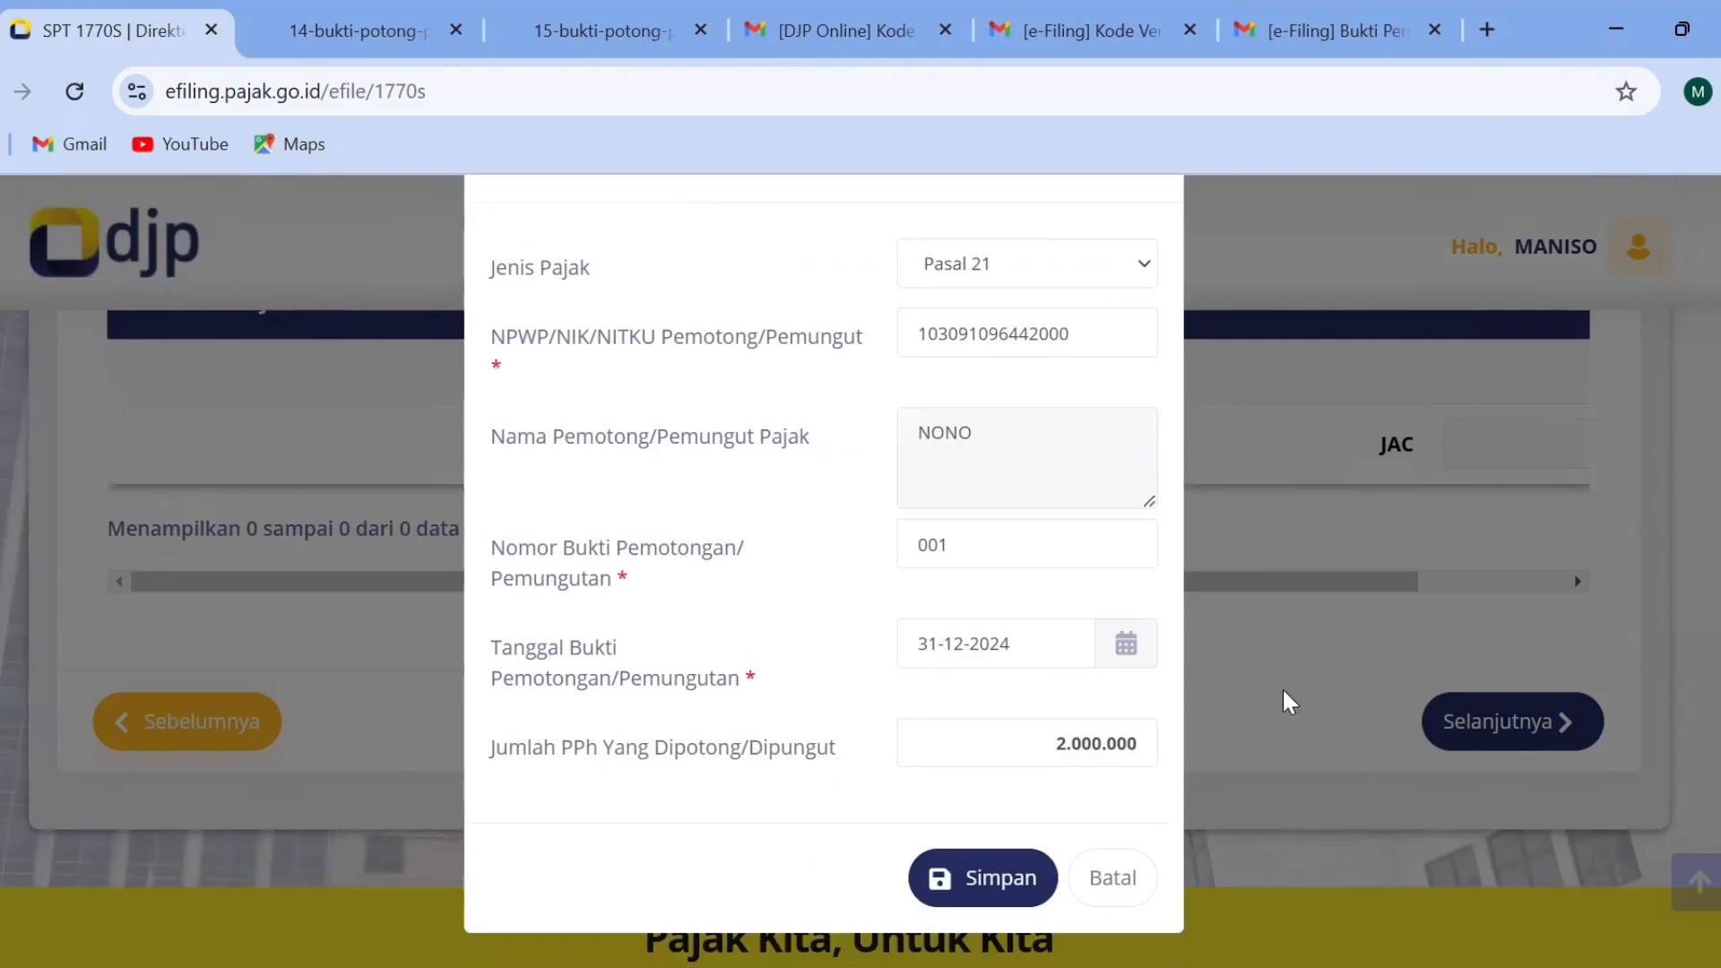
click(991, 879)
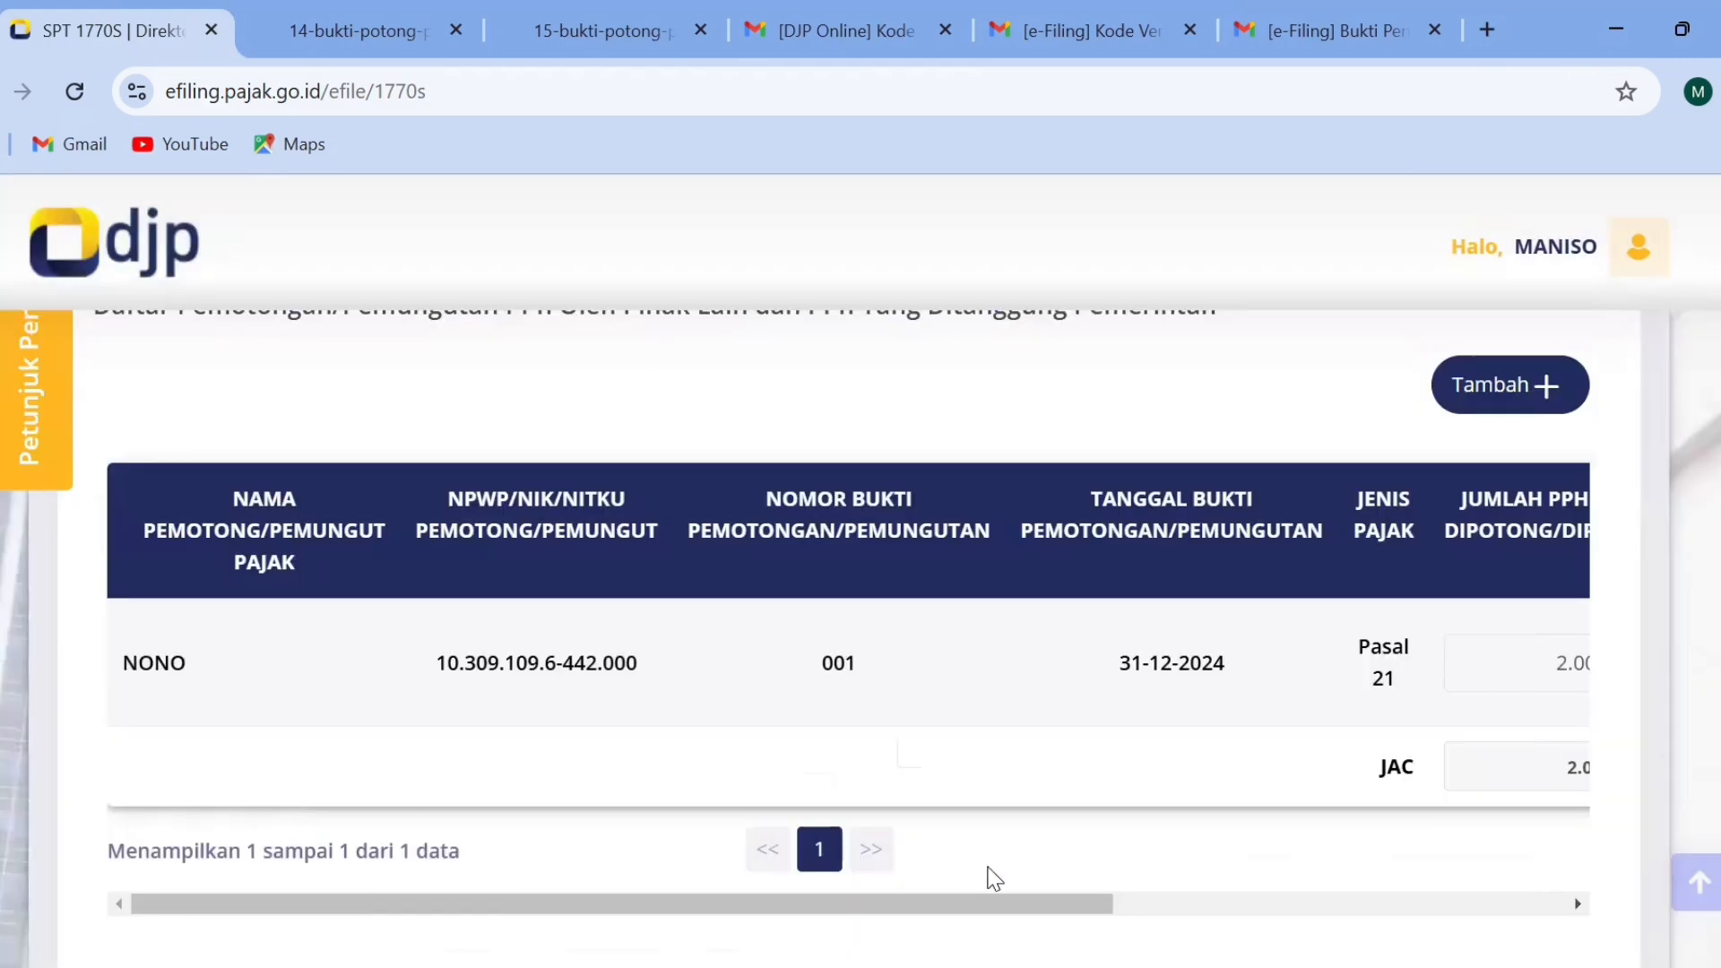
scroll(861, 628, down, 5)
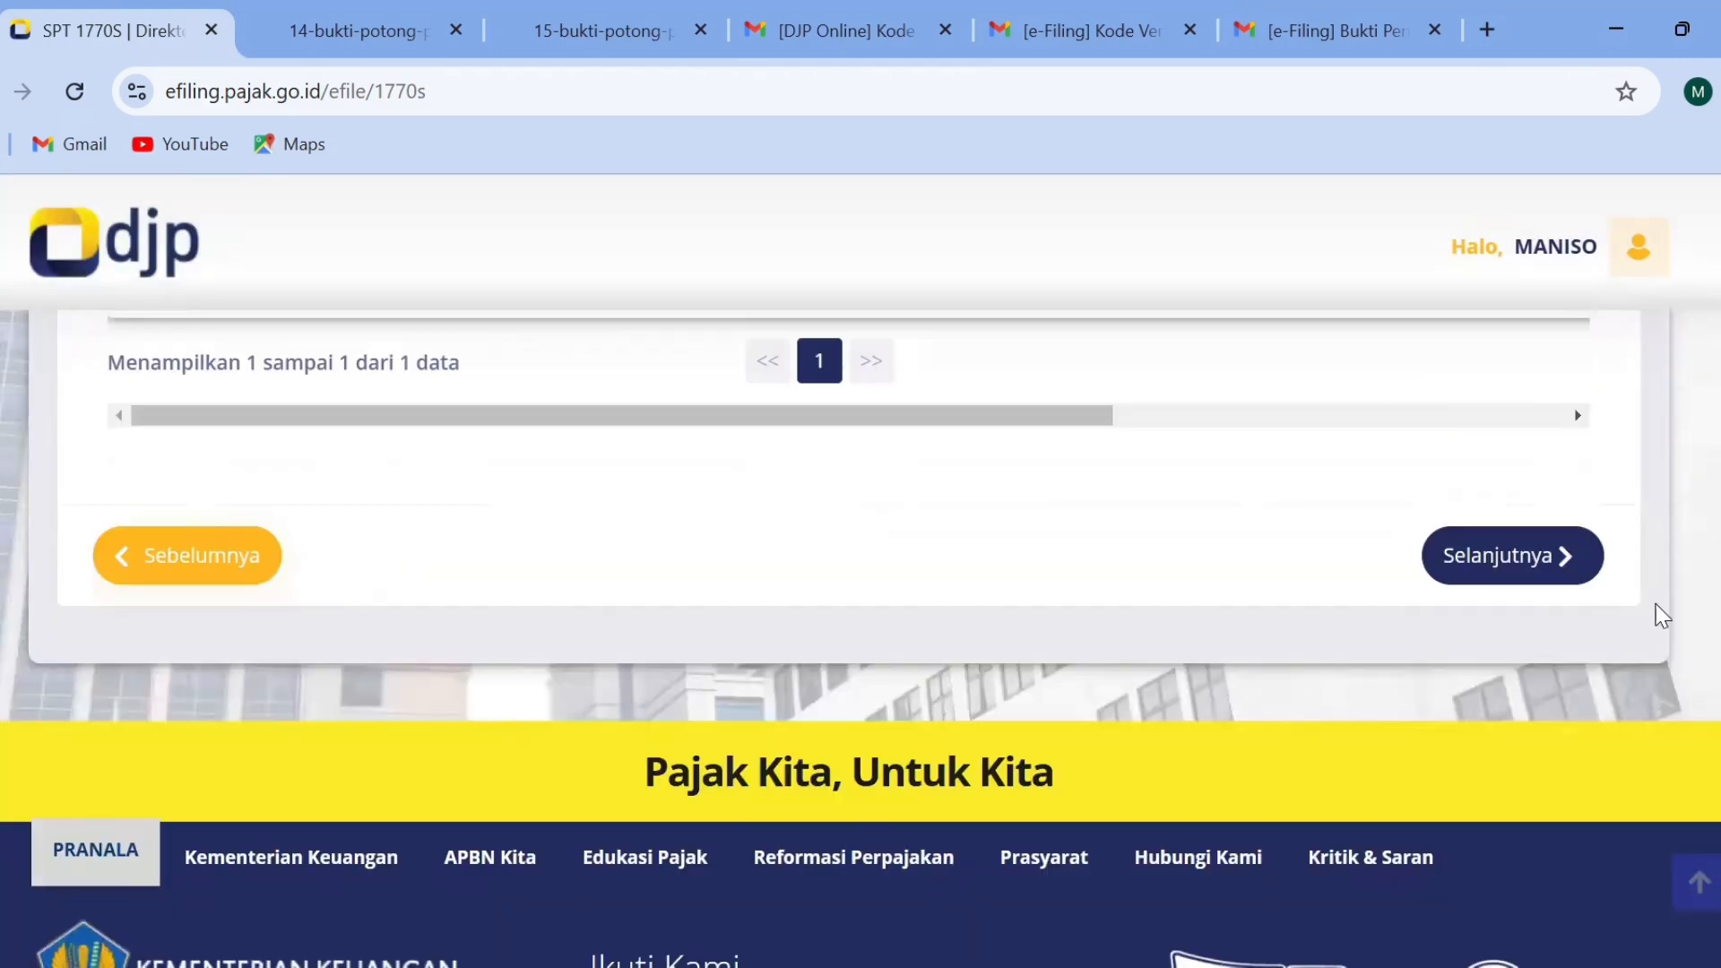
click(1549, 552)
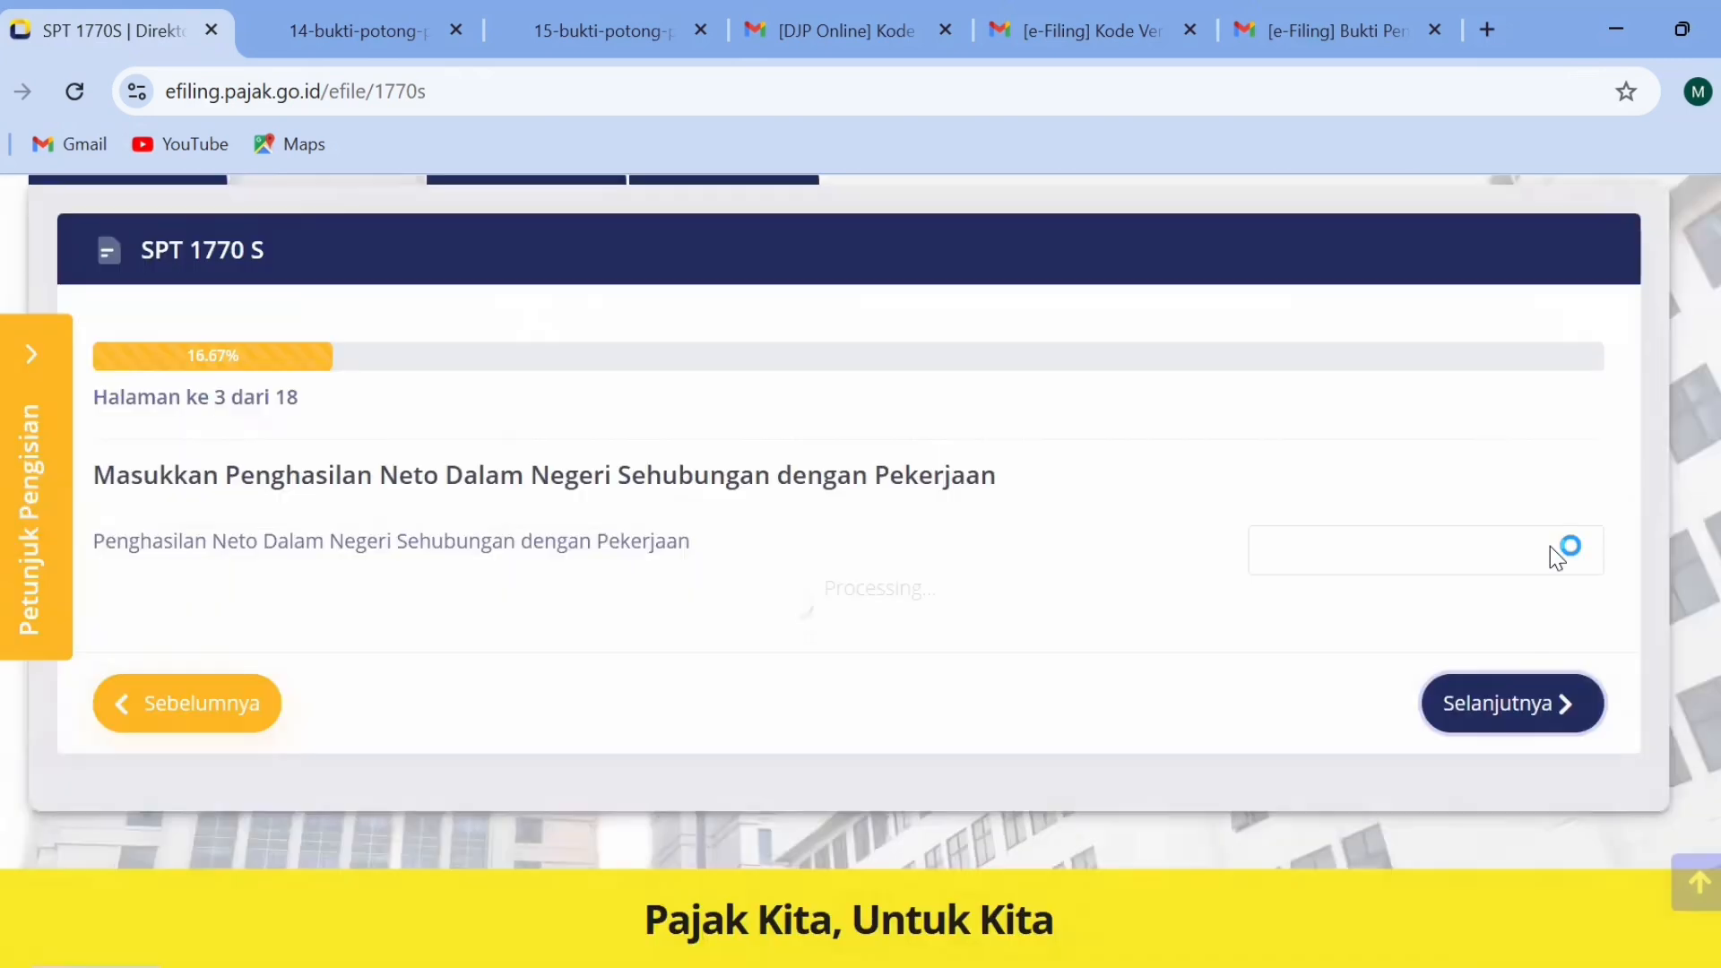
scroll(860, 574, down, 3)
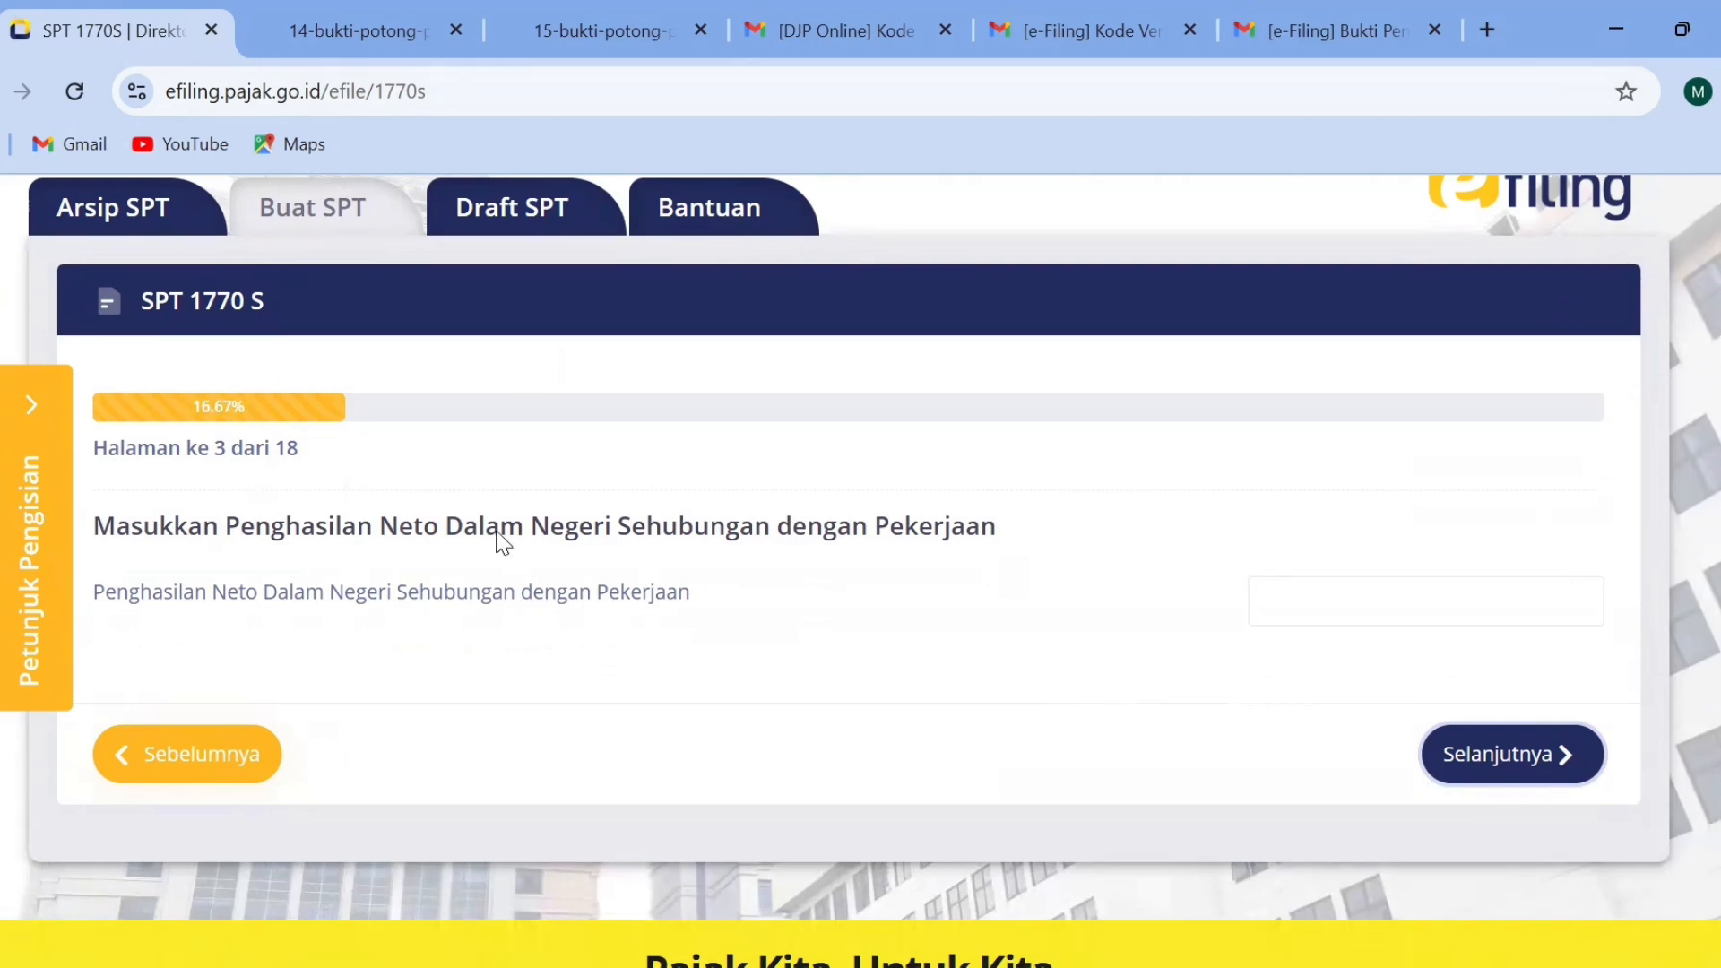
Examine line 14 of the sample 1721-A1 form and line 17 of 1721-A2 for net income, and return to the SPT.
click(356, 35)
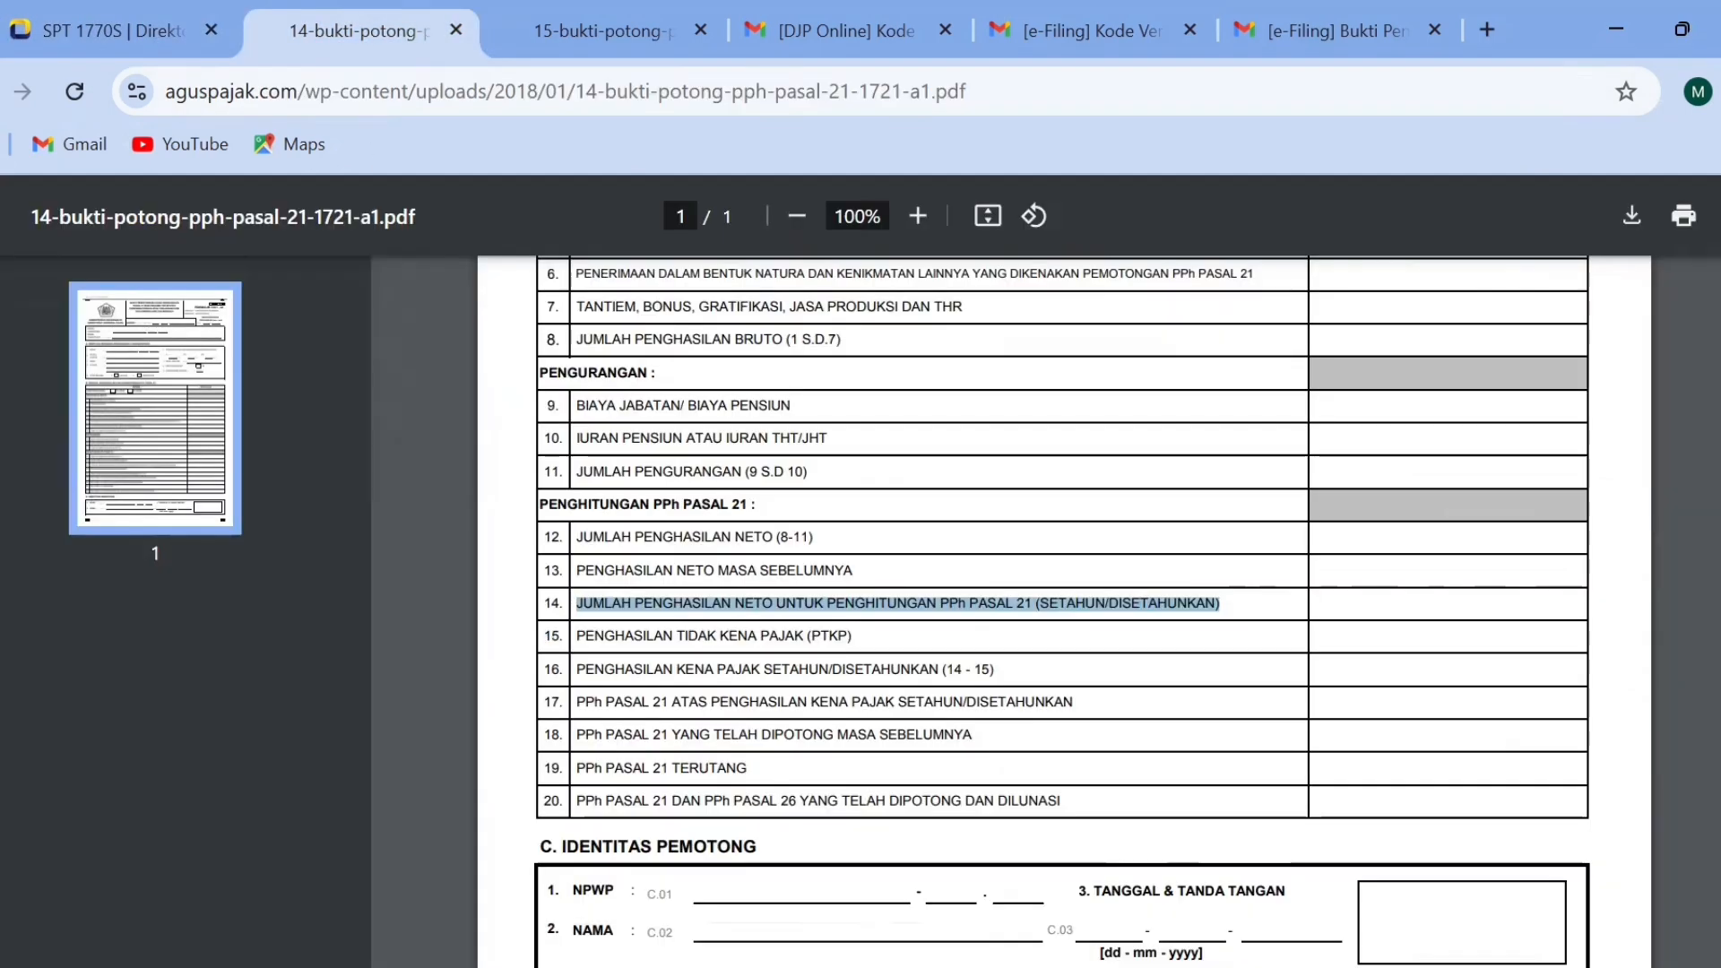
click(566, 36)
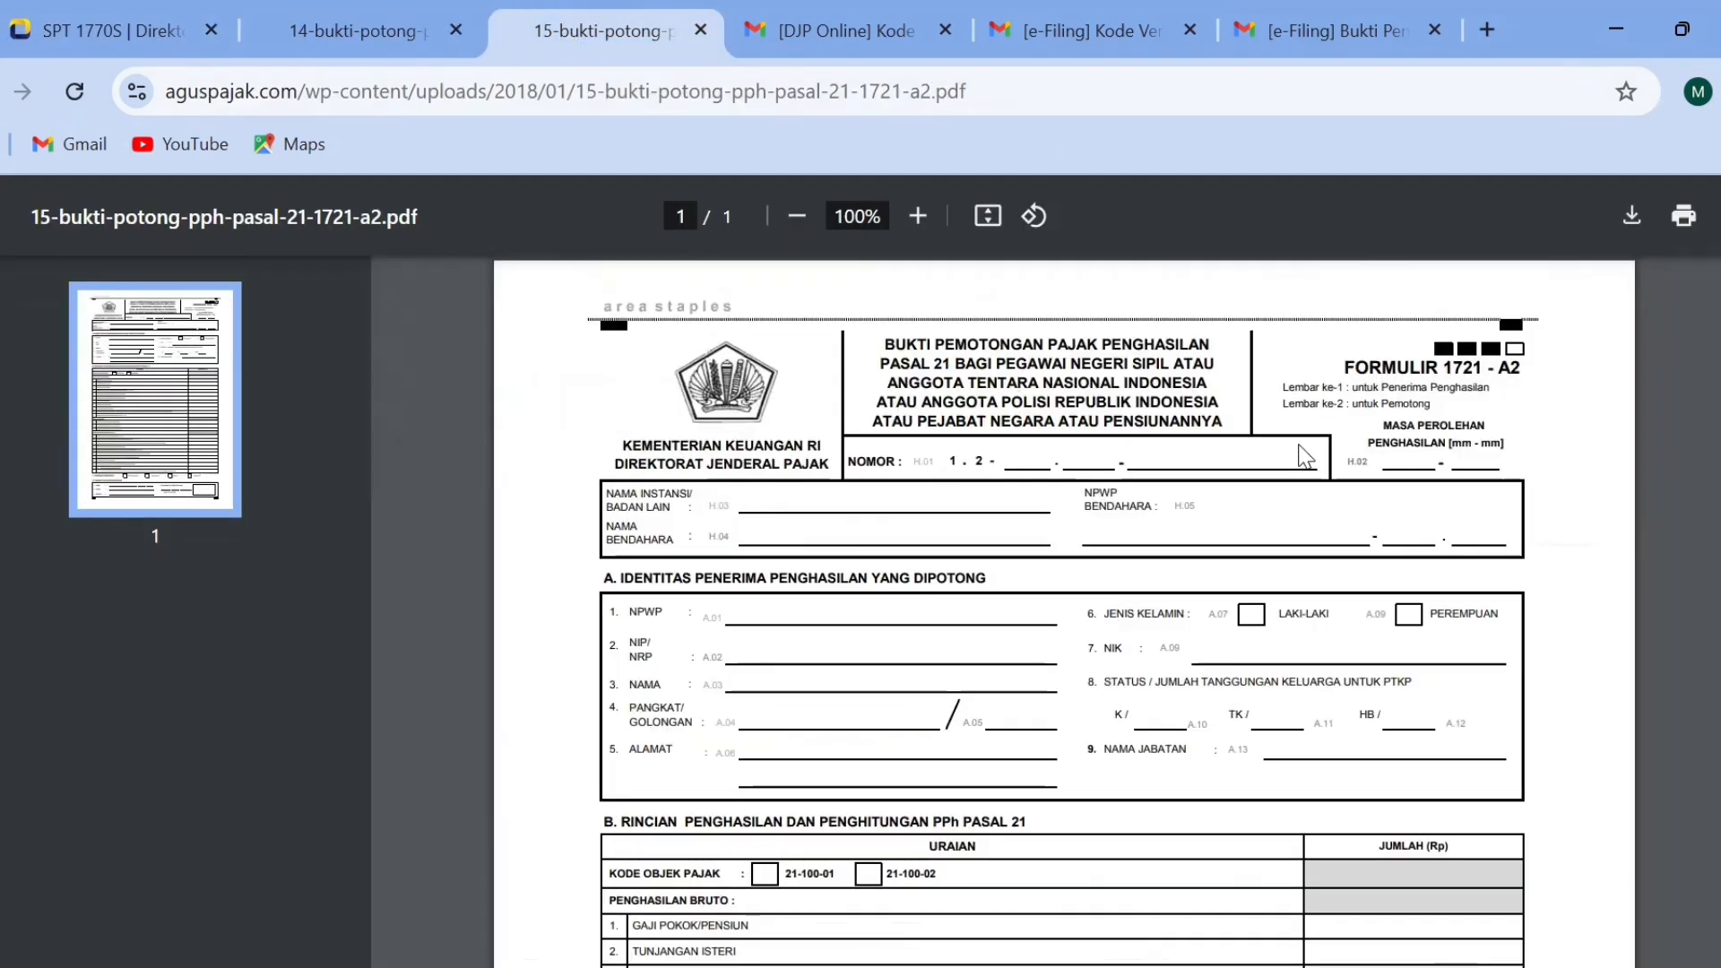
scroll(1218, 683, down, 5)
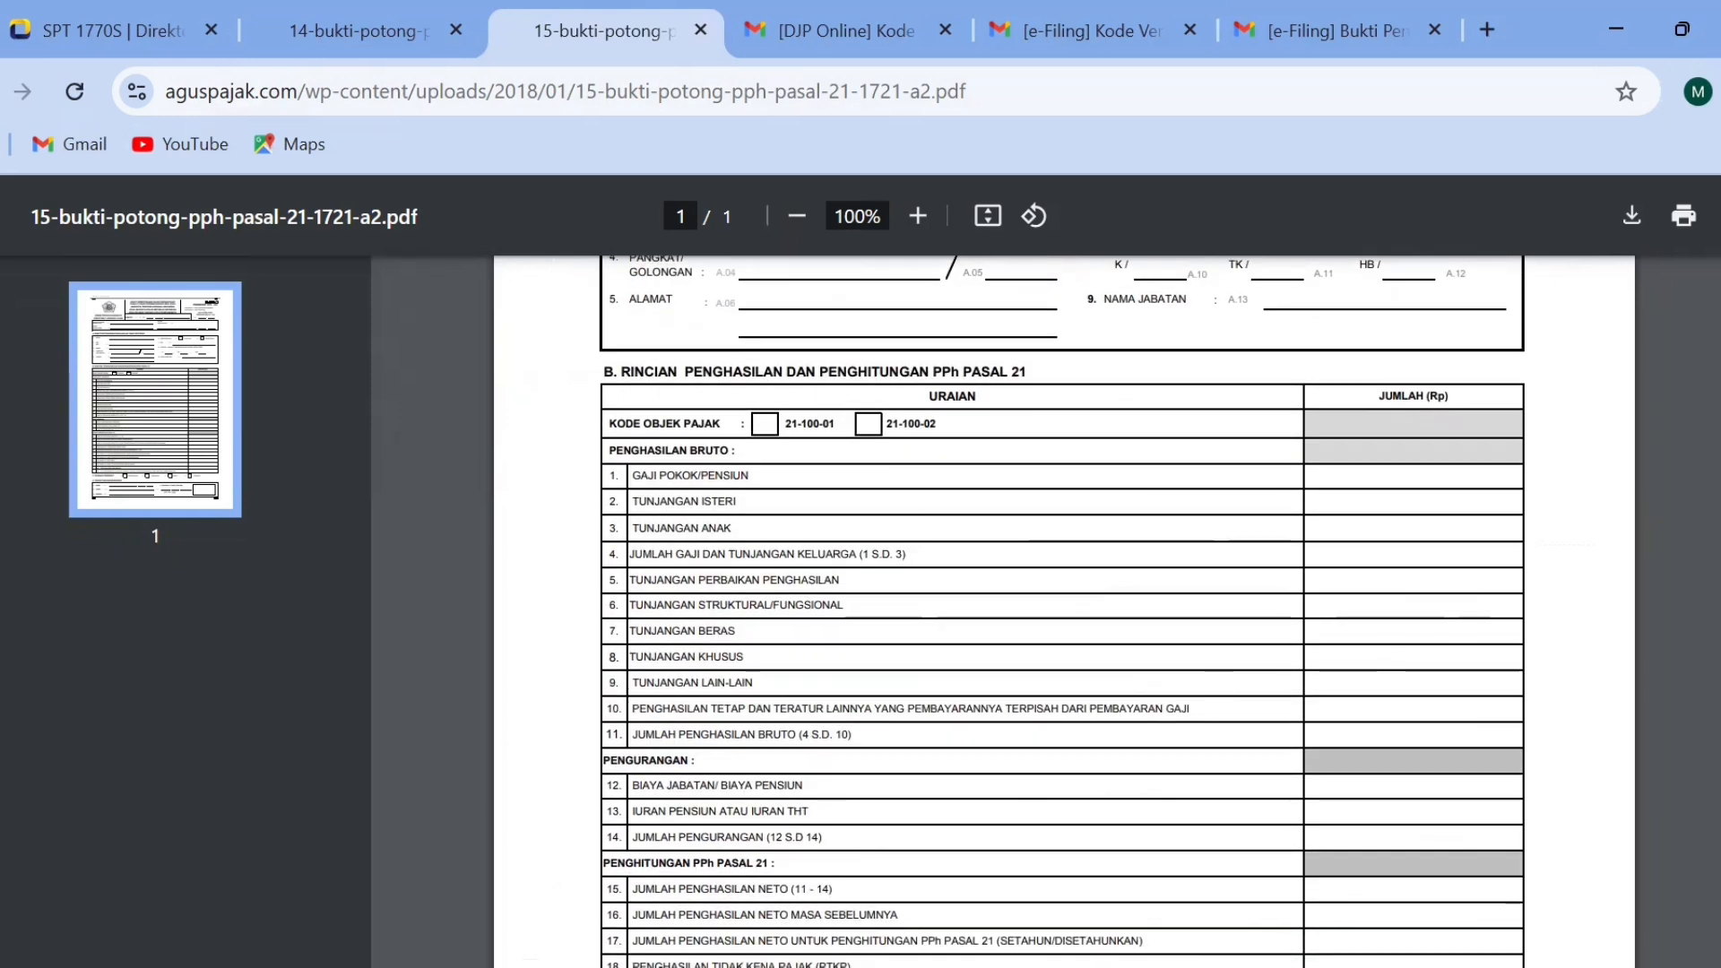
scroll(1237, 733, down, 3)
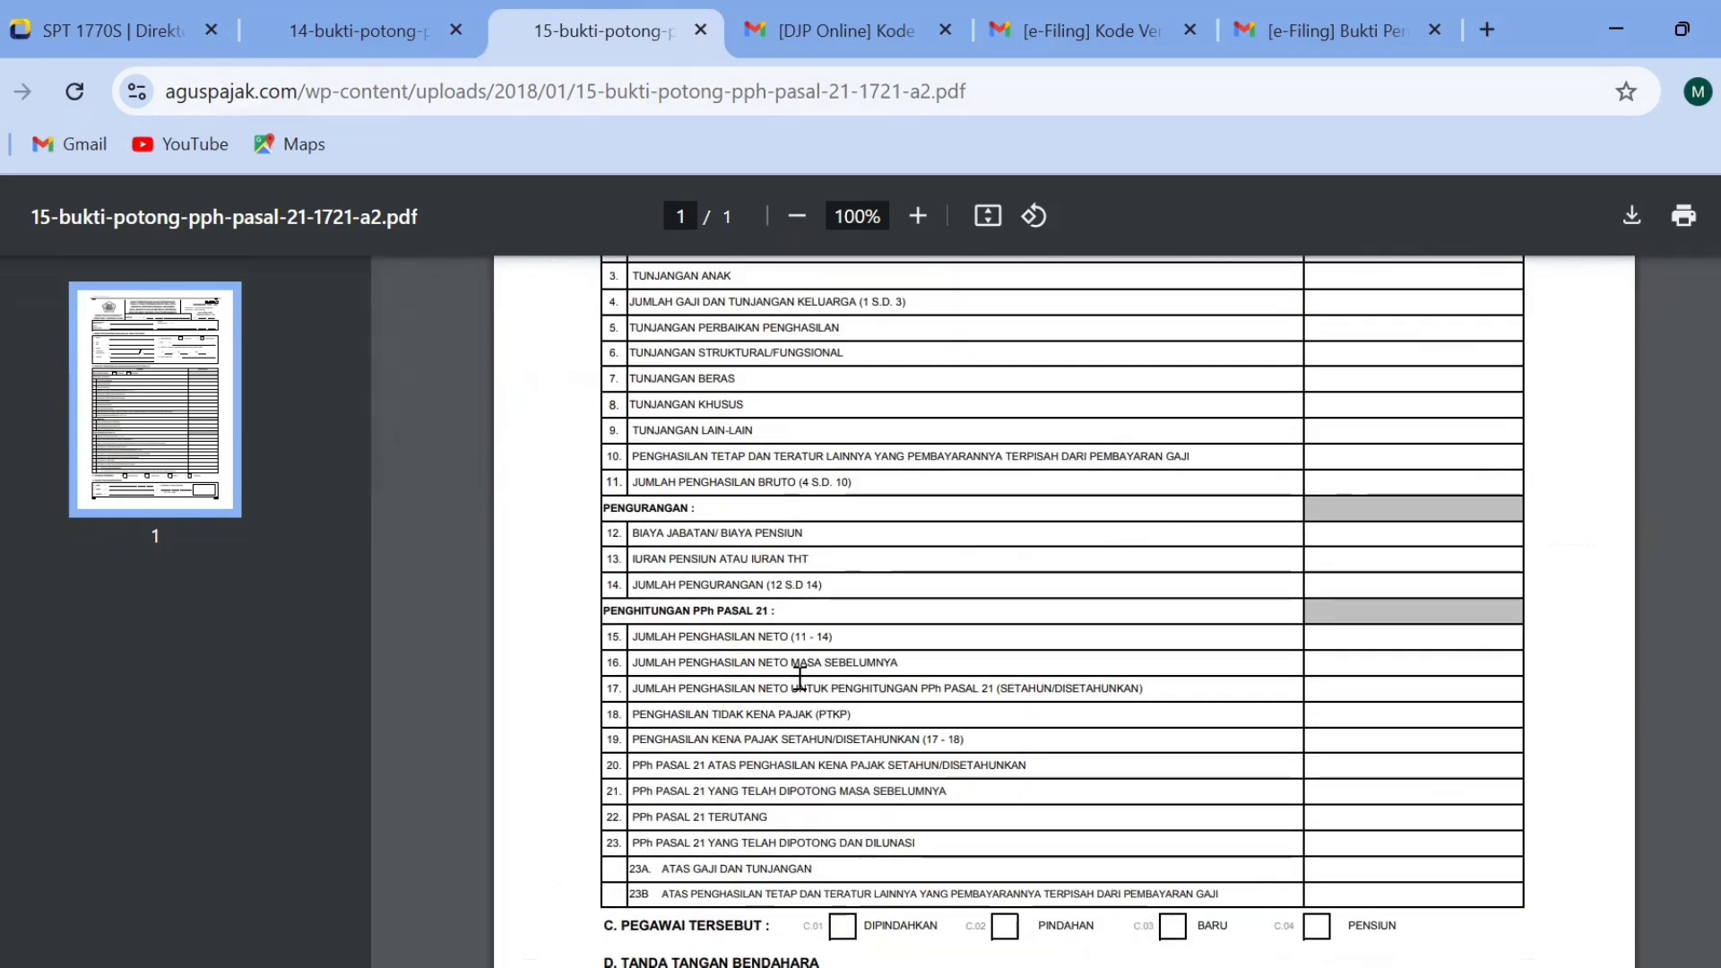
triple_click(1041, 689)
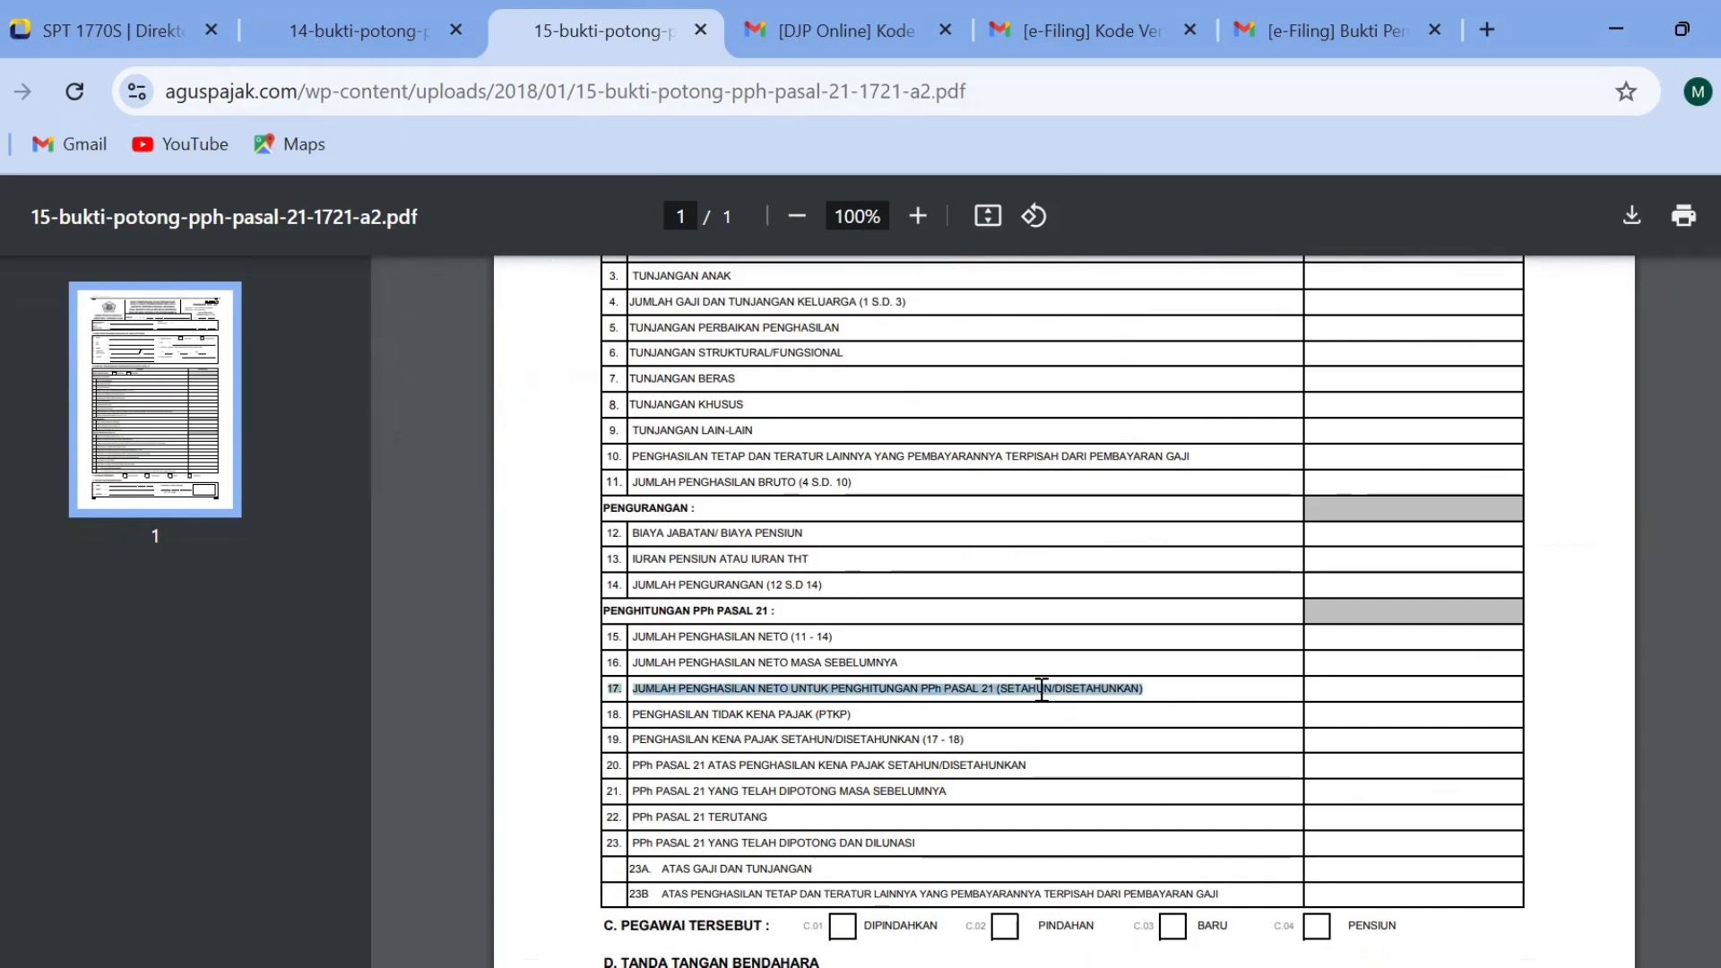
click(1042, 690)
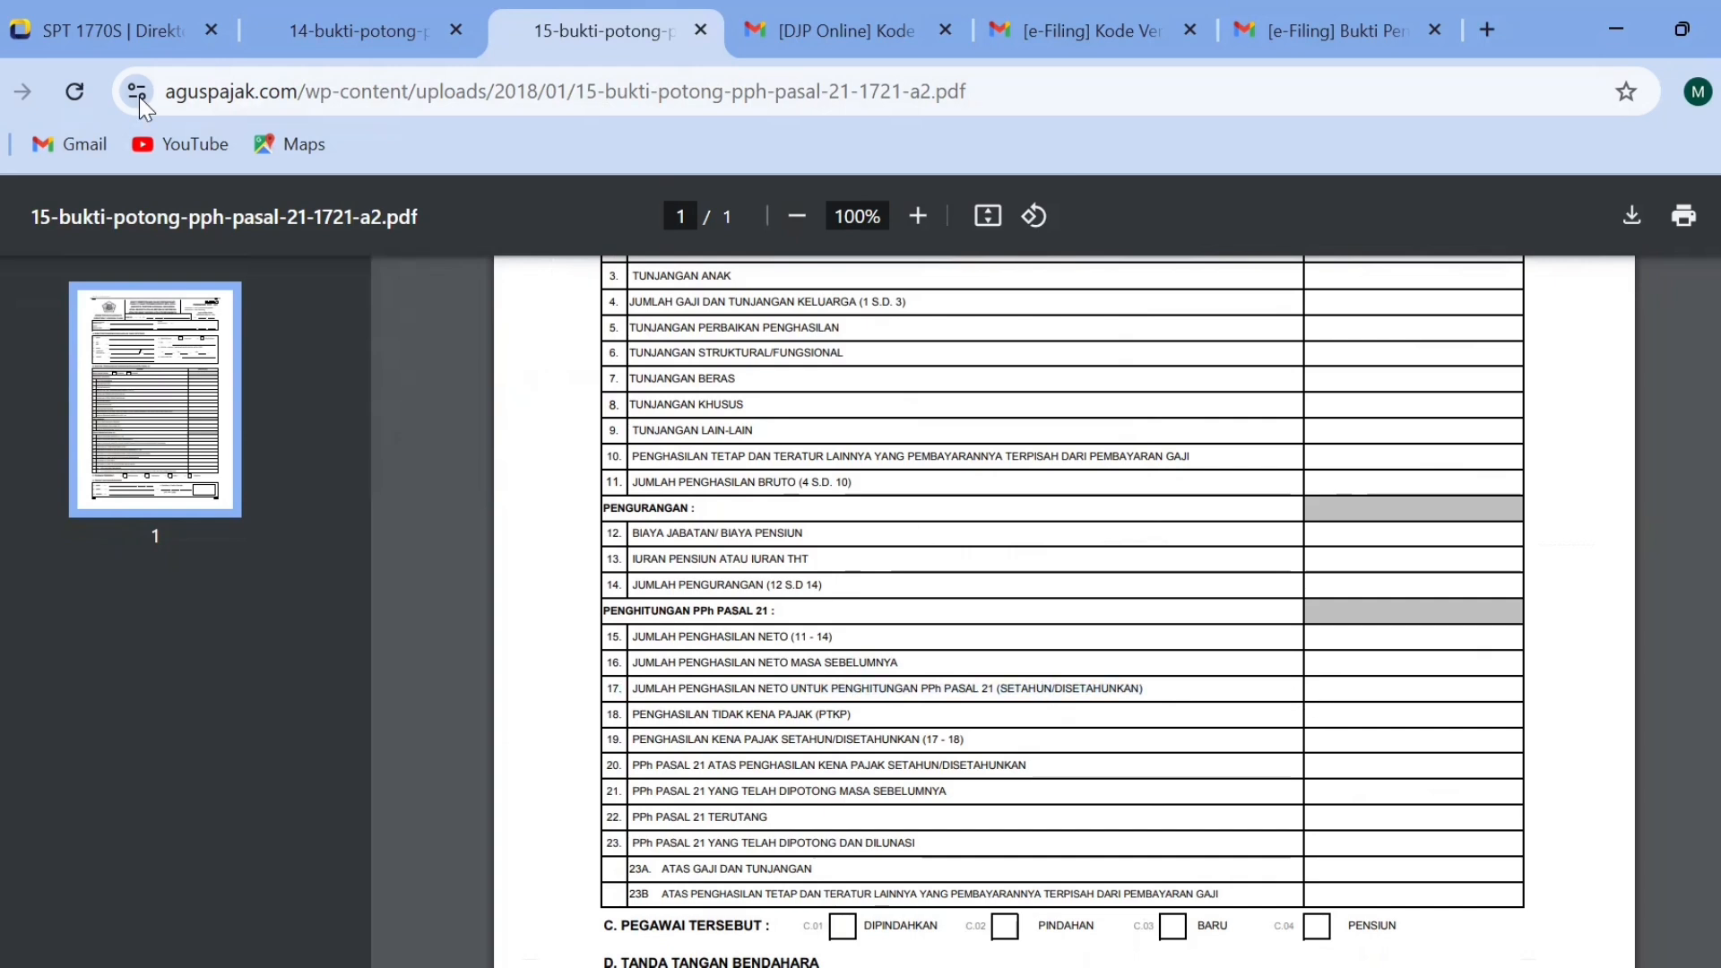
click(84, 36)
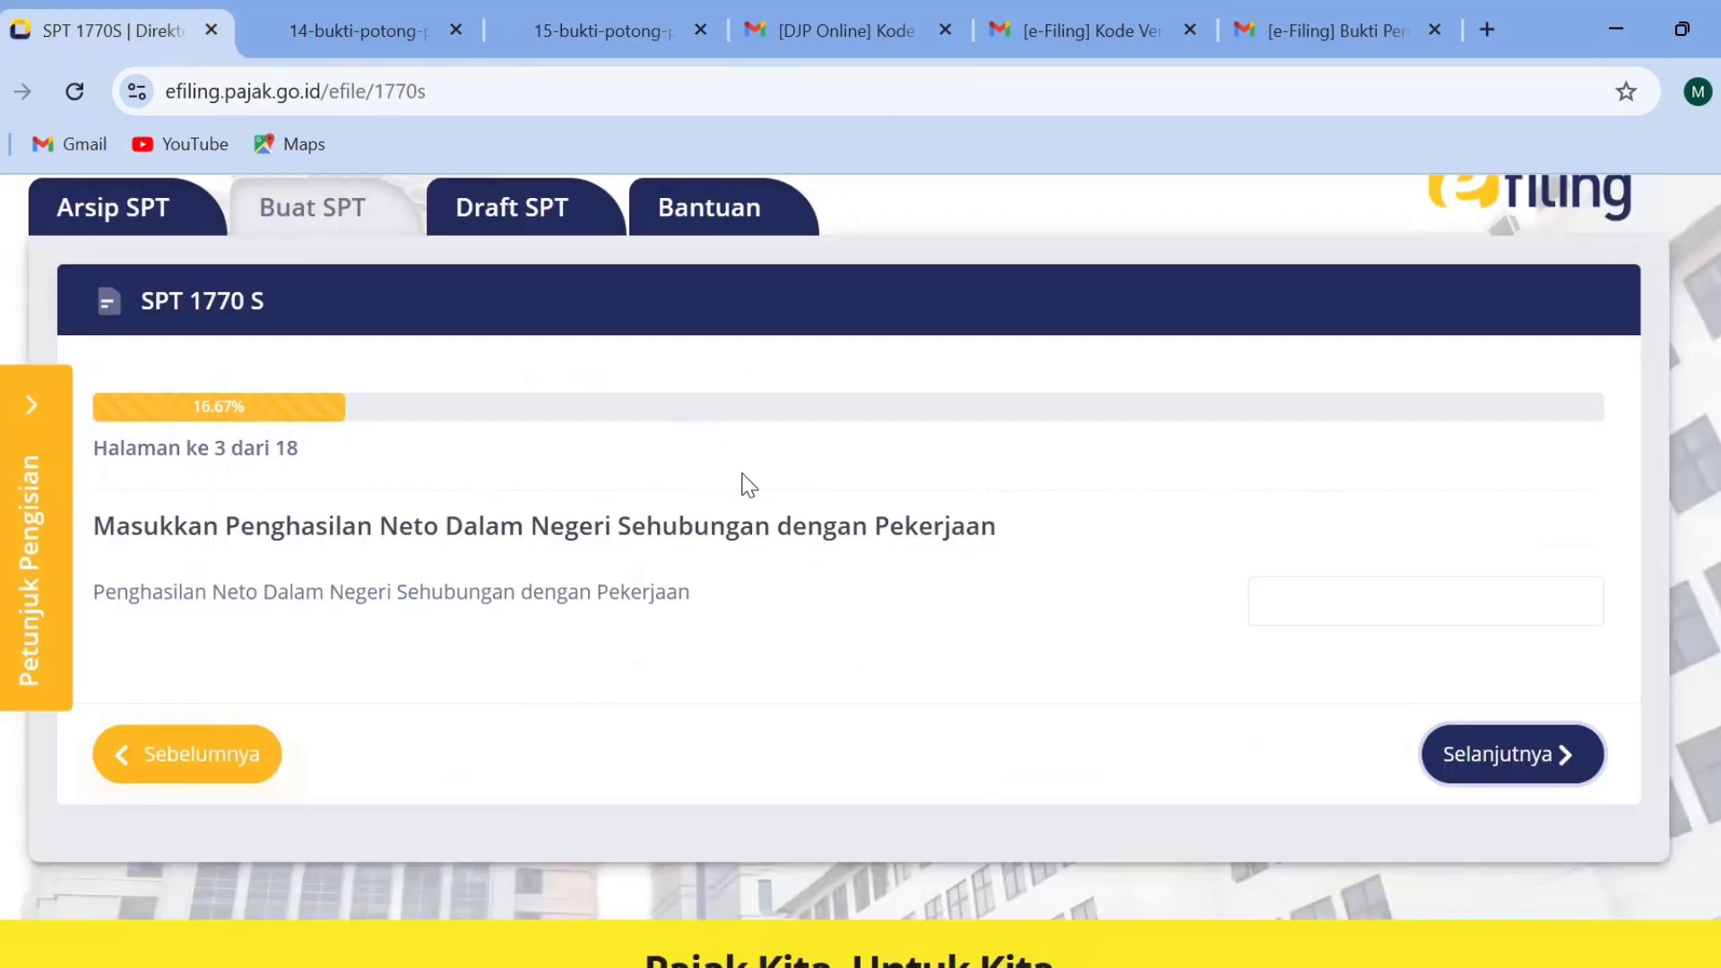
Set Penghasilan Neto Dalam Negeri Sehubungan dengan Pekerjaan to 94.000.000 and continue to page 4.
click(1274, 599)
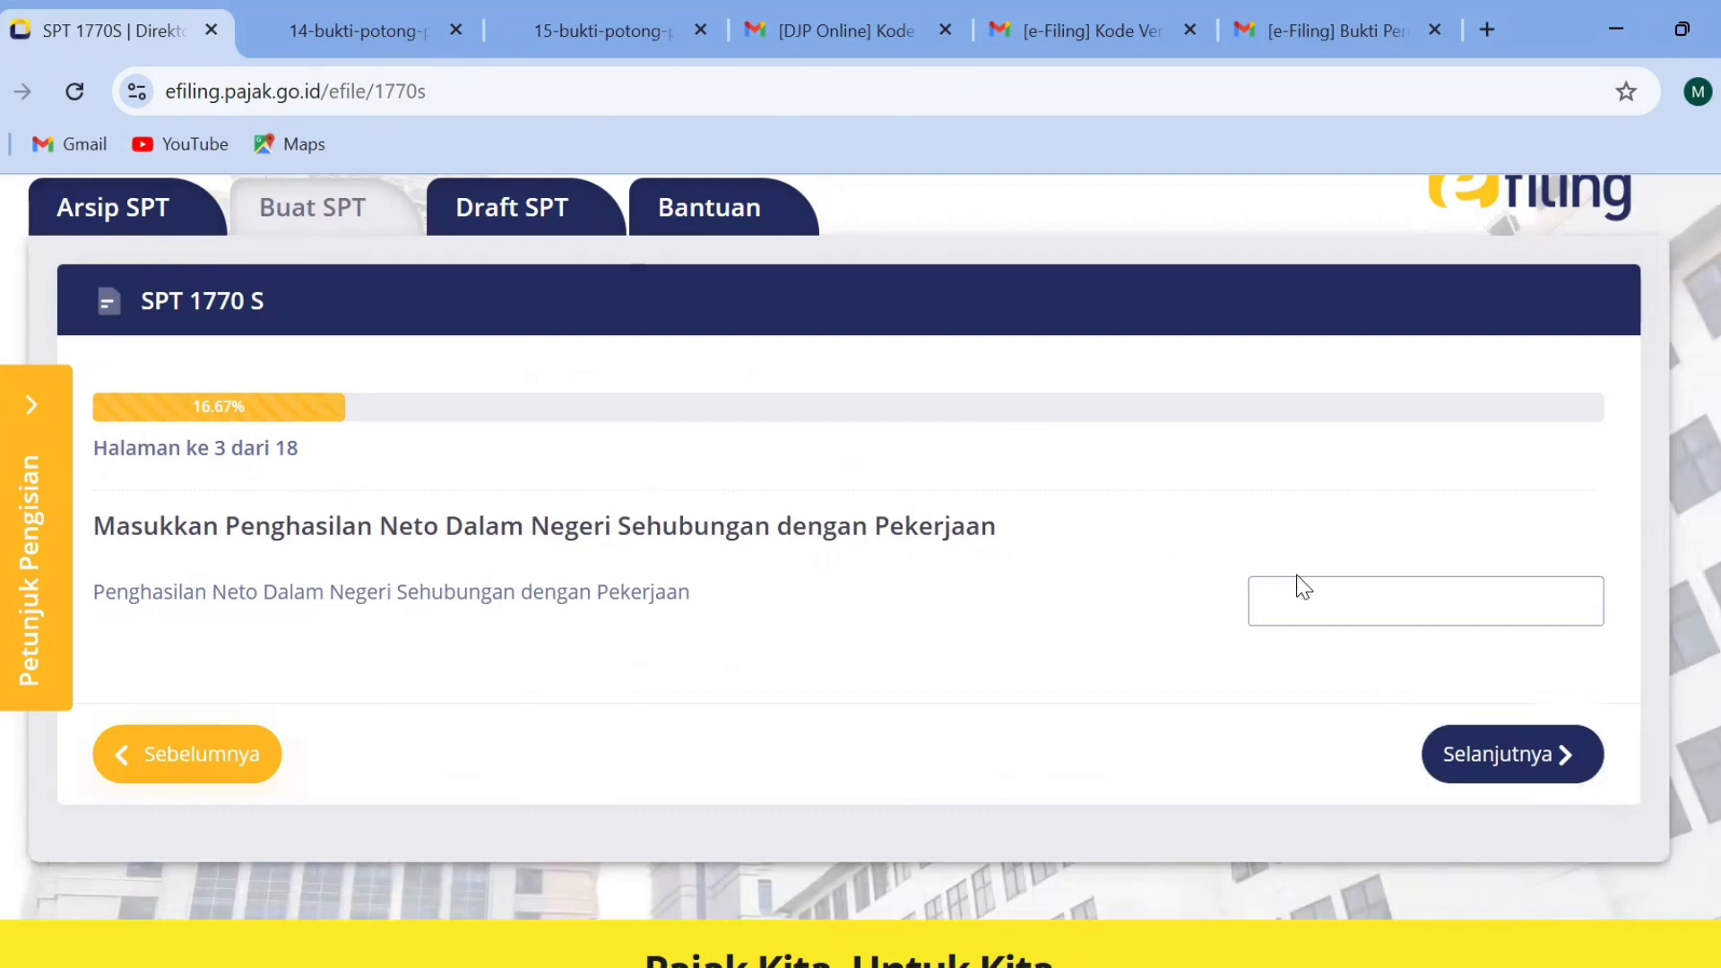
text(94.000.000)
click(1502, 758)
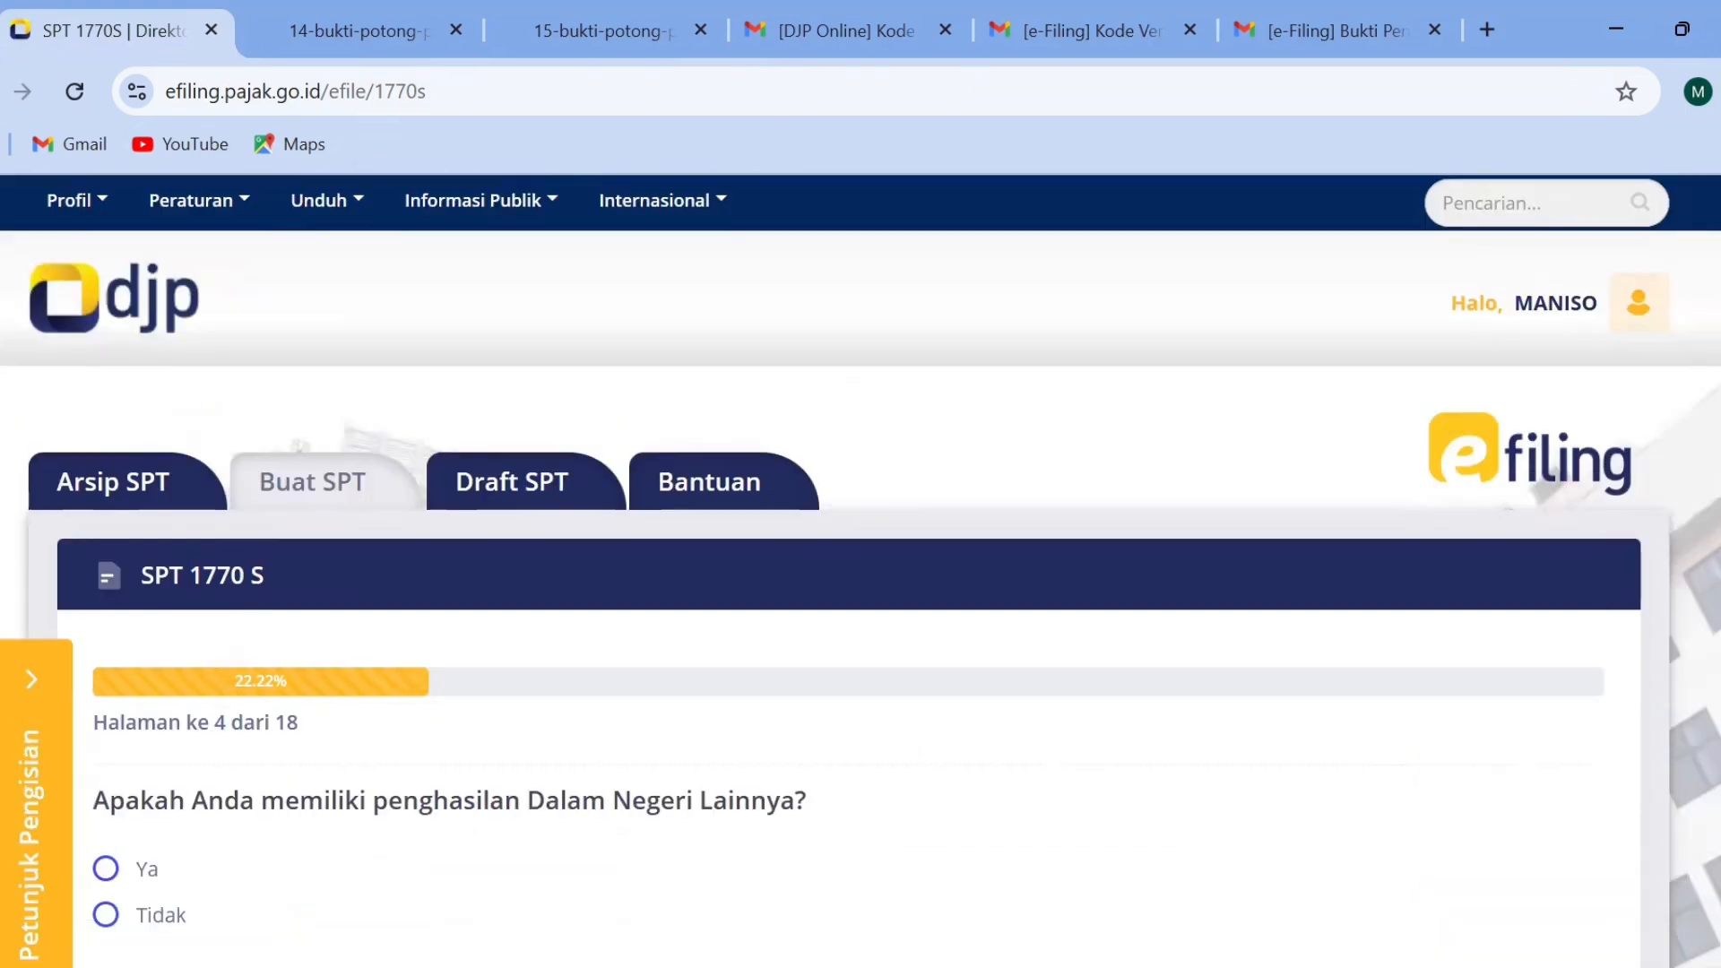
Check the income categories offered under Ya for other domestic income, settle on Tidak and continue to page 5.
scroll(1380, 522, down, 2)
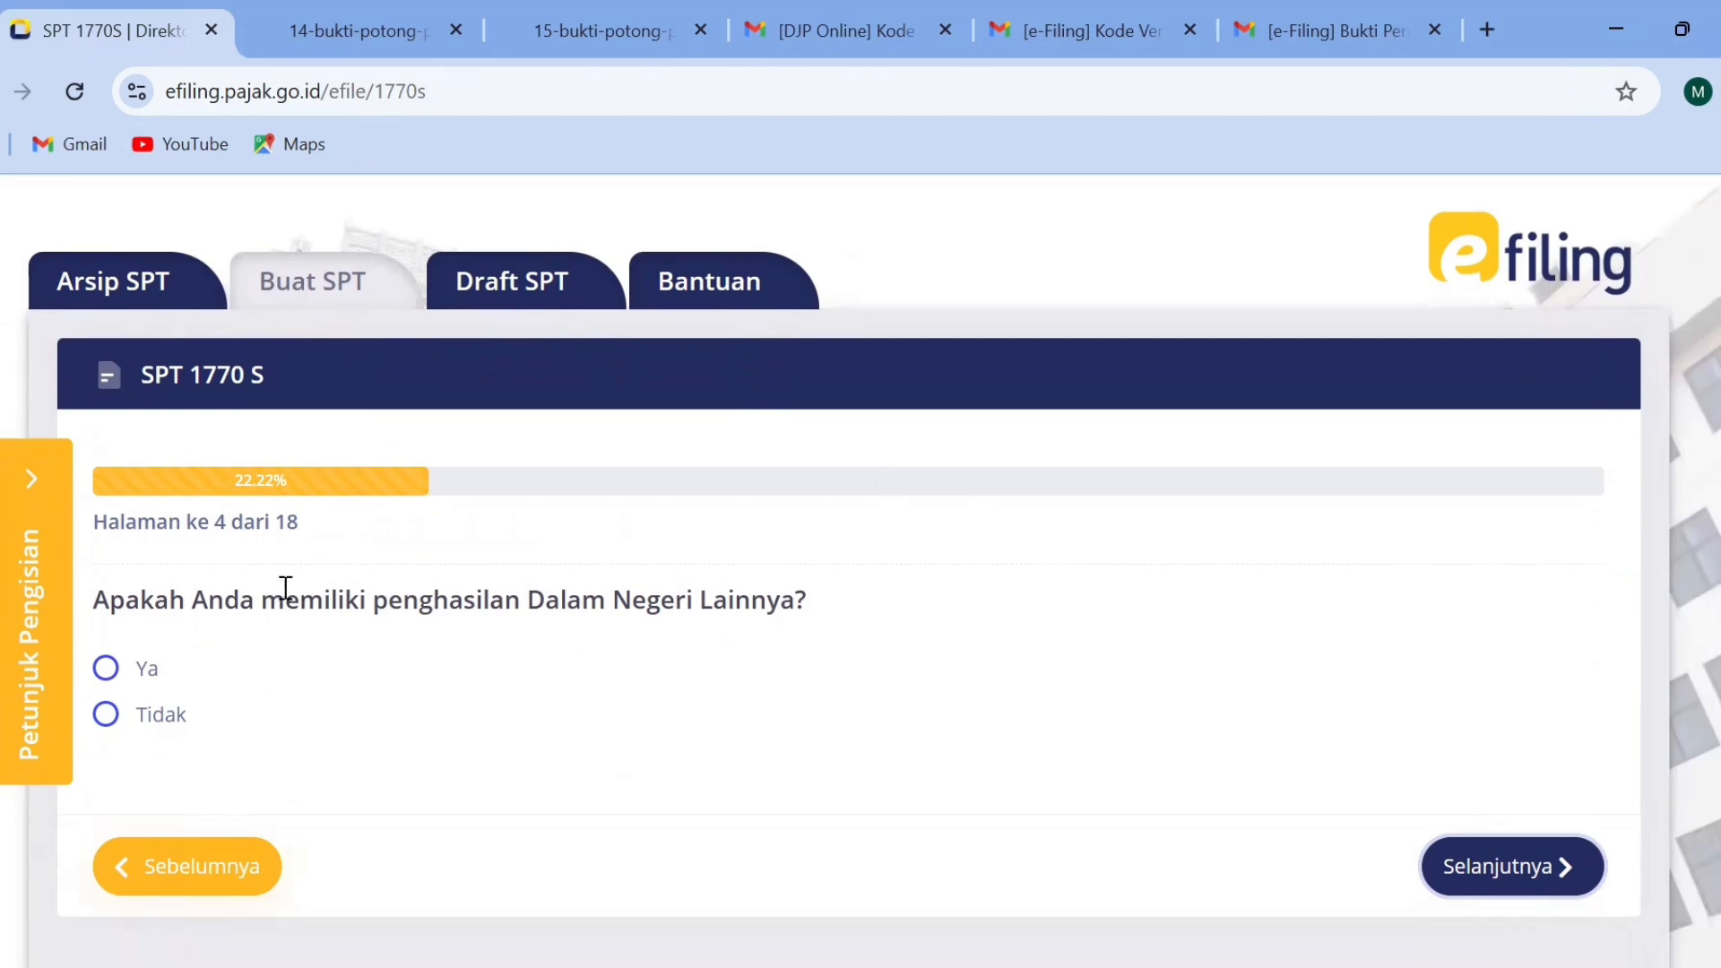
click(106, 714)
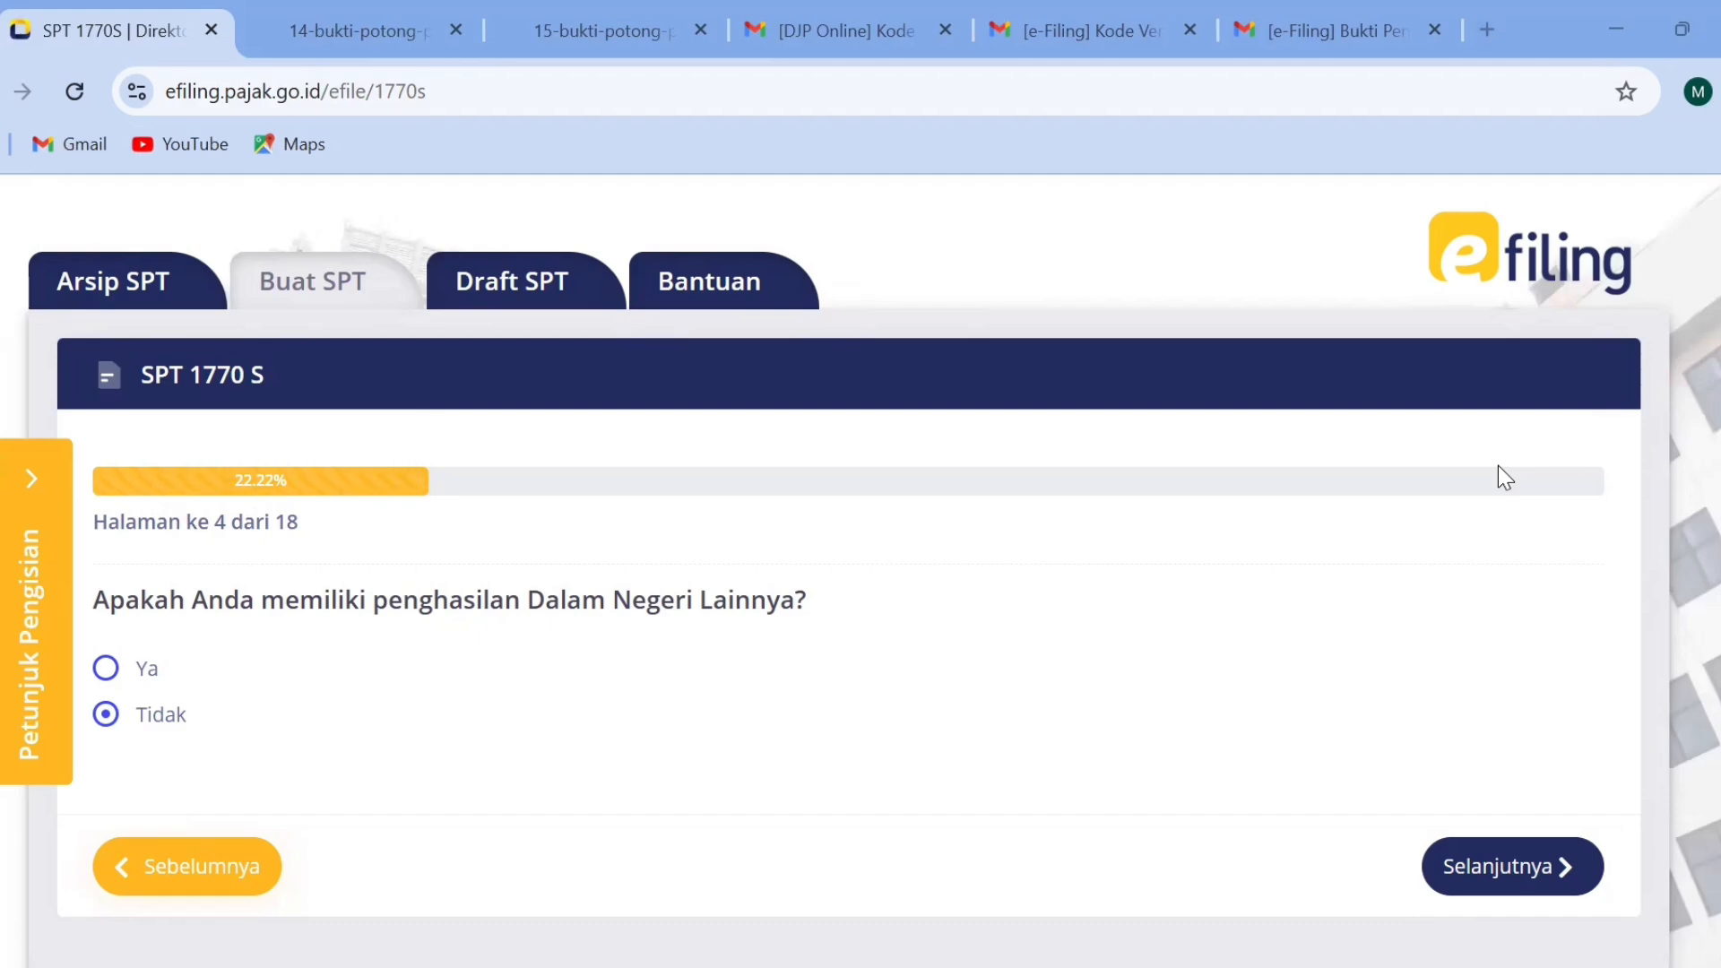
click(152, 675)
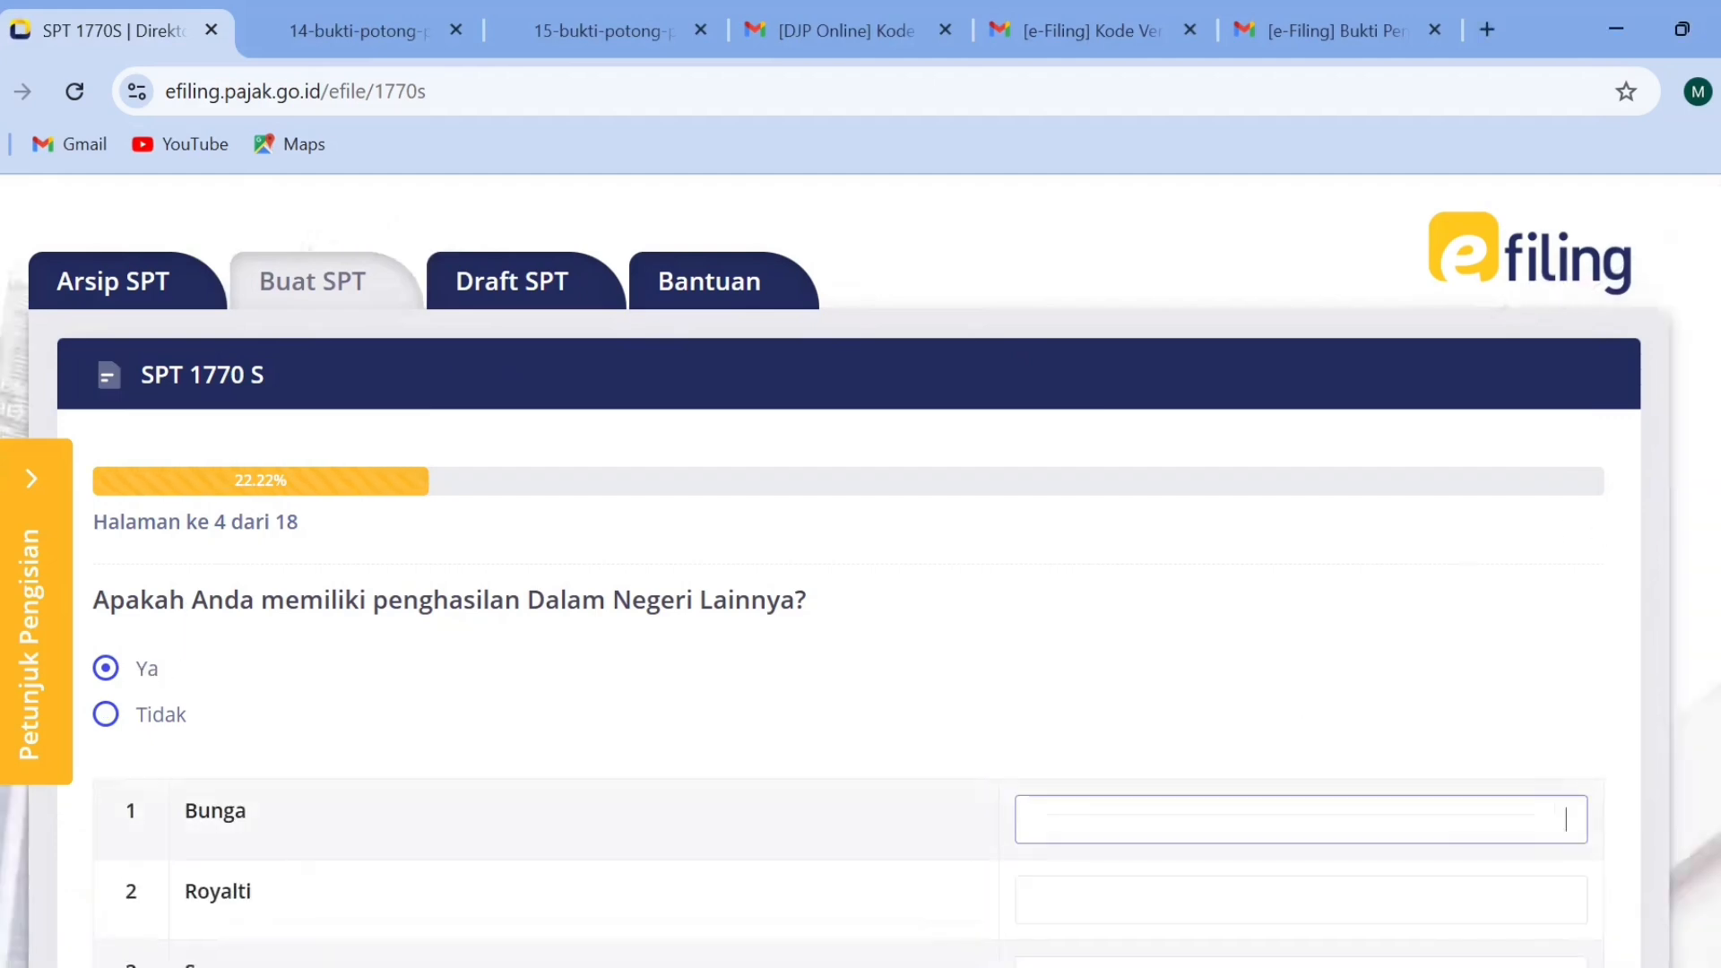
scroll(860, 574, down, 4)
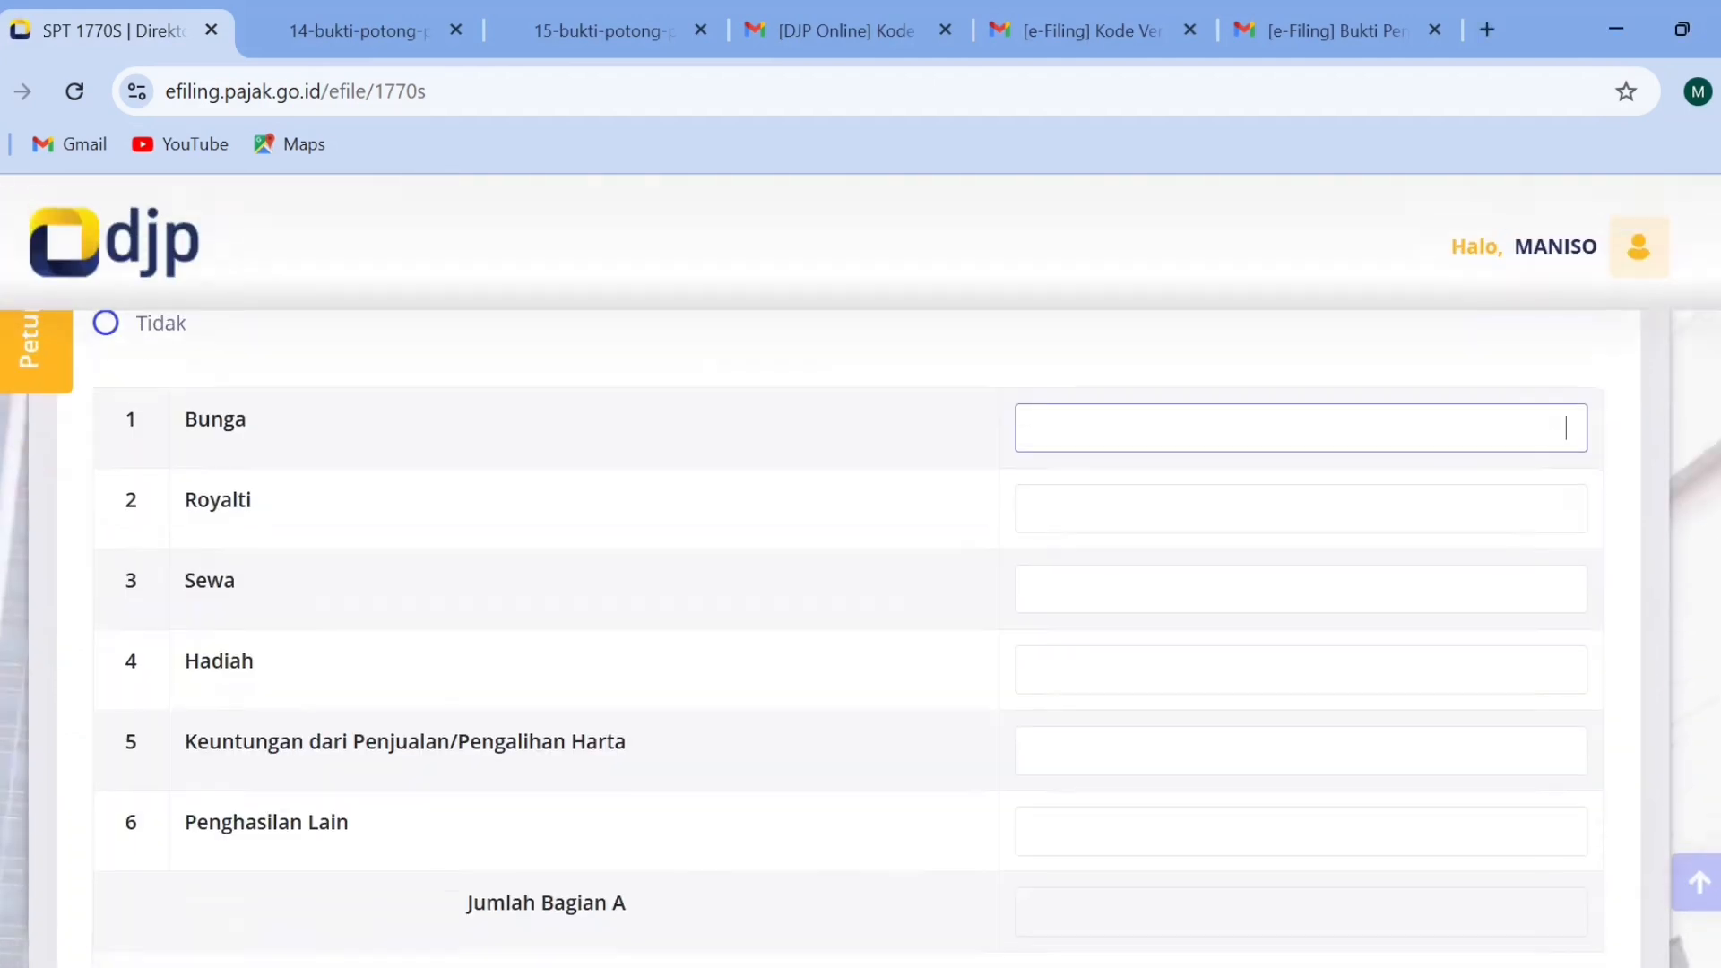
scroll(753, 491, up, 3)
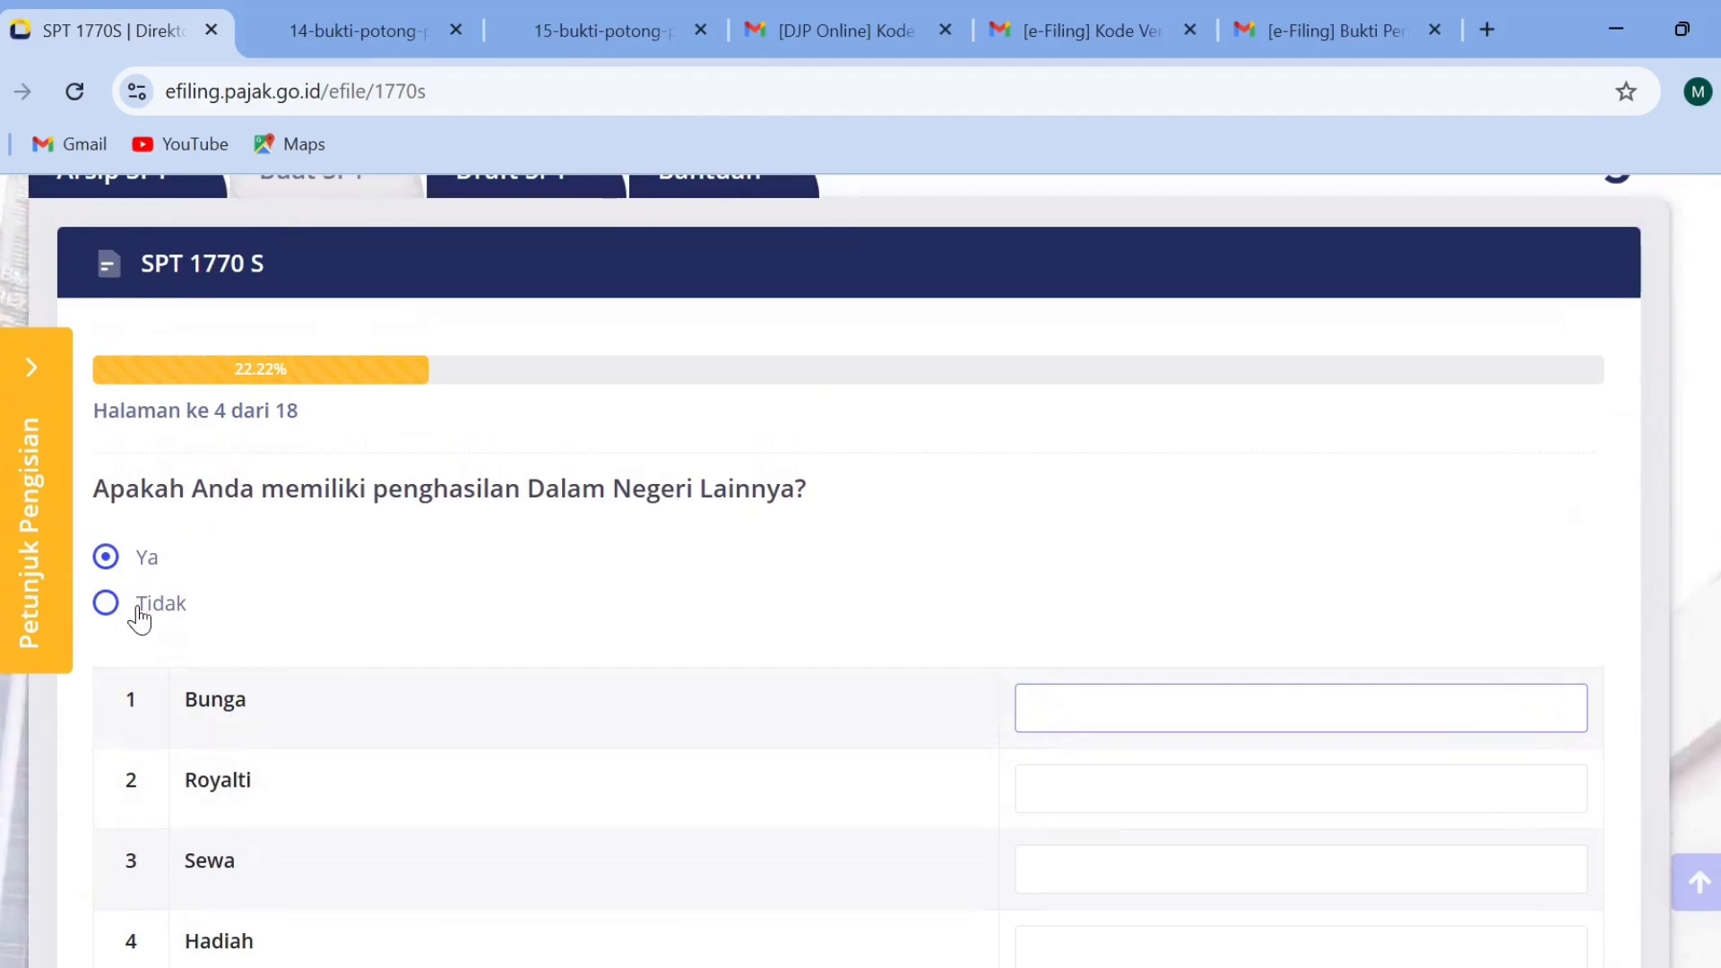
click(141, 606)
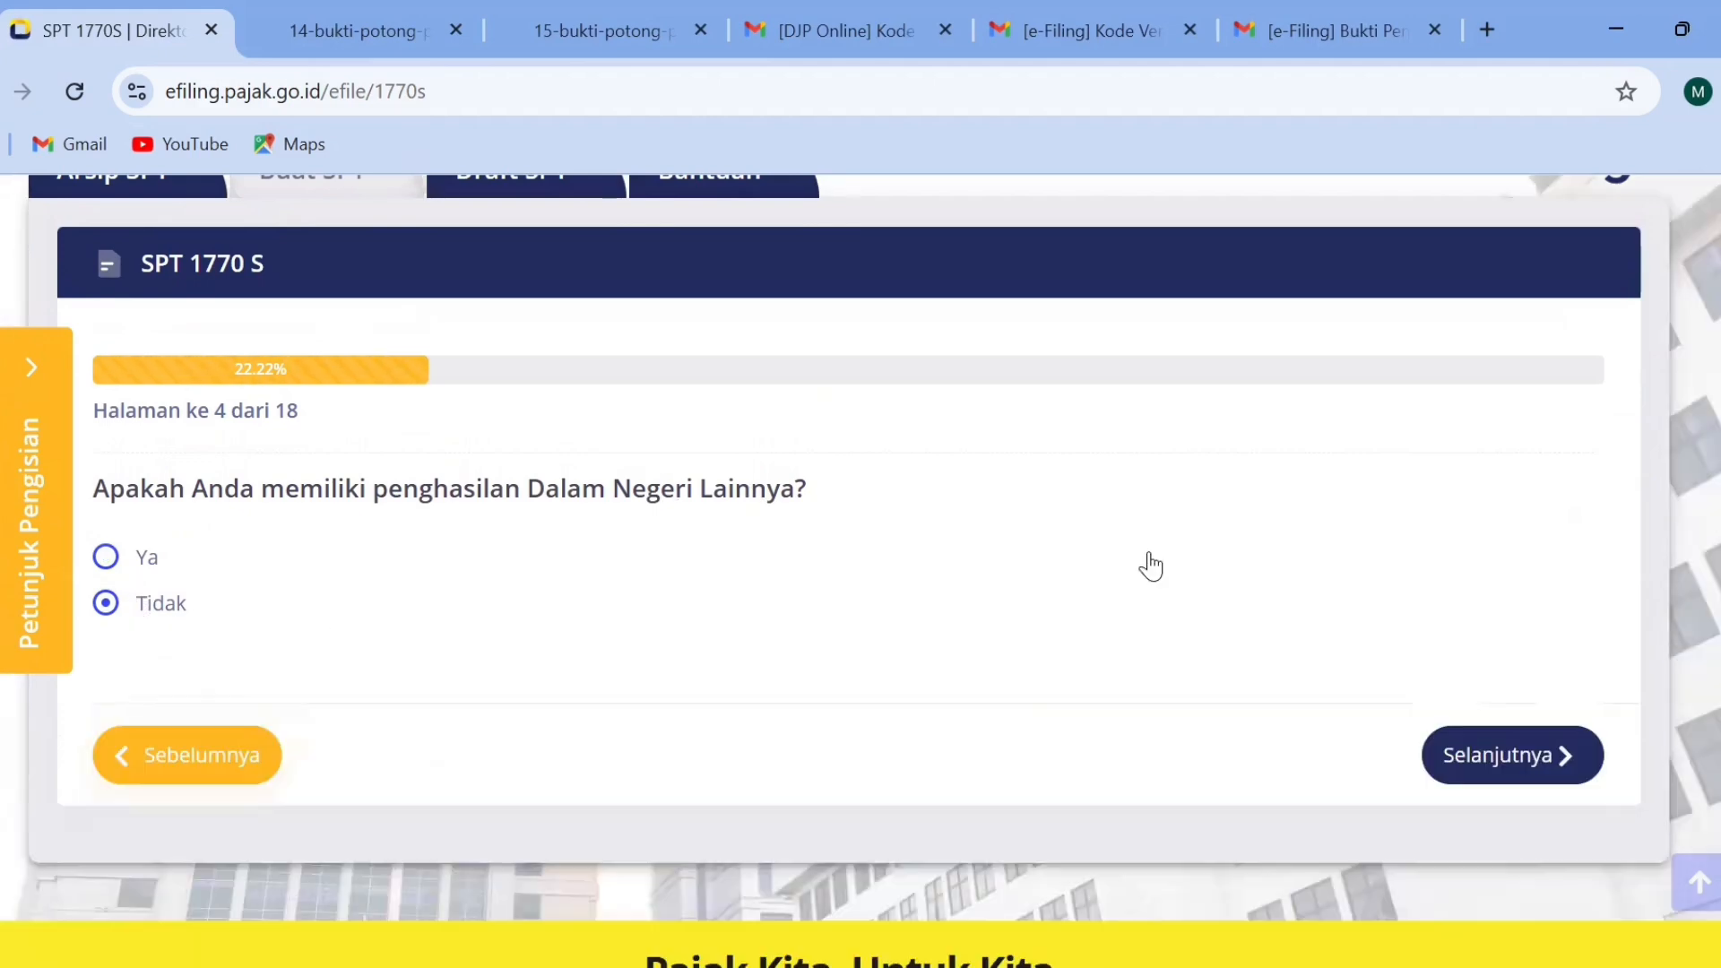
click(1549, 753)
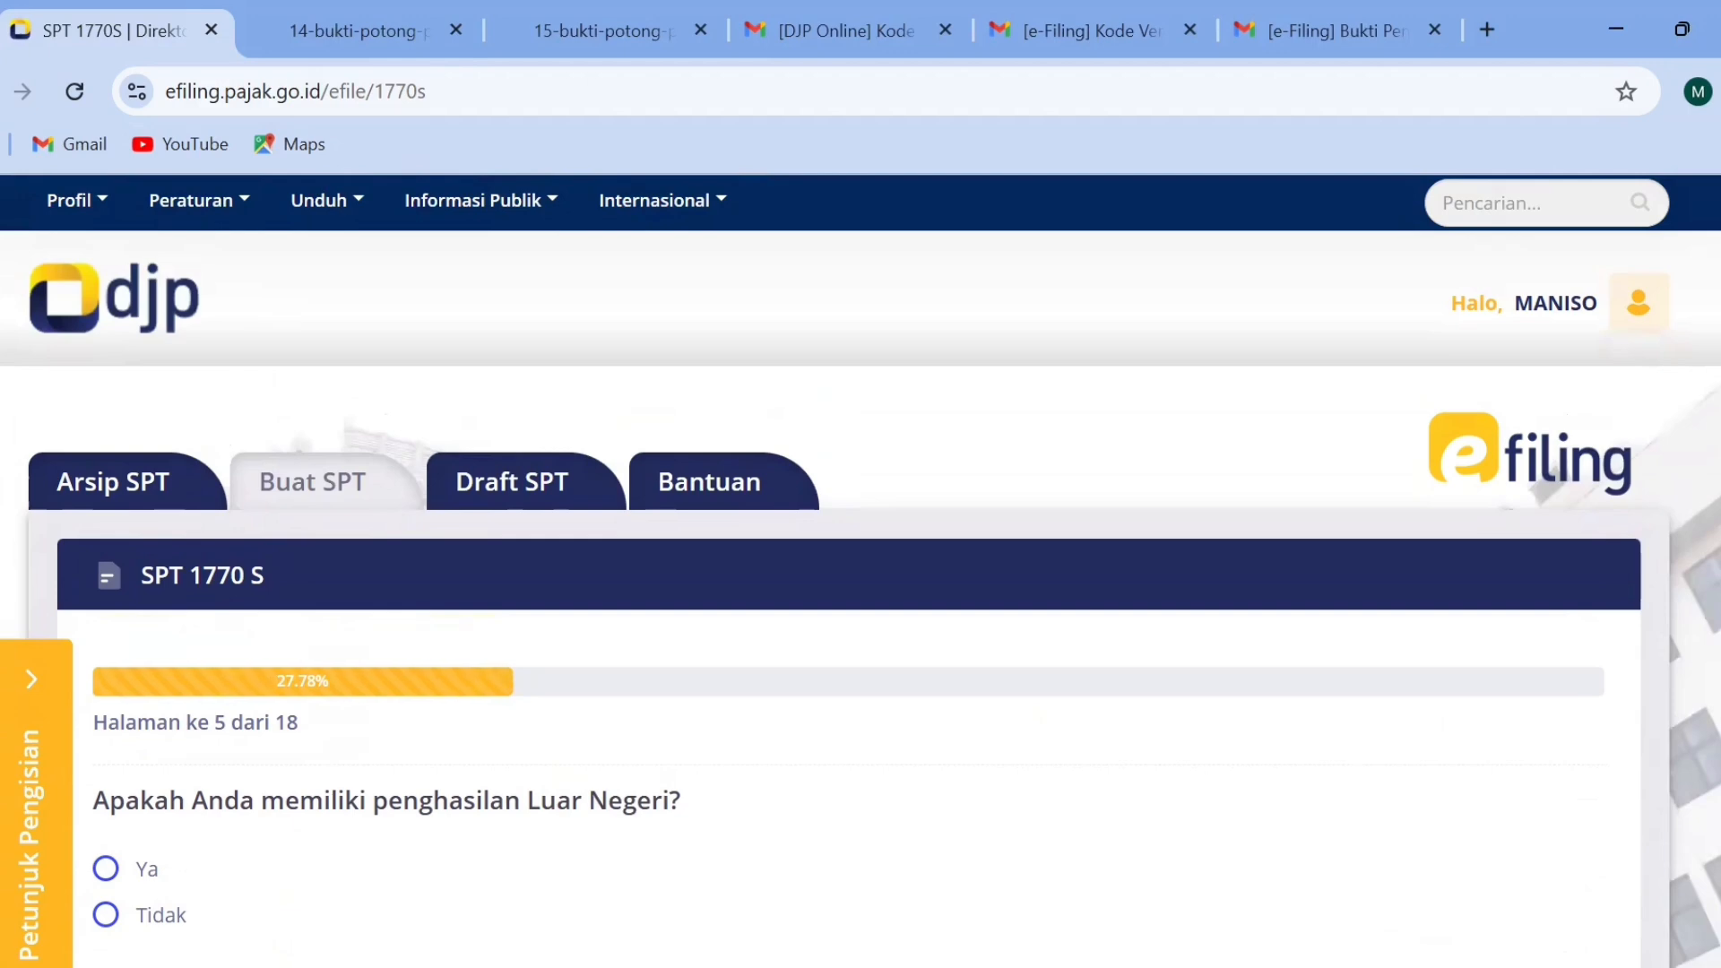
Answer Tidak to having foreign income (penghasilan Luar Negeri) and continue to page 6.
scroll(922, 542, down, 5)
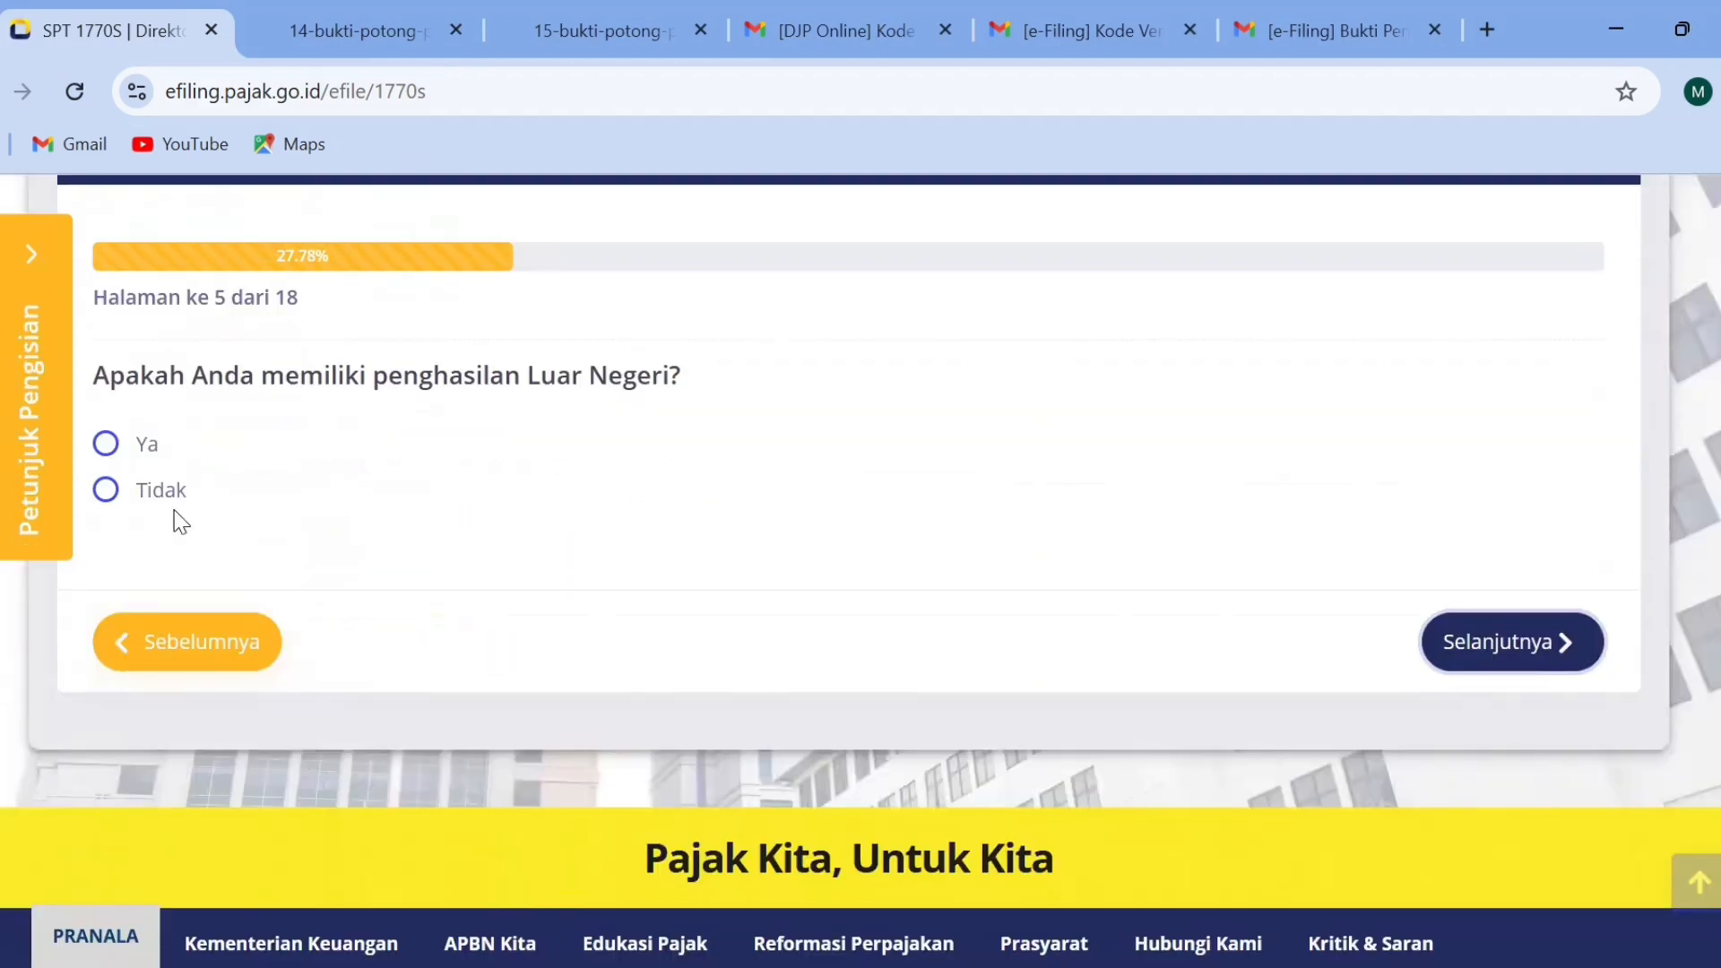
click(110, 499)
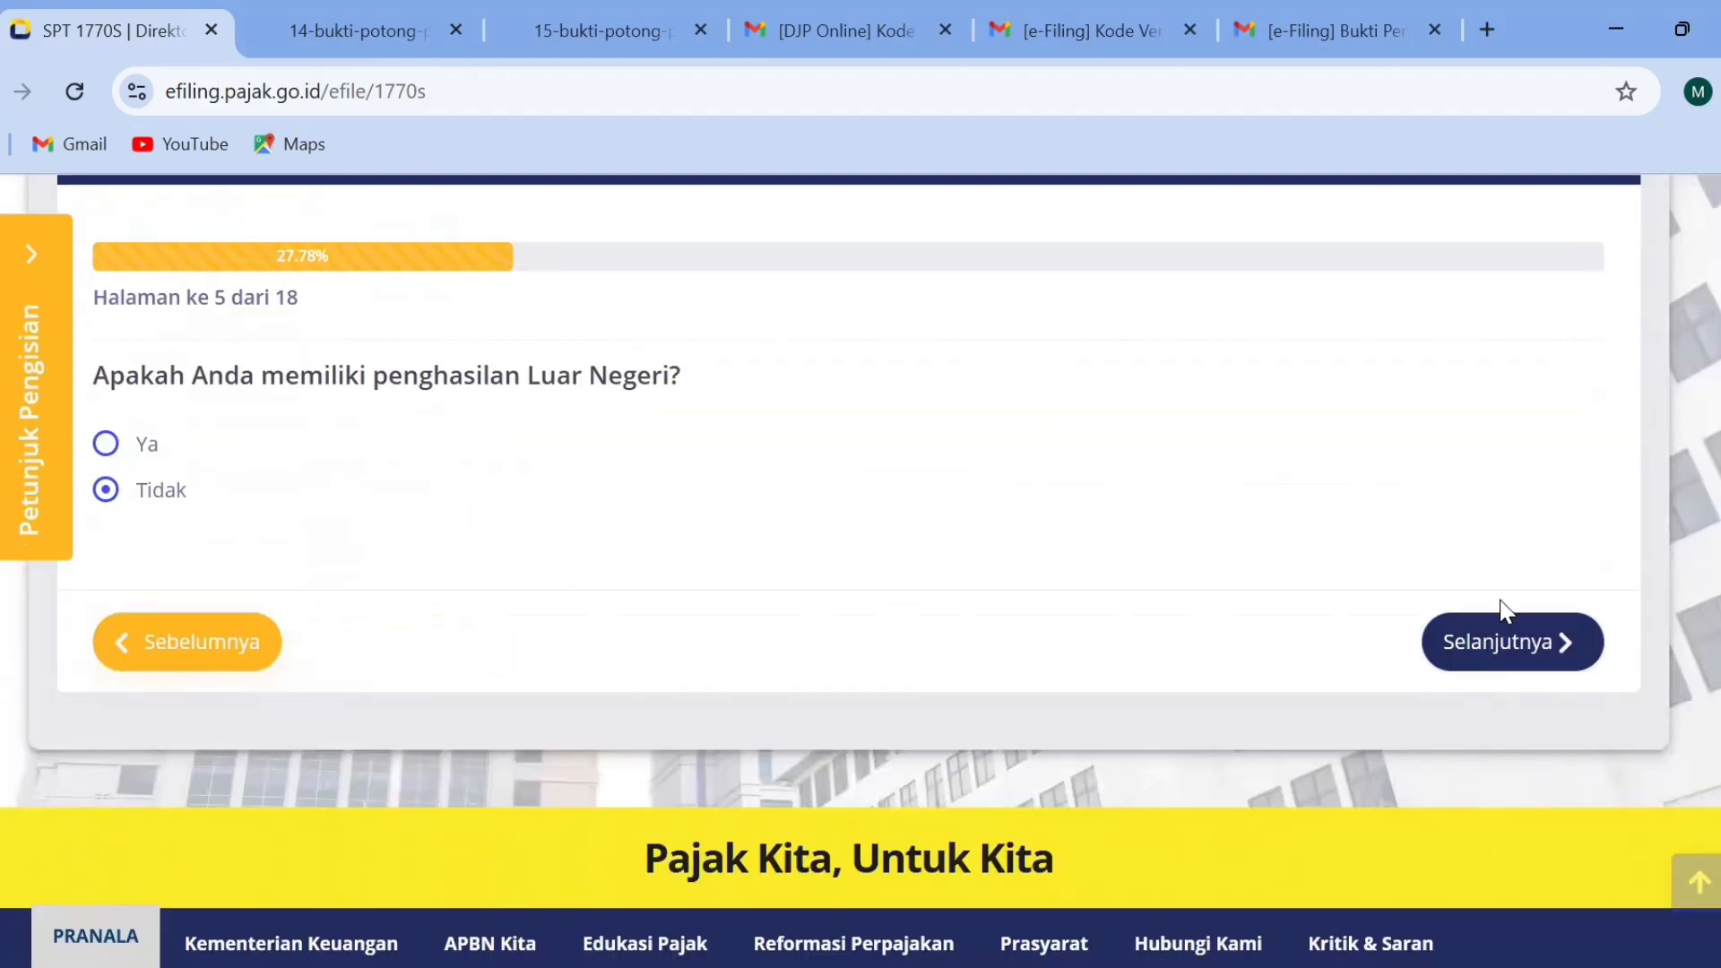
click(1517, 661)
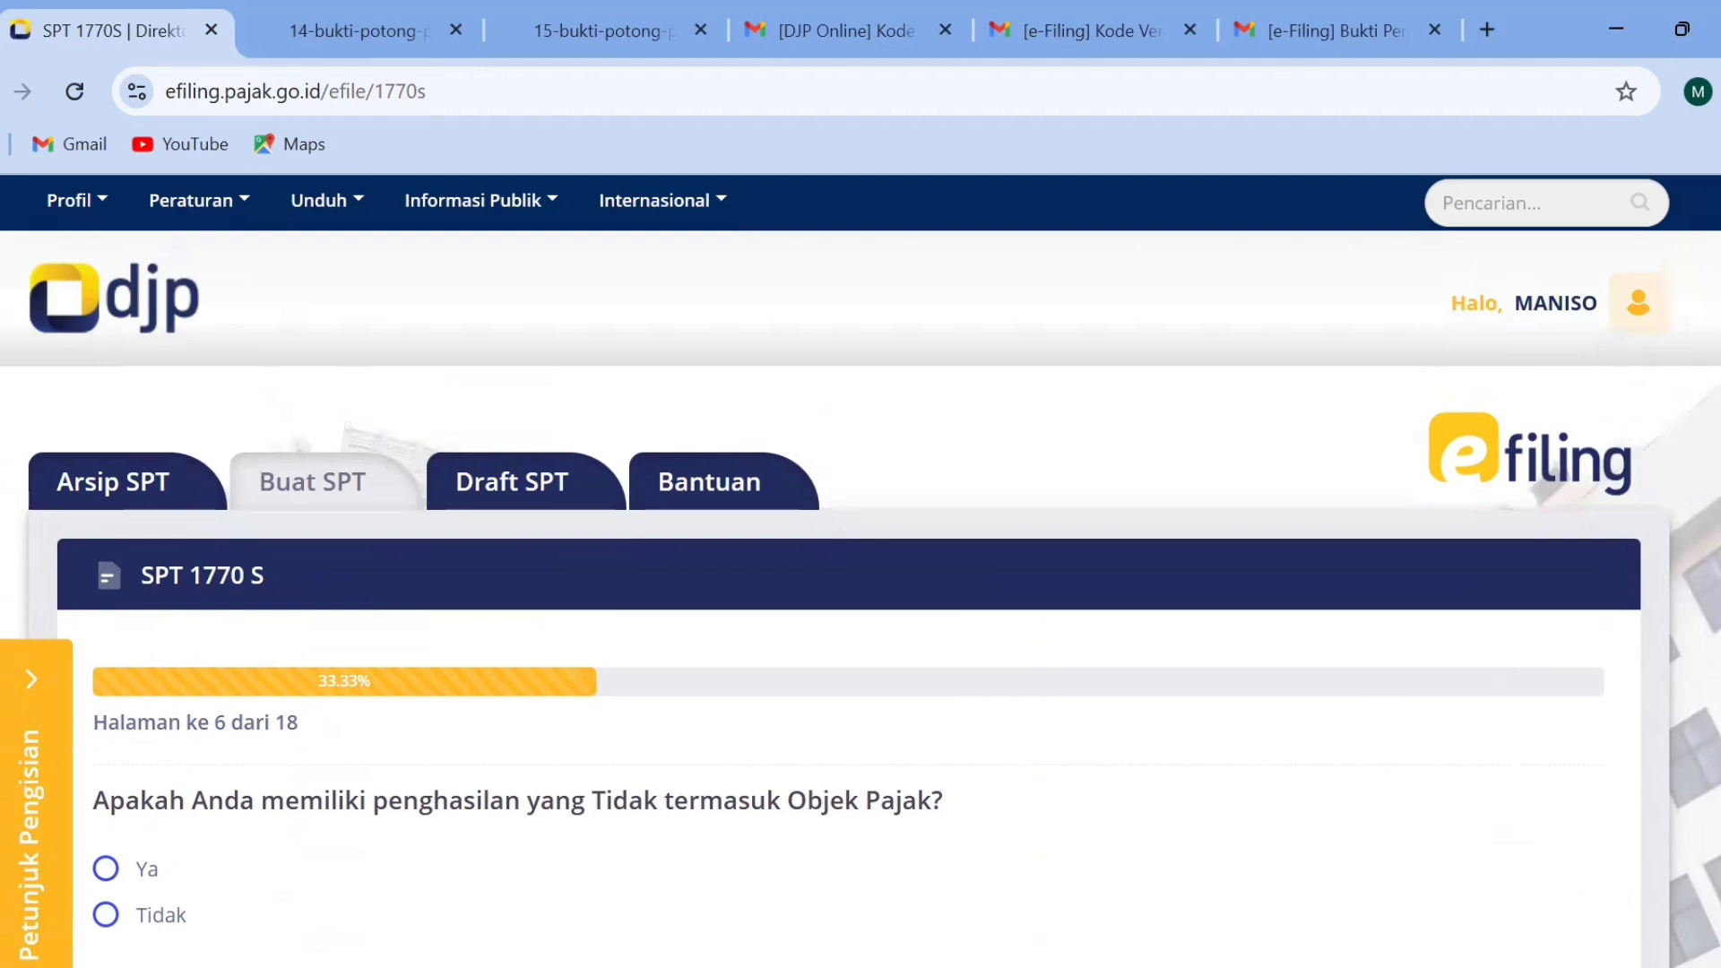
Check the Ya option for income not subject to tax, answer Tidak instead and continue to page 7.
scroll(861, 573, down, 4)
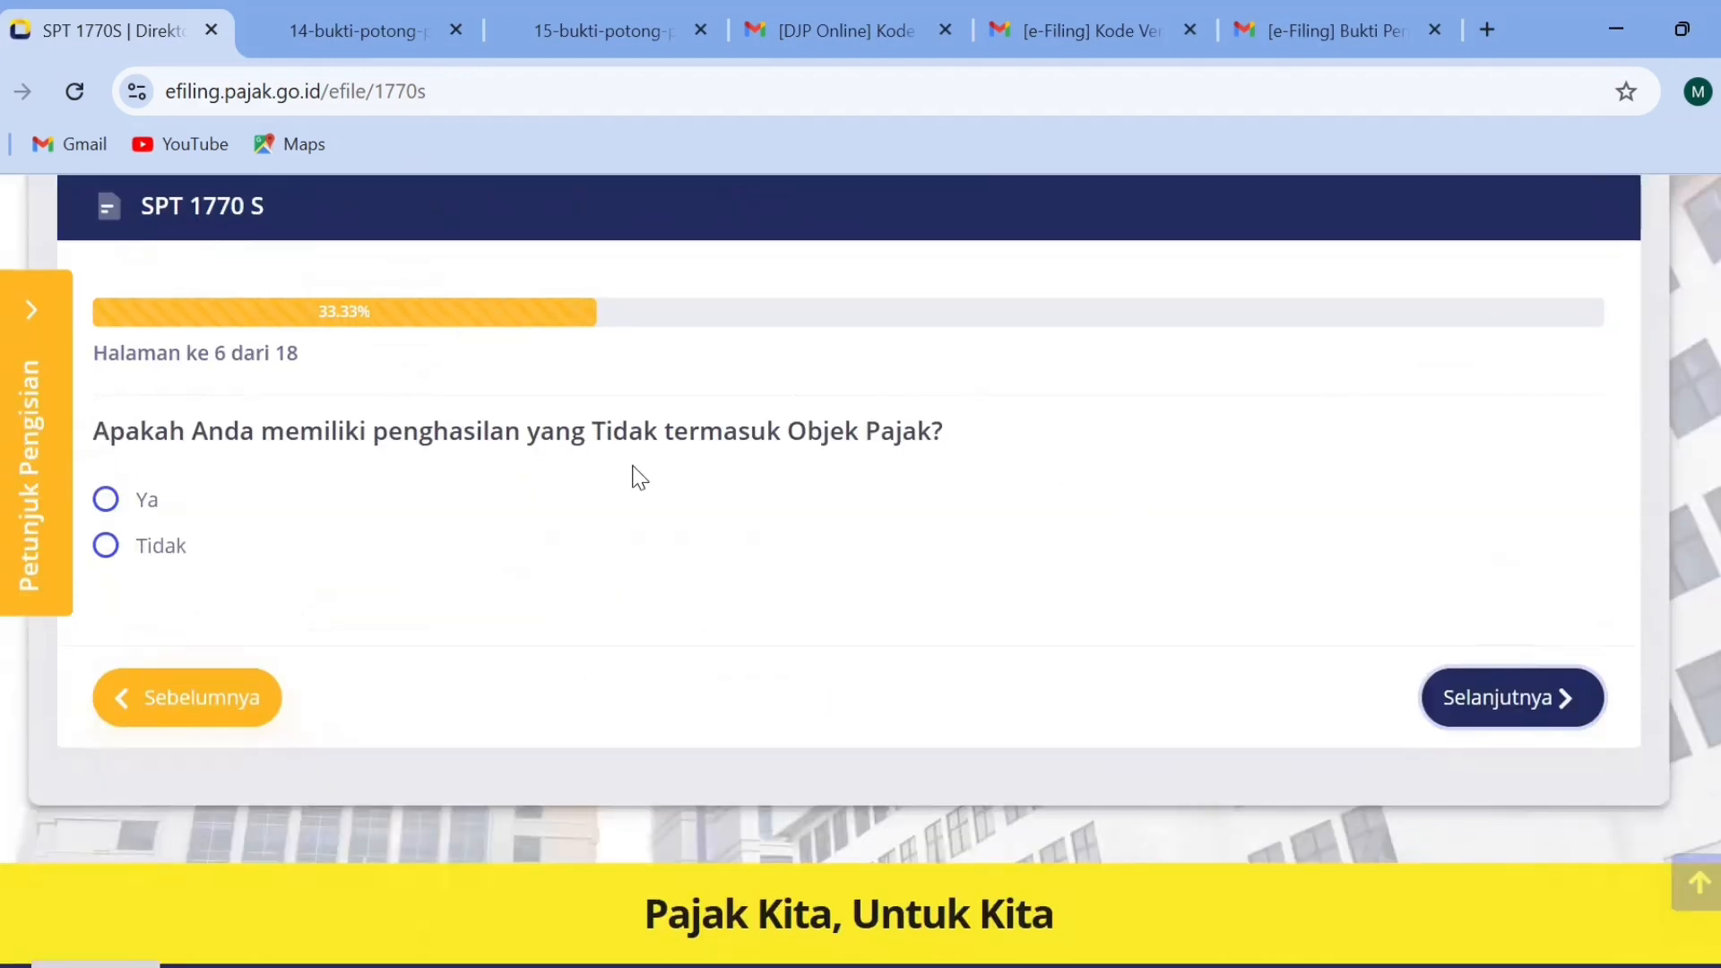
click(106, 500)
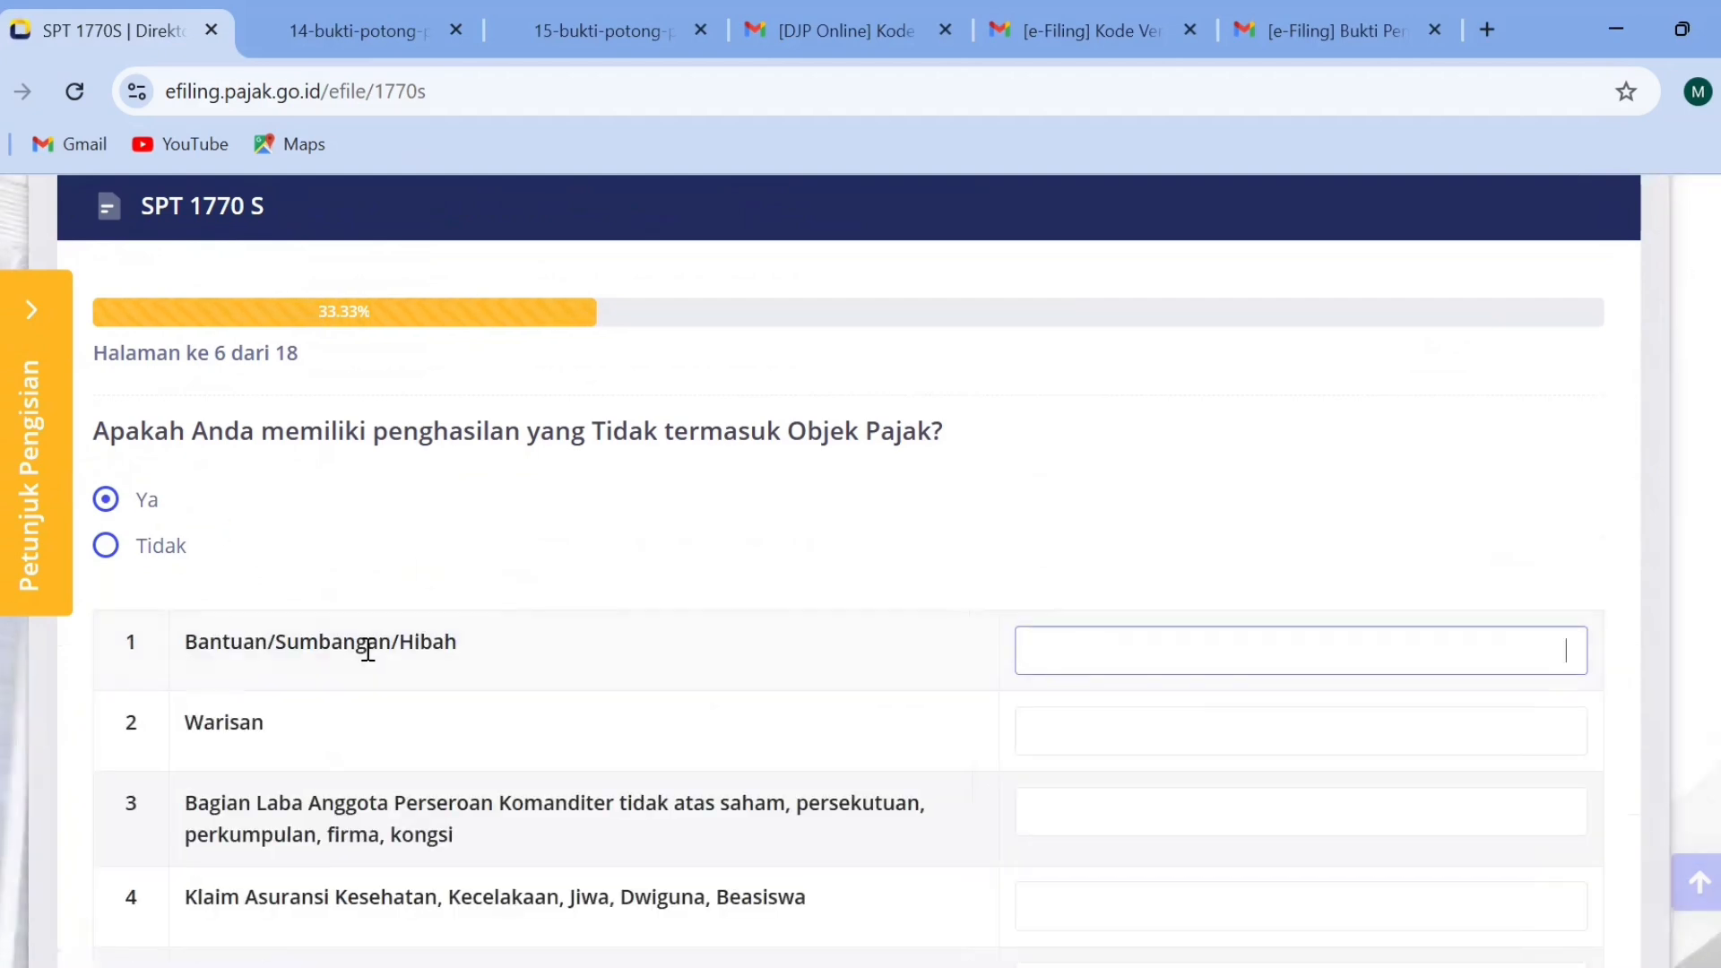
click(106, 544)
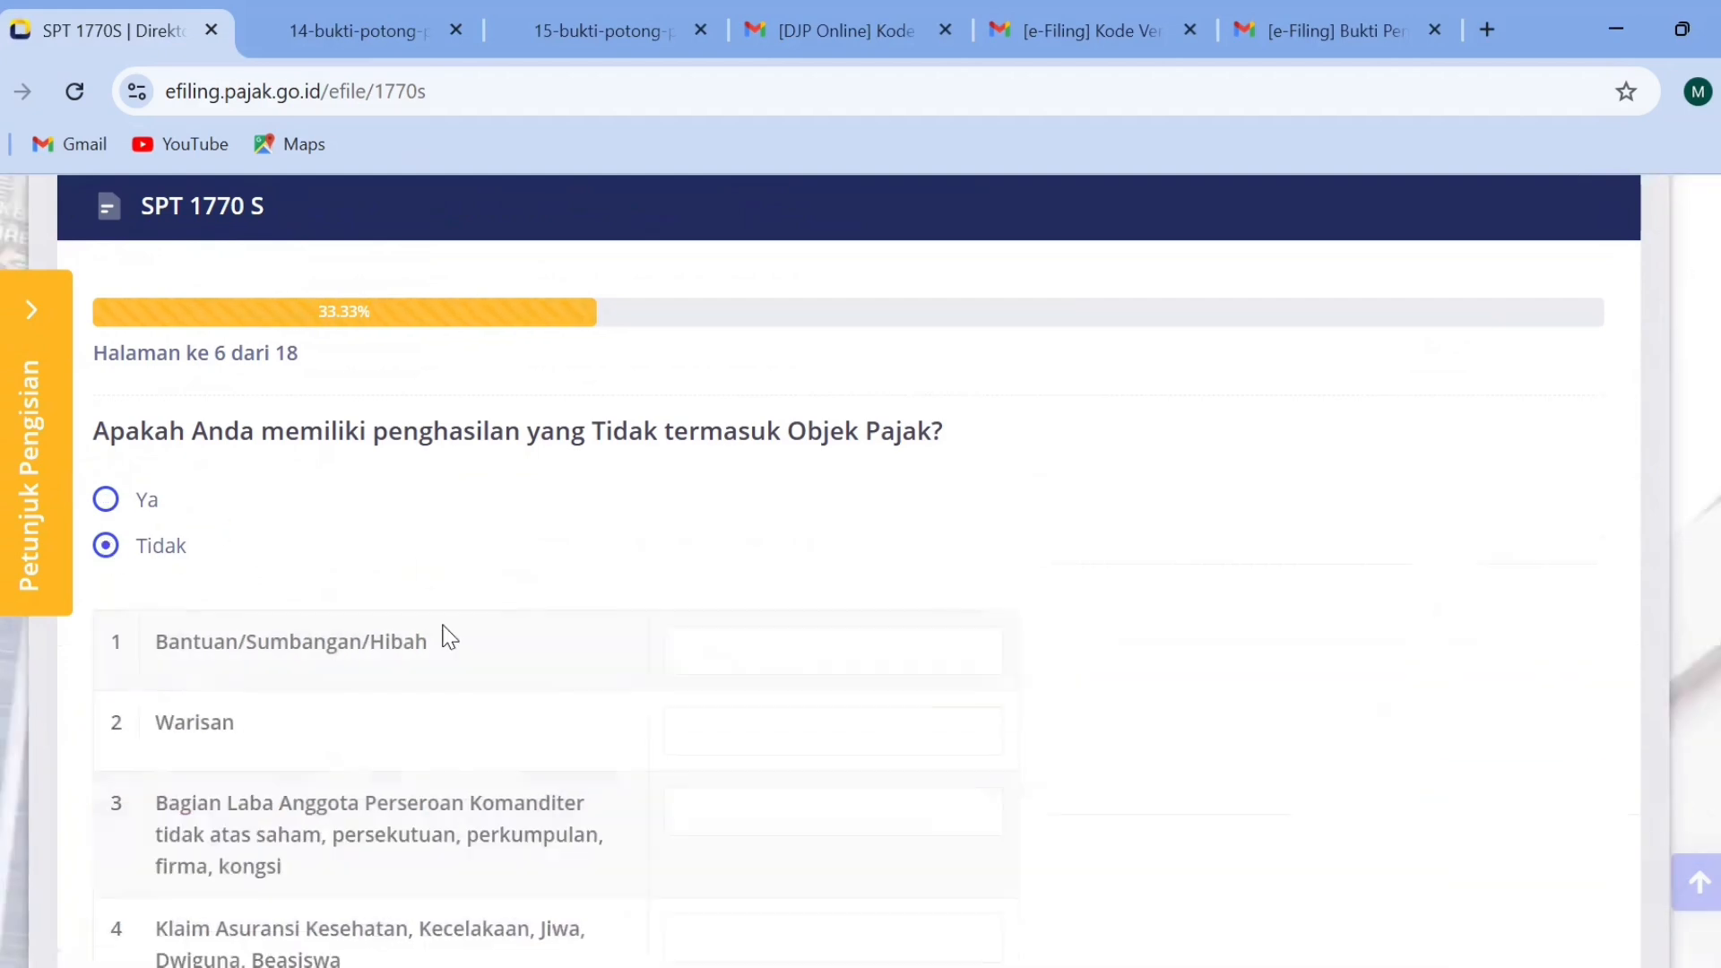
click(1485, 690)
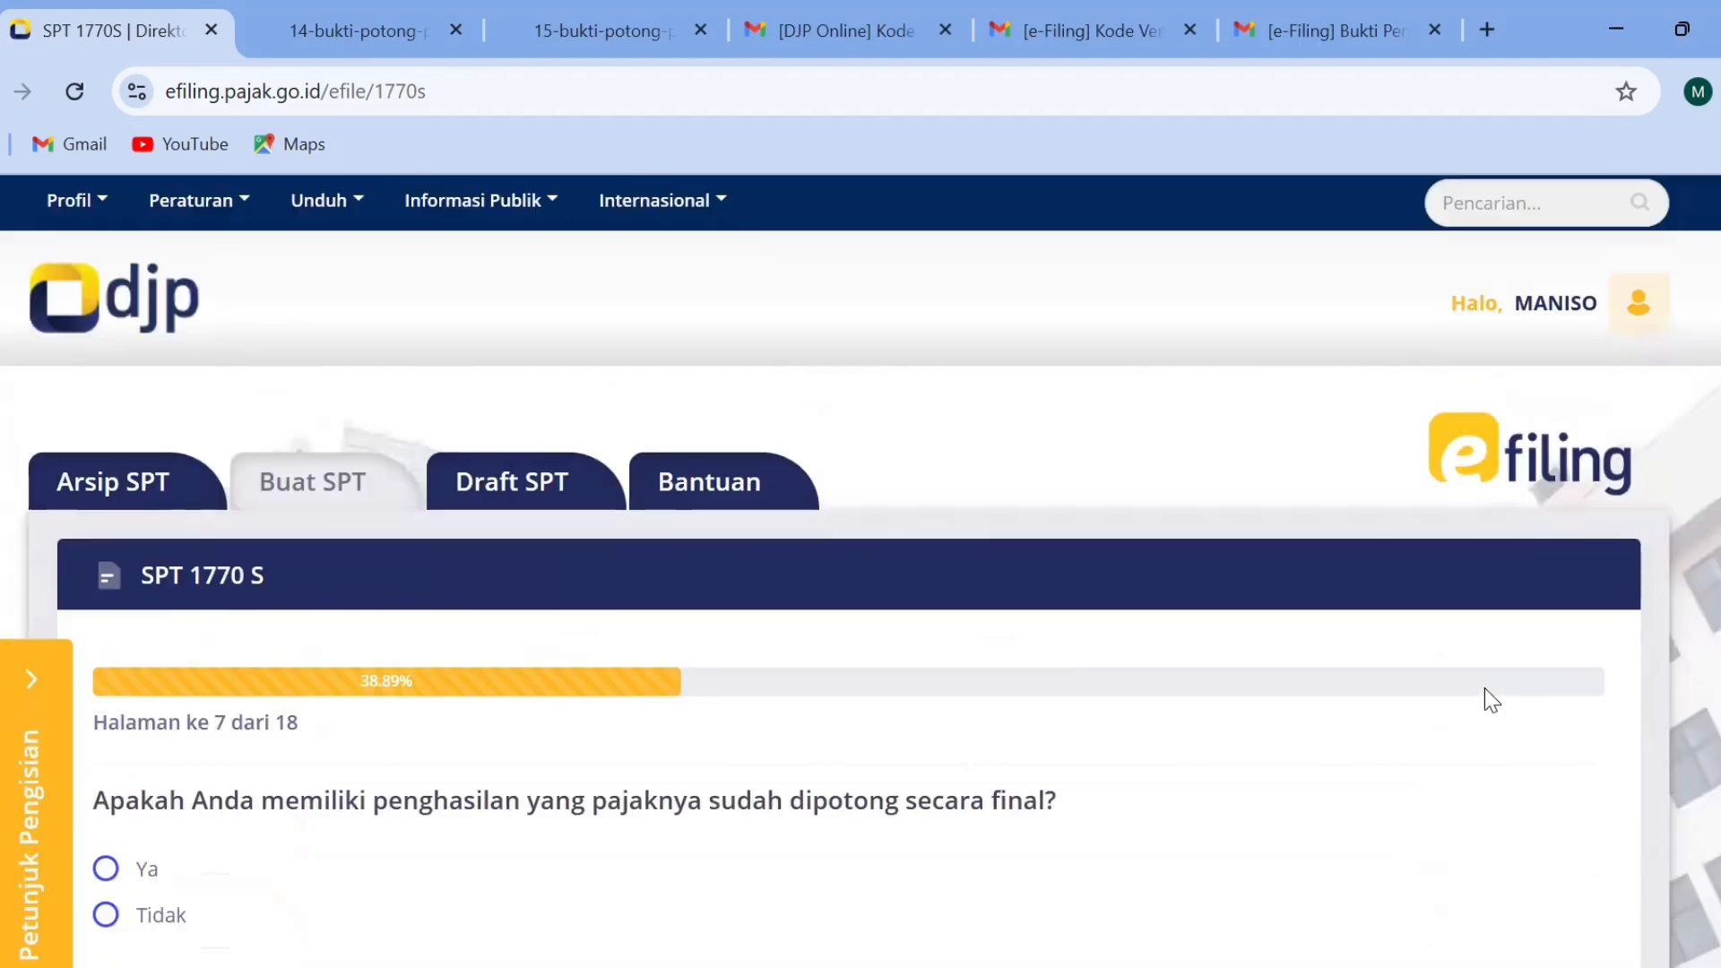
Check the table offered under Ya for income with final tax withheld, answer Tidak instead and continue to page 8.
scroll(861, 574, down, 4)
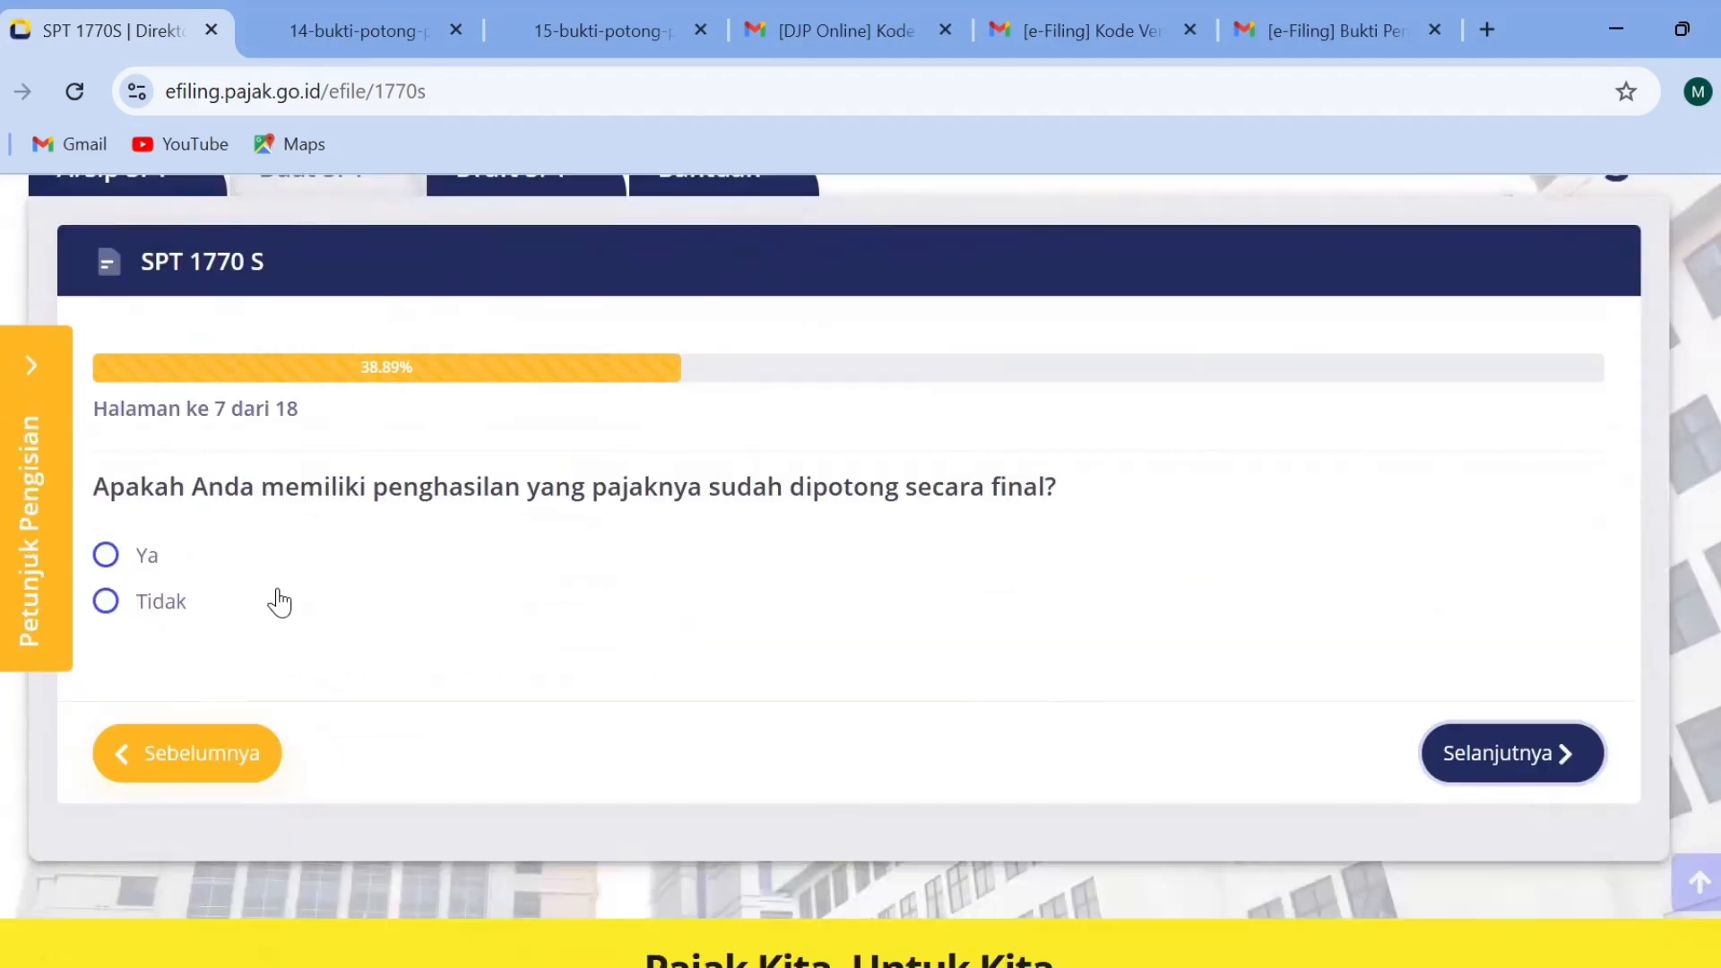
click(106, 556)
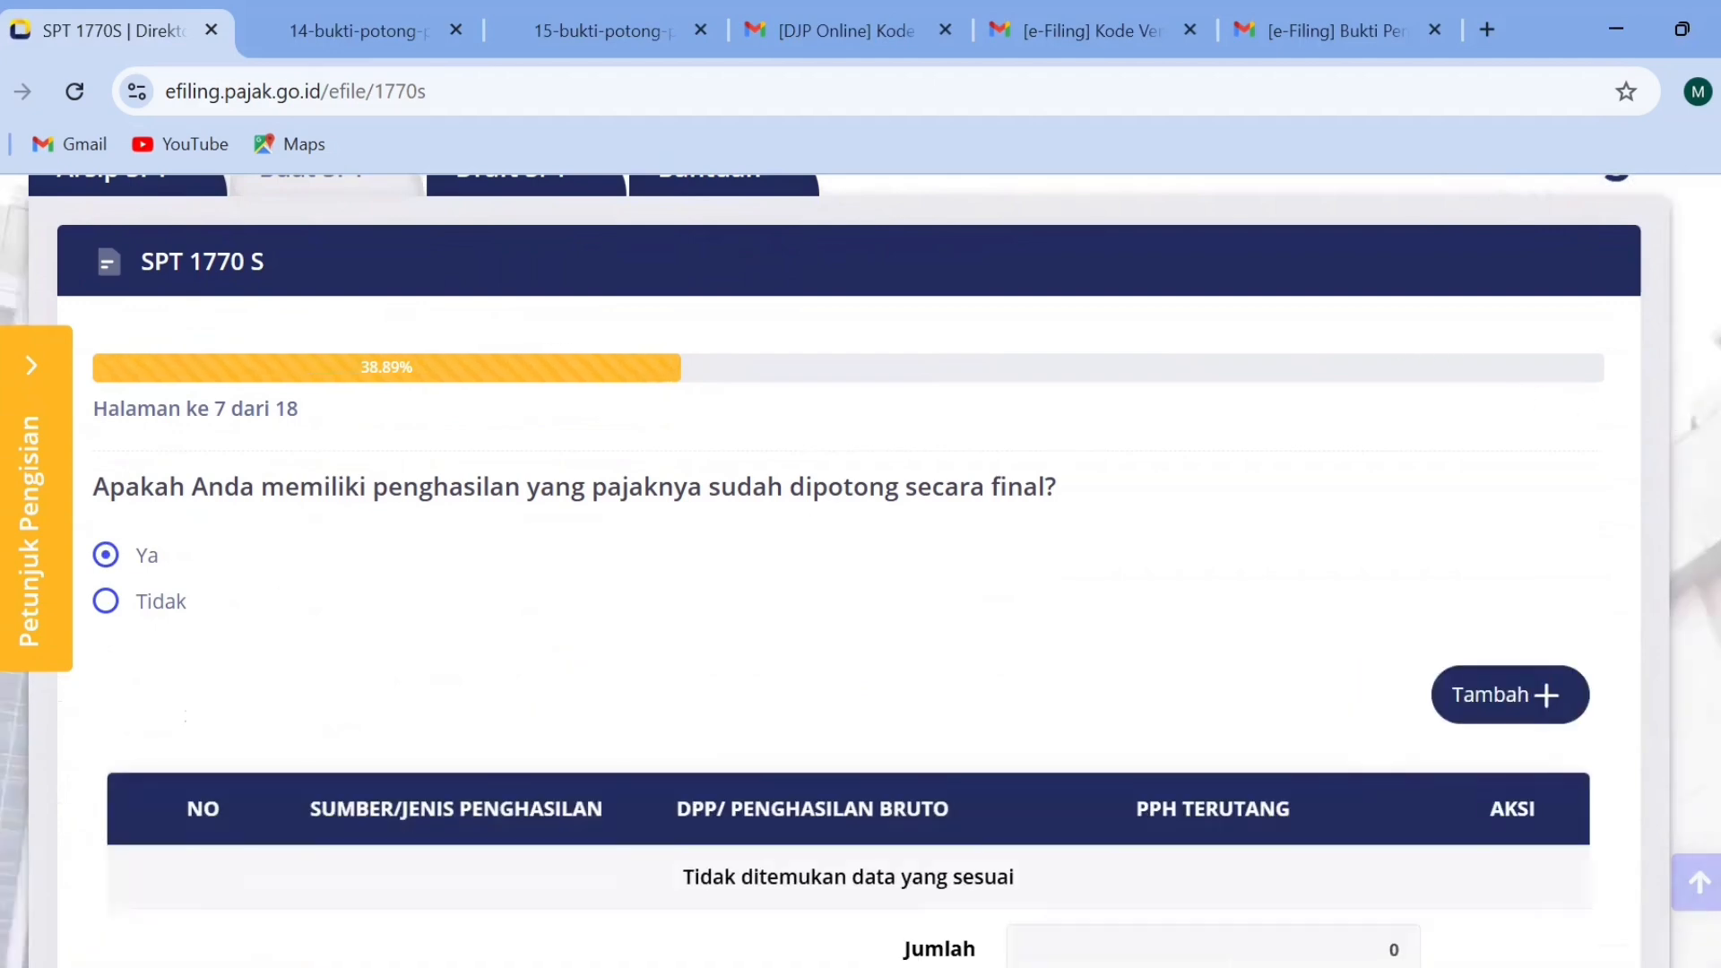
scroll(860, 574, down, 2)
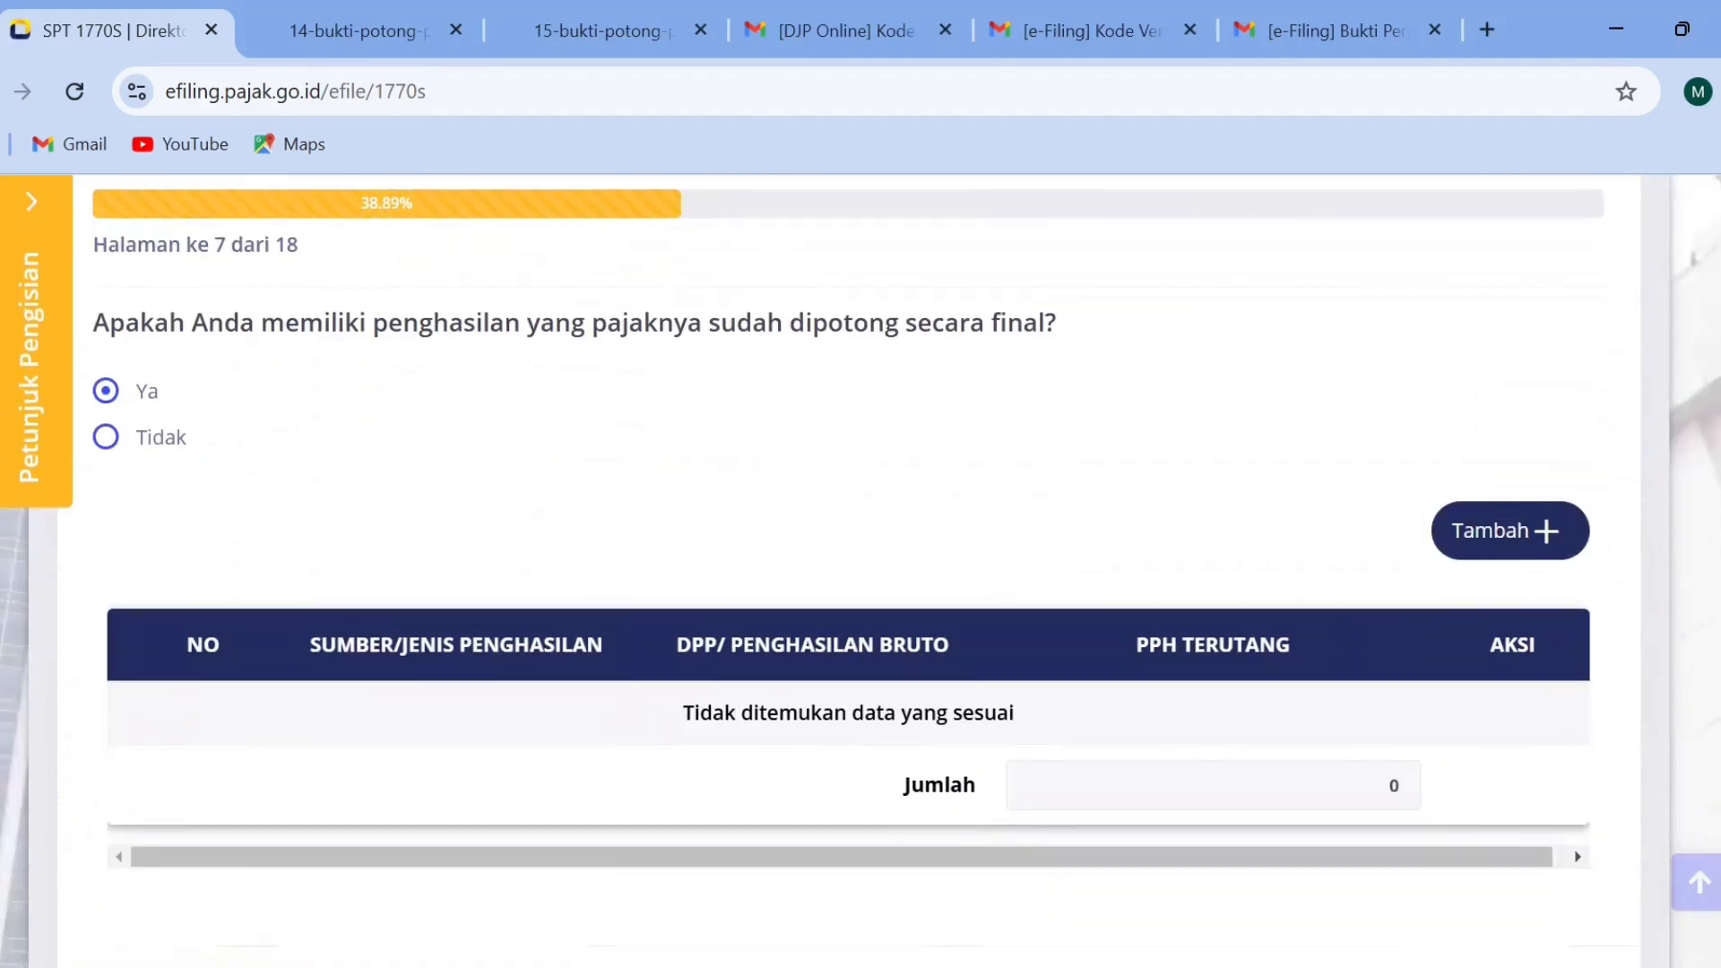
scroll(861, 574, up, 2)
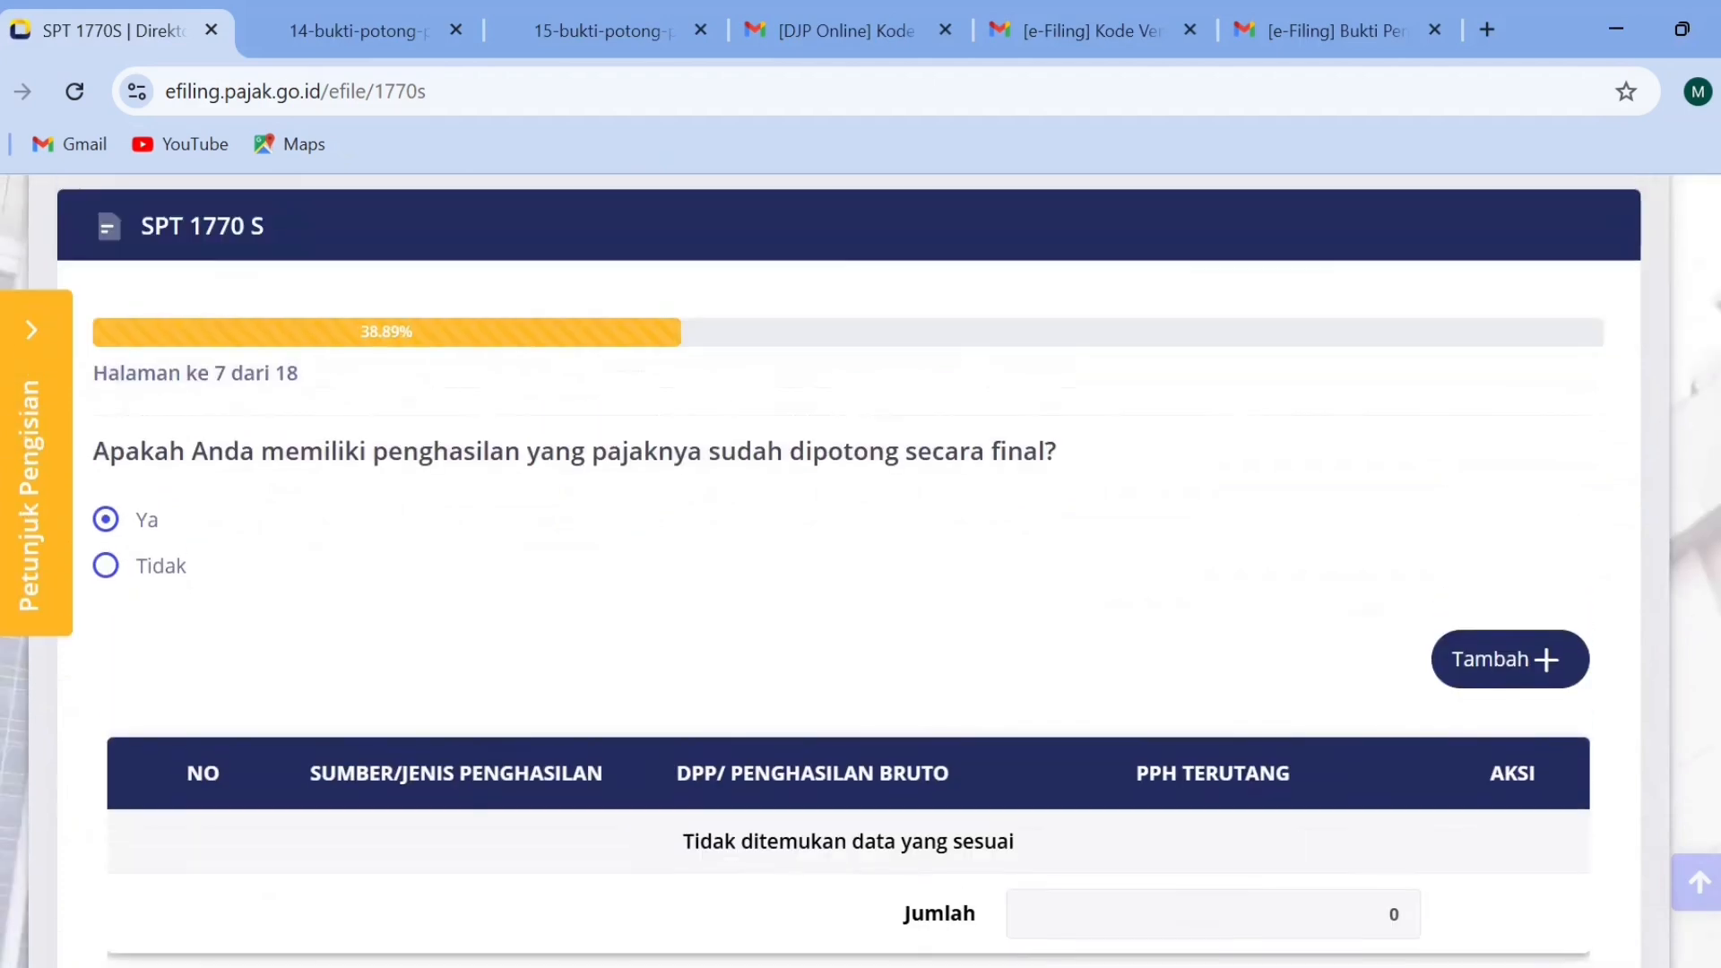
click(138, 576)
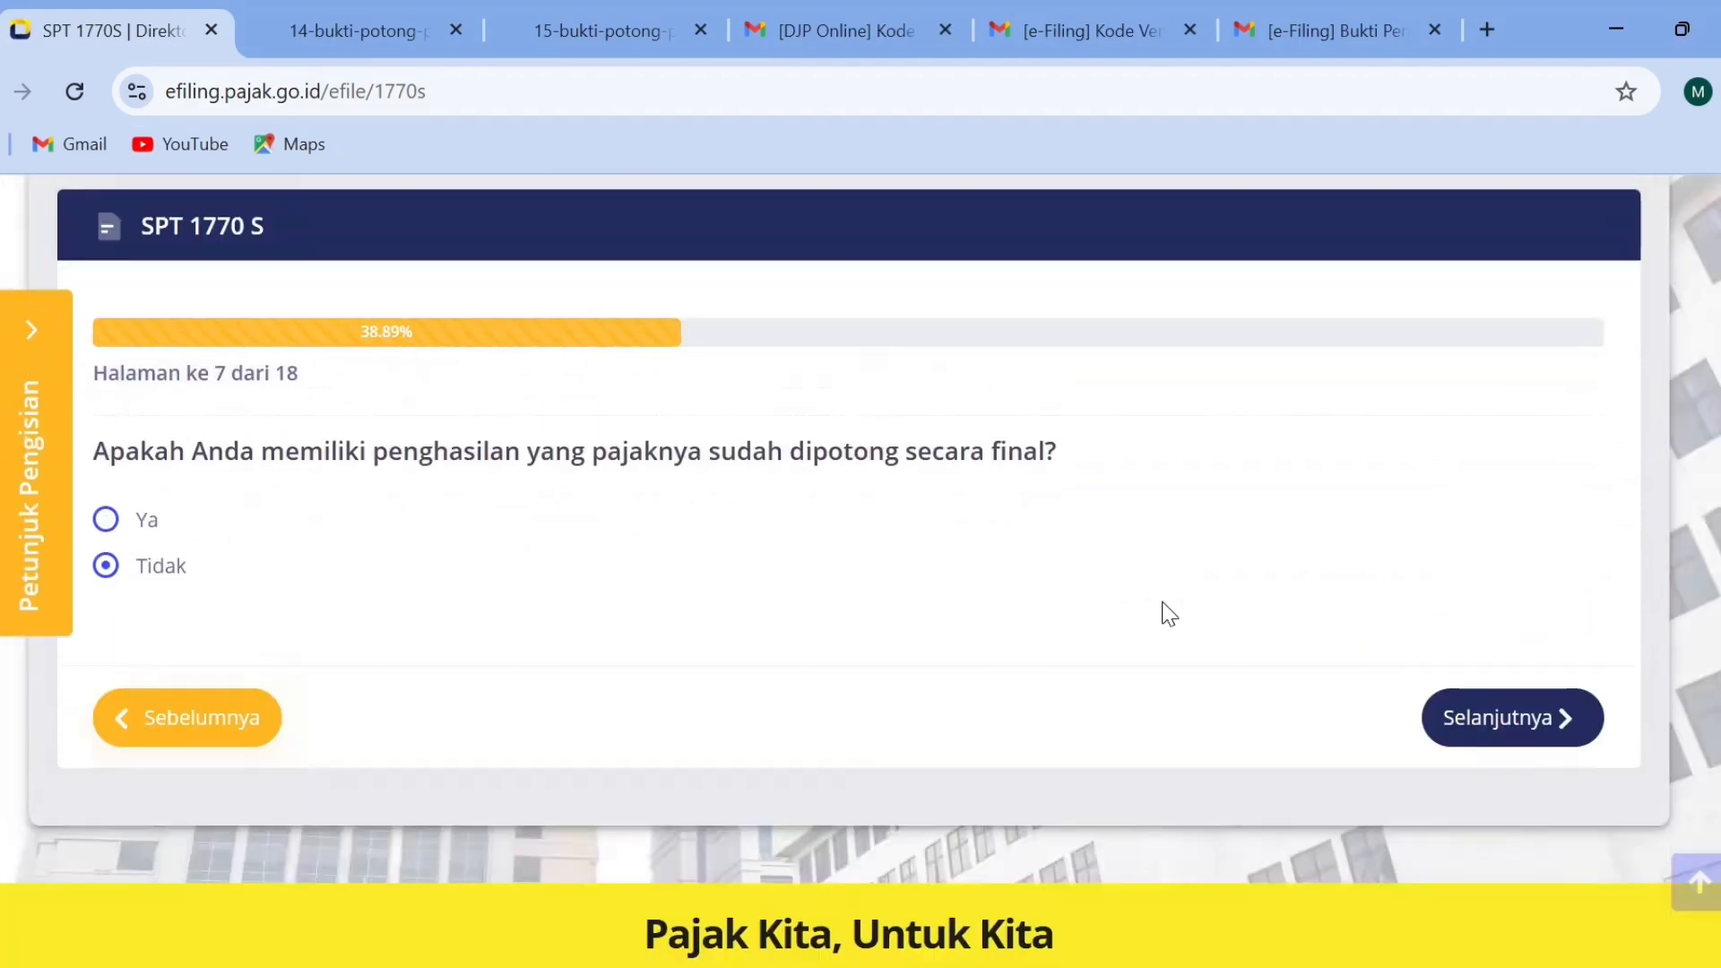
click(1515, 717)
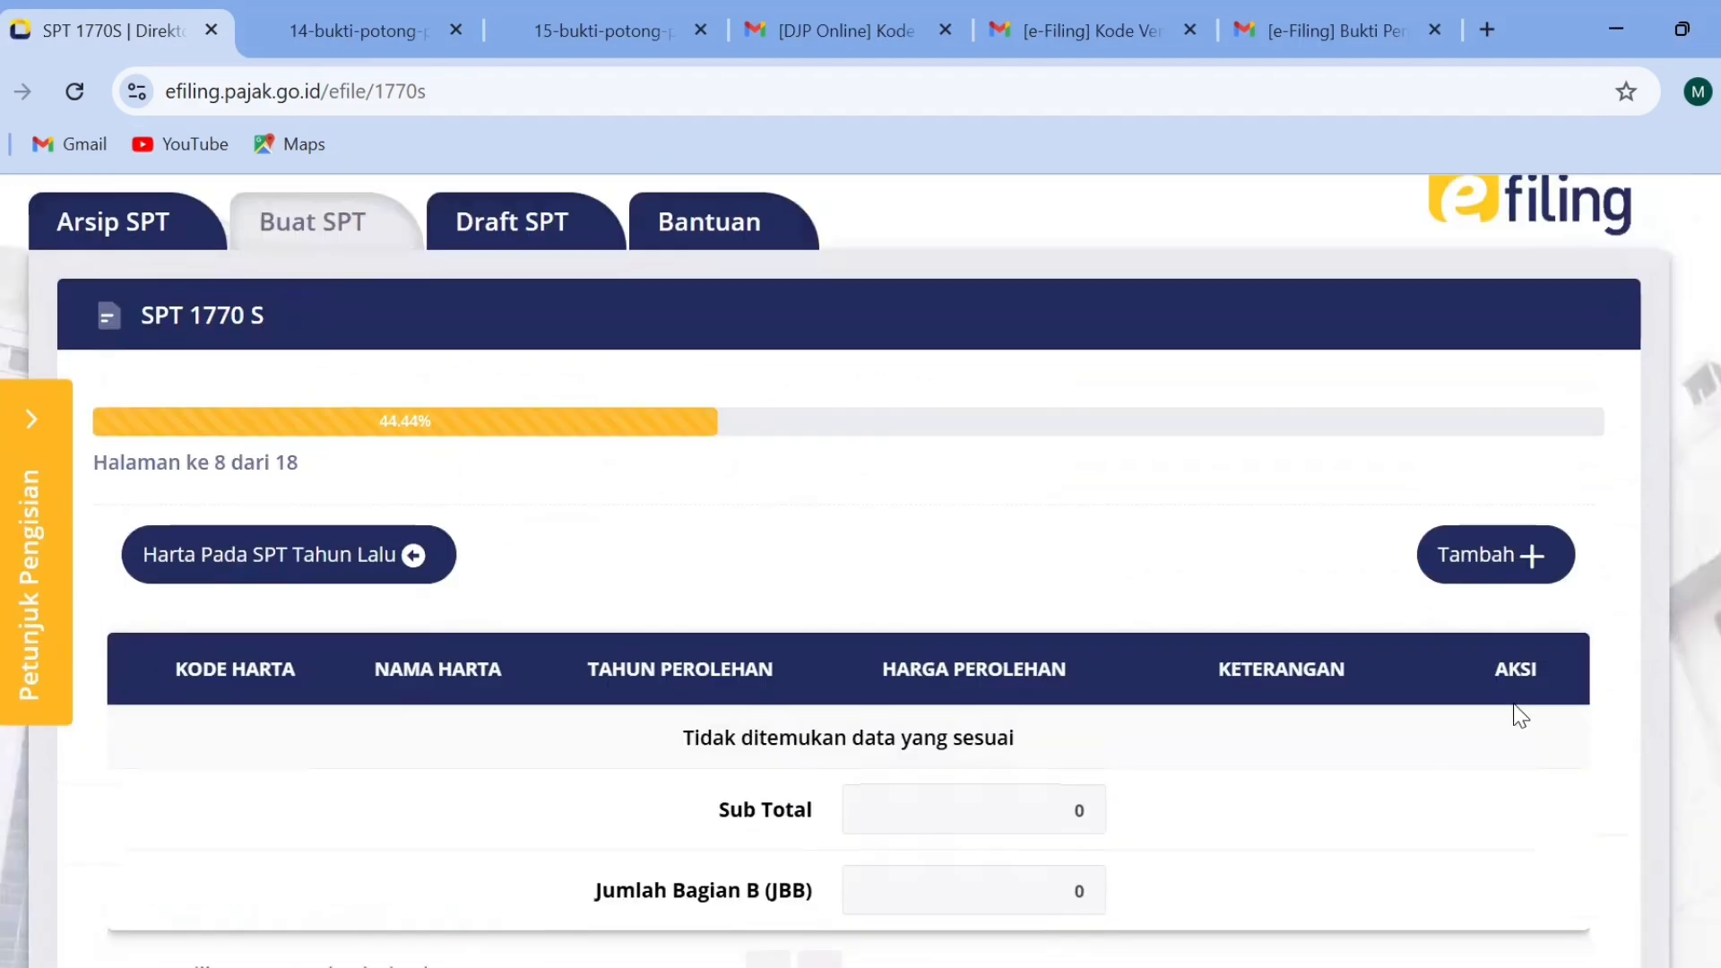
Add a new asset with Kode Harta 012-Tabungan and Nama Harta BANK MANDIRI.
scroll(1383, 545, down, 4)
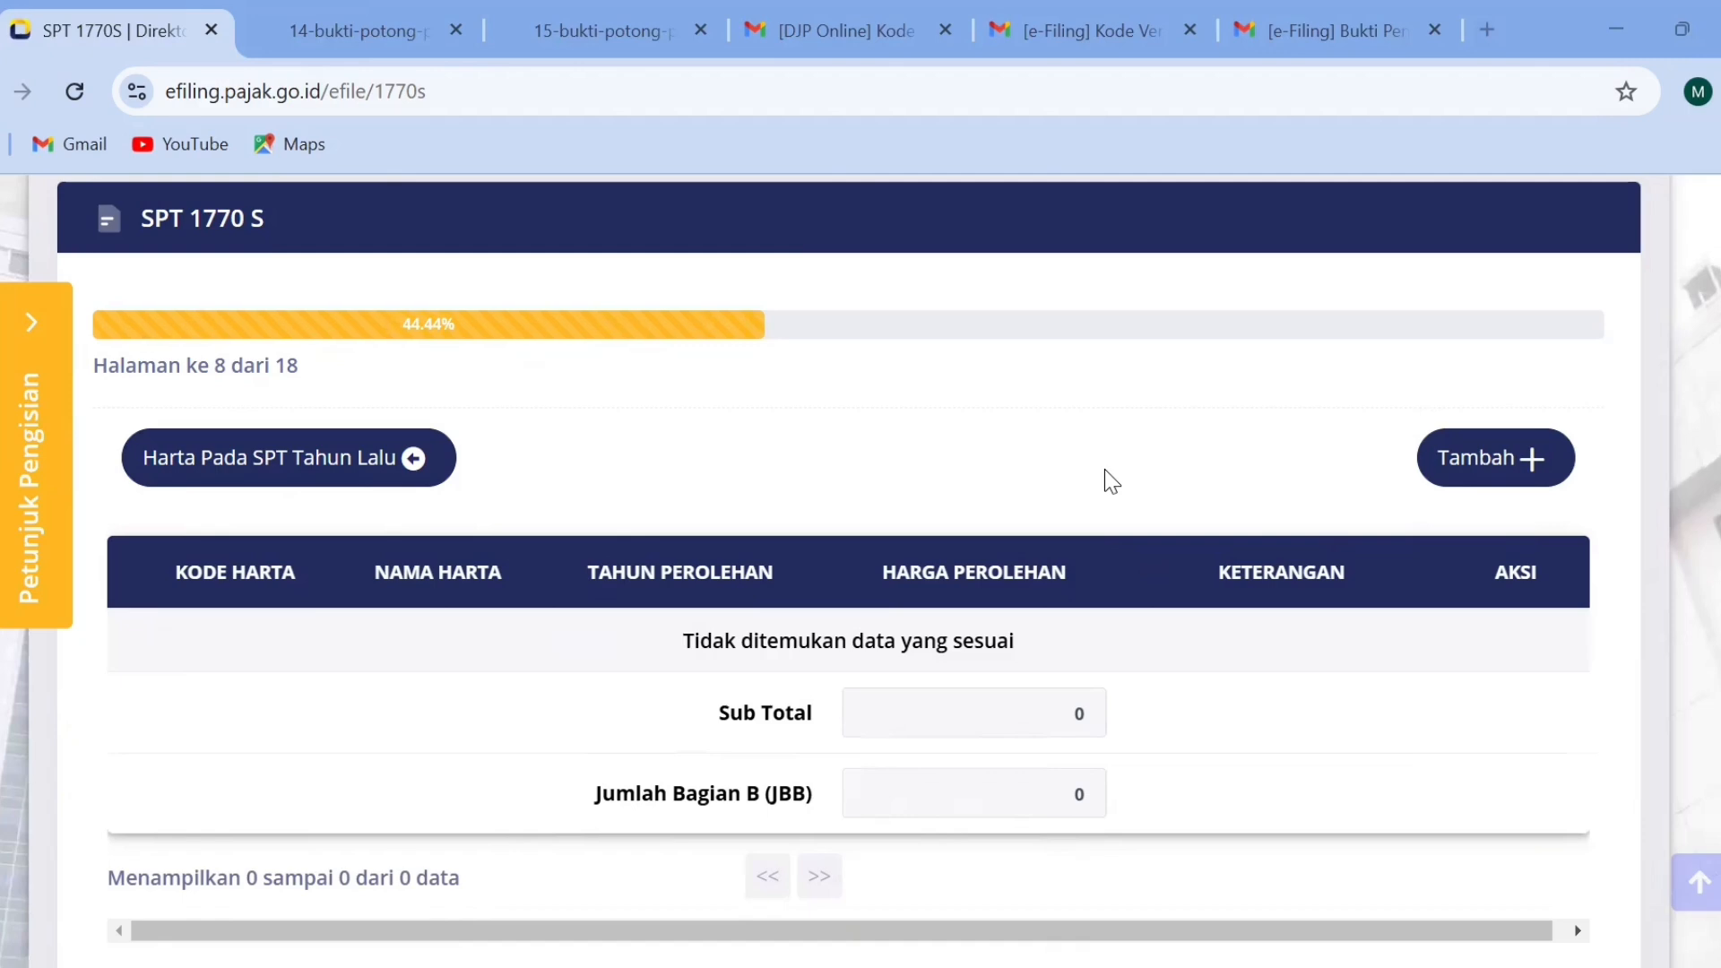
scroll(1037, 564, down, 3)
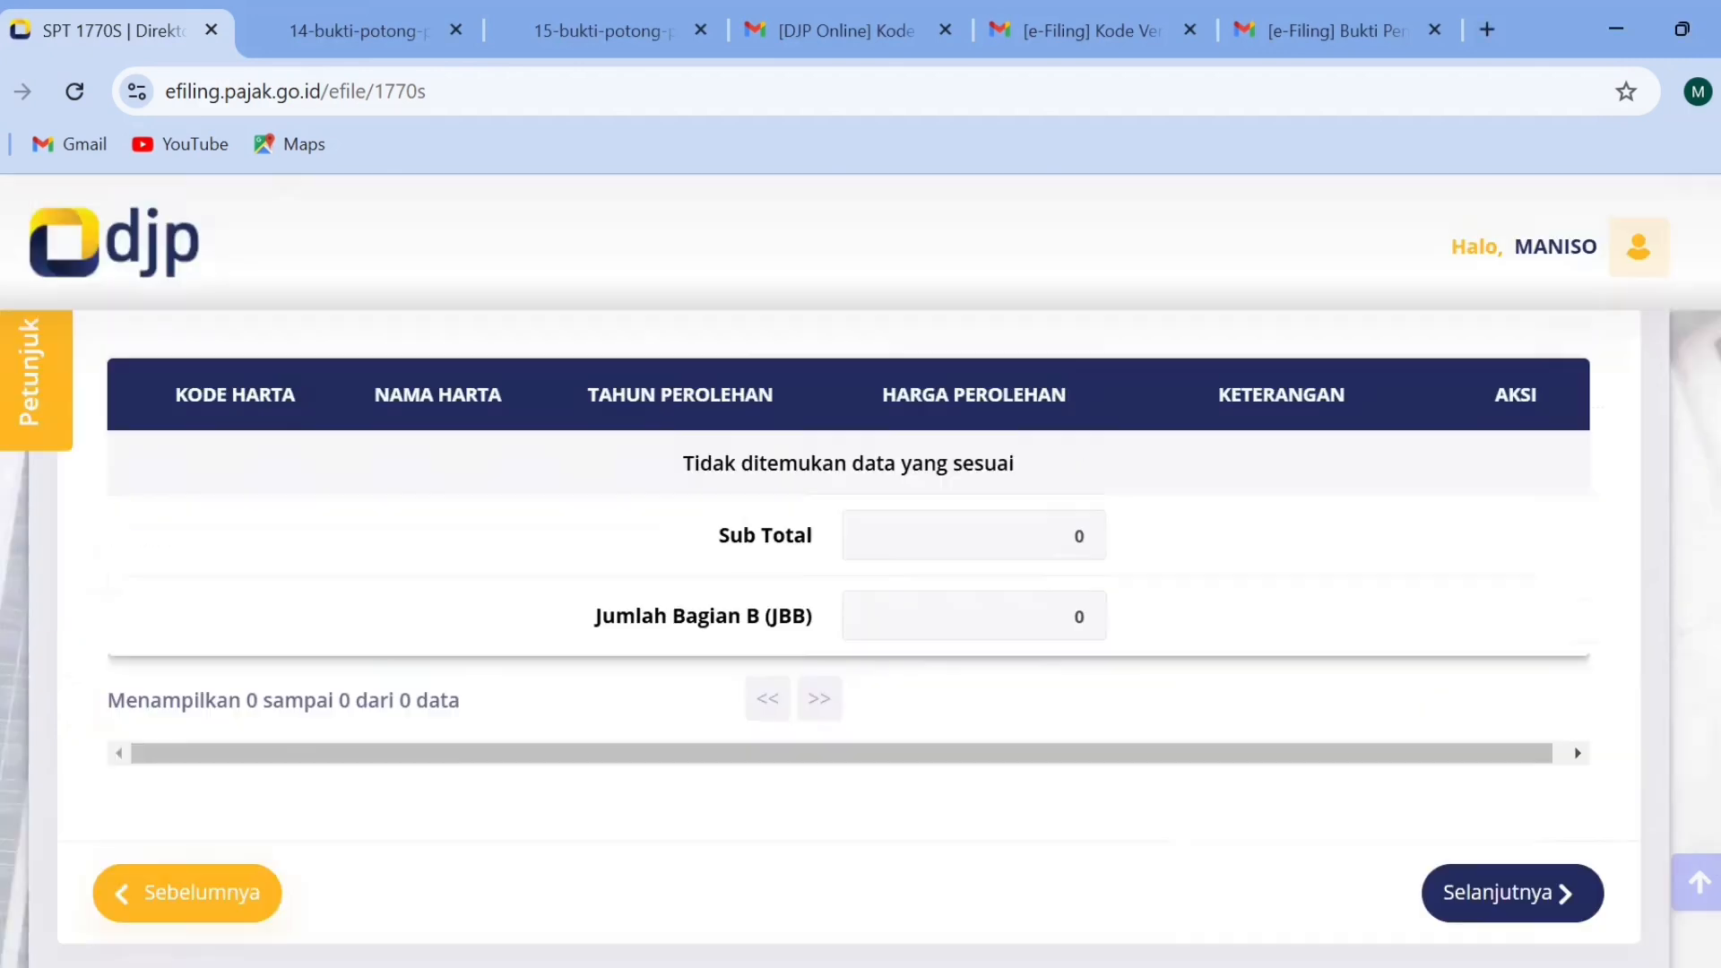
scroll(1037, 564, up, 3)
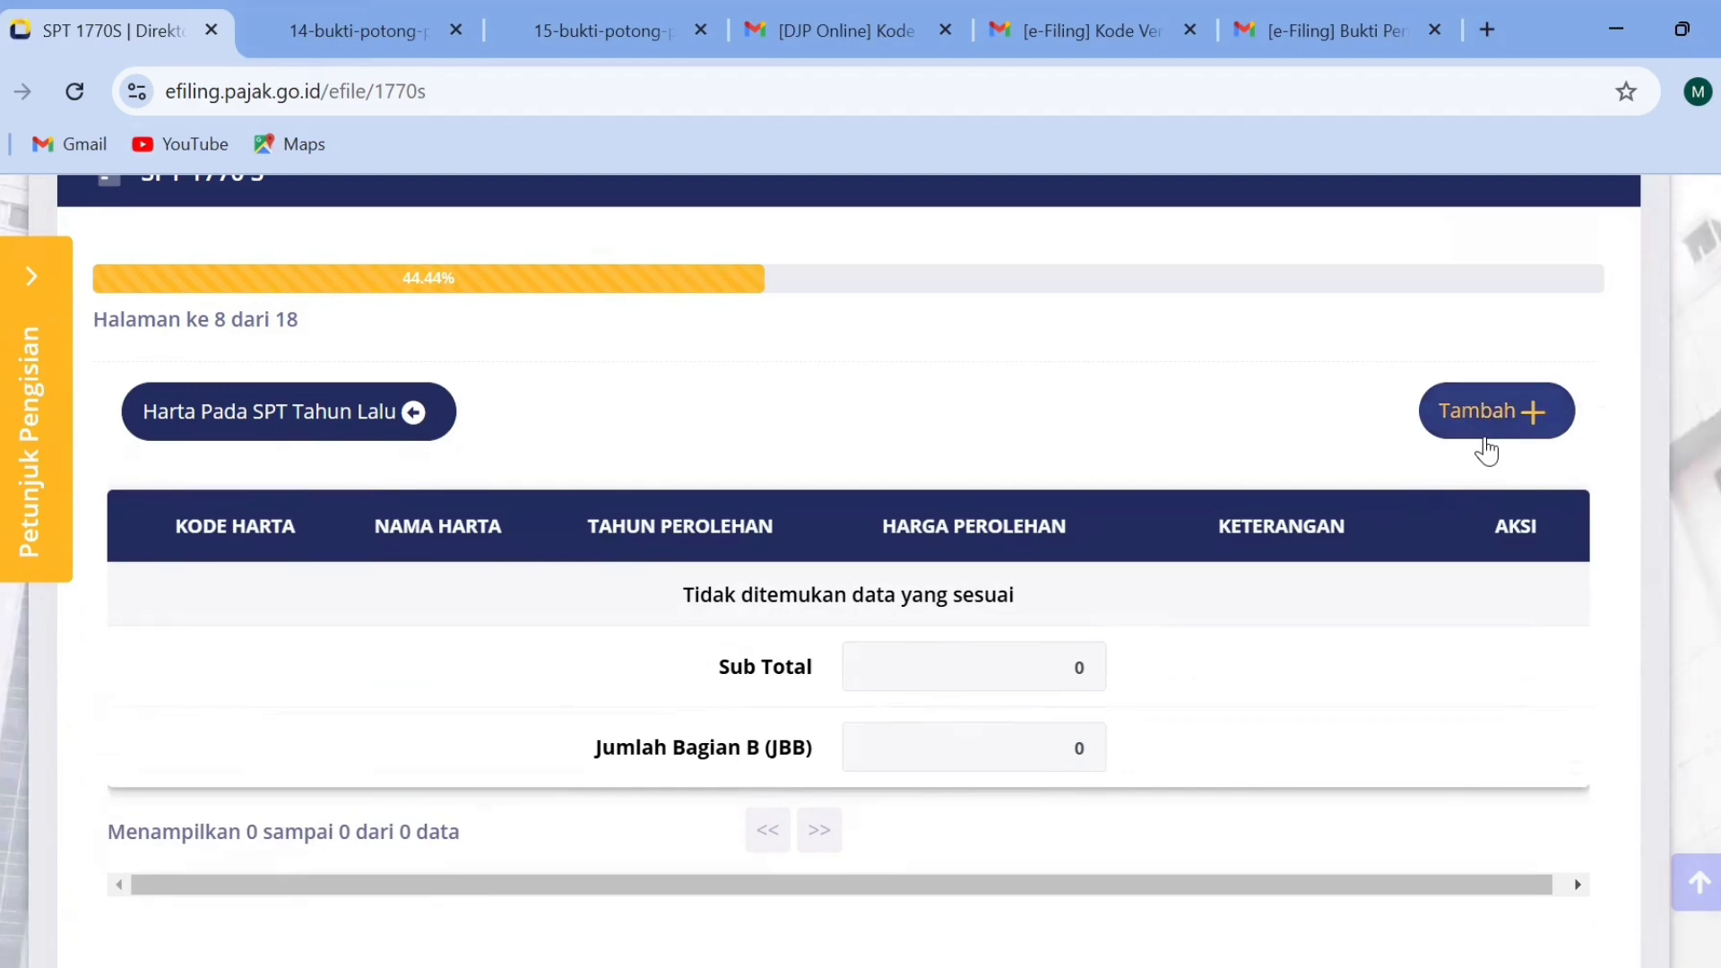
click(1485, 441)
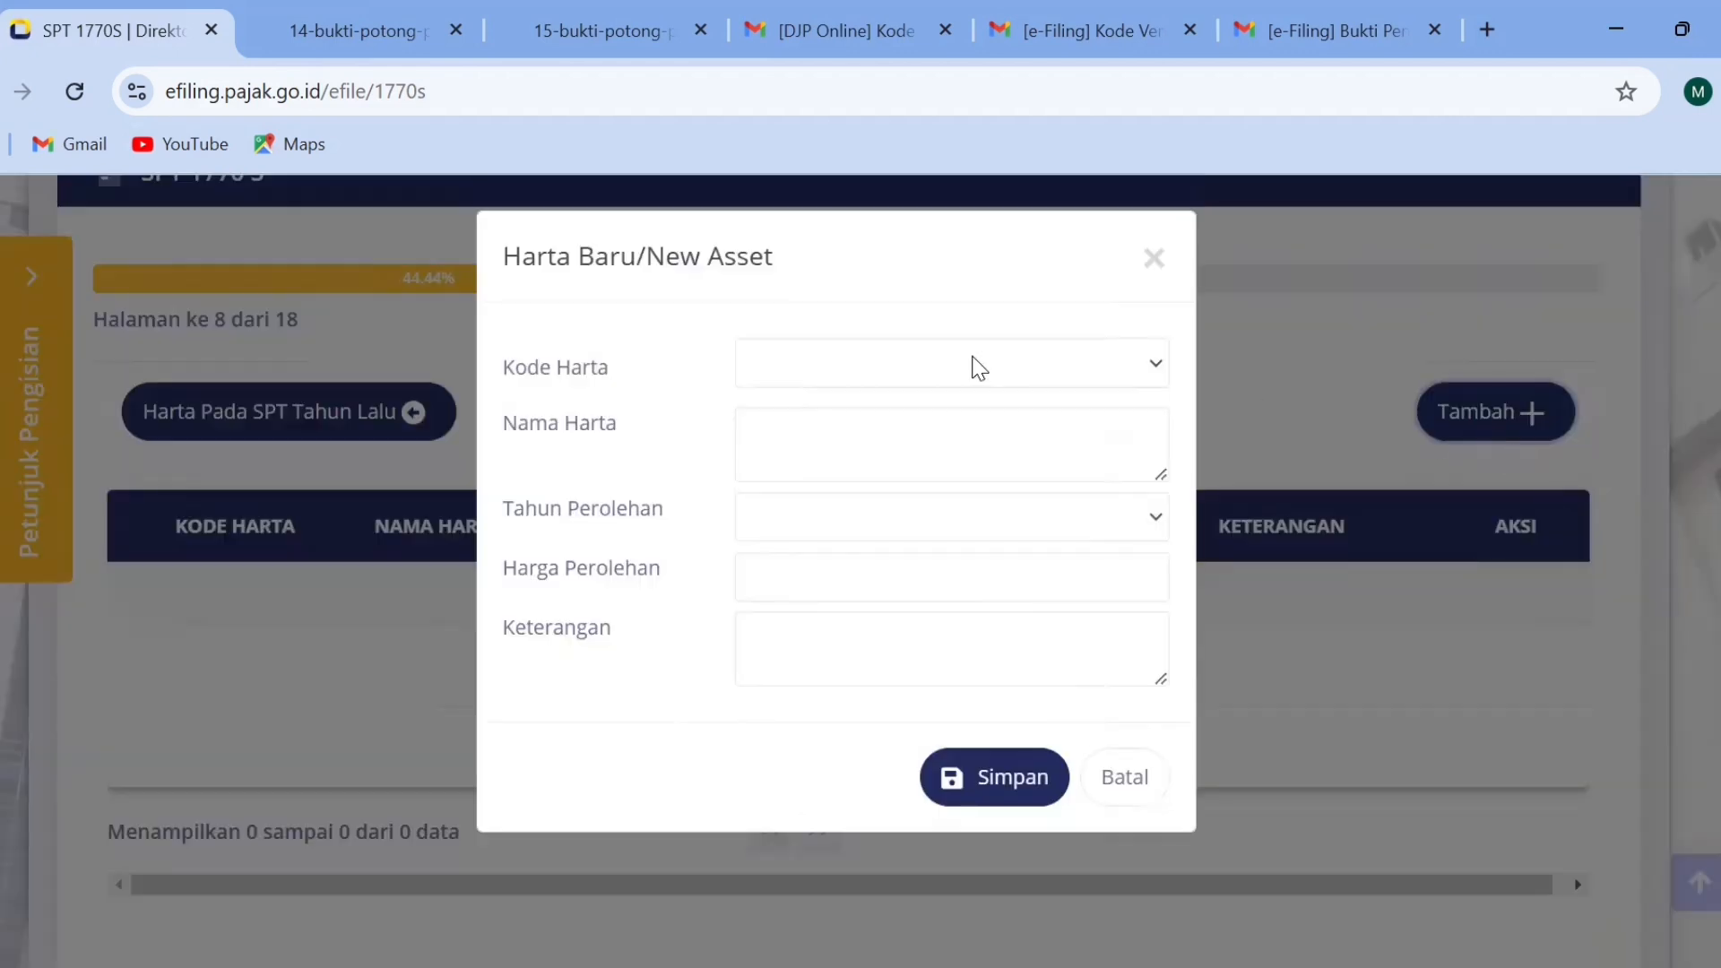
click(978, 368)
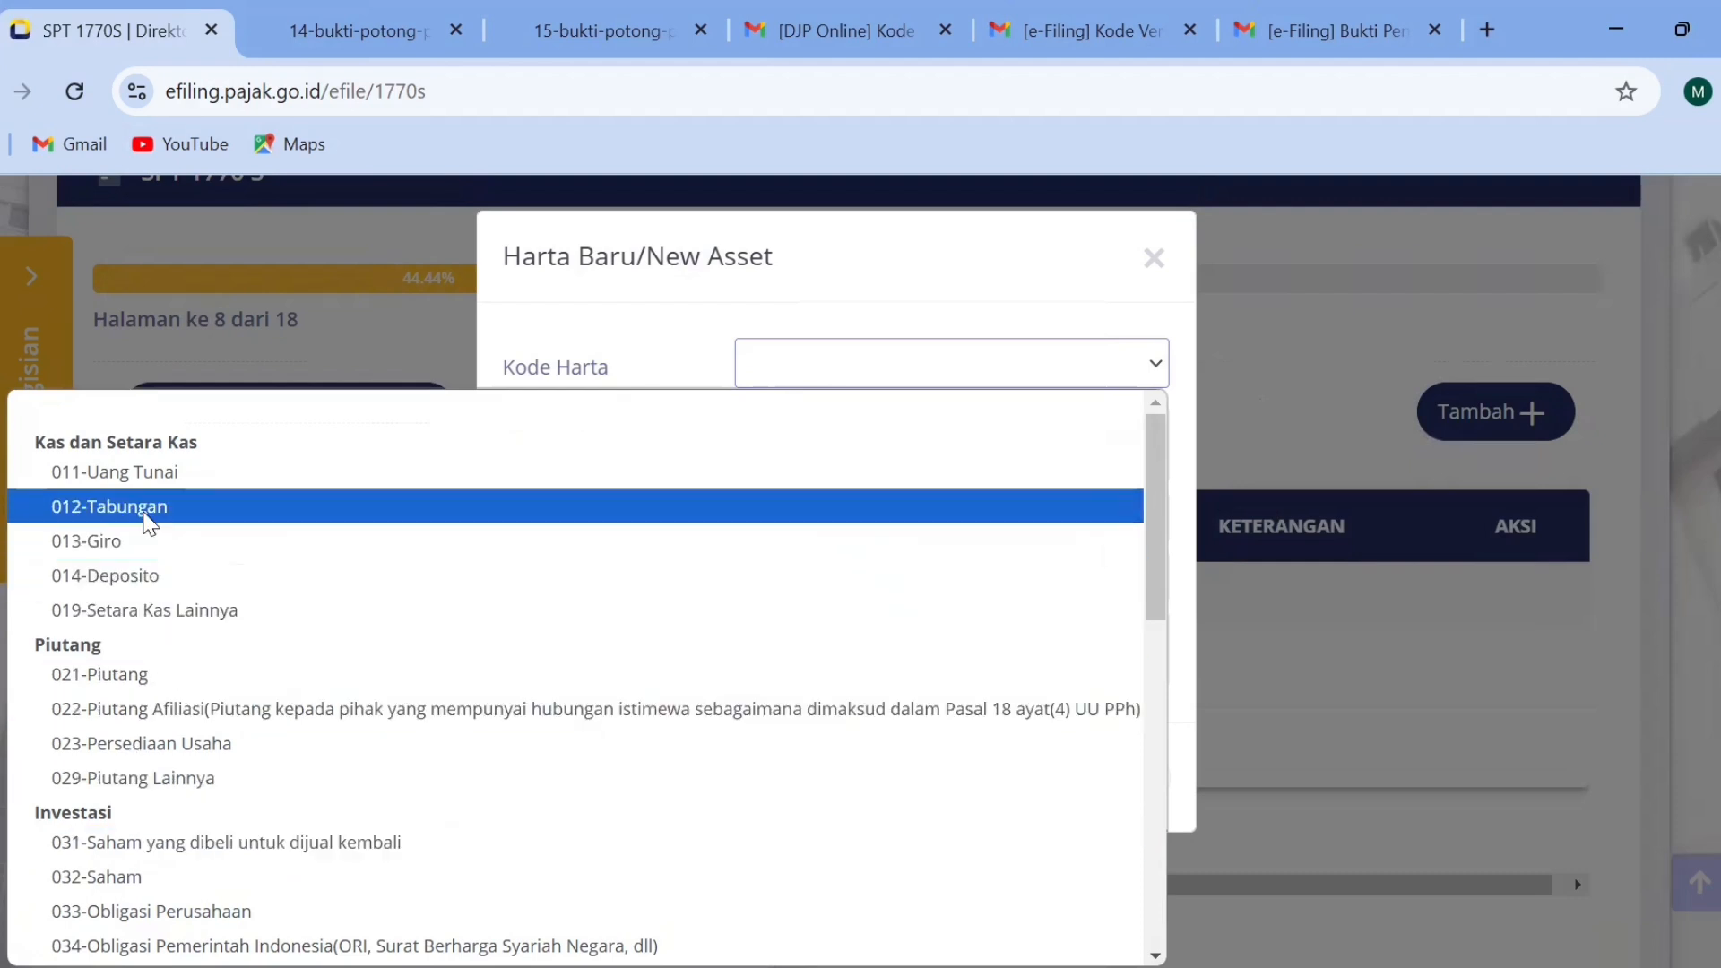
click(905, 457)
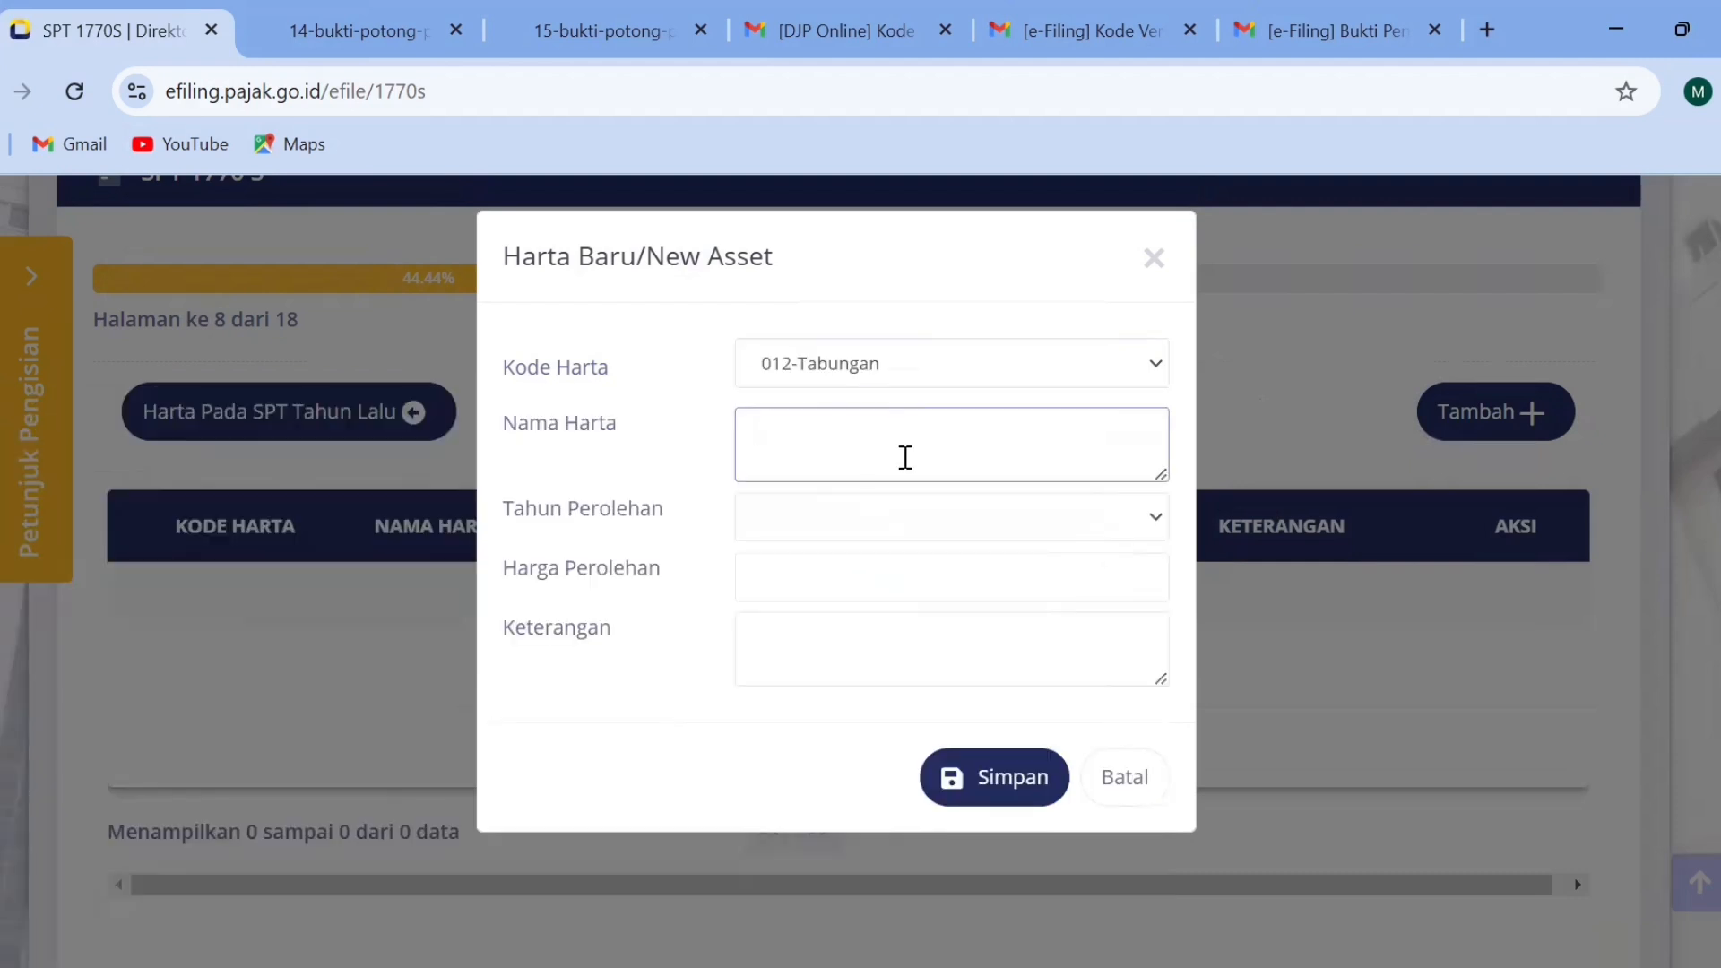
text(BANK MANDIARI)
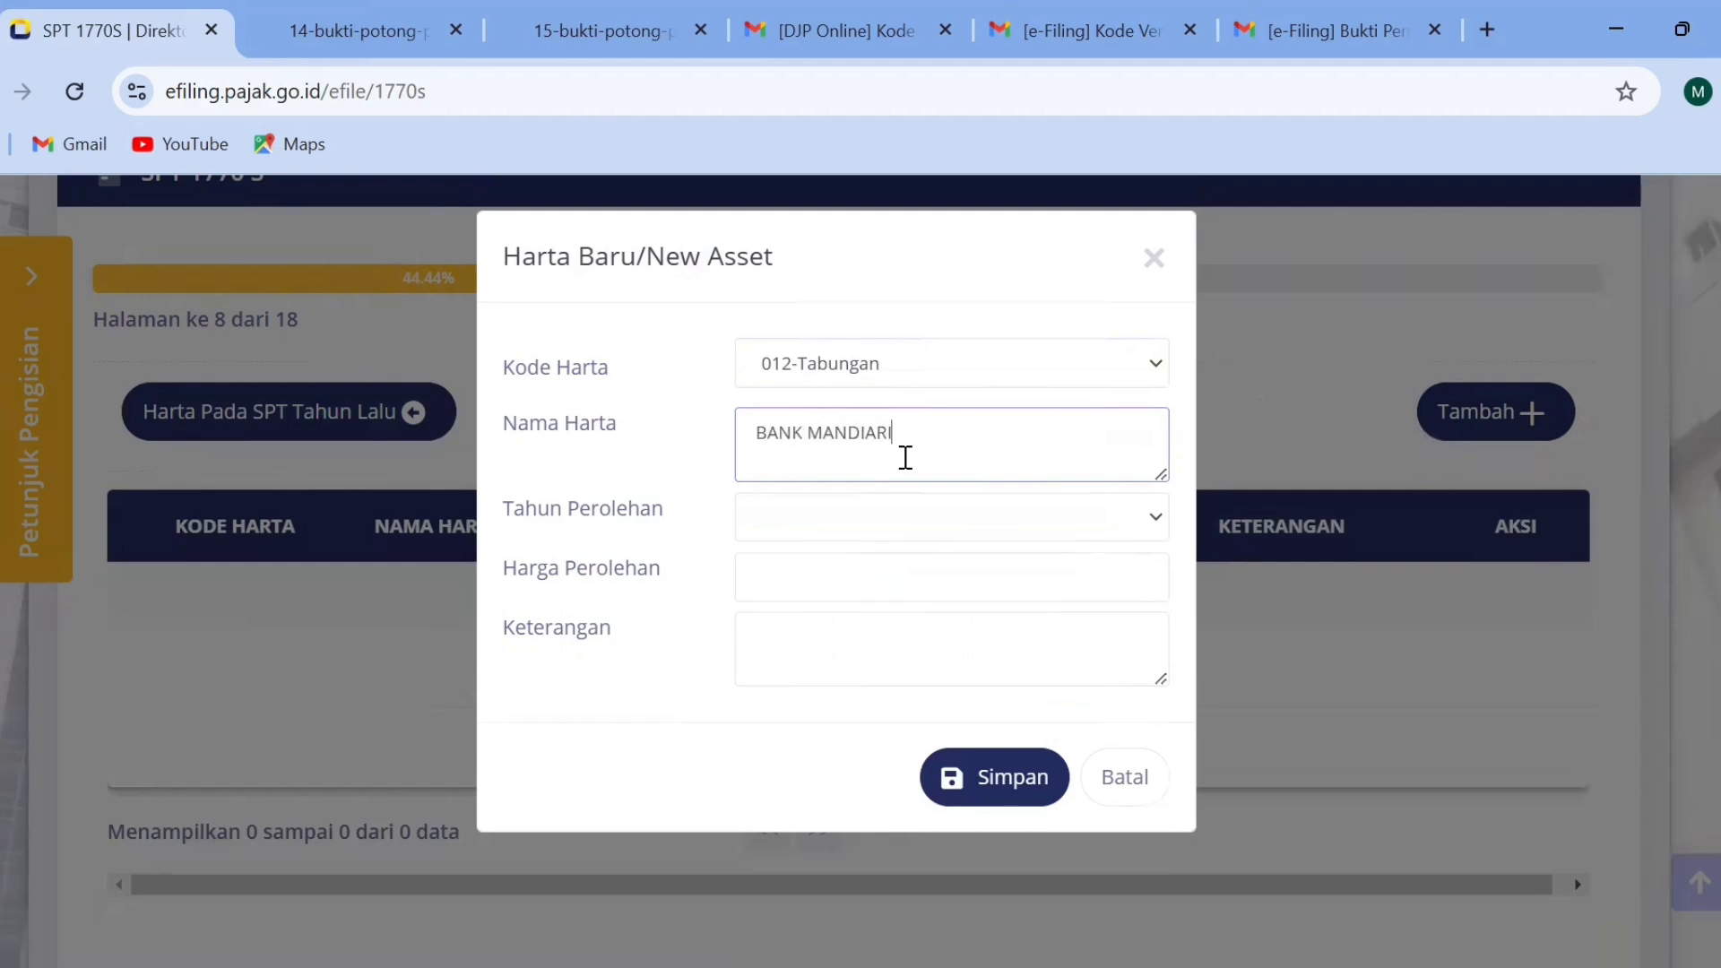
key(BackSpace)
key(BackSpace)
key(BackSpace)
text(RI)
Set the asset's Tahun Perolehan to 2024, Harga Perolehan to 50.000.000 and Keterangan to "-".
key(Tab)
key(Down)
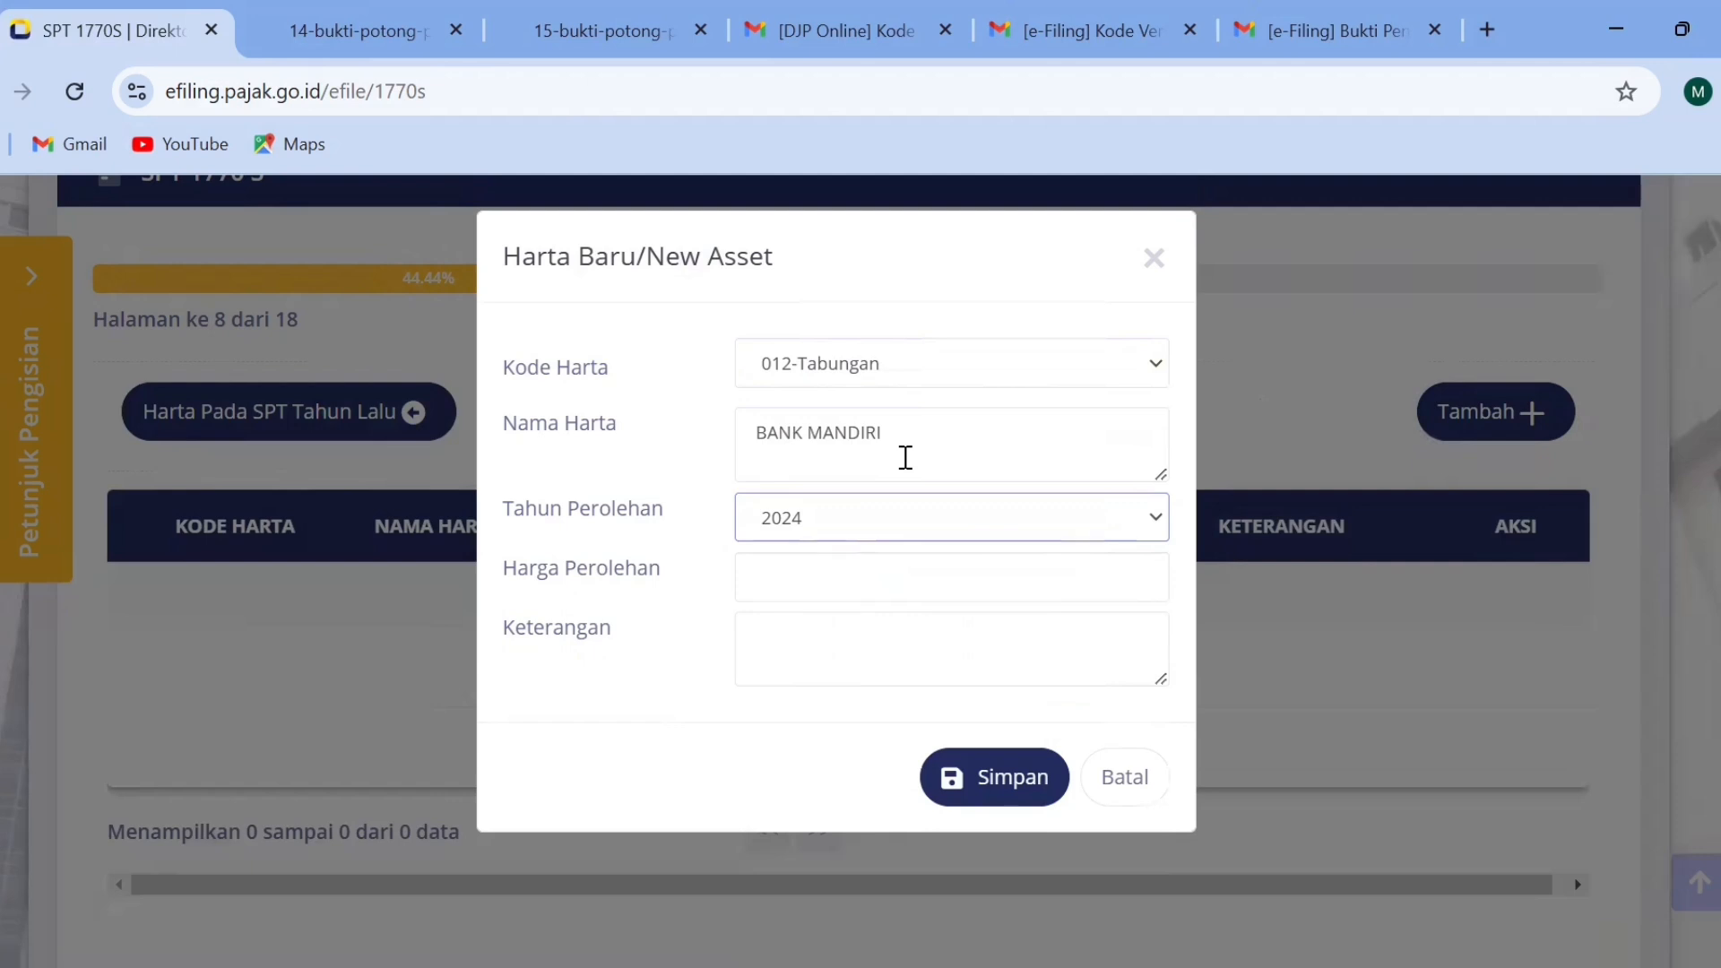
key(Tab)
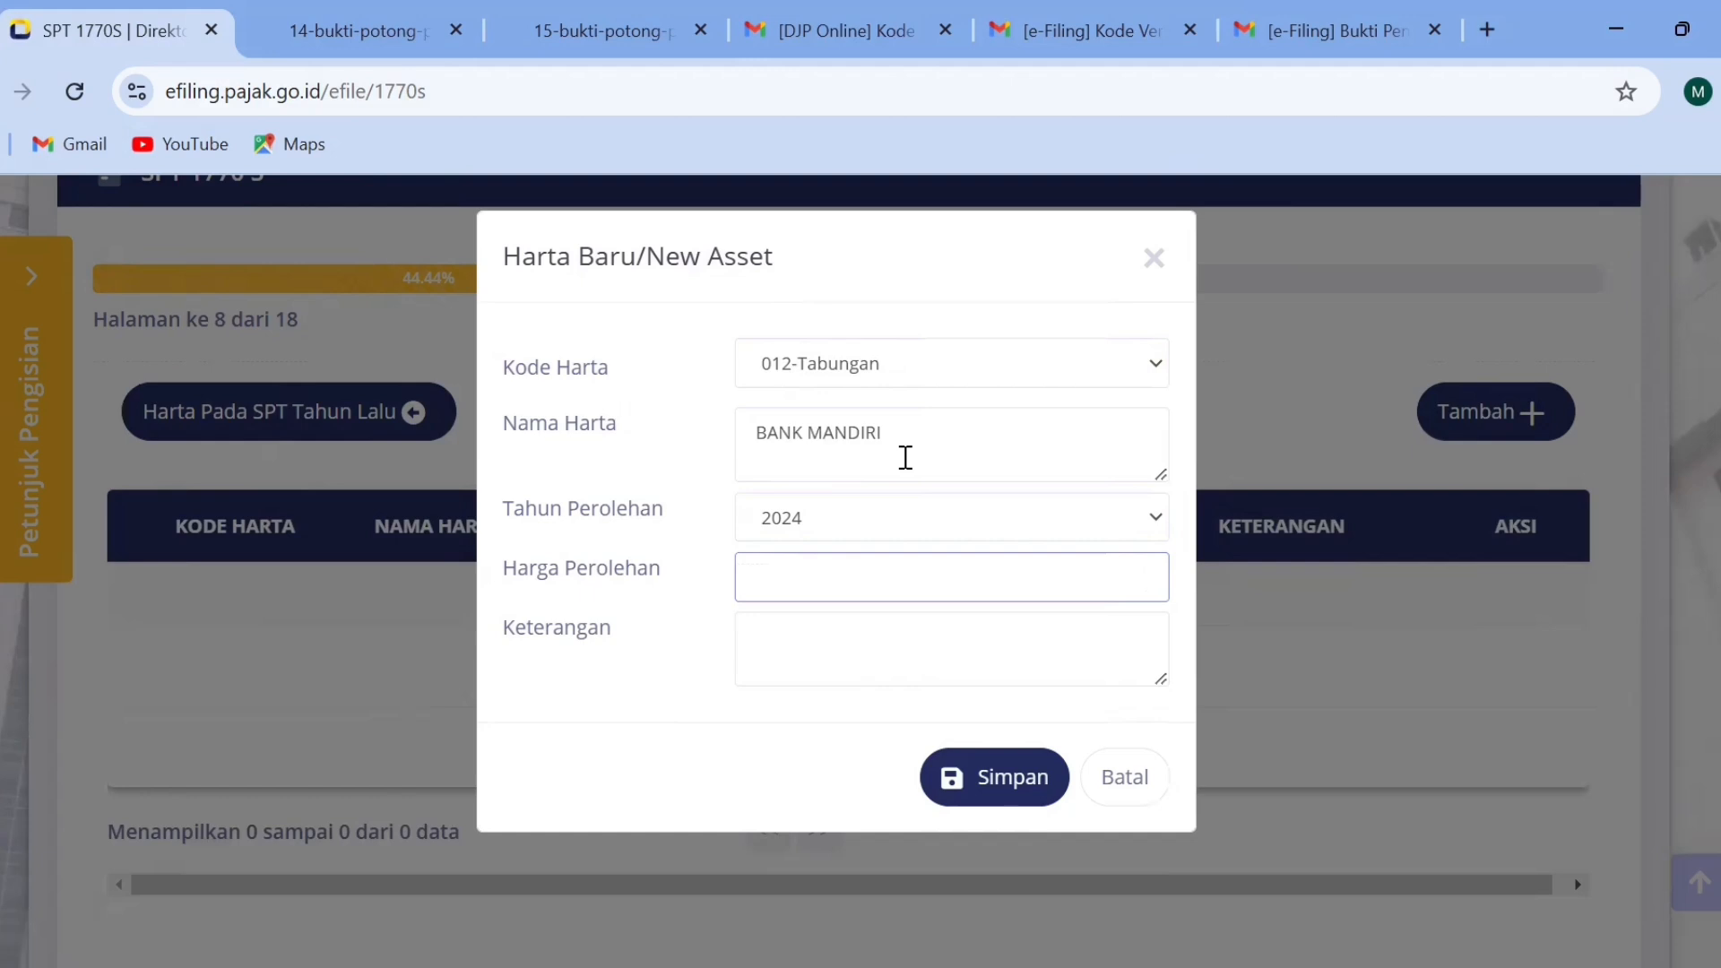
text(50000000)
key(Tab)
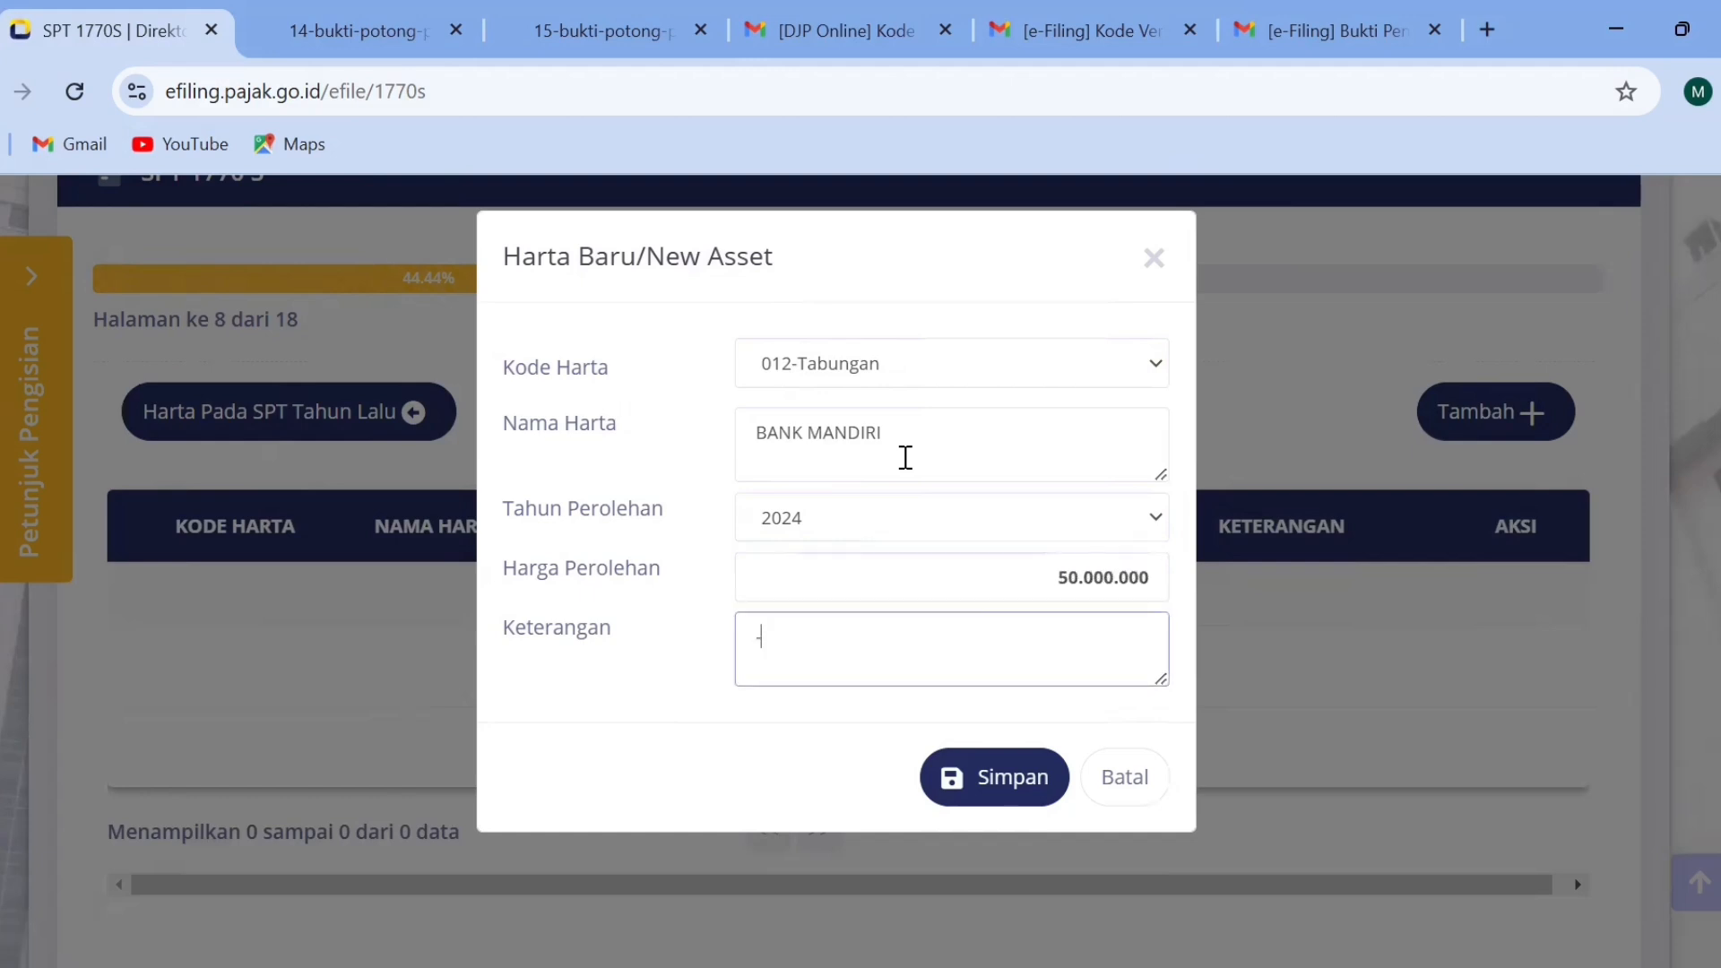
text(-)
Save the new asset and continue to page 9 on debts.
click(986, 773)
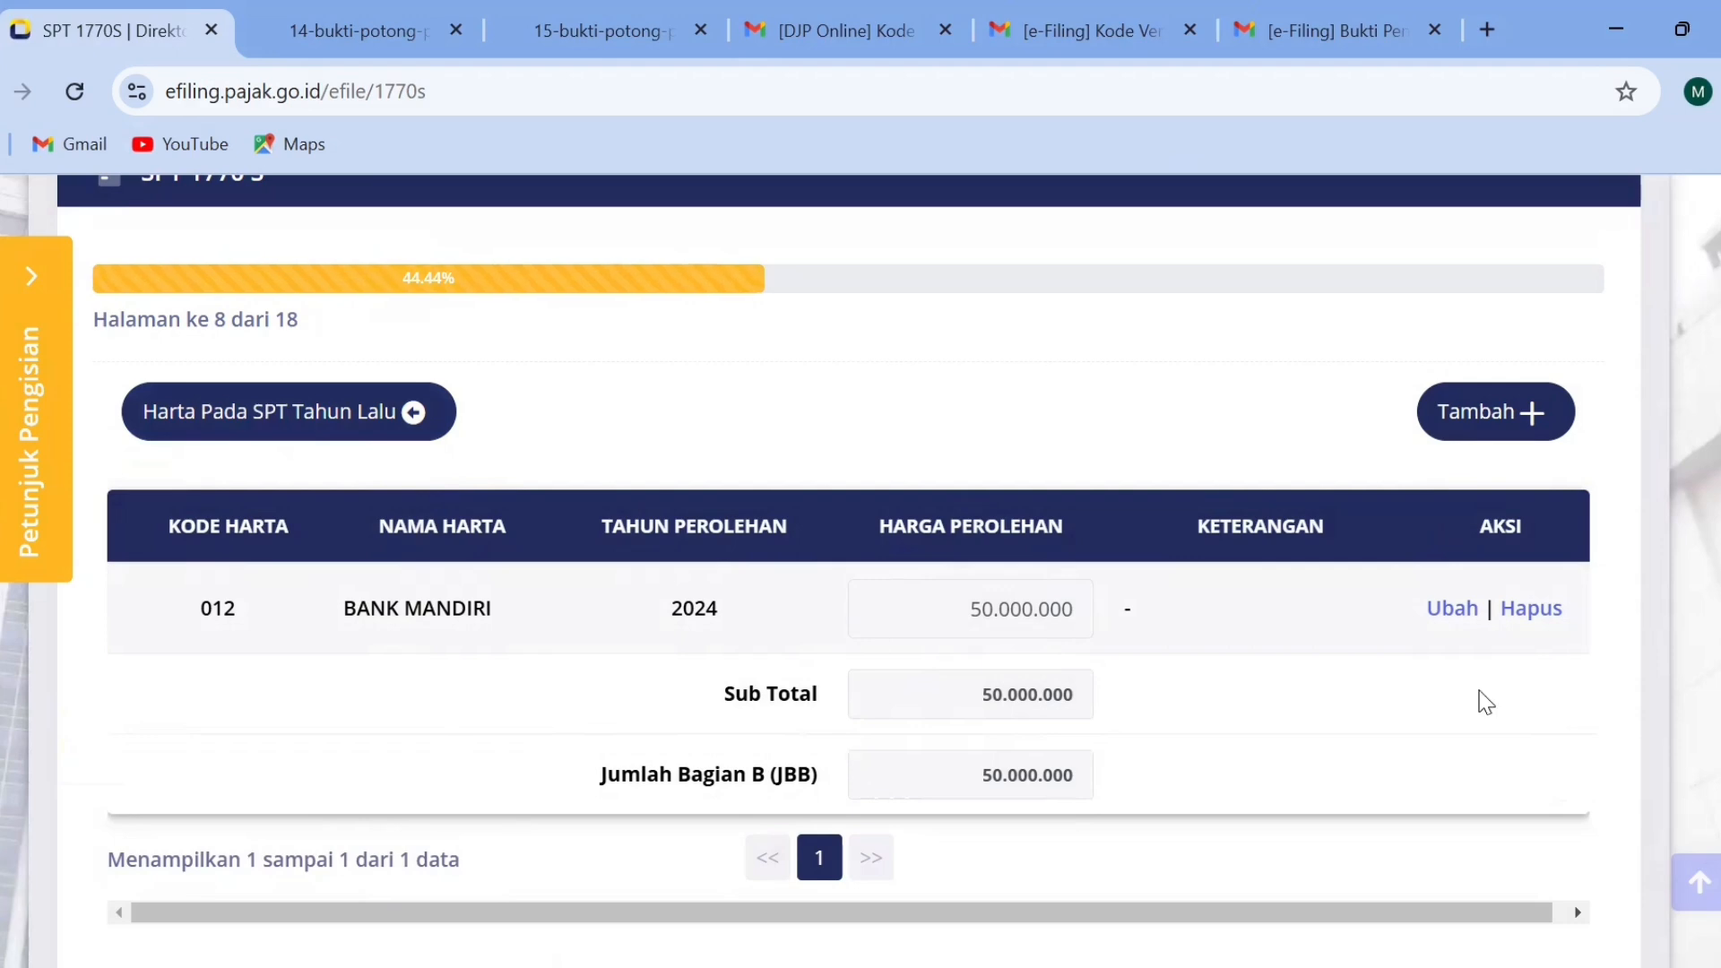
scroll(860, 573, down, 3)
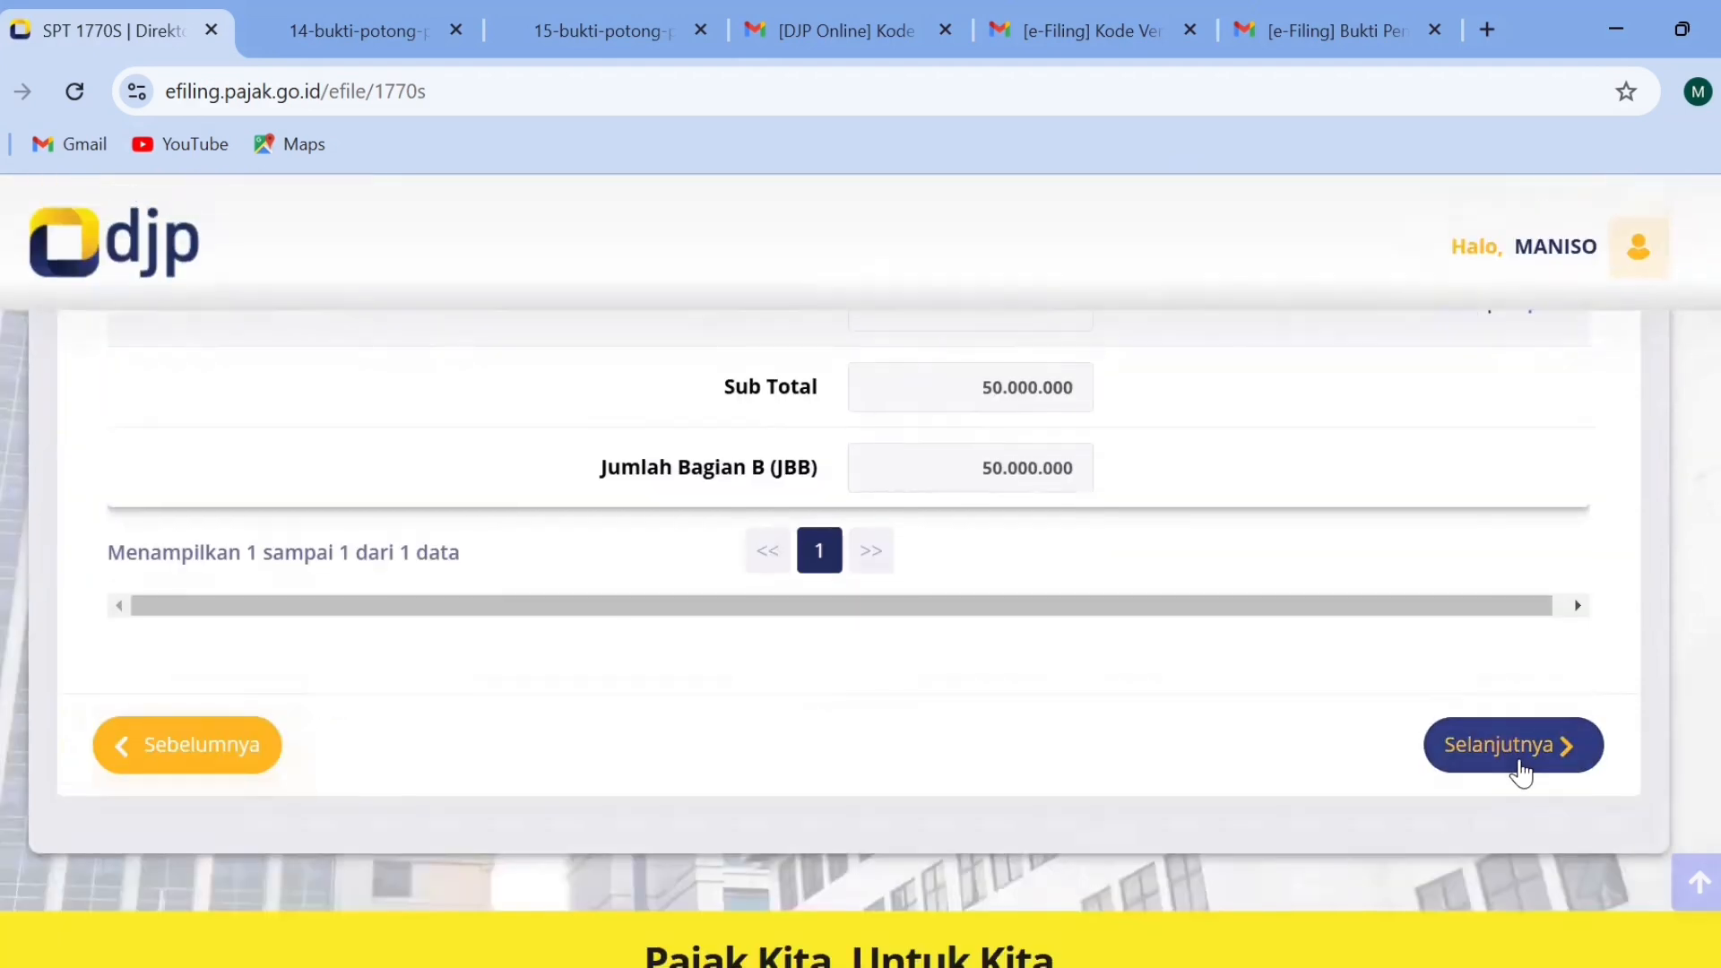
click(1515, 753)
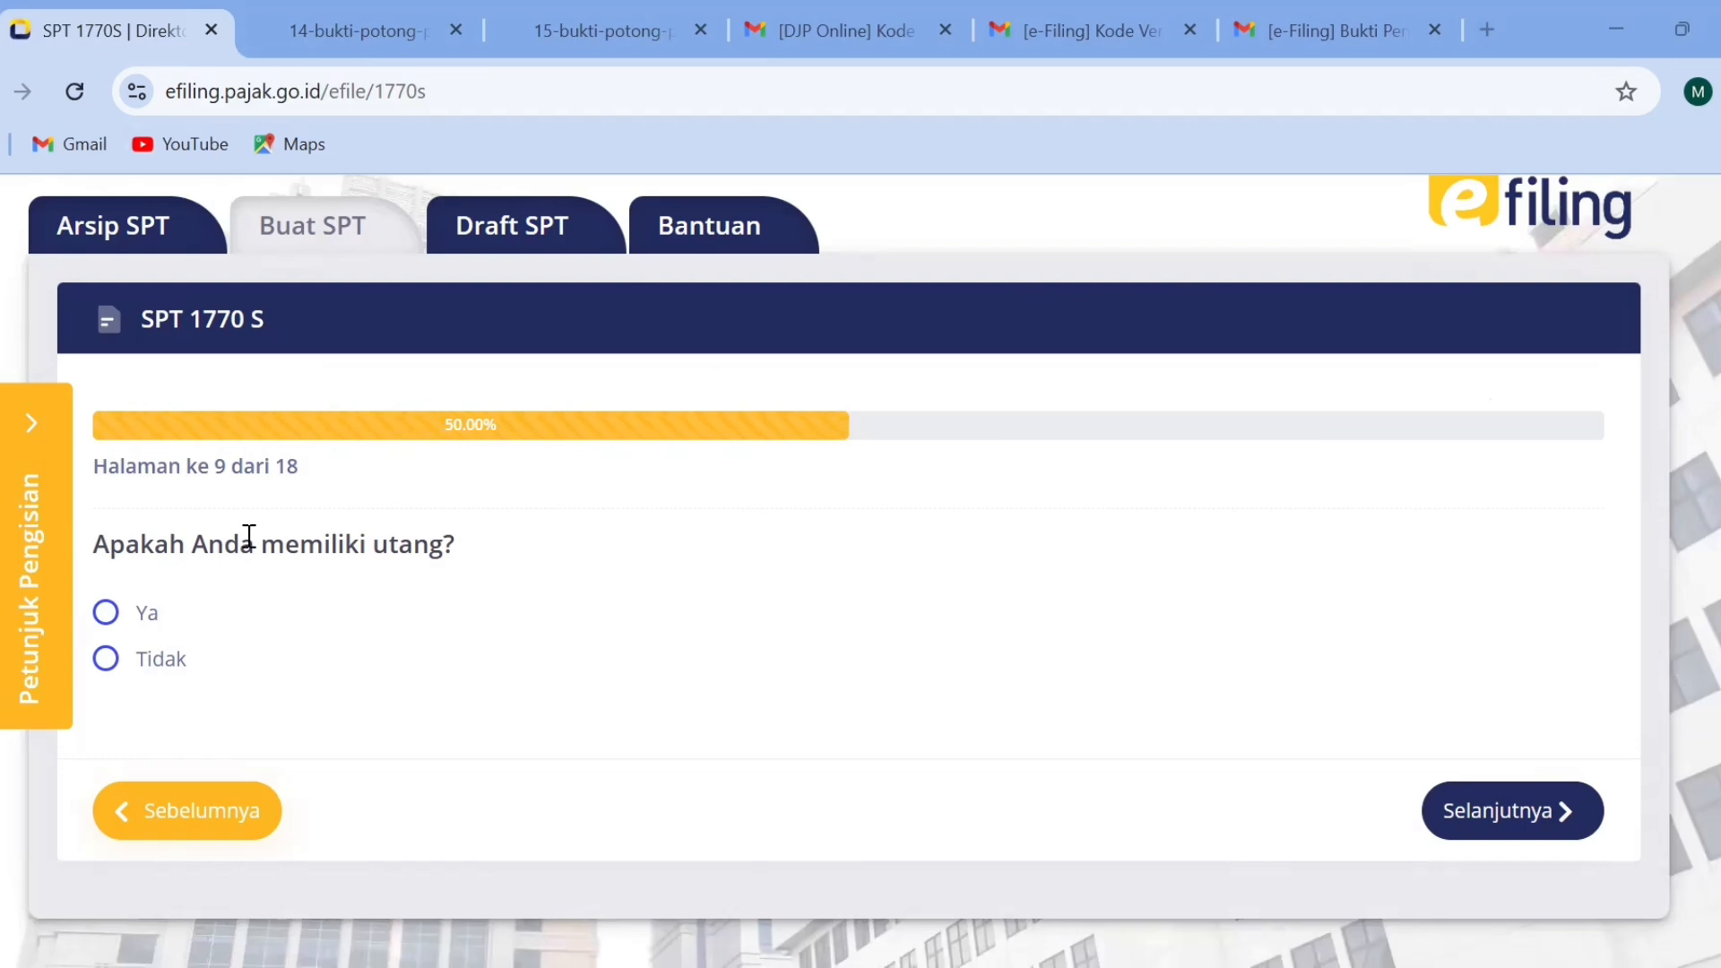
click(108, 613)
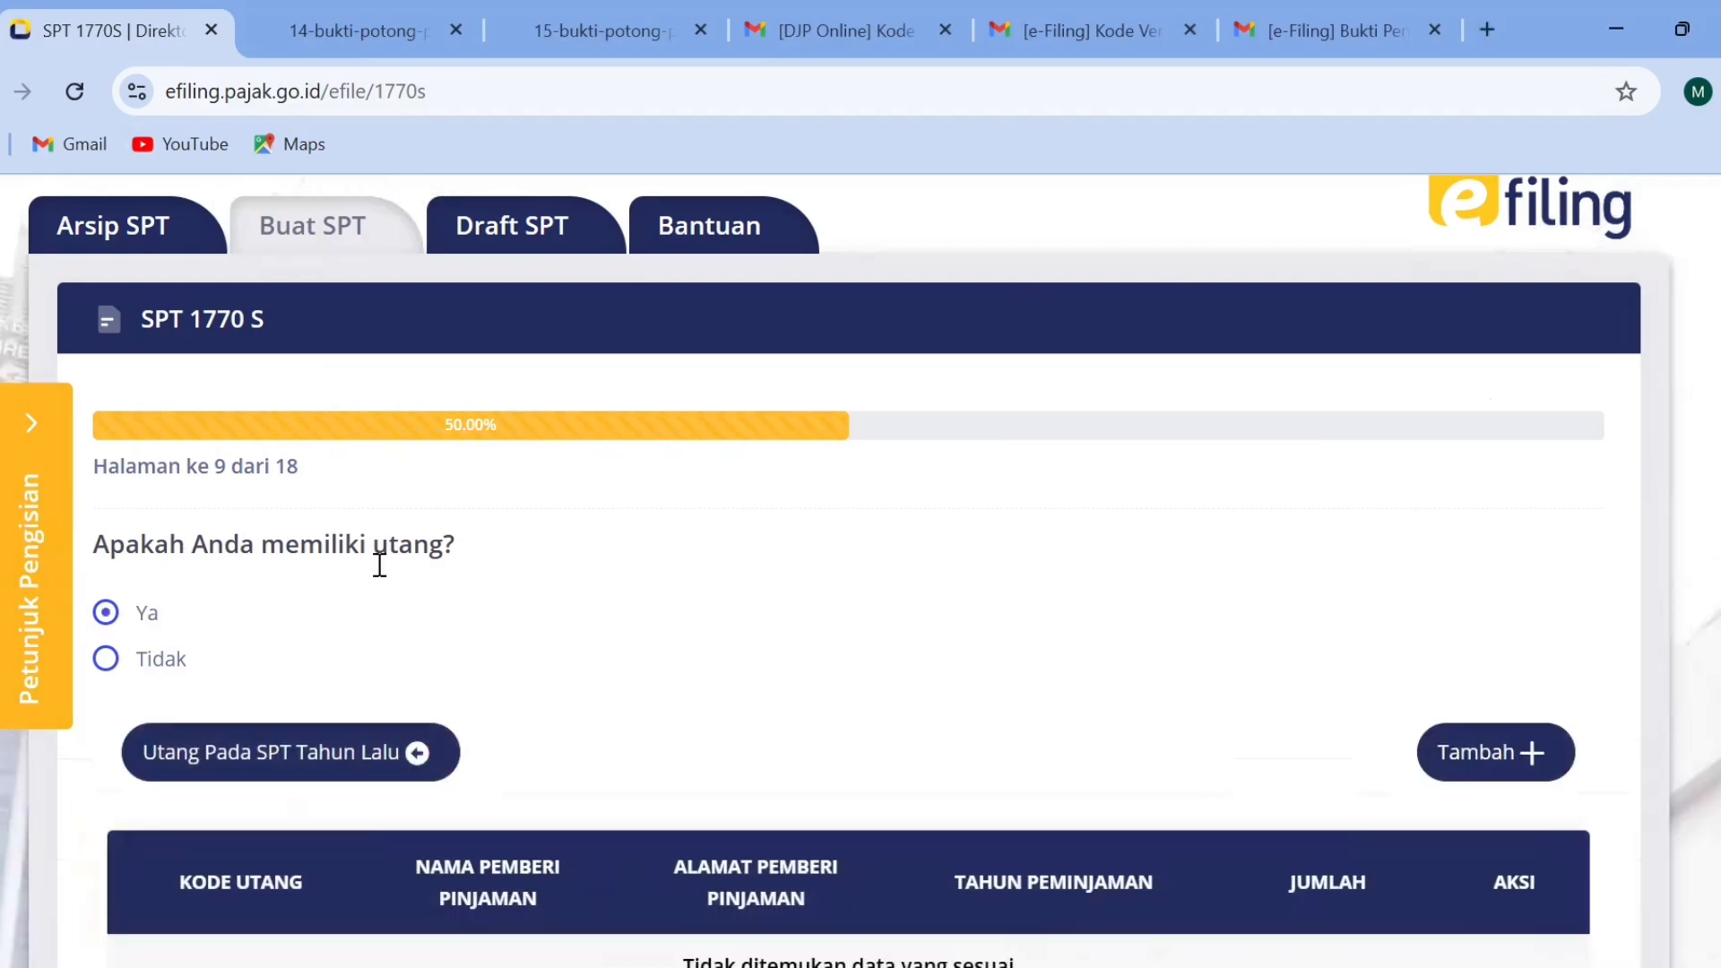
click(1524, 753)
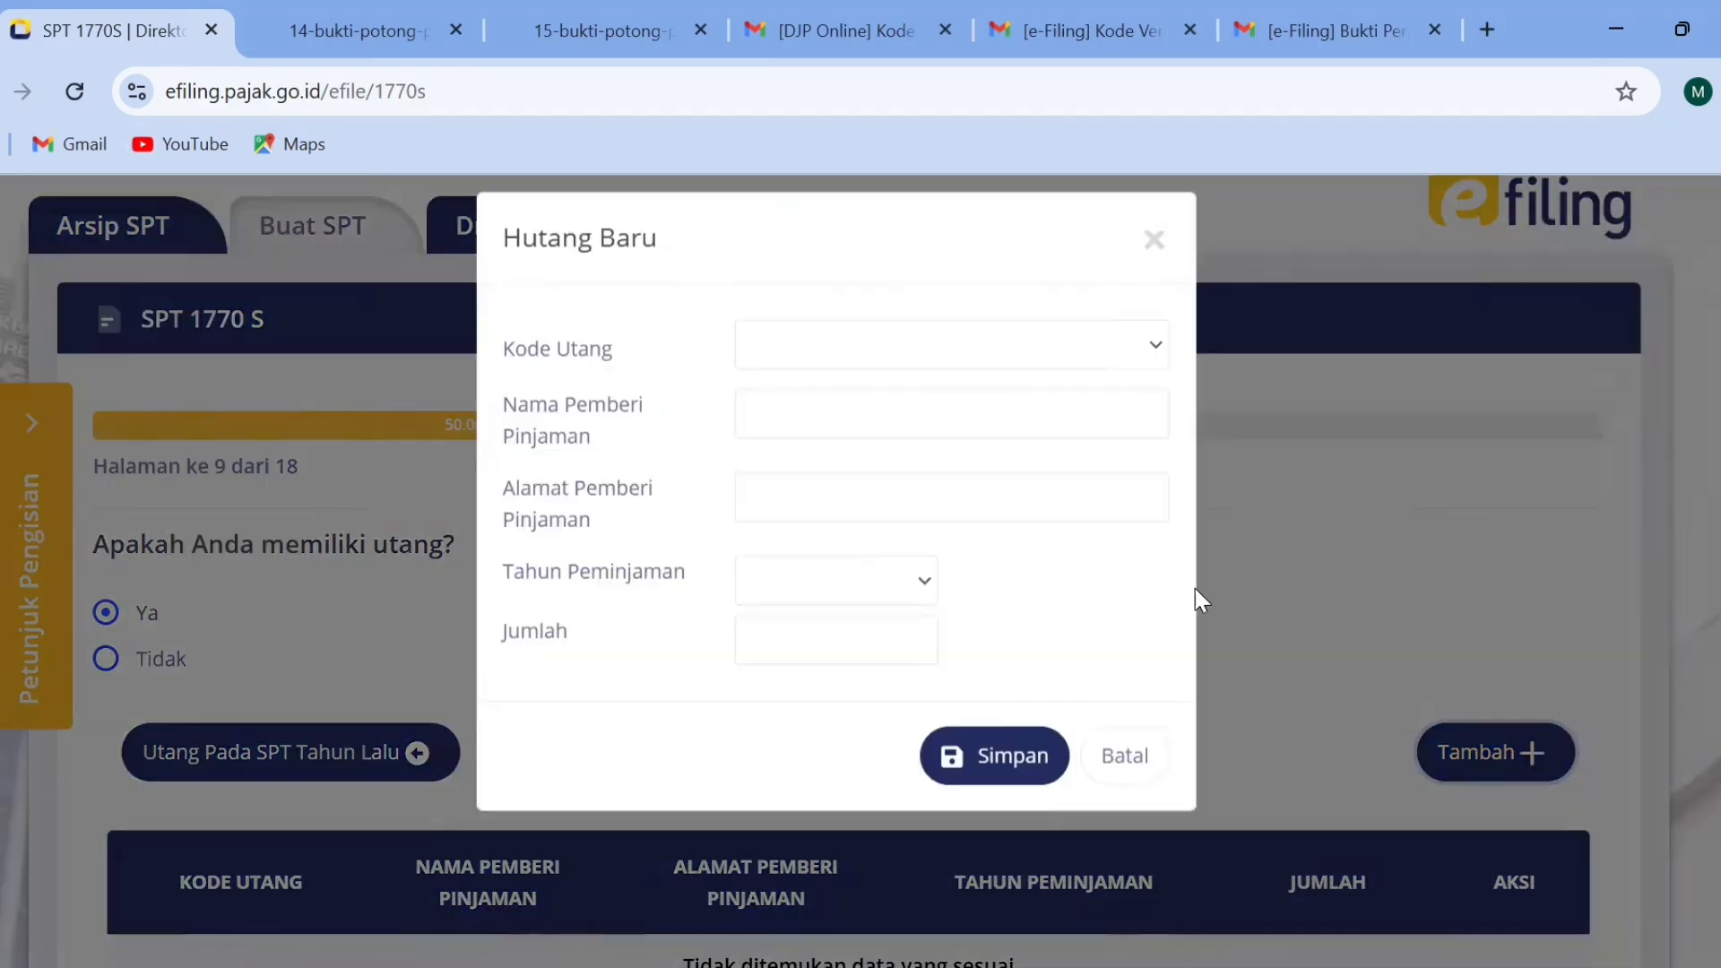
click(819, 363)
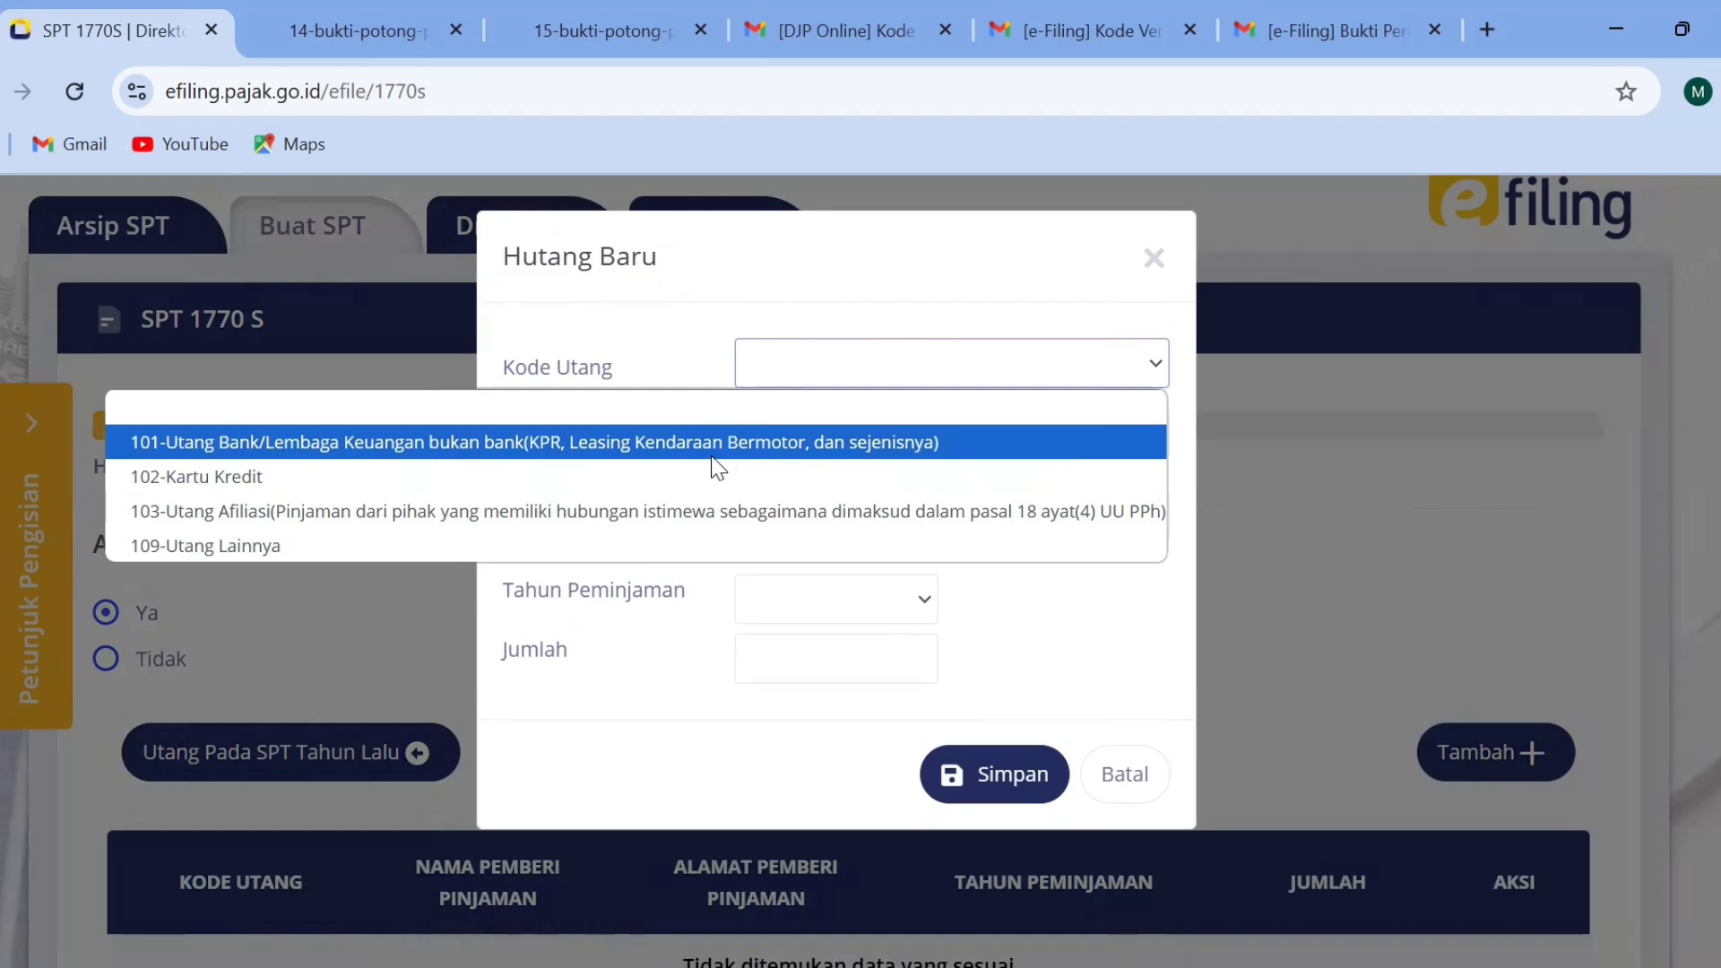
click(776, 453)
click(802, 428)
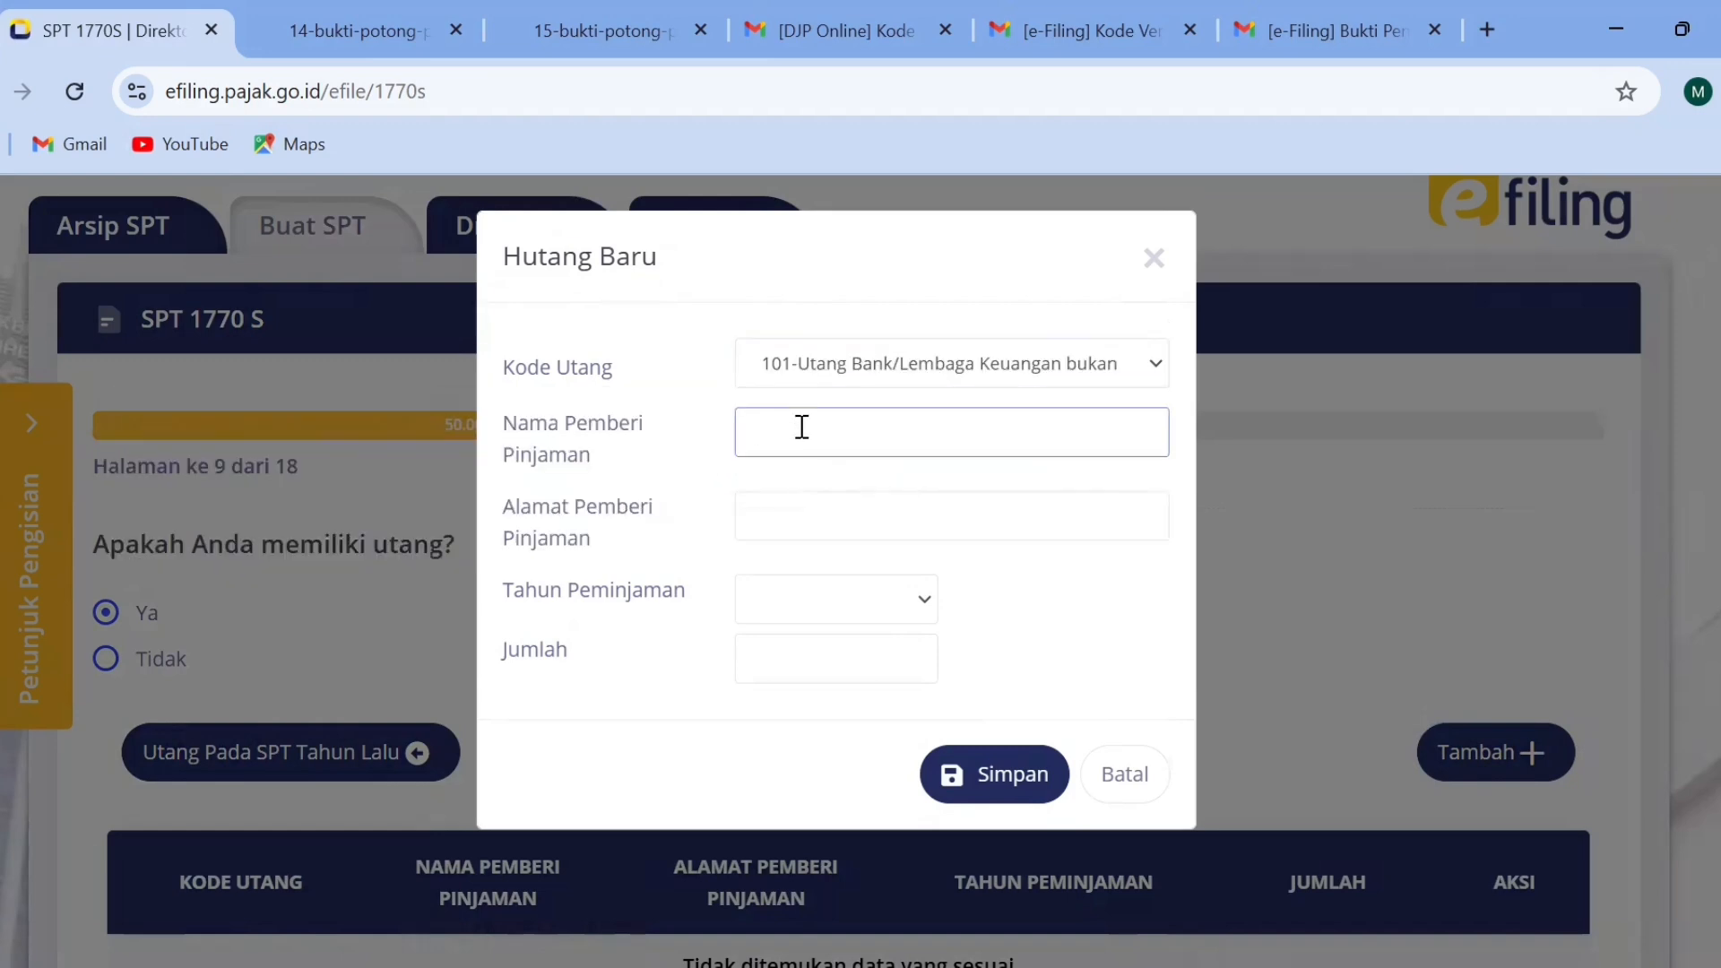
text(Bank Jabc)
click(774, 513)
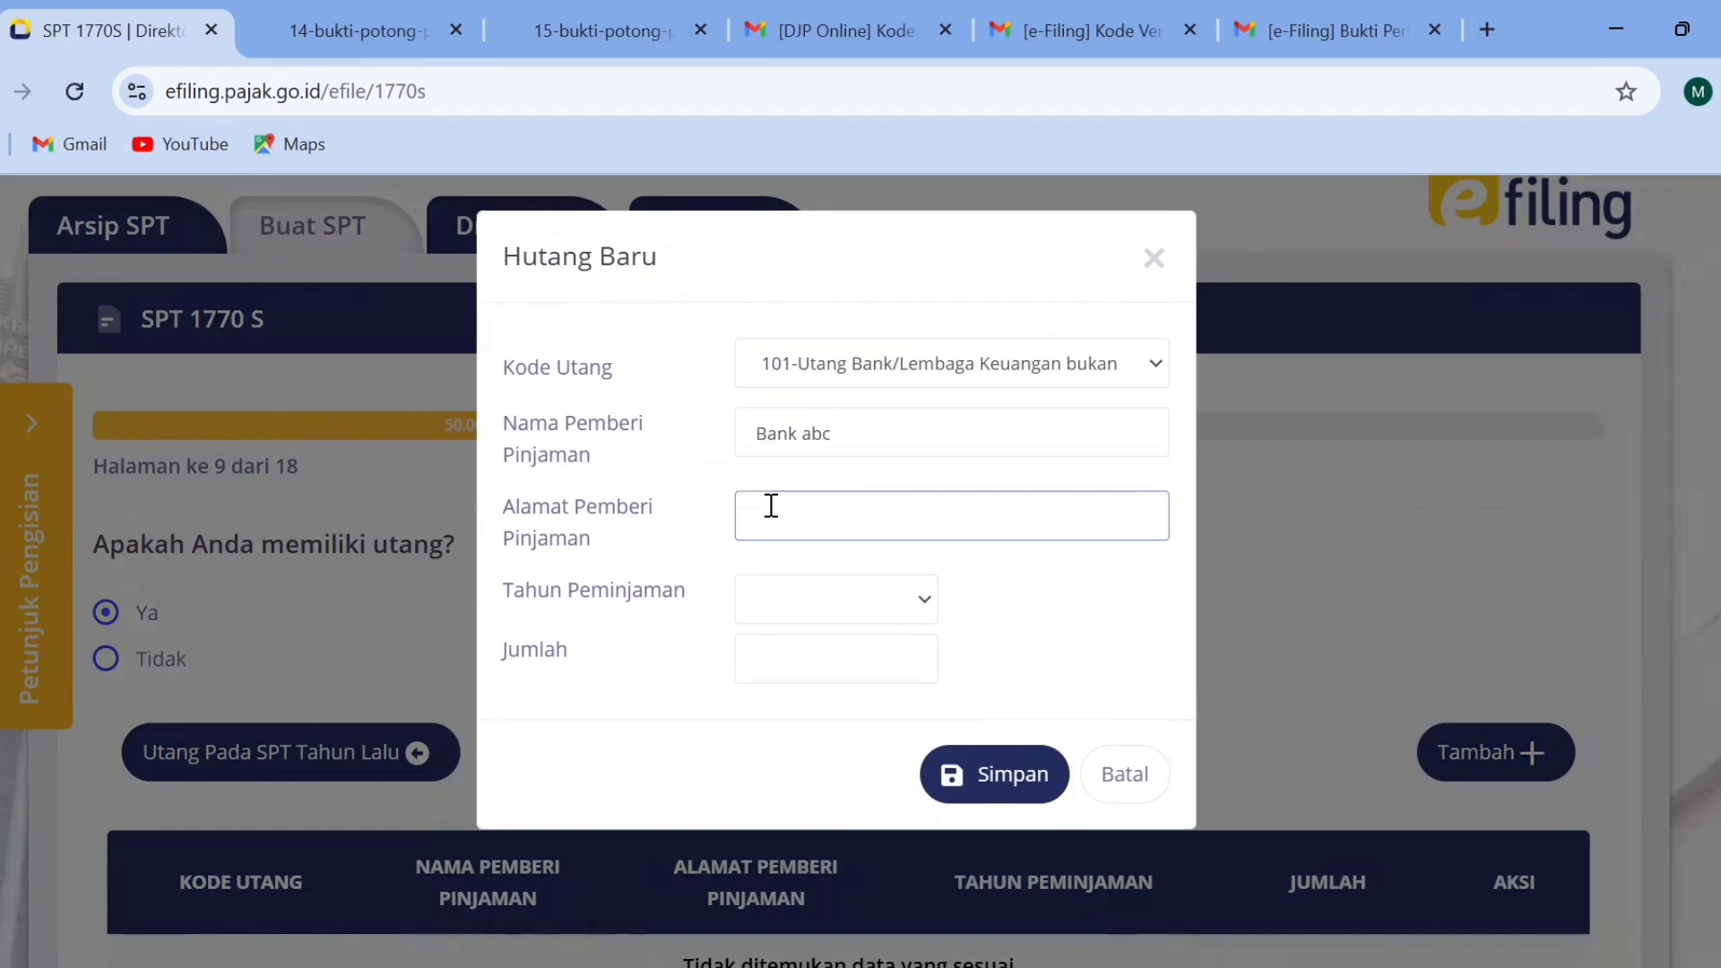
text(abcd)
click(816, 605)
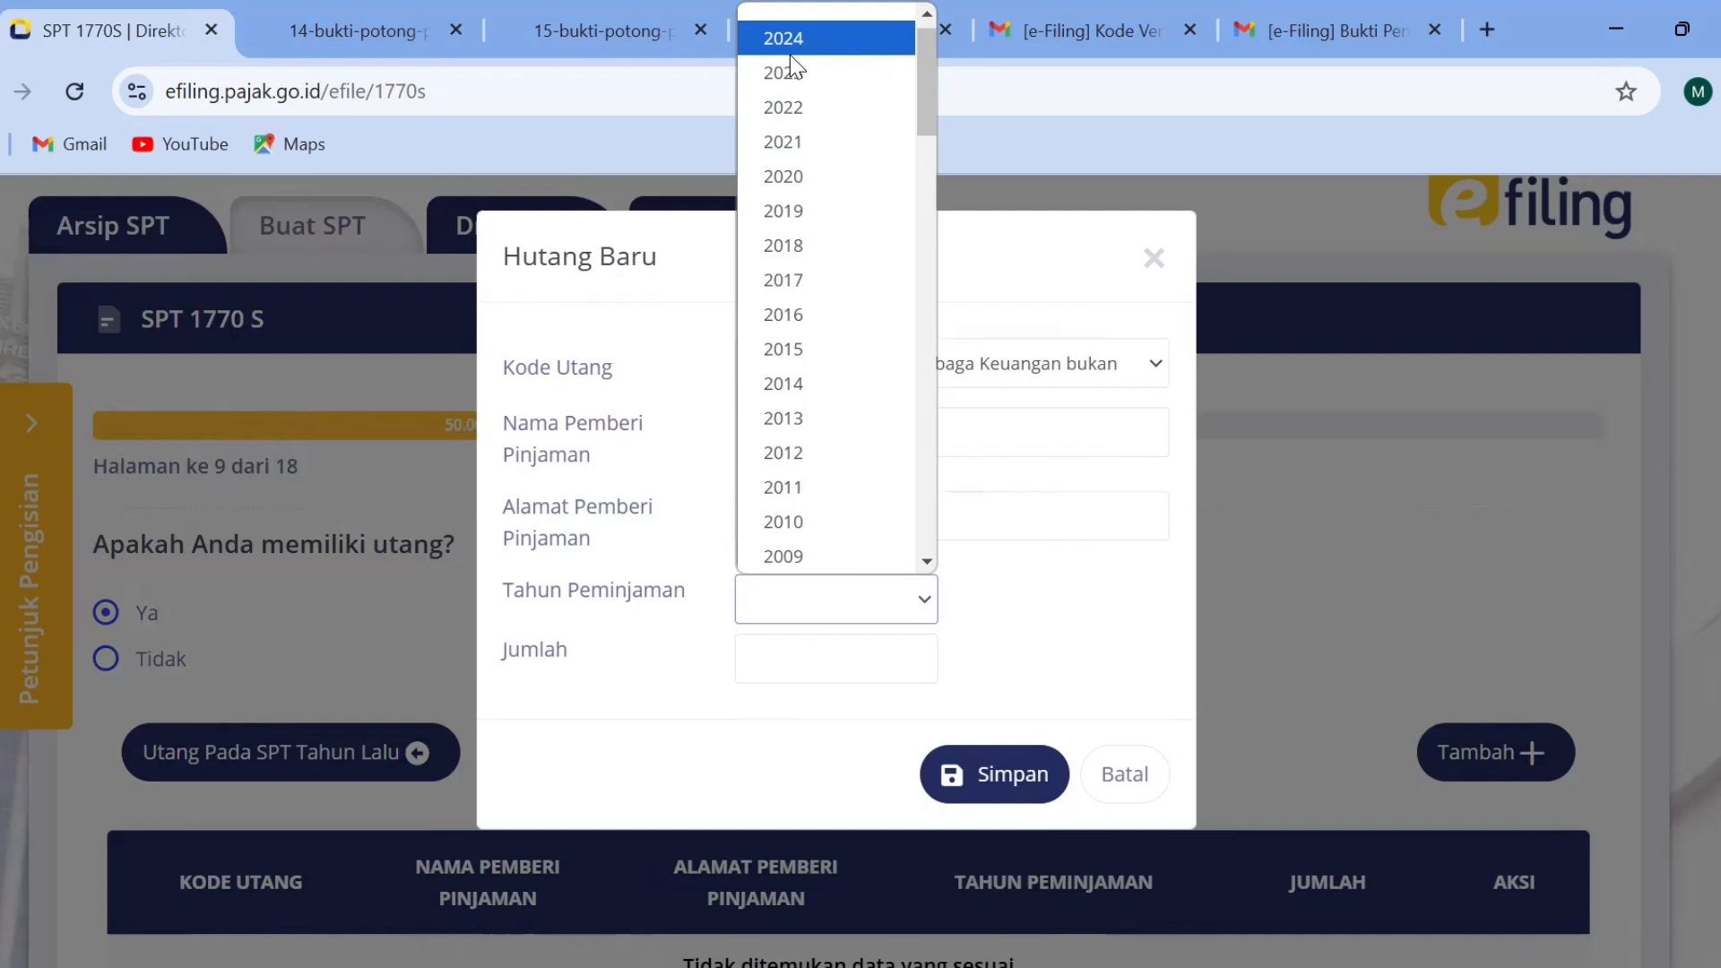
click(825, 684)
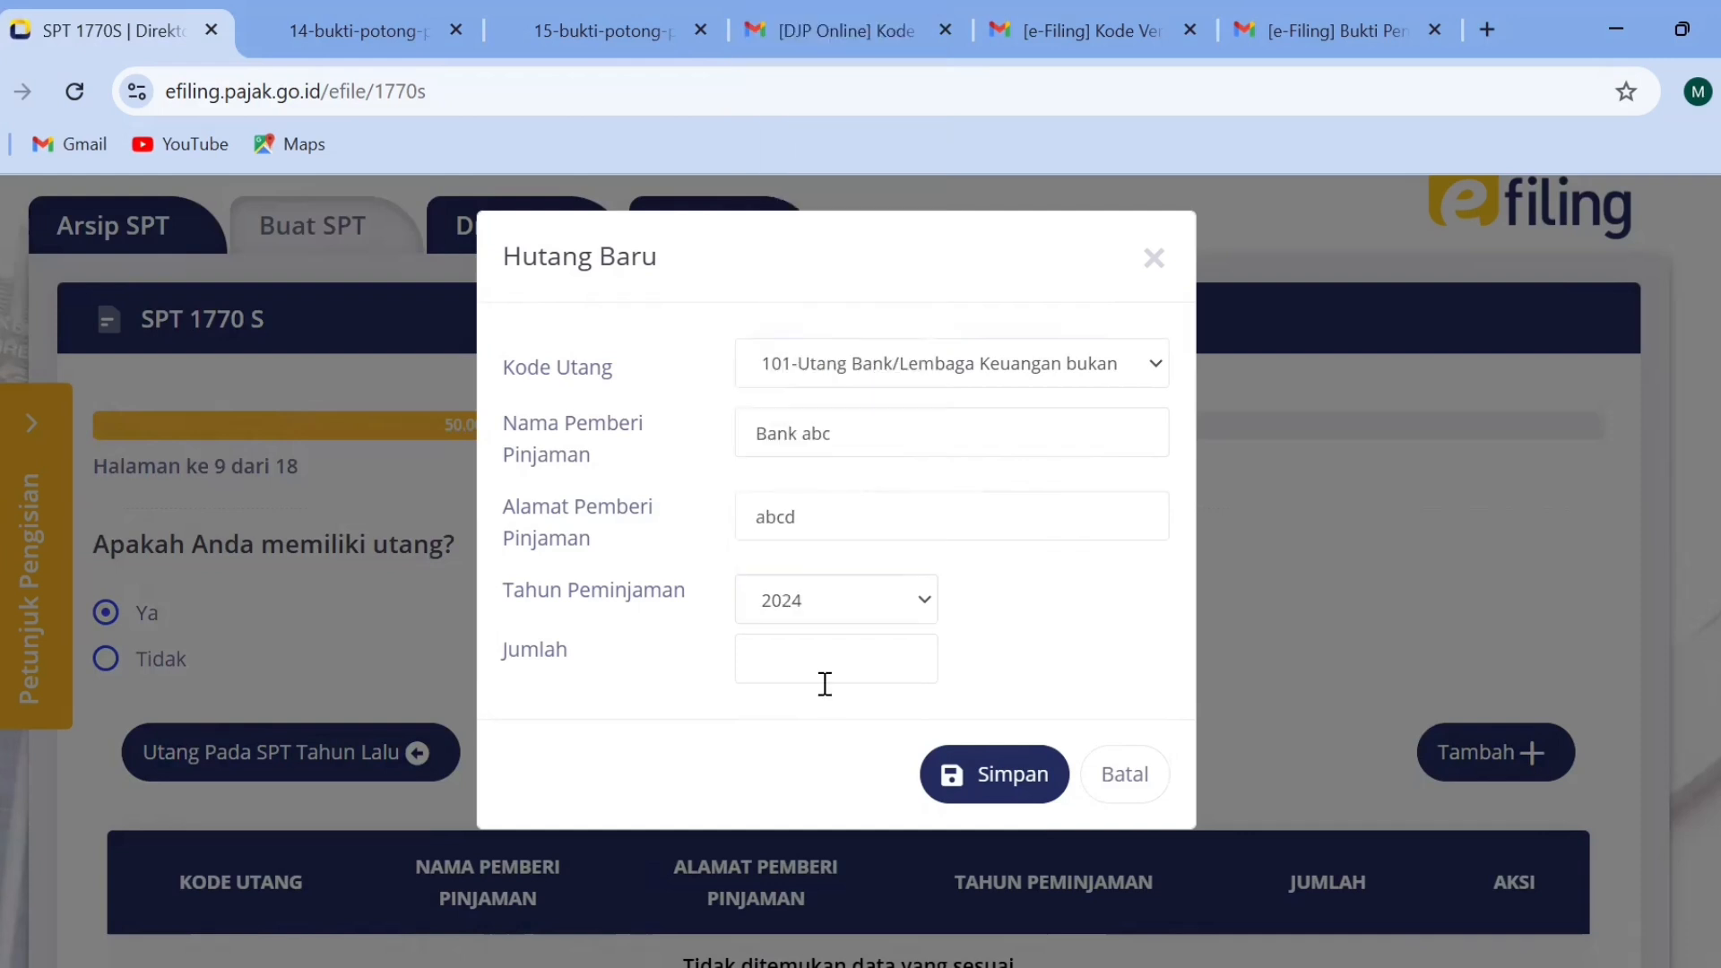
click(819, 670)
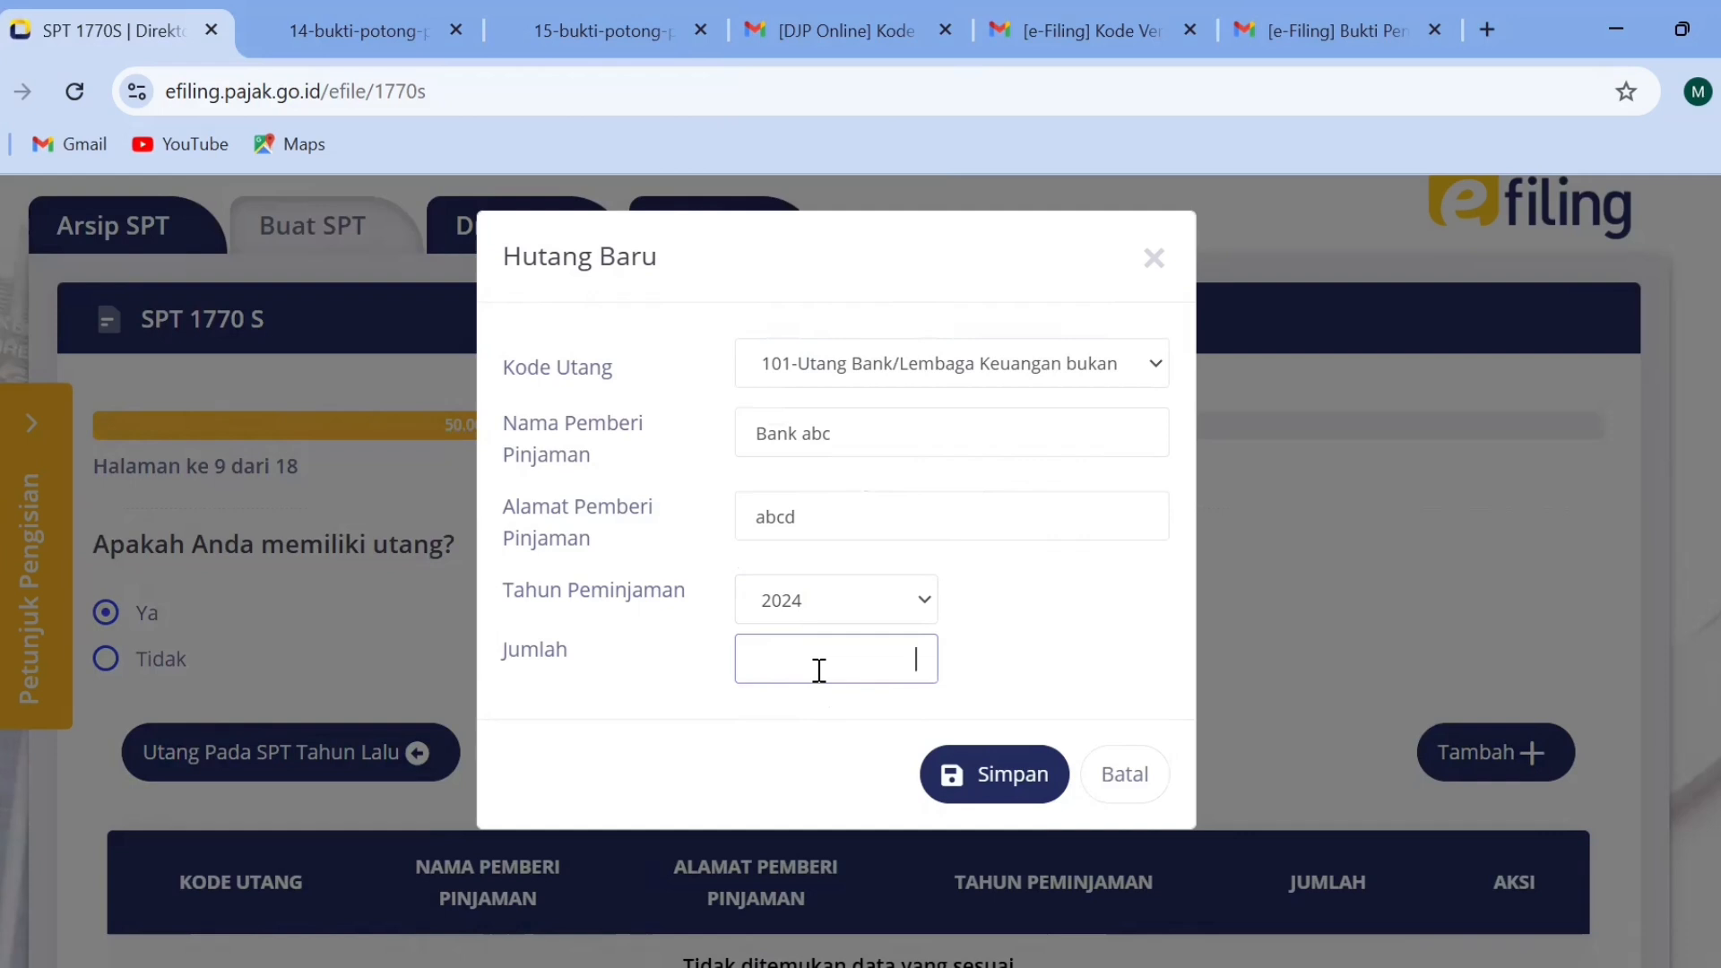
text(100.000.000)
click(1111, 776)
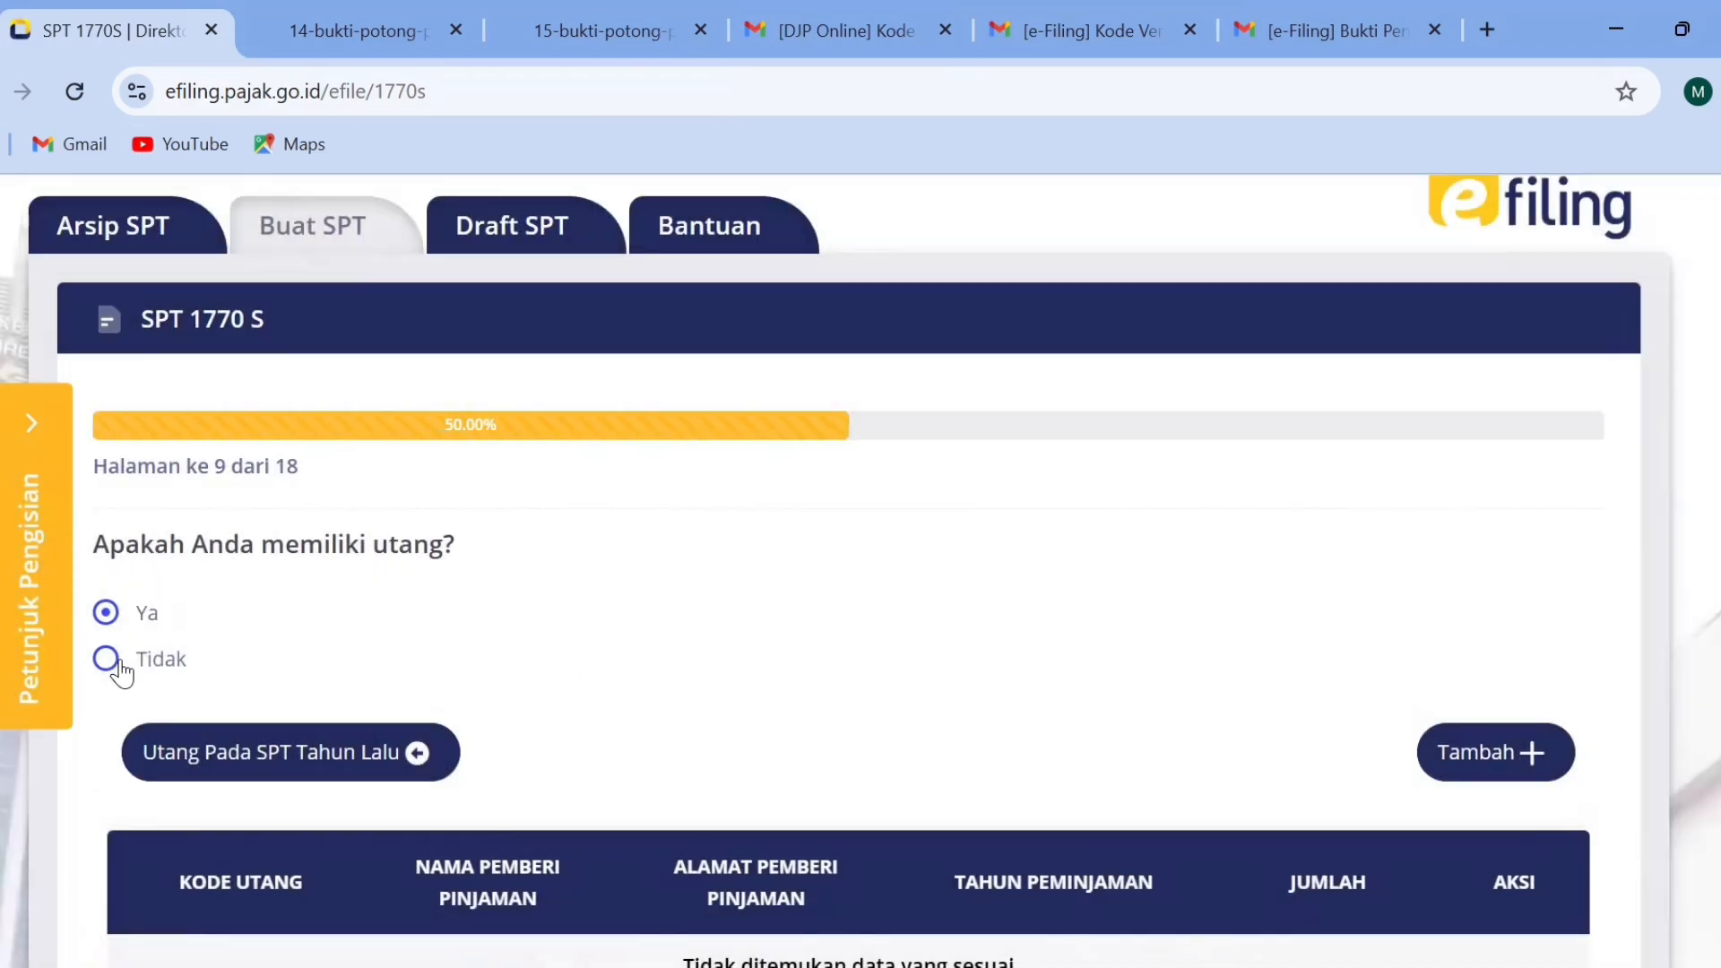
Answer Tidak to the question about having debts and continue to page 10.
click(110, 661)
scroll(1661, 492, down, 3)
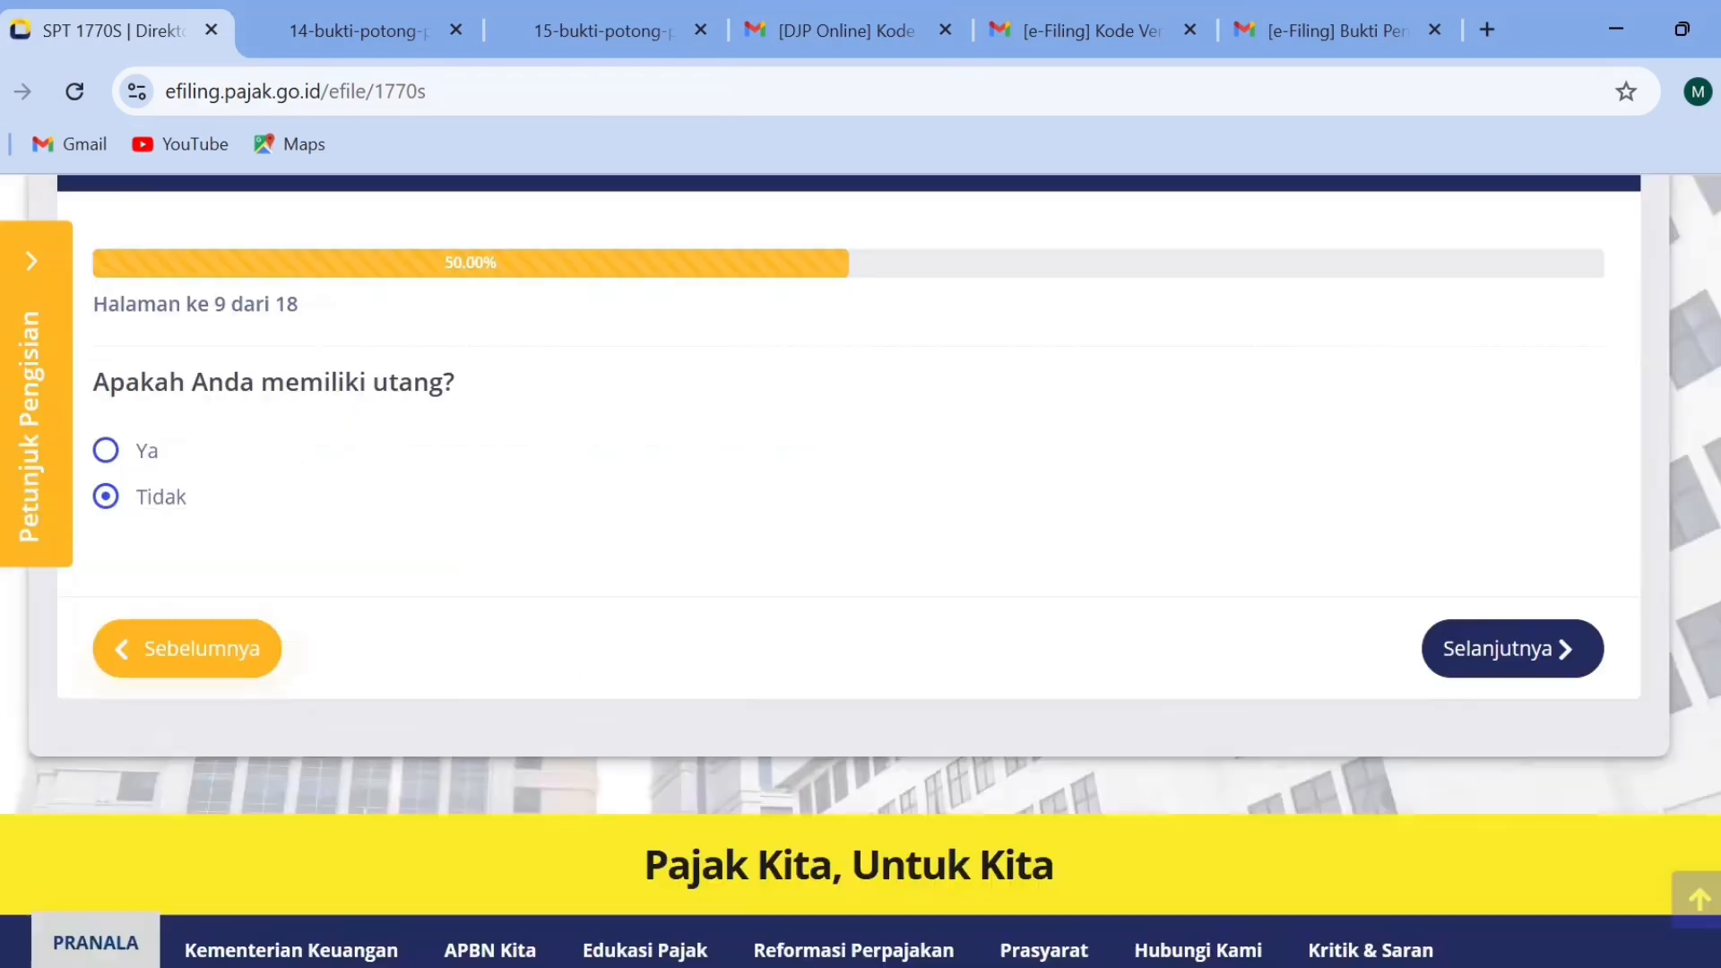
click(1519, 597)
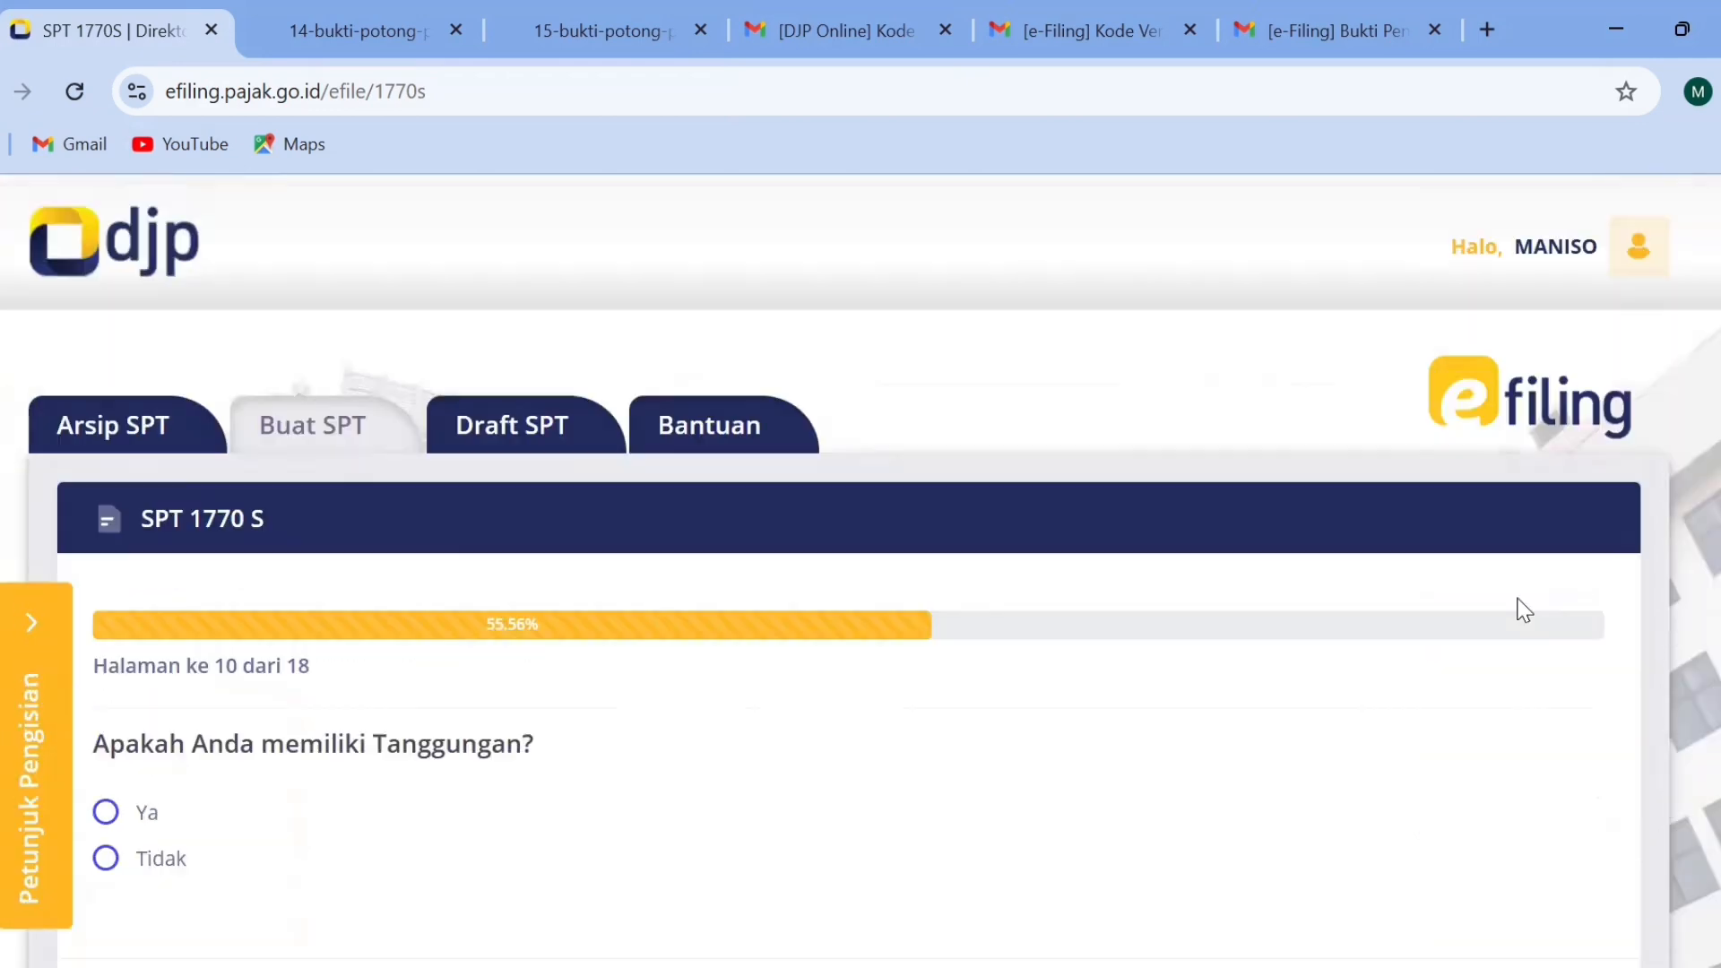
scroll(1272, 514, down, 3)
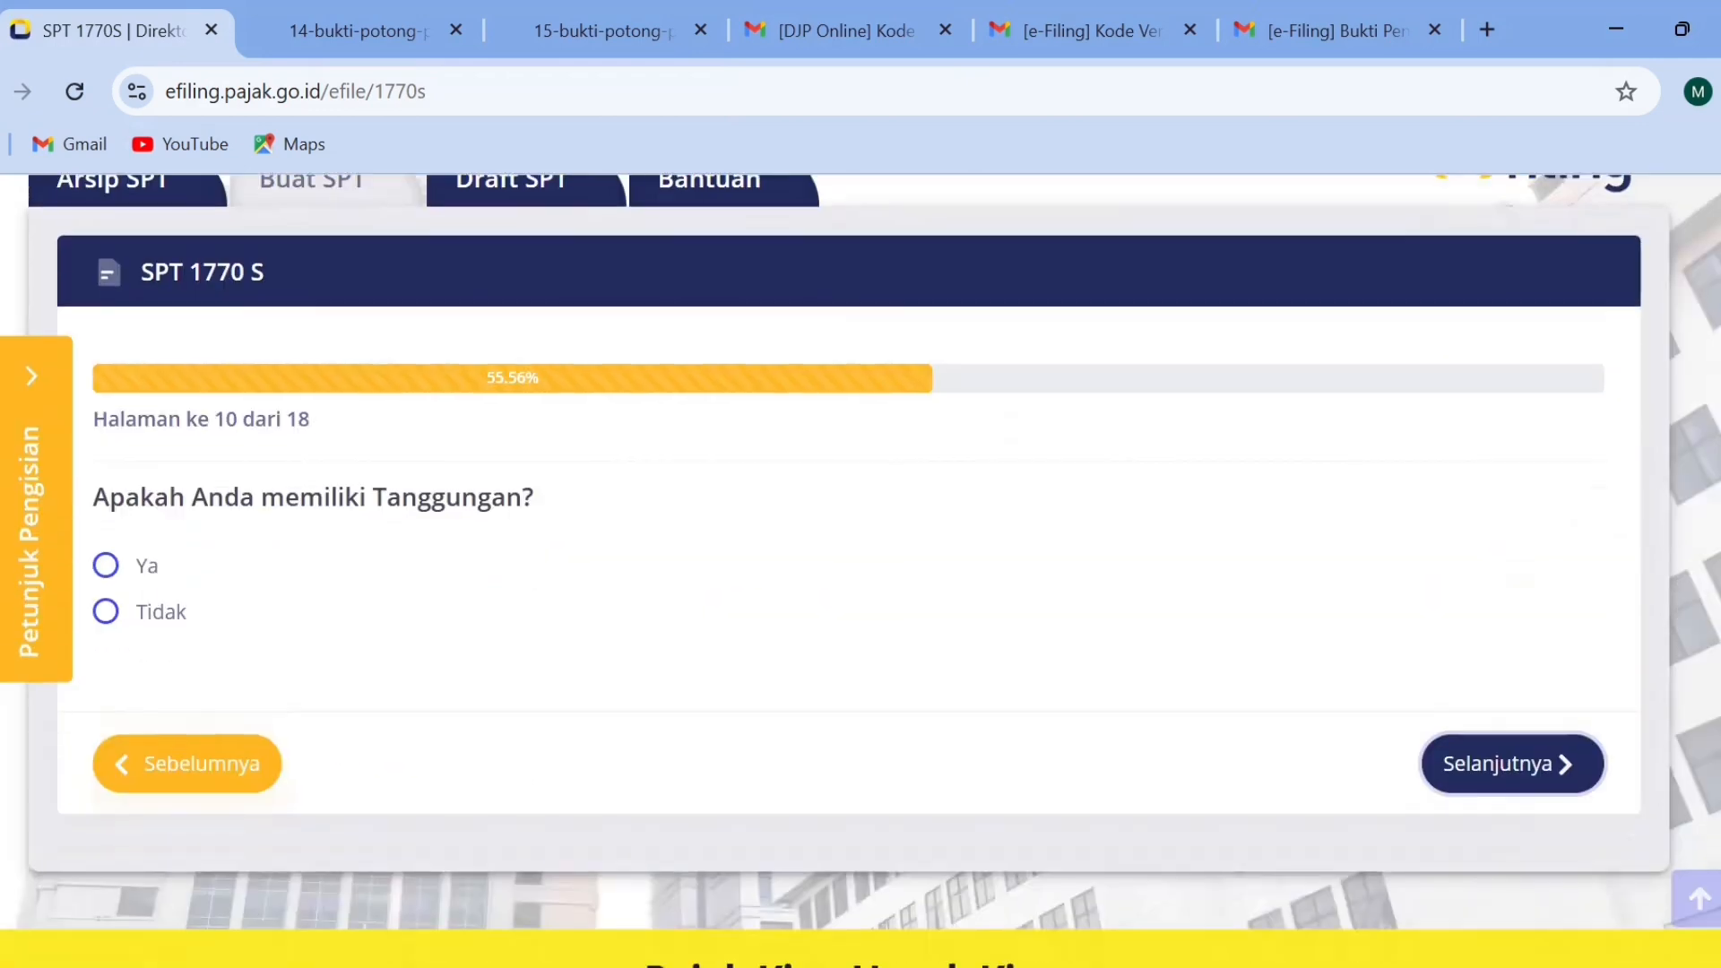
click(108, 569)
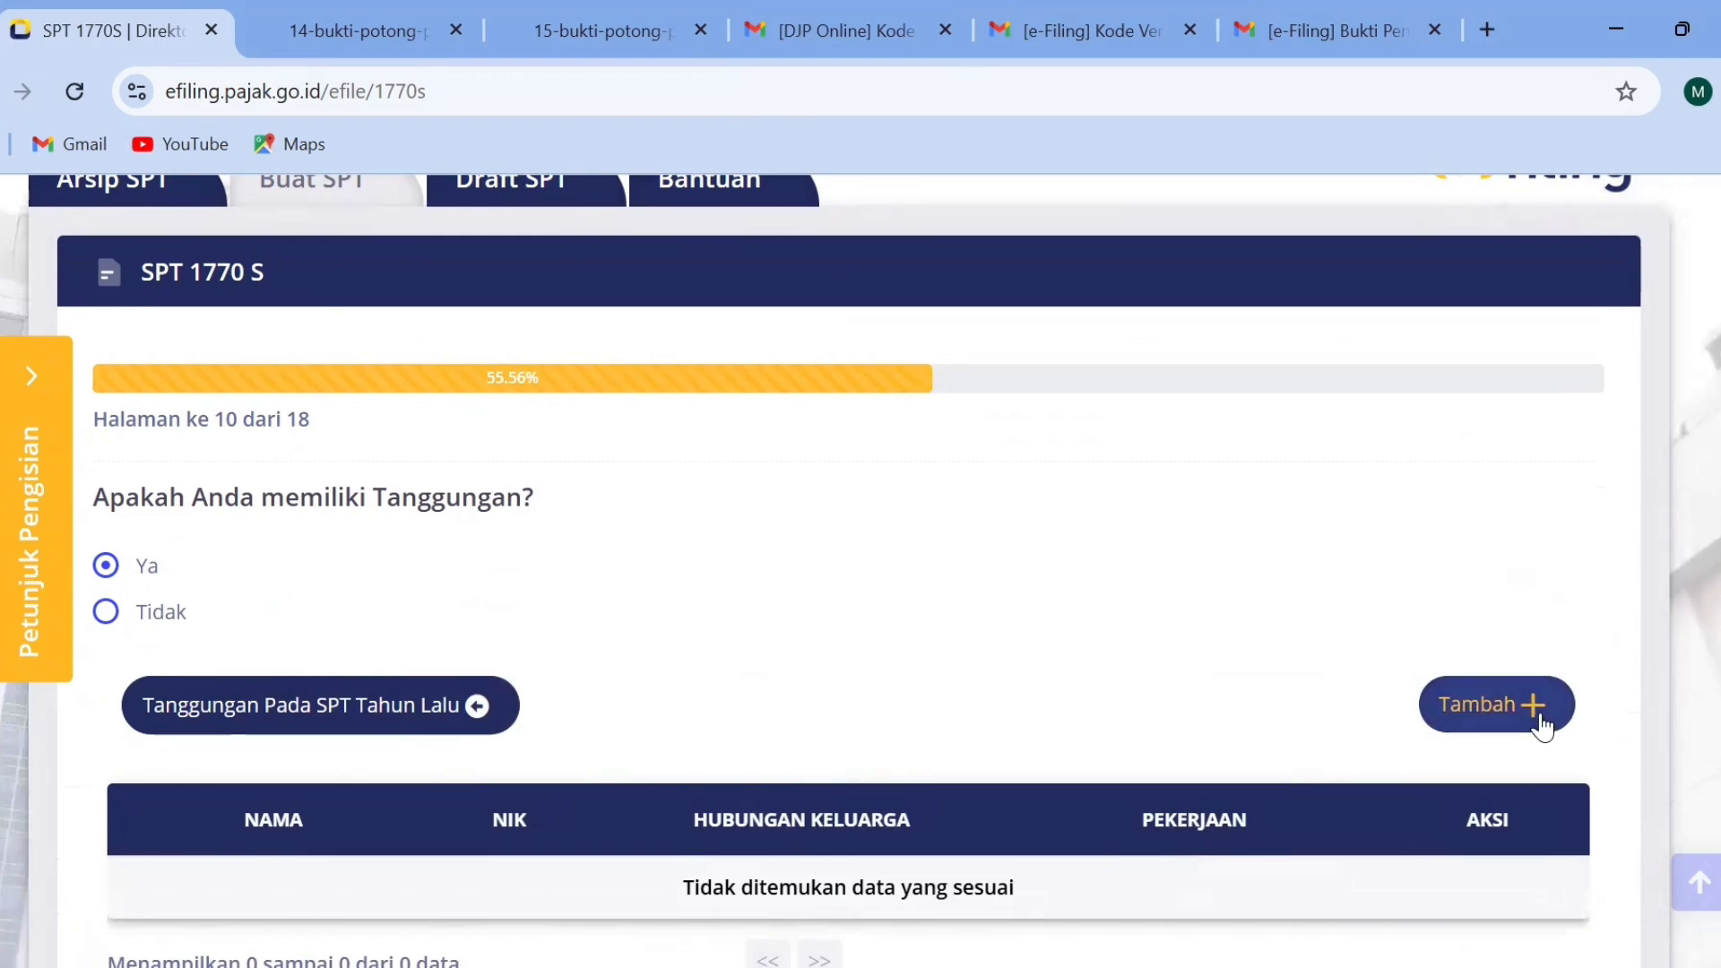
click(1513, 722)
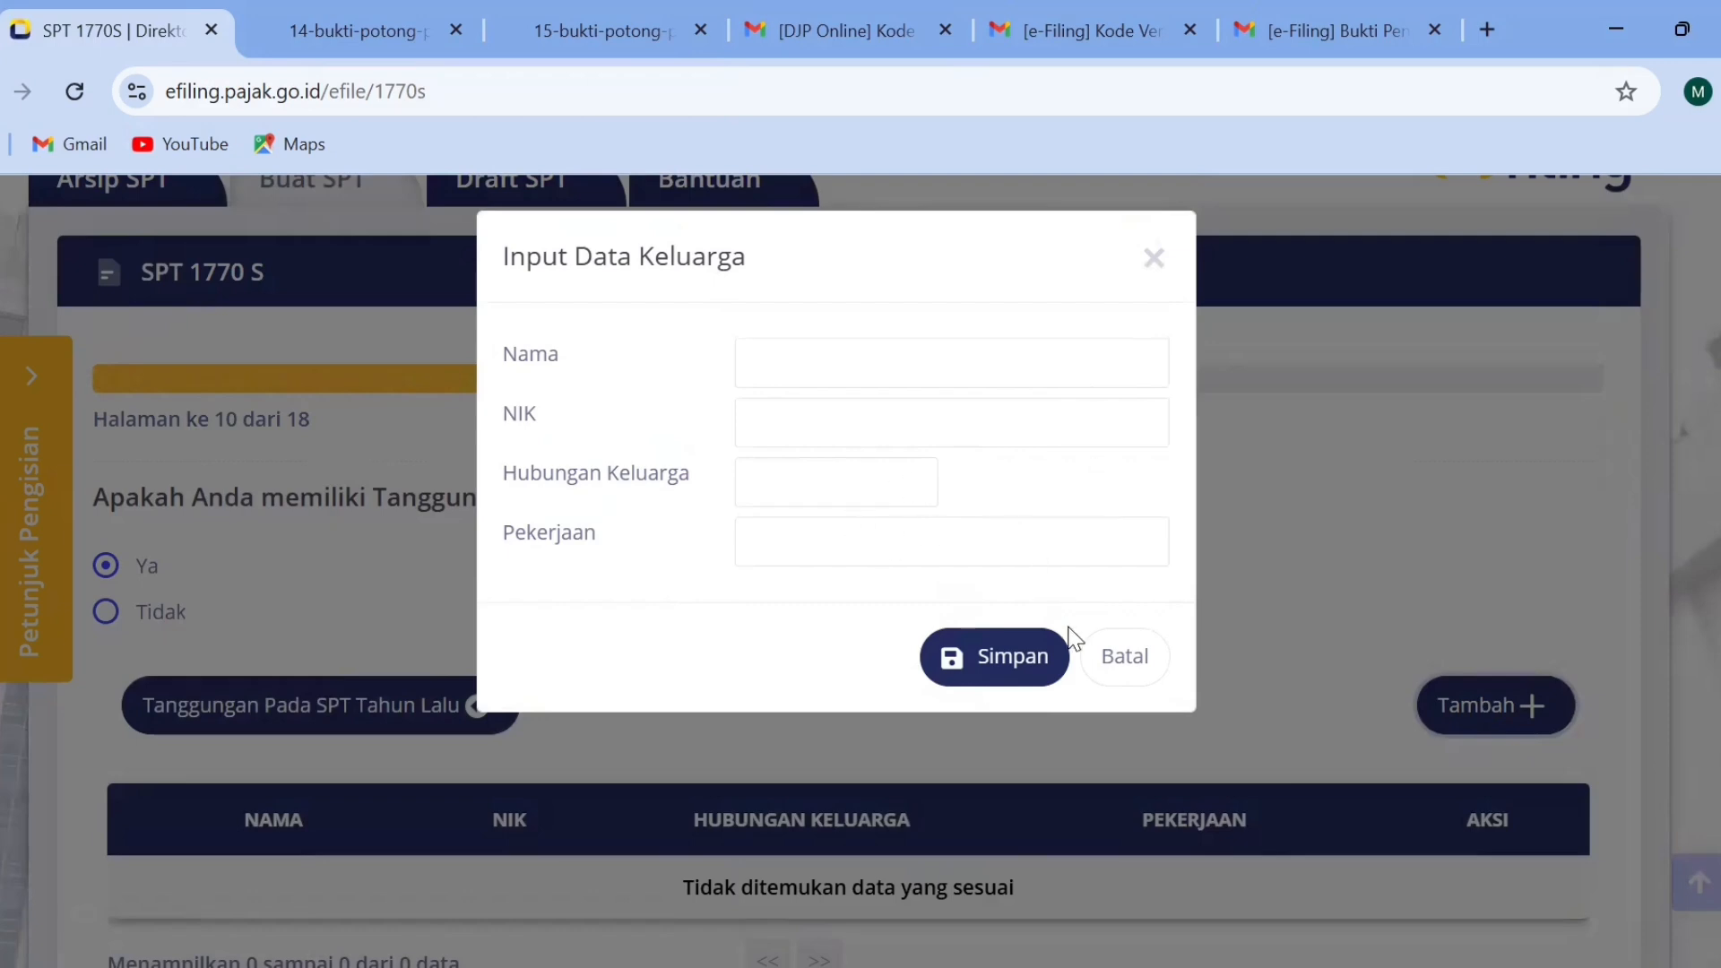
click(1102, 668)
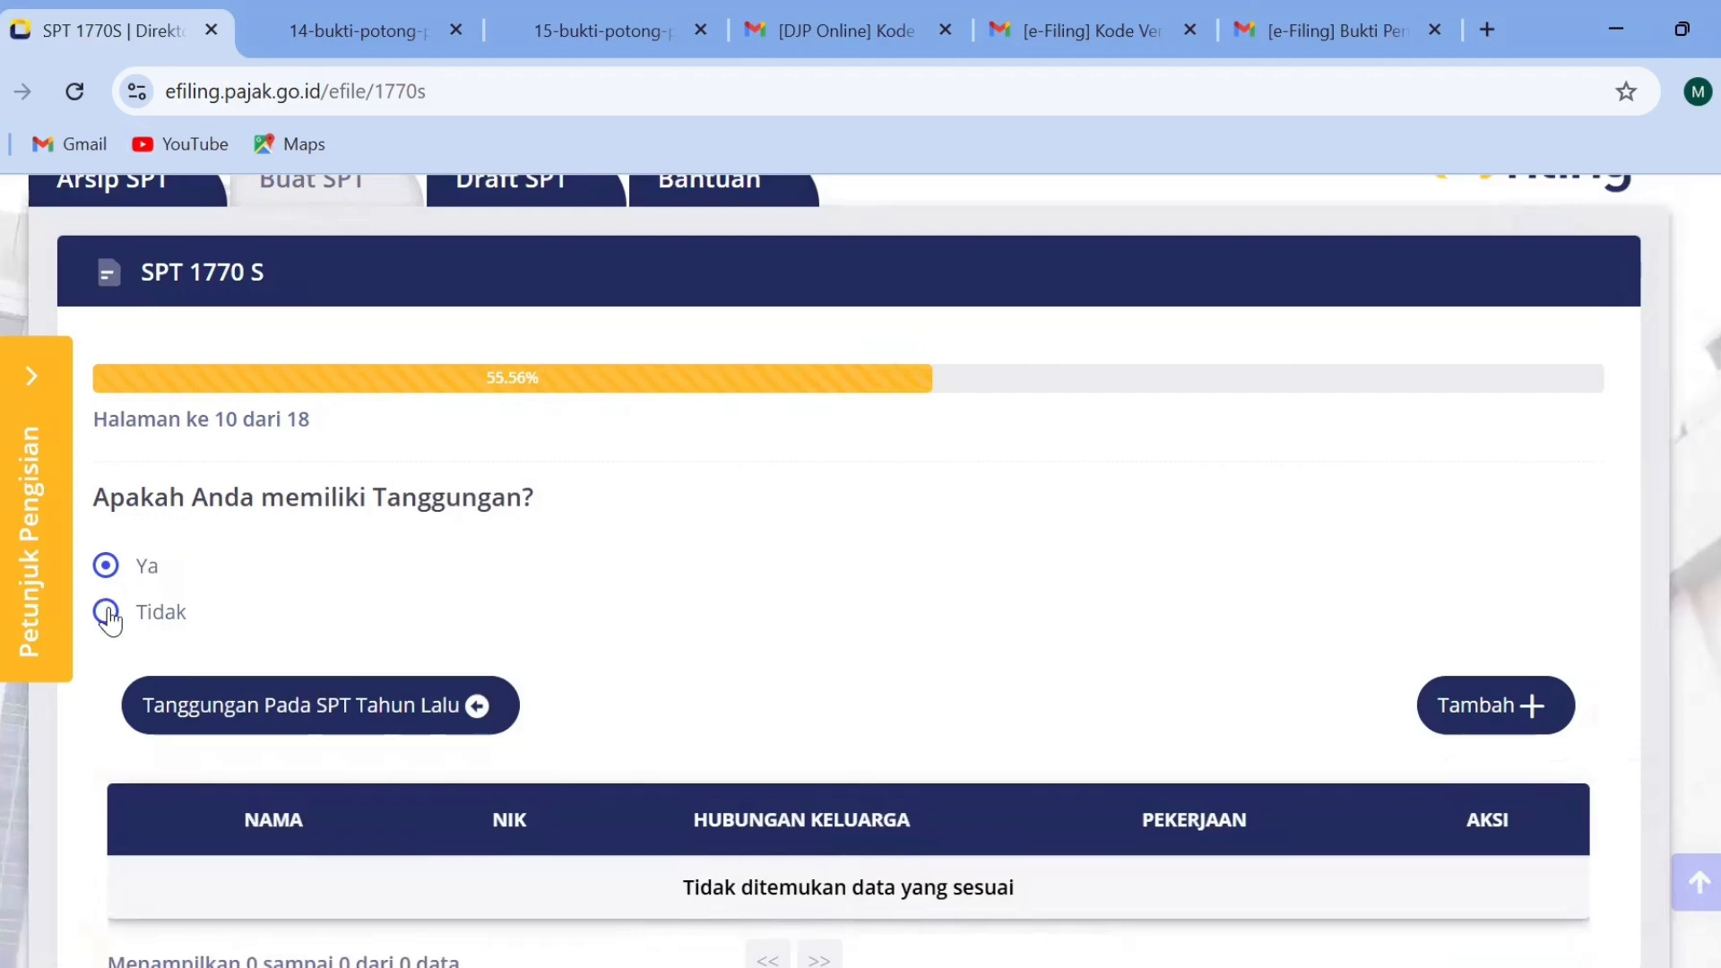
Answer Tidak for dependents (Tanggungan) and for Zakat/Sumbangan Keagamaan, continuing to page 12.
click(106, 613)
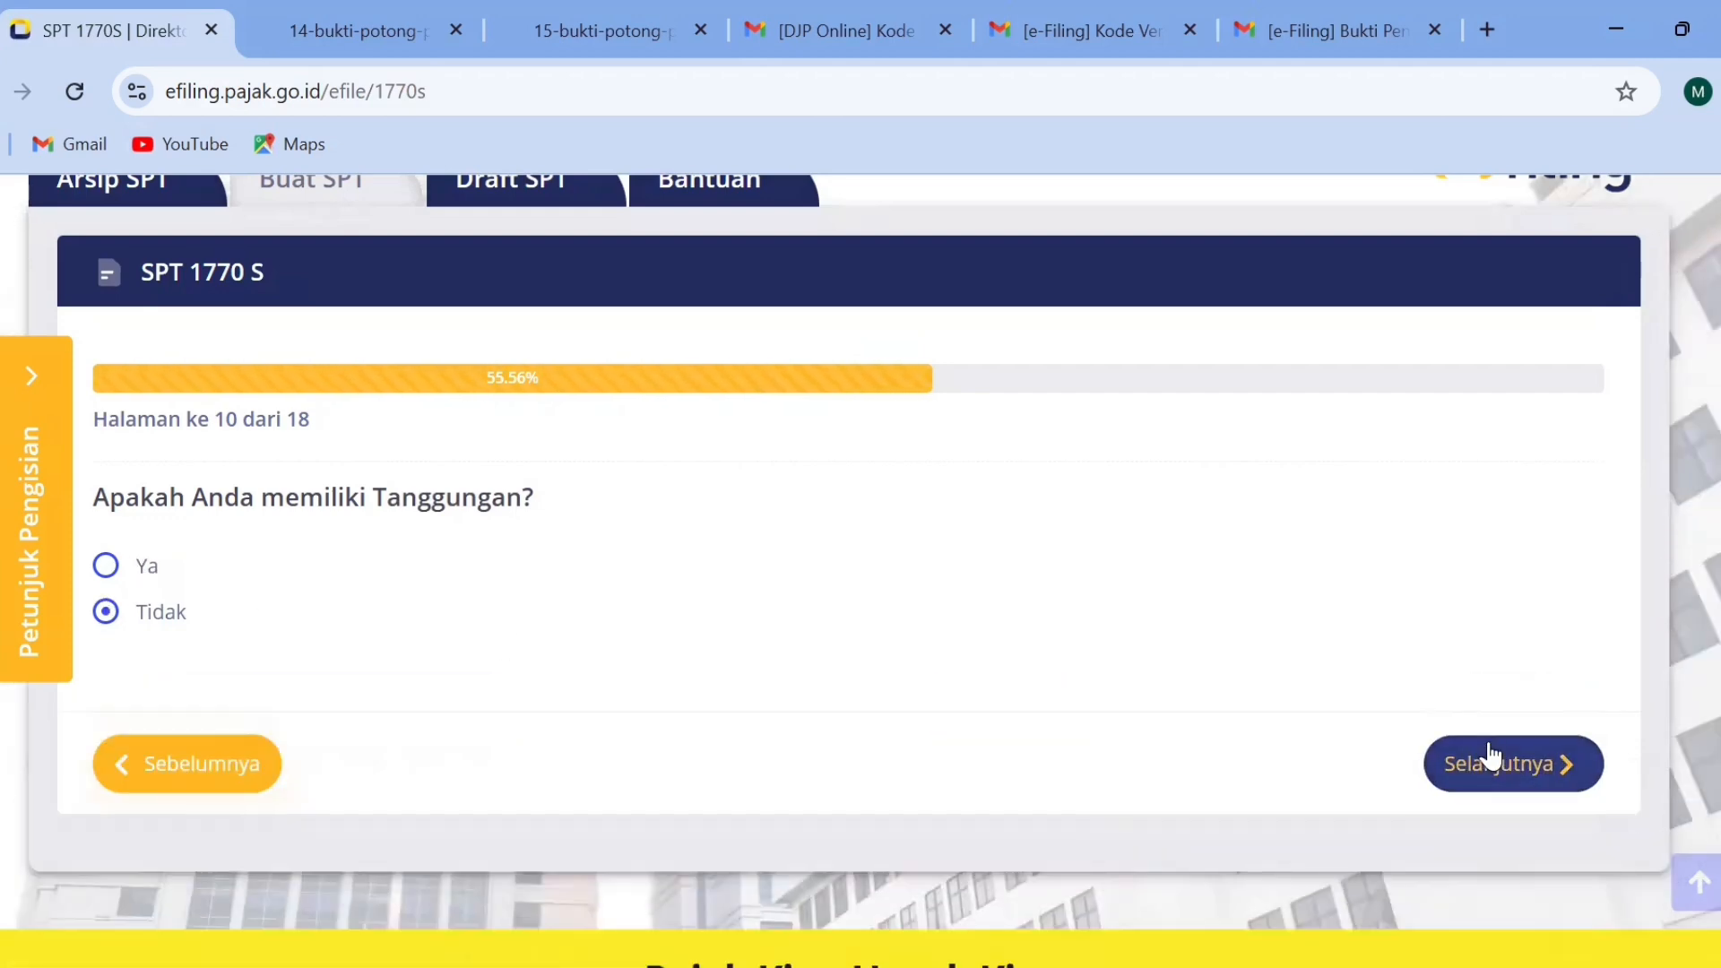
click(1493, 760)
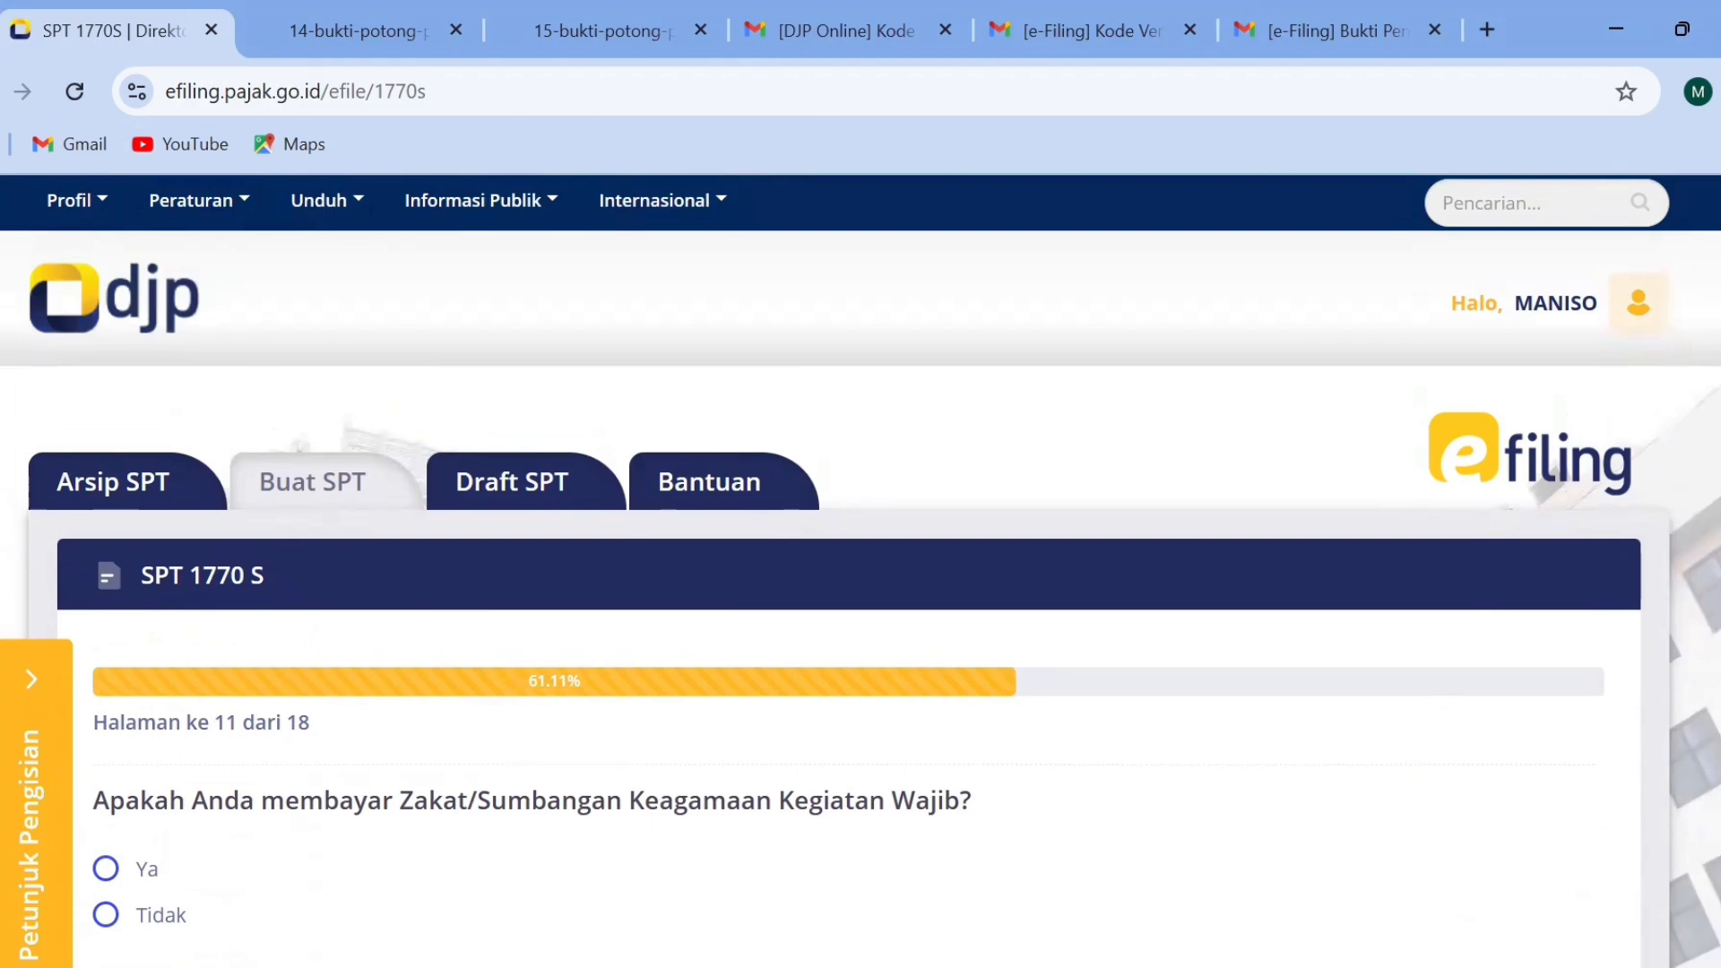
scroll(1352, 591, down, 4)
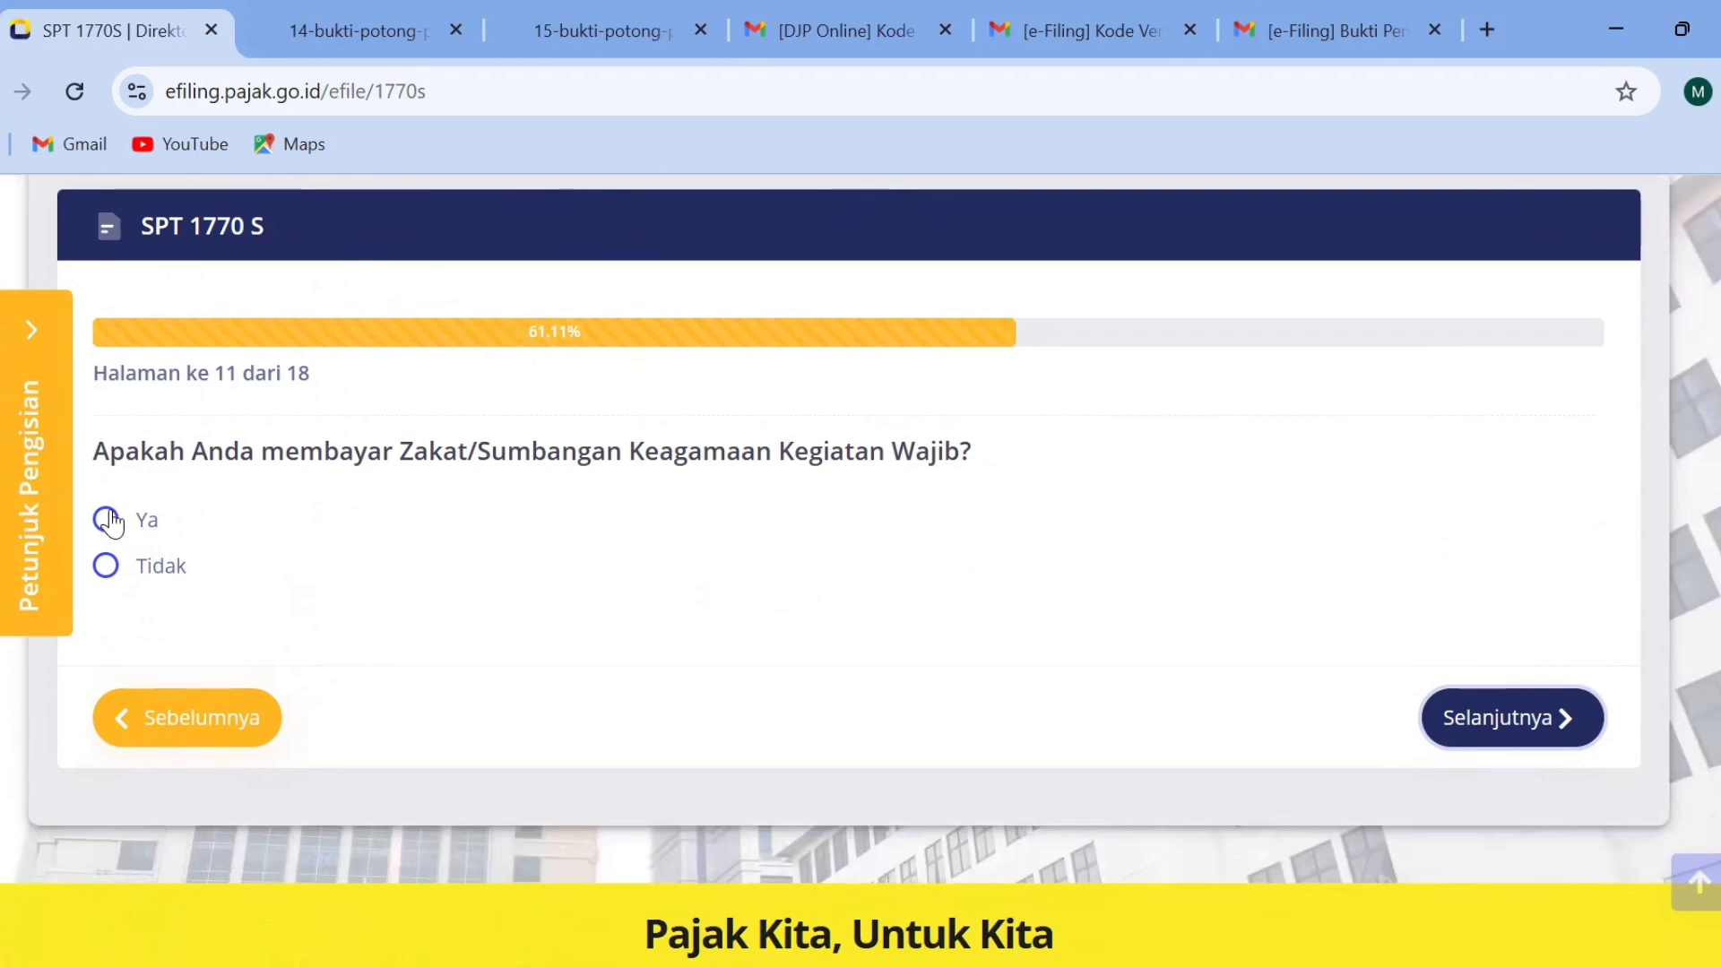
click(106, 566)
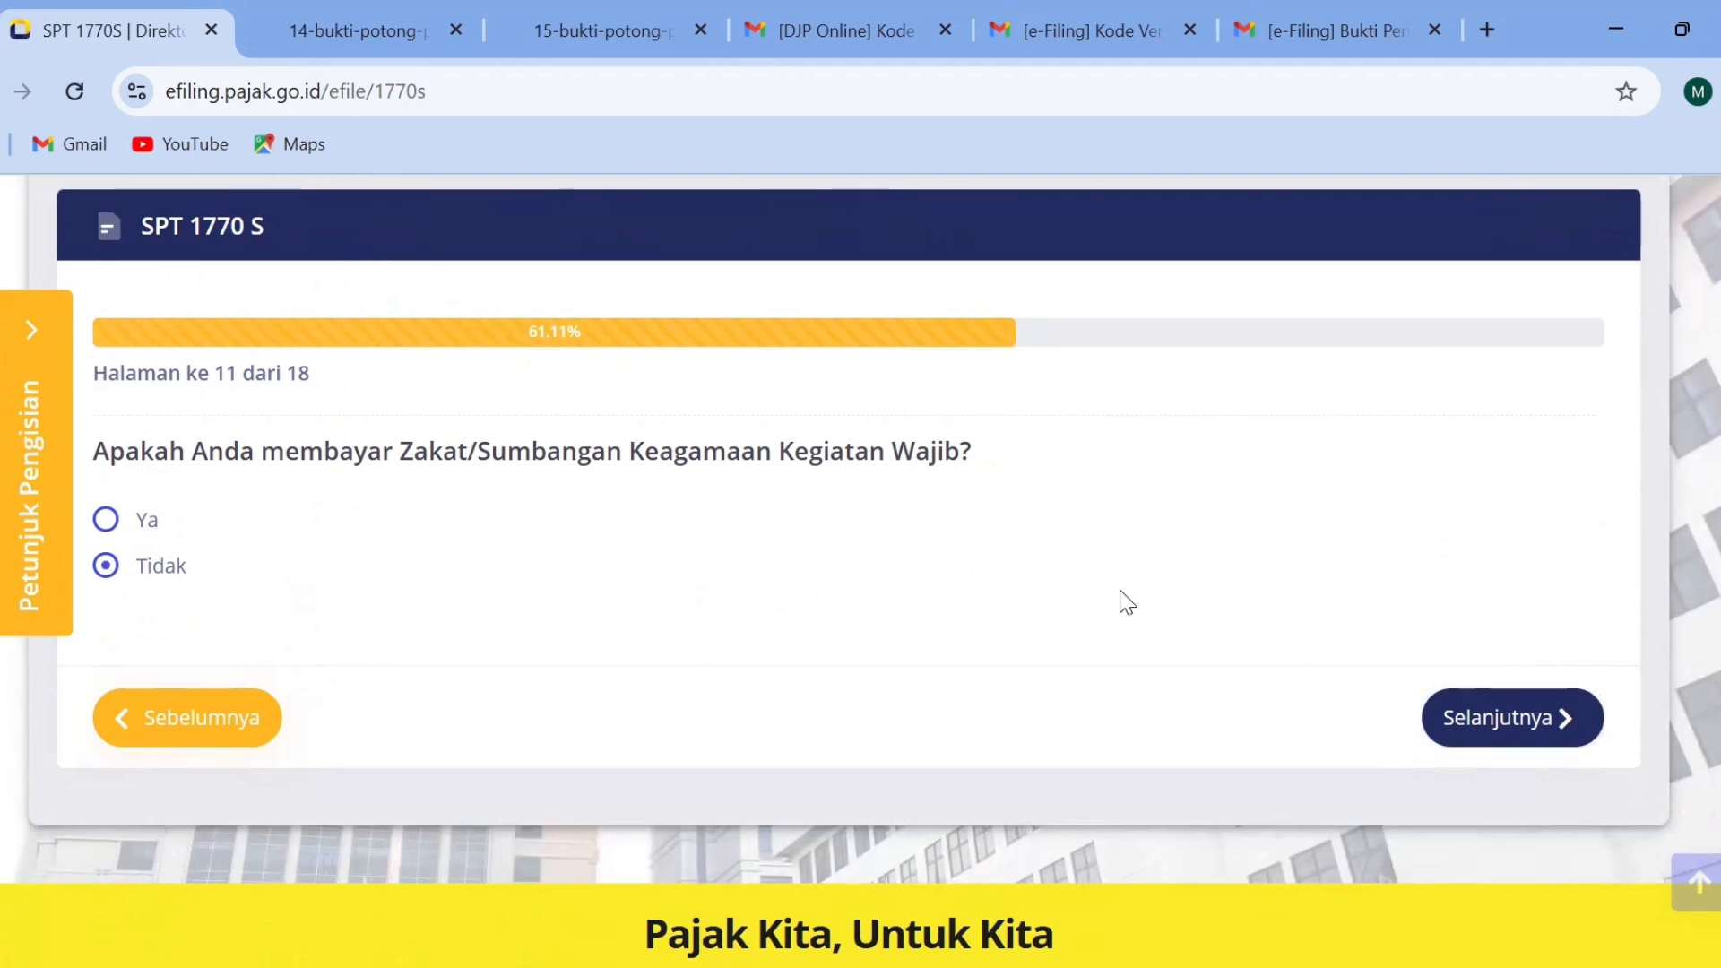
click(1518, 722)
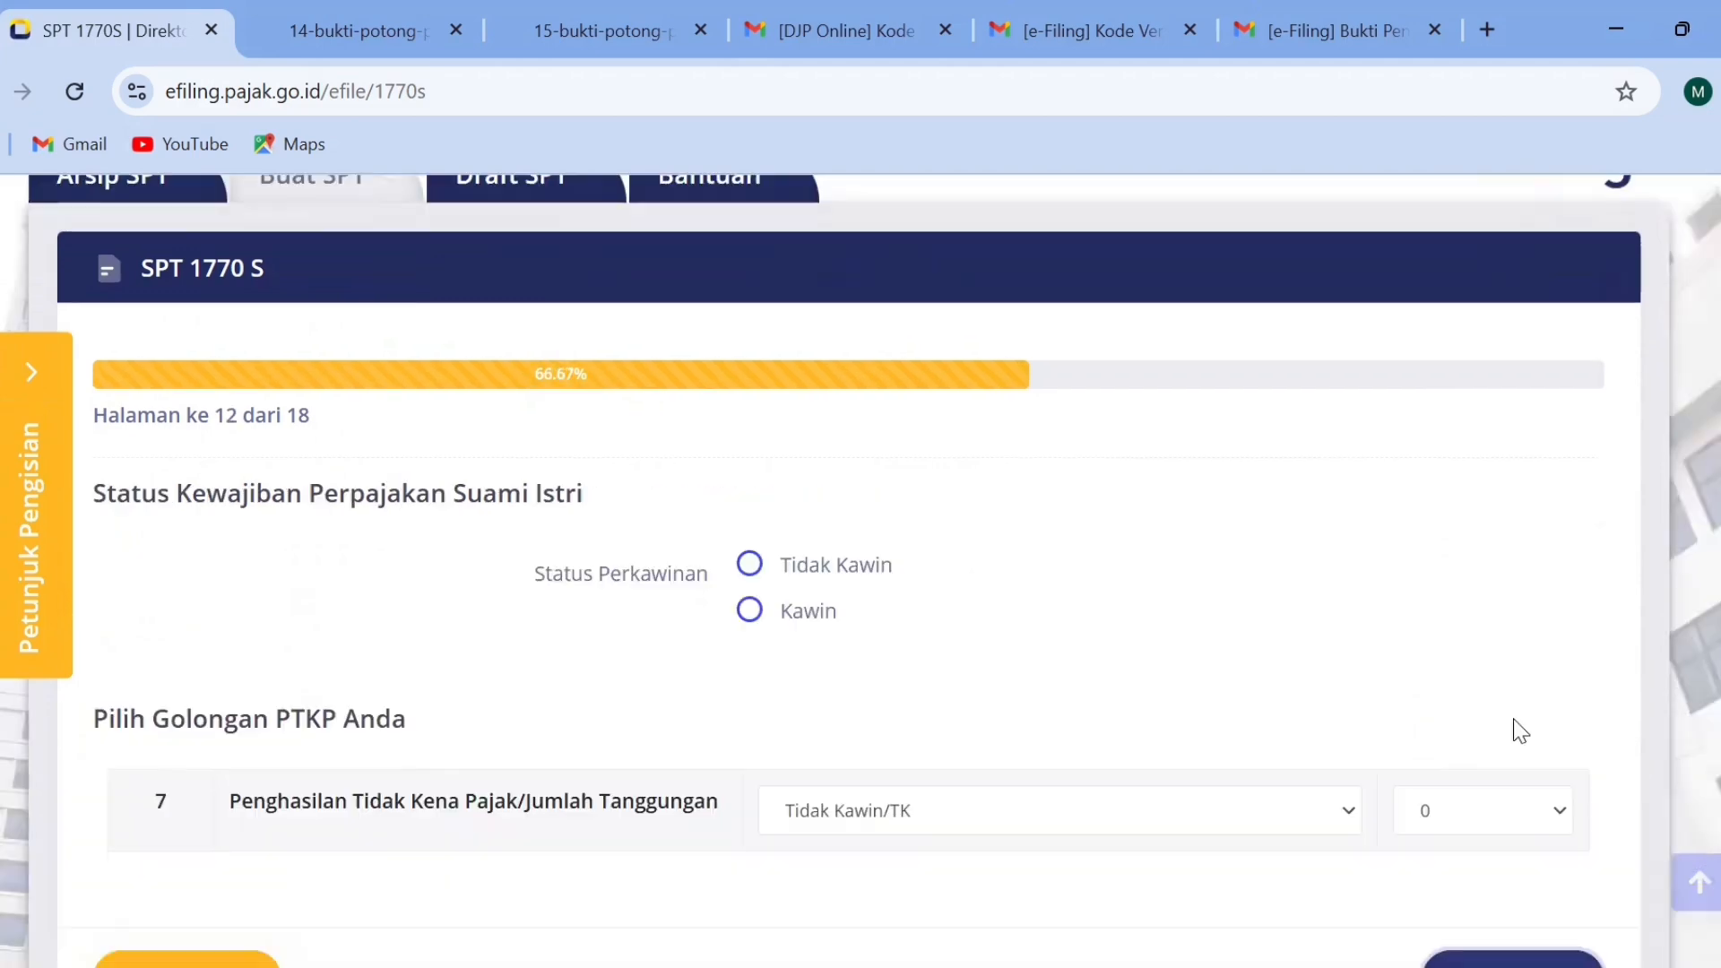
Set Status Perkawinan to Tidak Kawin and the PTKP to Tidak Kawin/TK with 0 dependents, and continue to page 13.
scroll(1490, 546, down, 5)
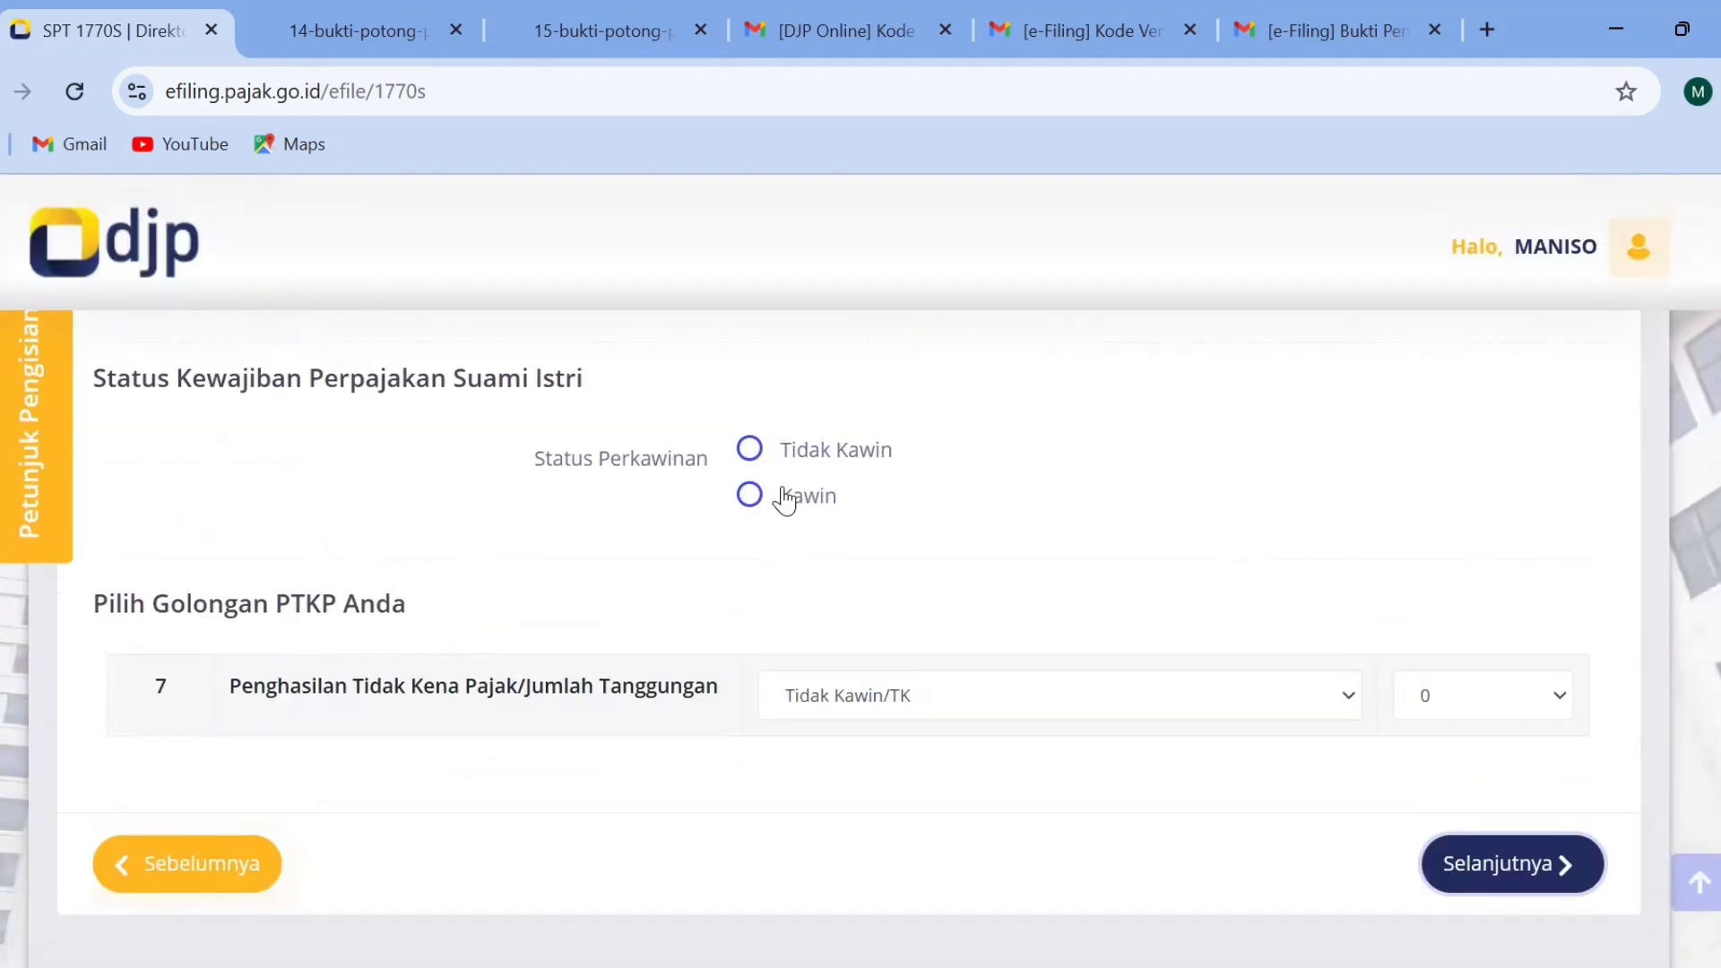
click(745, 502)
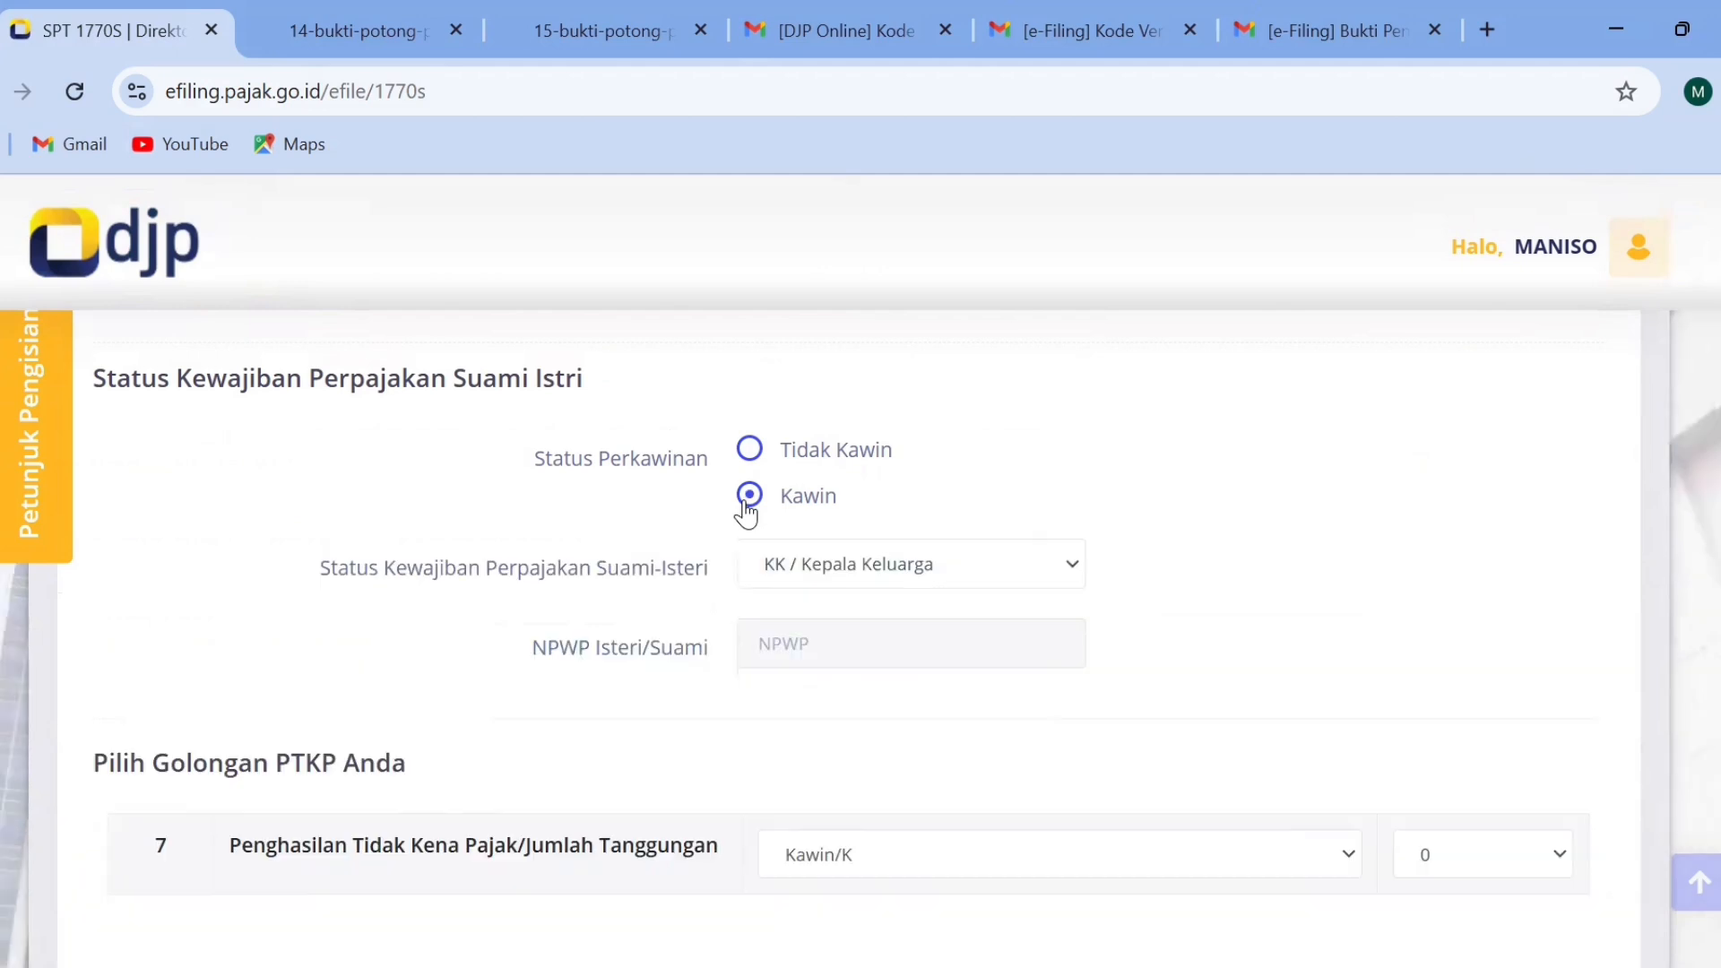
click(751, 464)
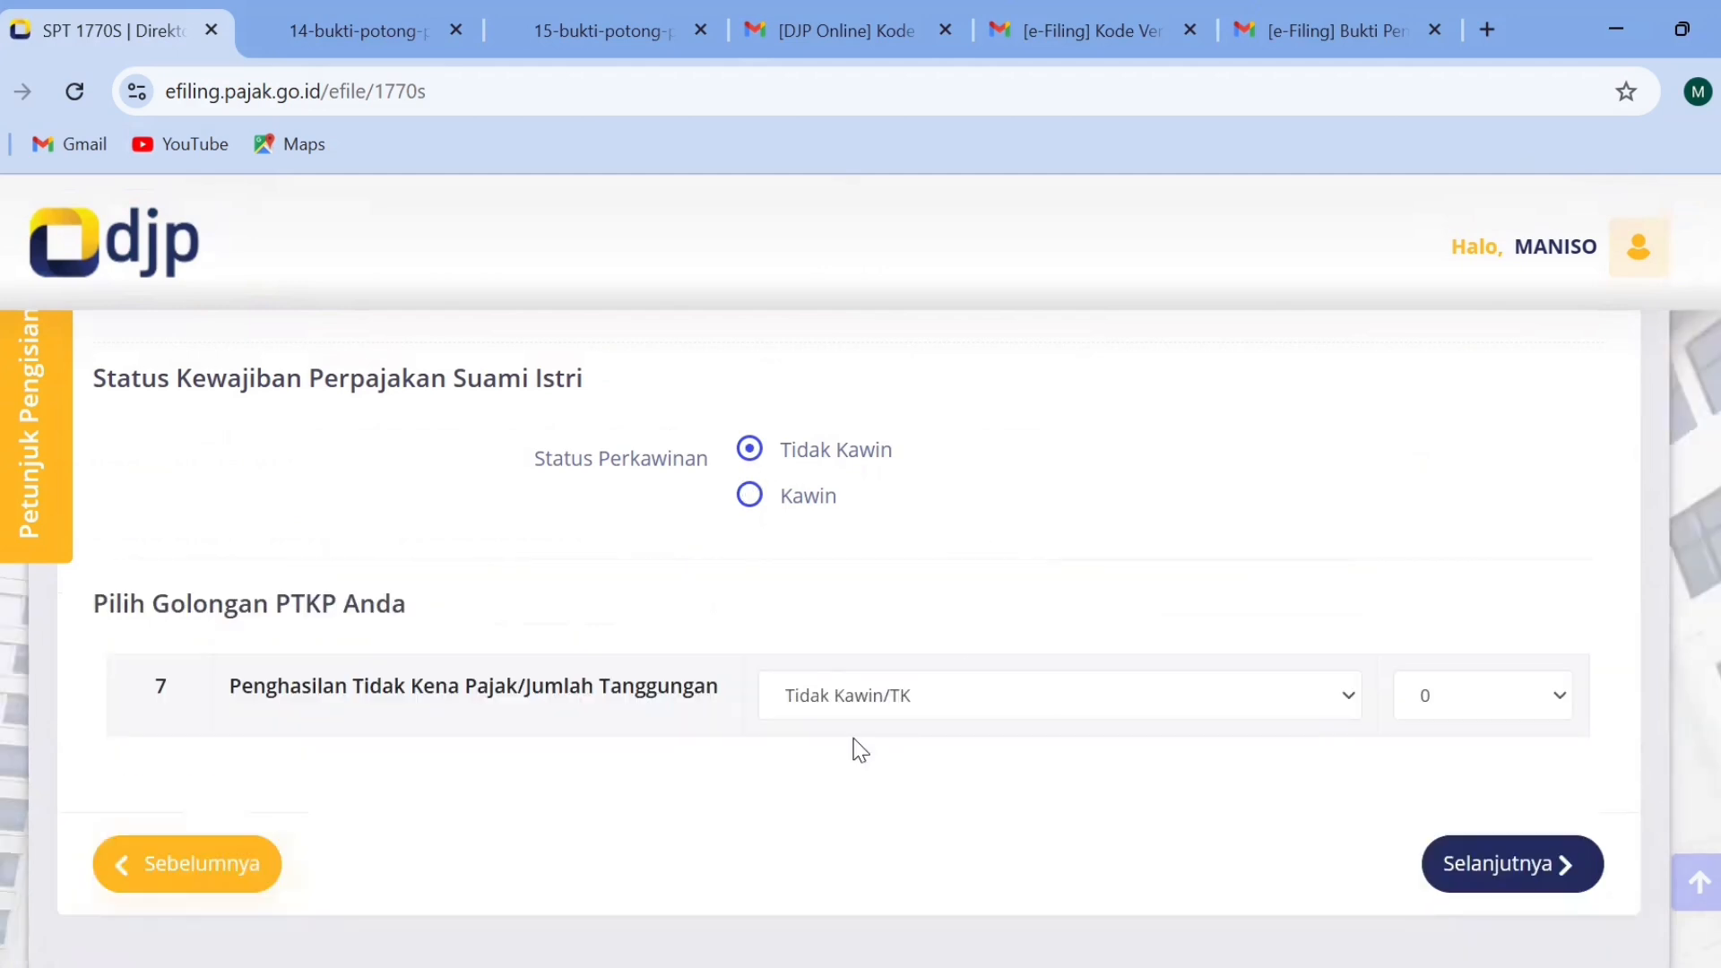
click(1443, 711)
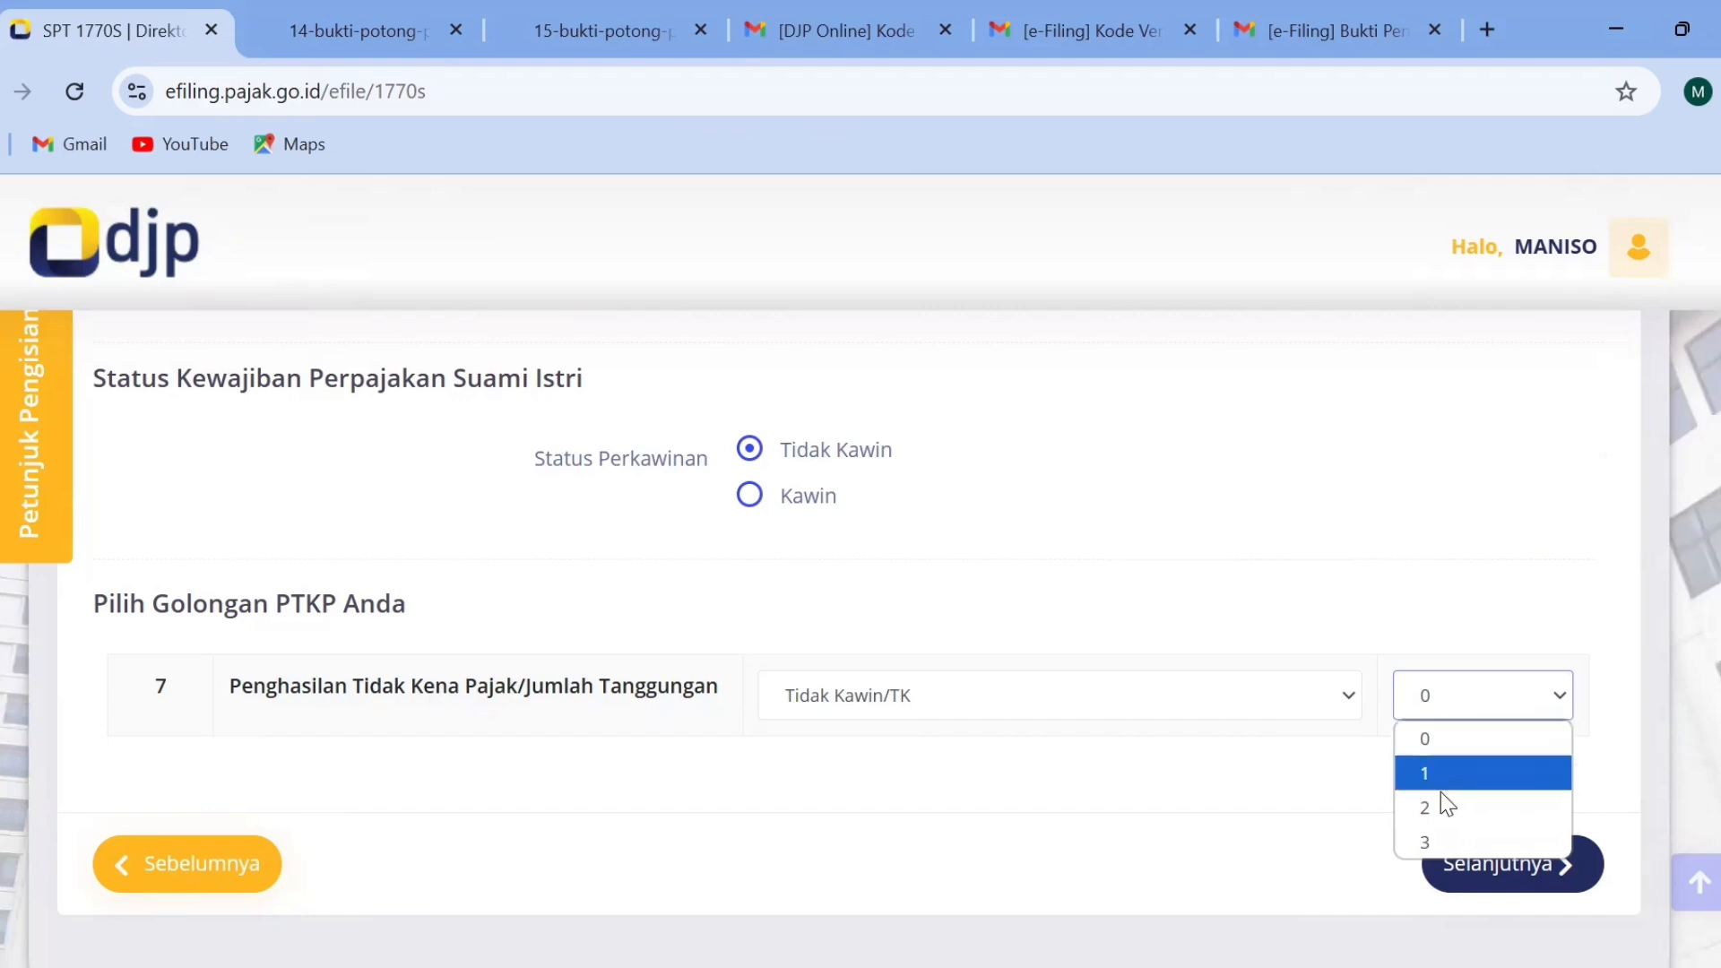
click(1437, 740)
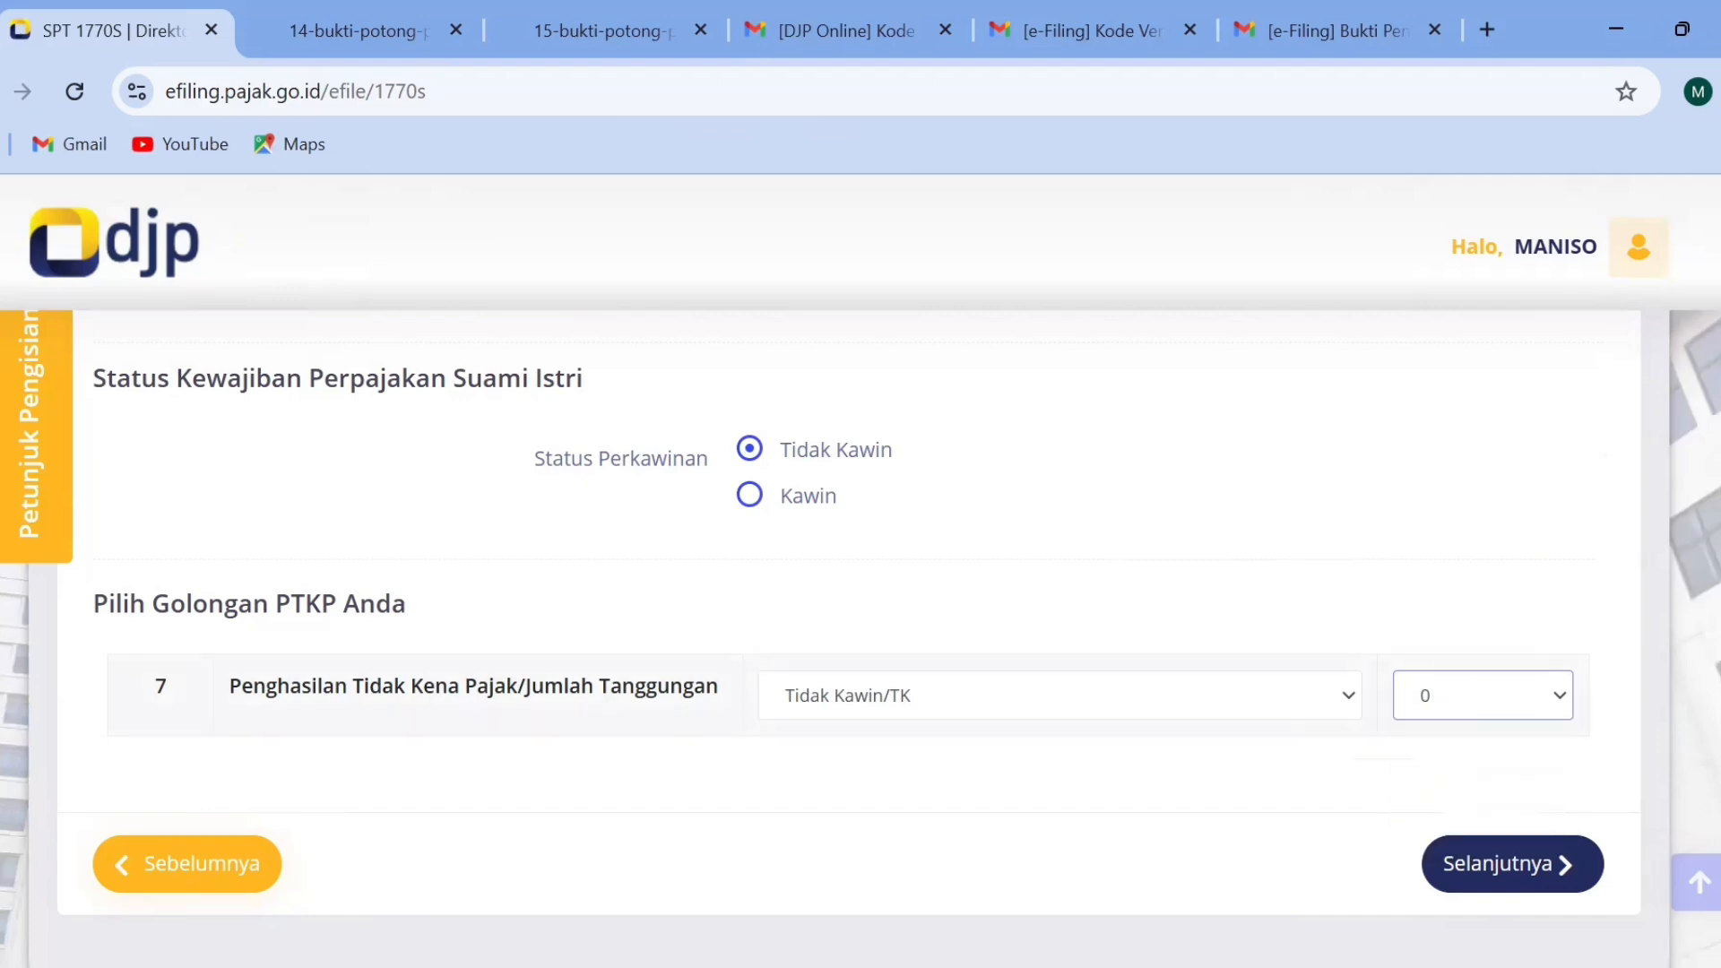
scroll(860, 574, up, 2)
scroll(861, 574, down, 4)
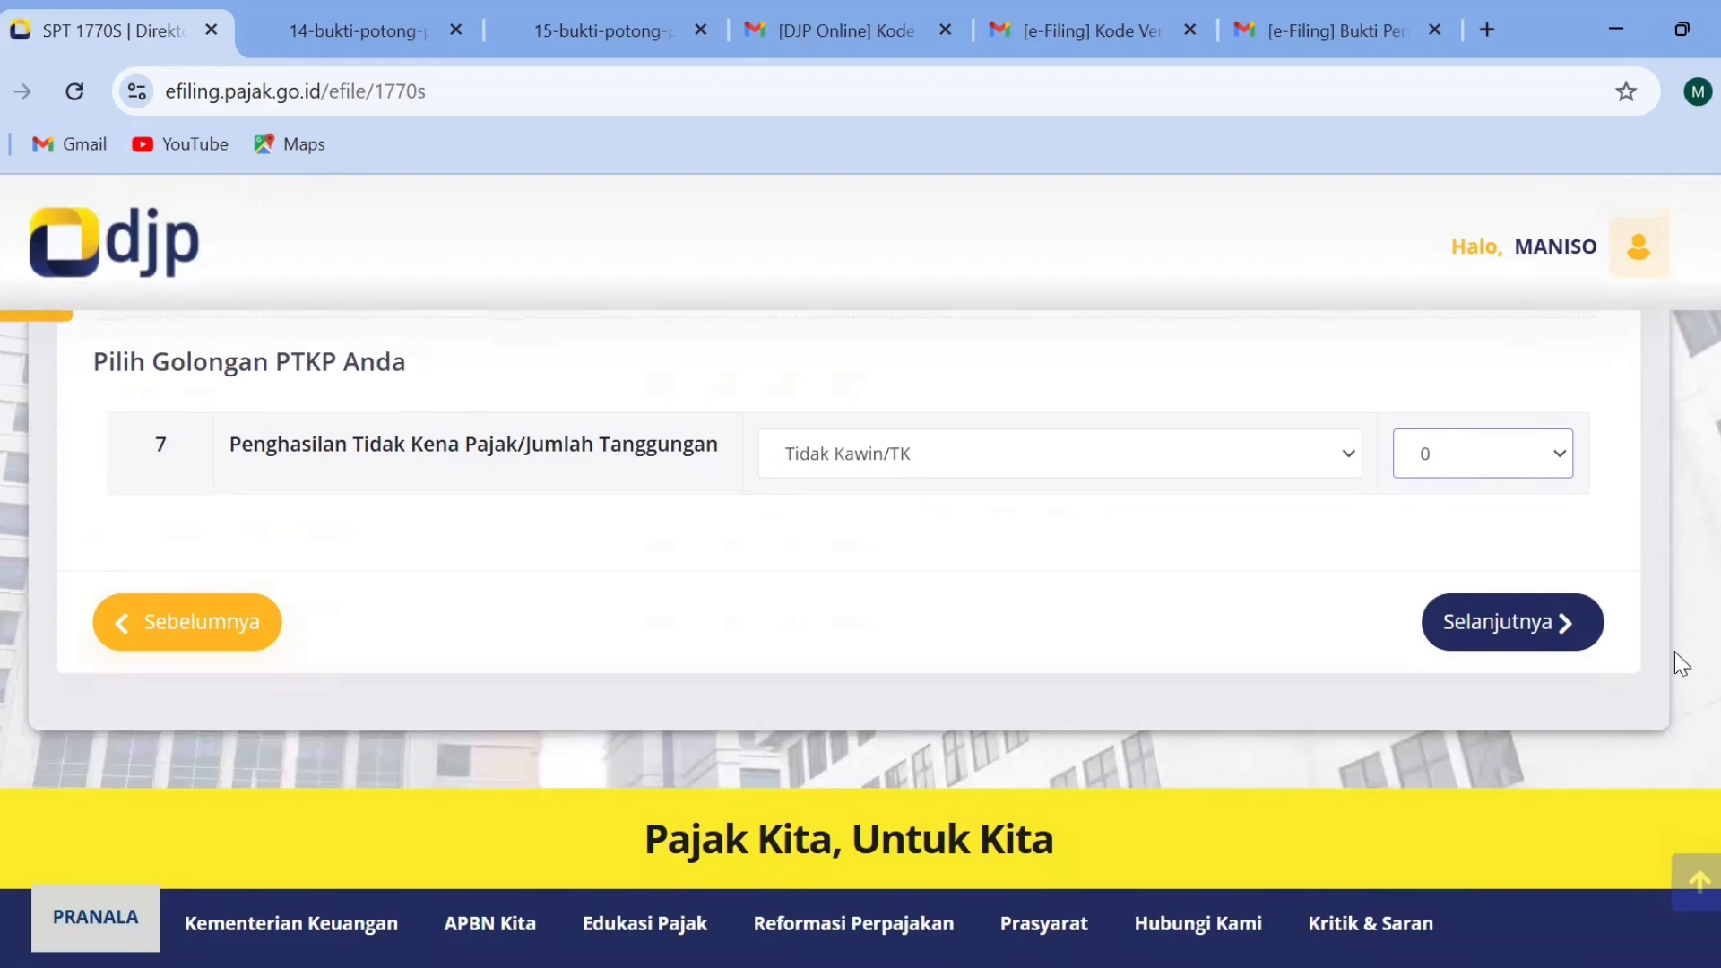
click(1477, 647)
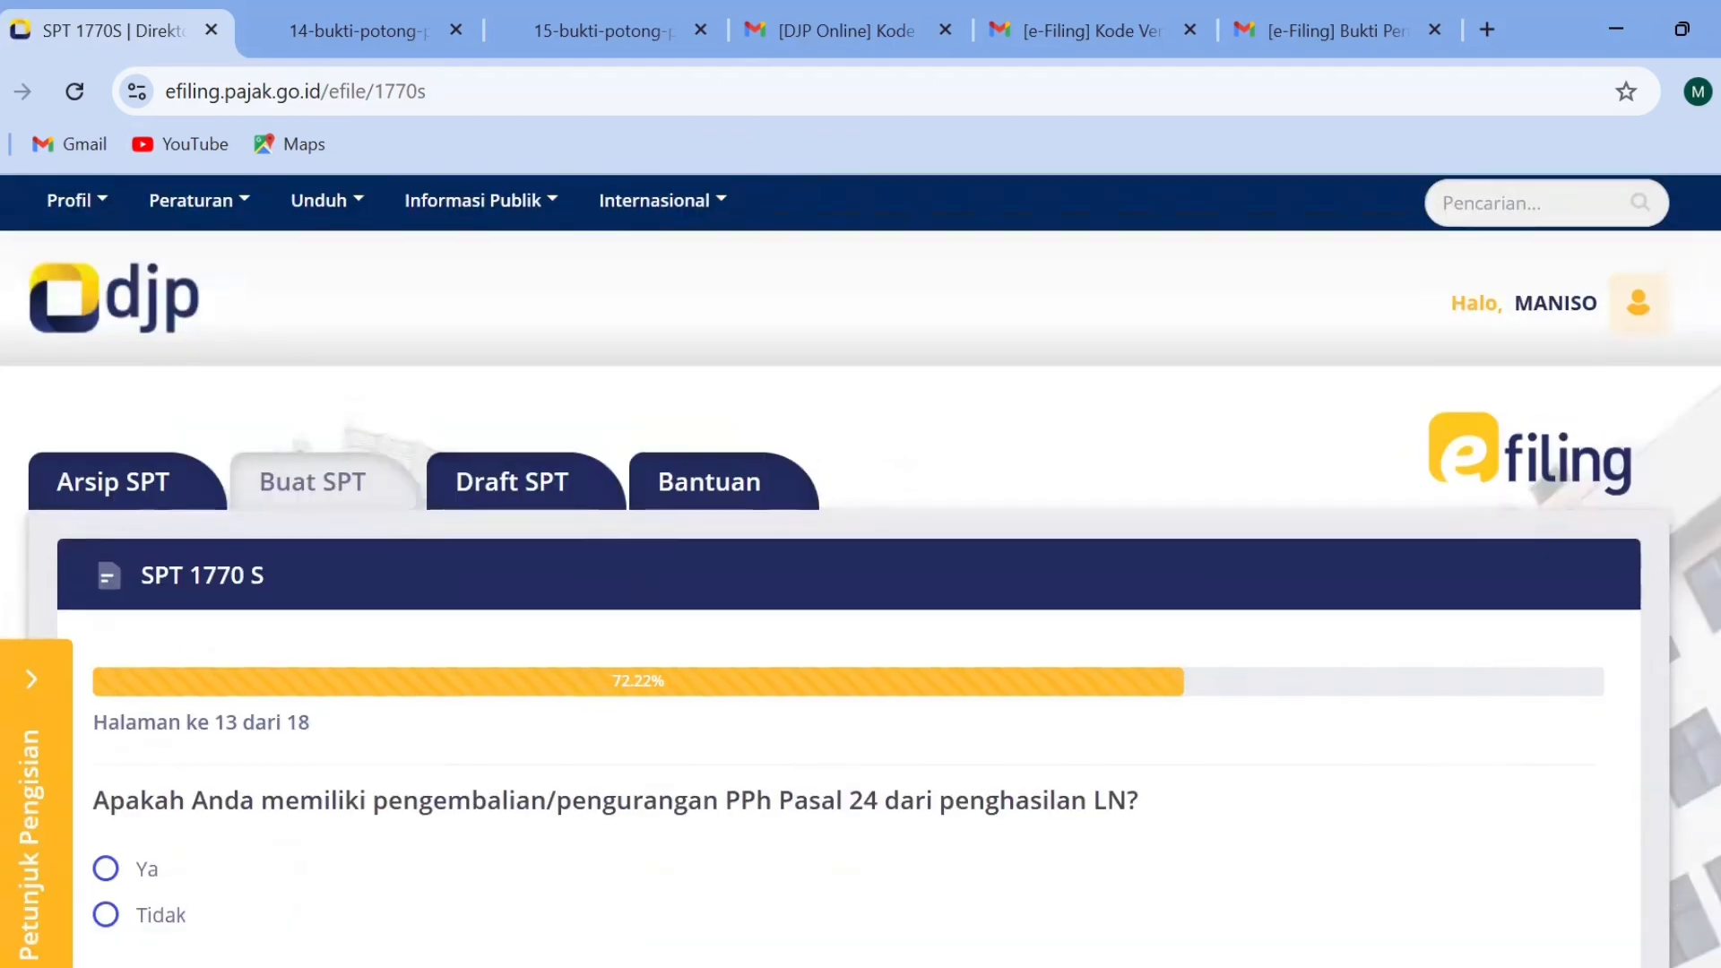
Answer Tidak for PPh Pasal 24 refund or reduction on foreign income and continue to page 14.
scroll(1541, 520, down, 2)
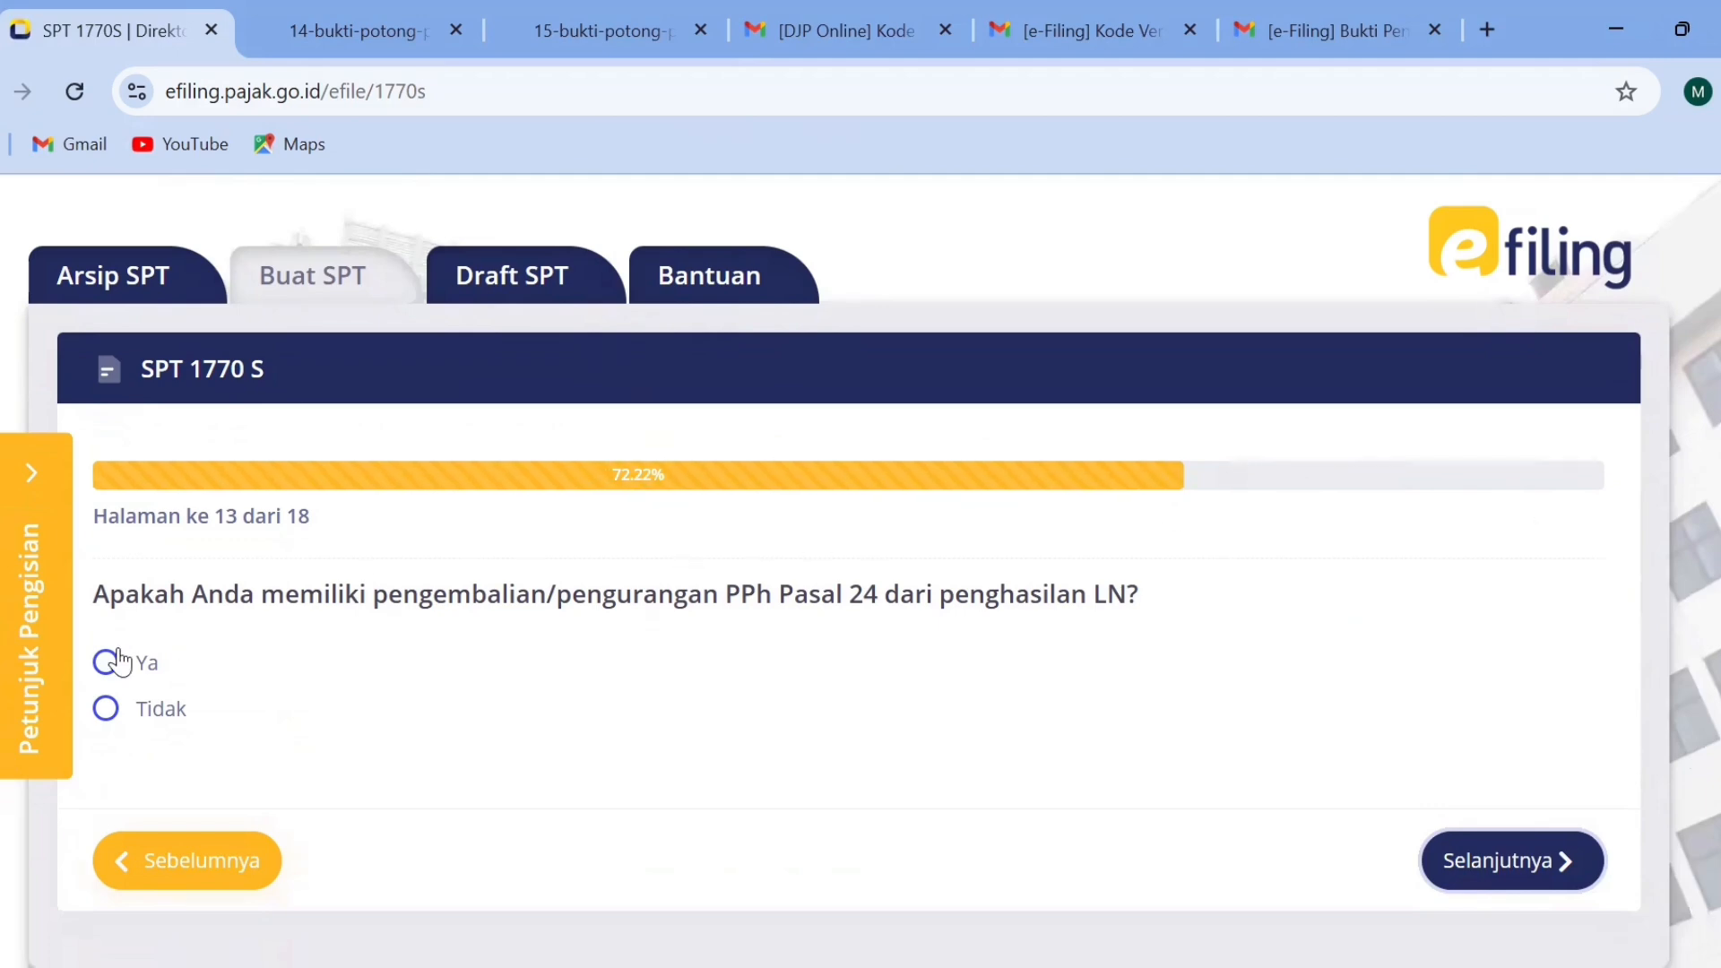
click(106, 708)
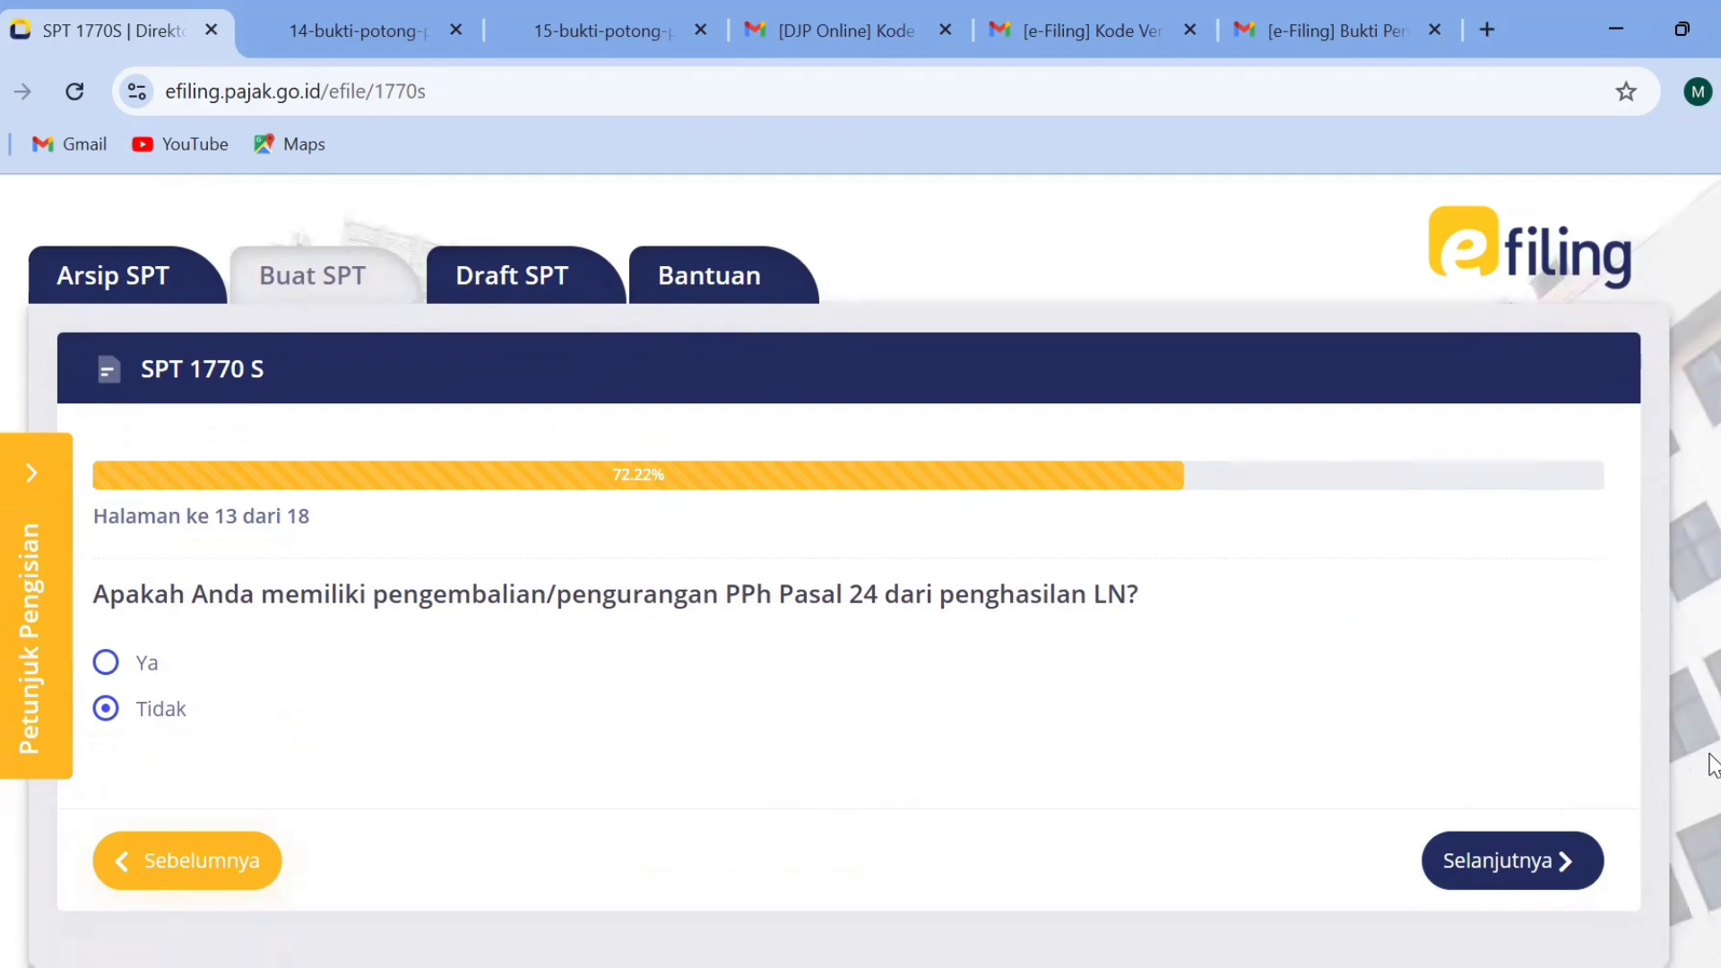
click(1510, 870)
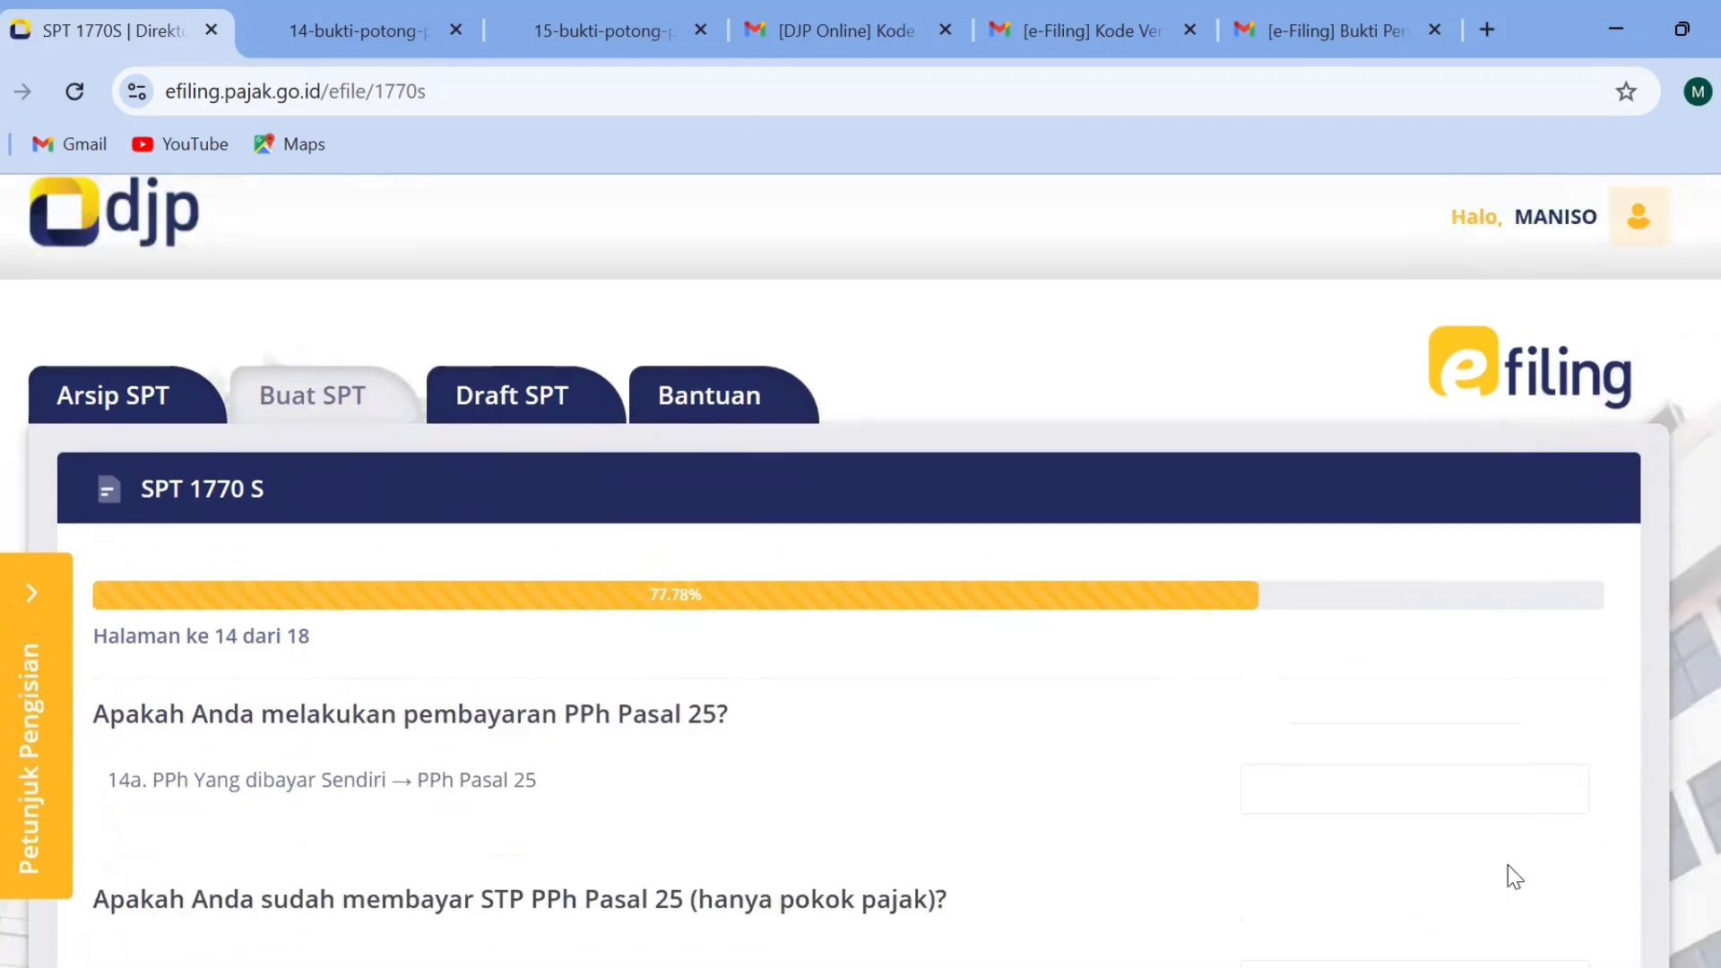
Leave the PPh Pasal 25 and STP PPh Pasal 25 payment amounts (14a, 14b) empty and continue to page 15.
scroll(861, 573, down, 5)
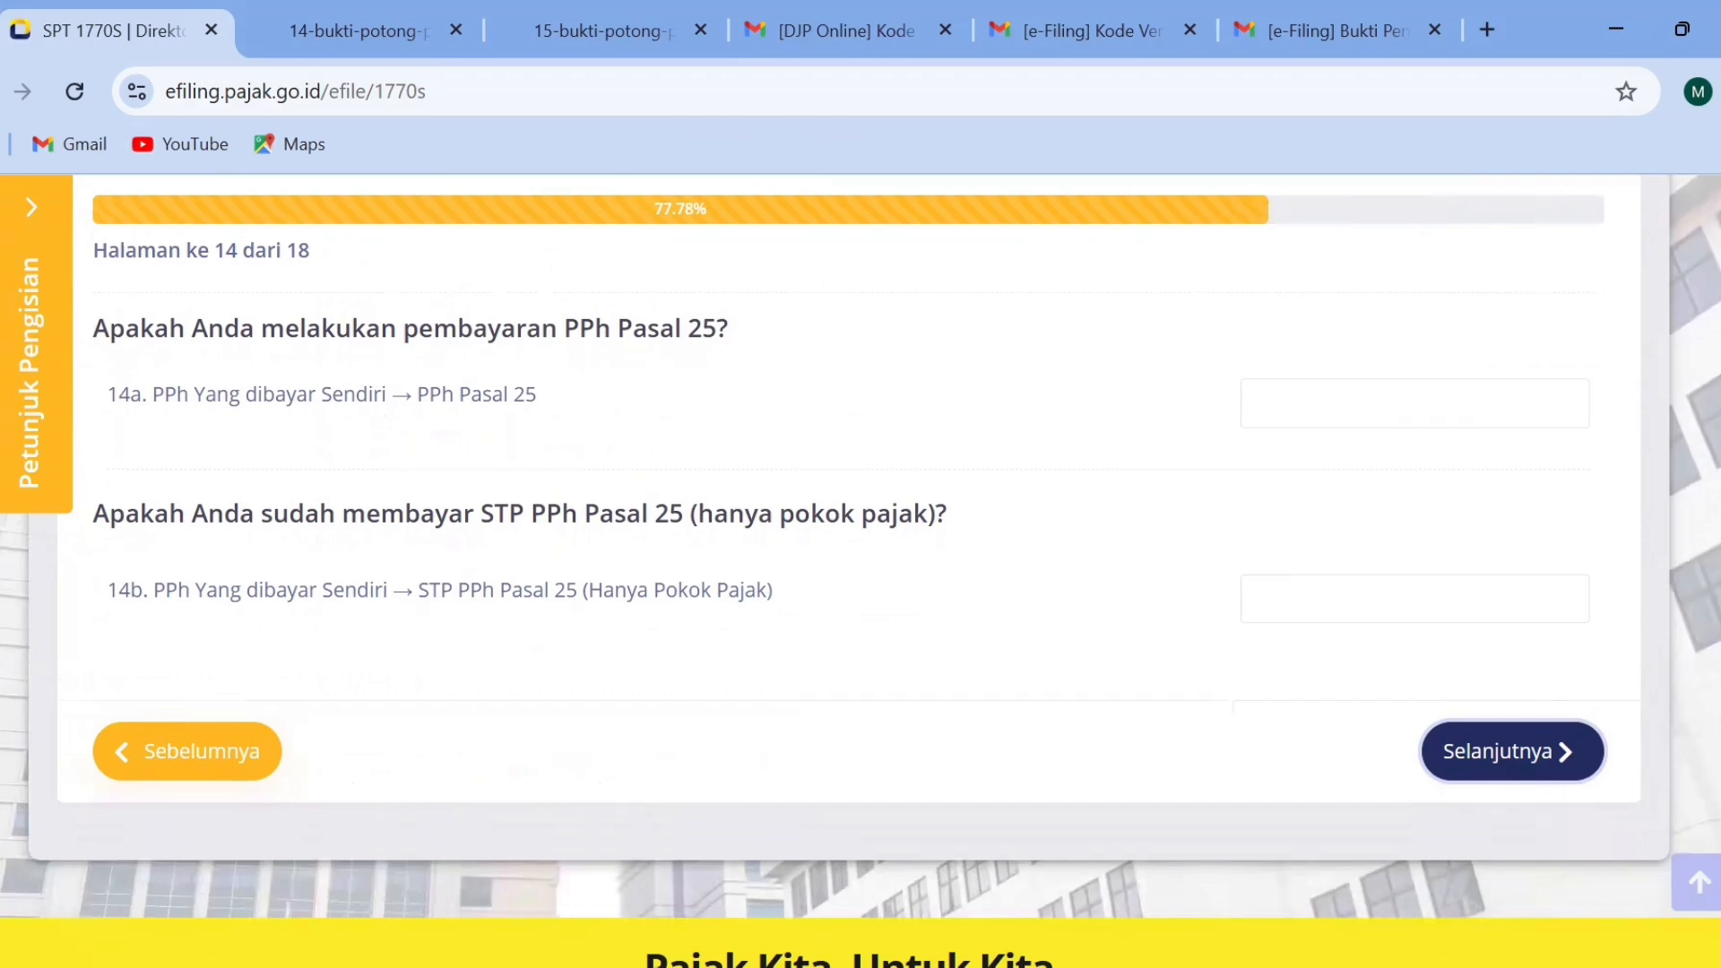
scroll(861, 574, up, 1)
scroll(860, 574, up, 1)
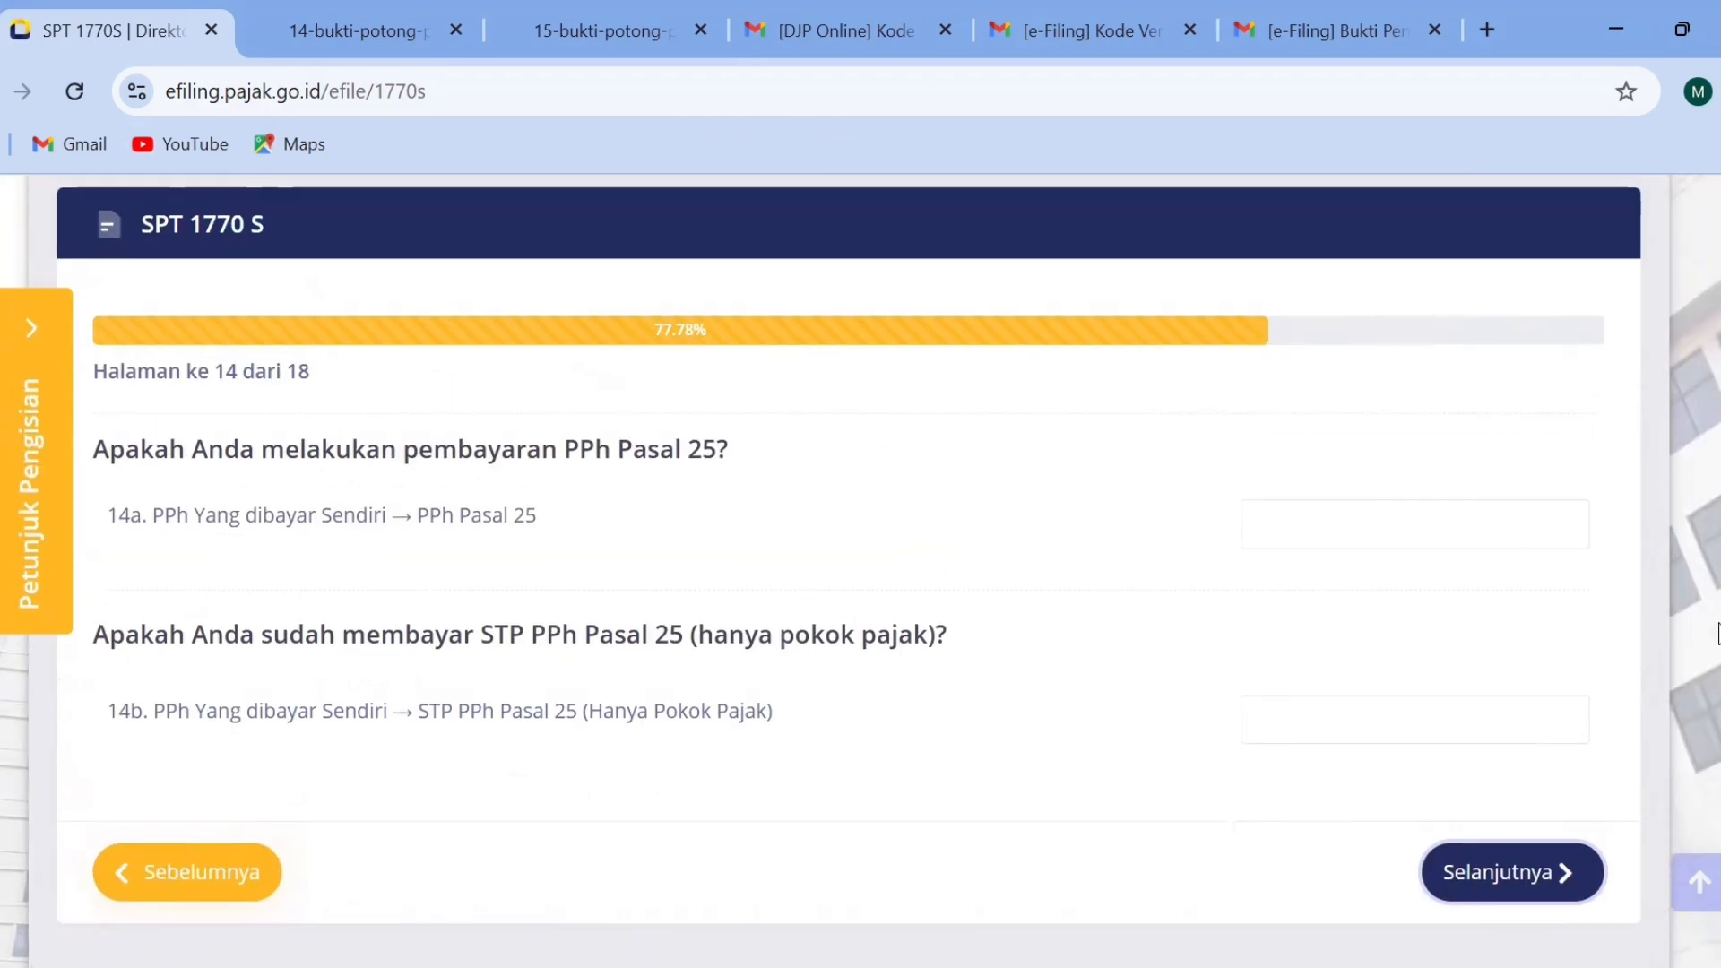
click(1527, 897)
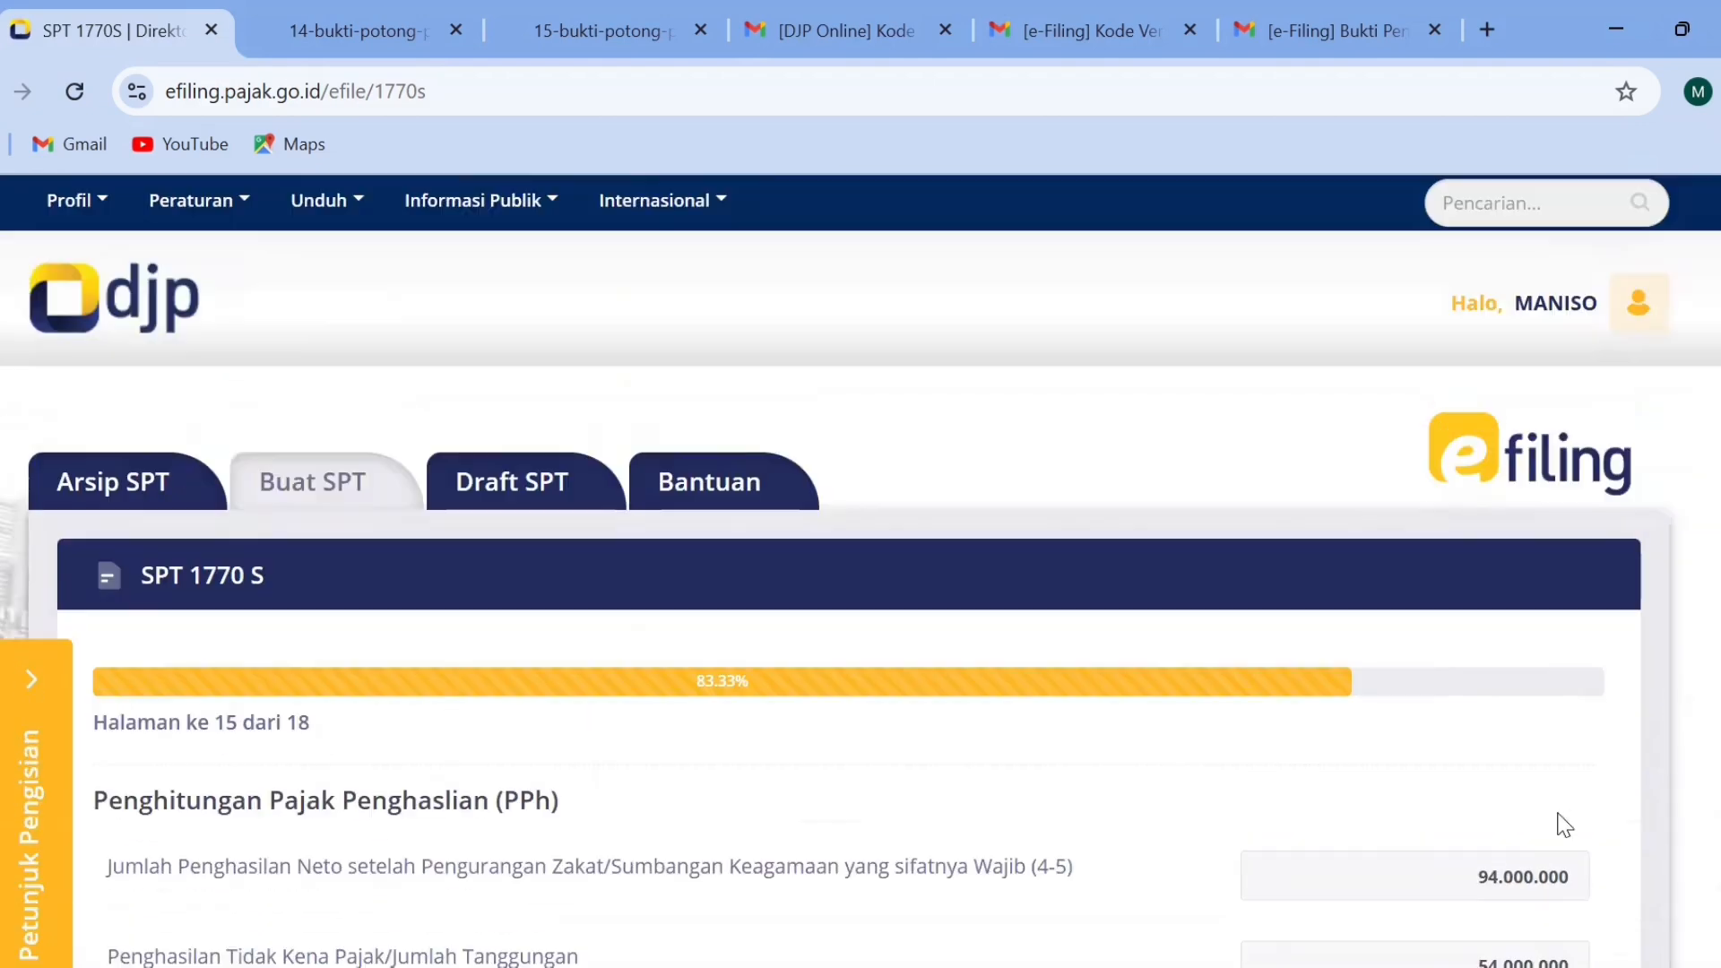
Review the PPh calculation on page 15 and continue through the Proses Kurang/Lebih Bayar page to page 17.
scroll(860, 573, down, 4)
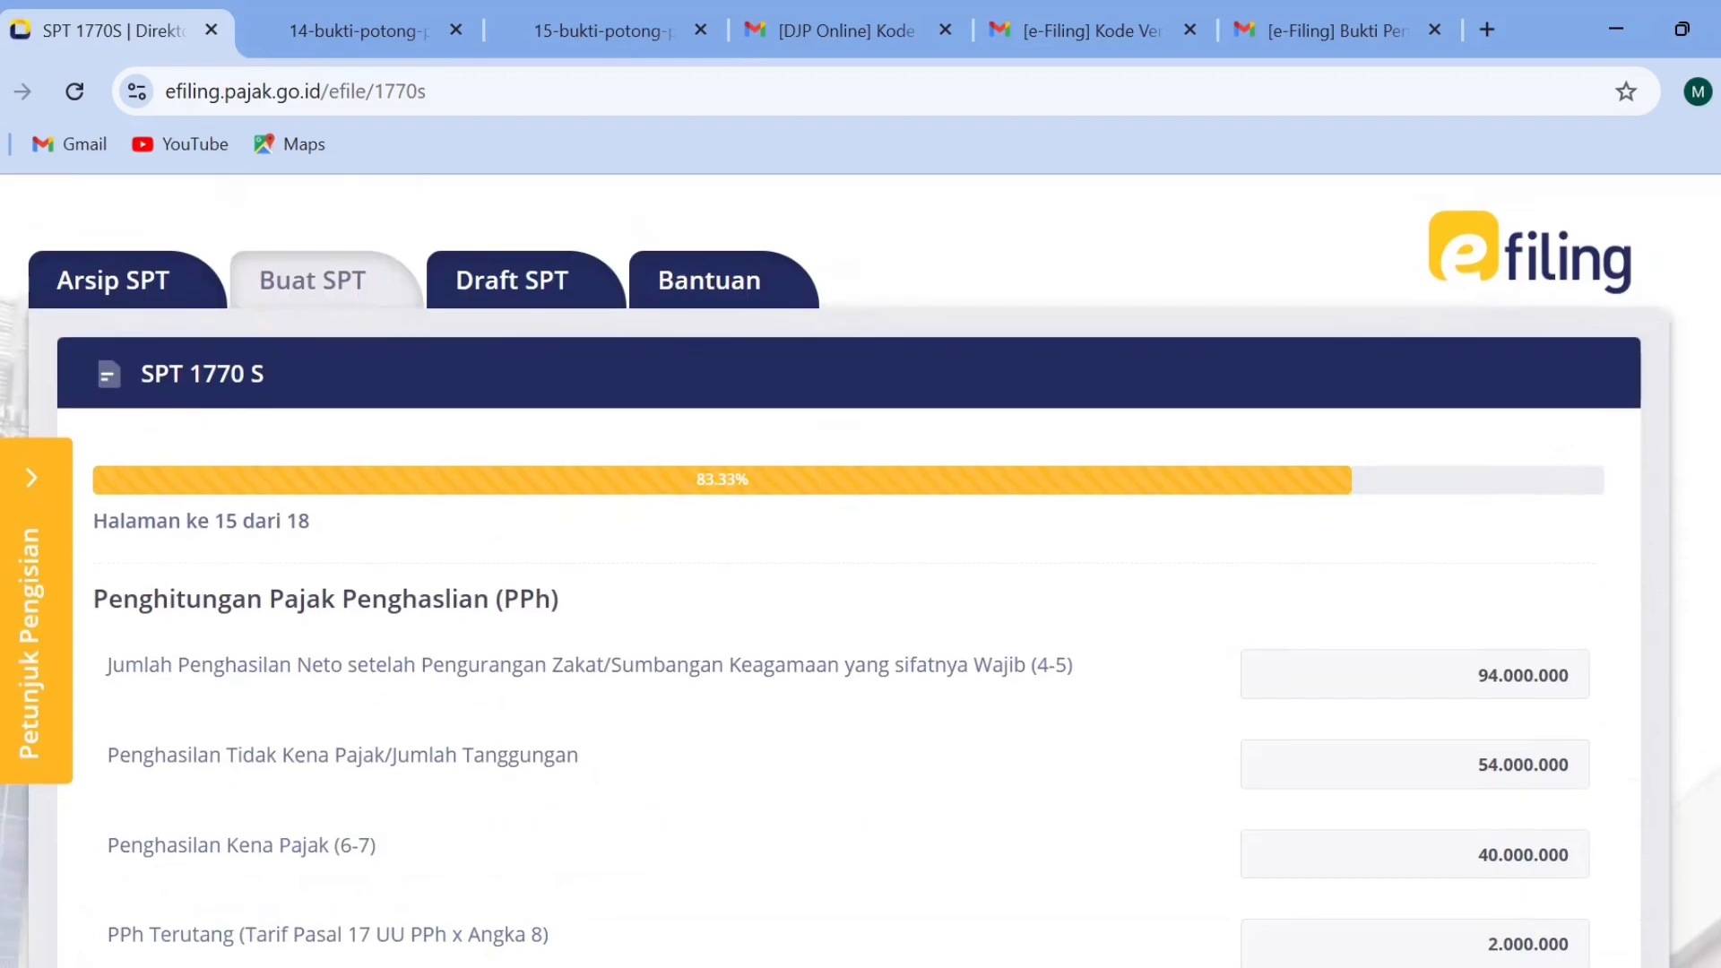
scroll(861, 573, down, 5)
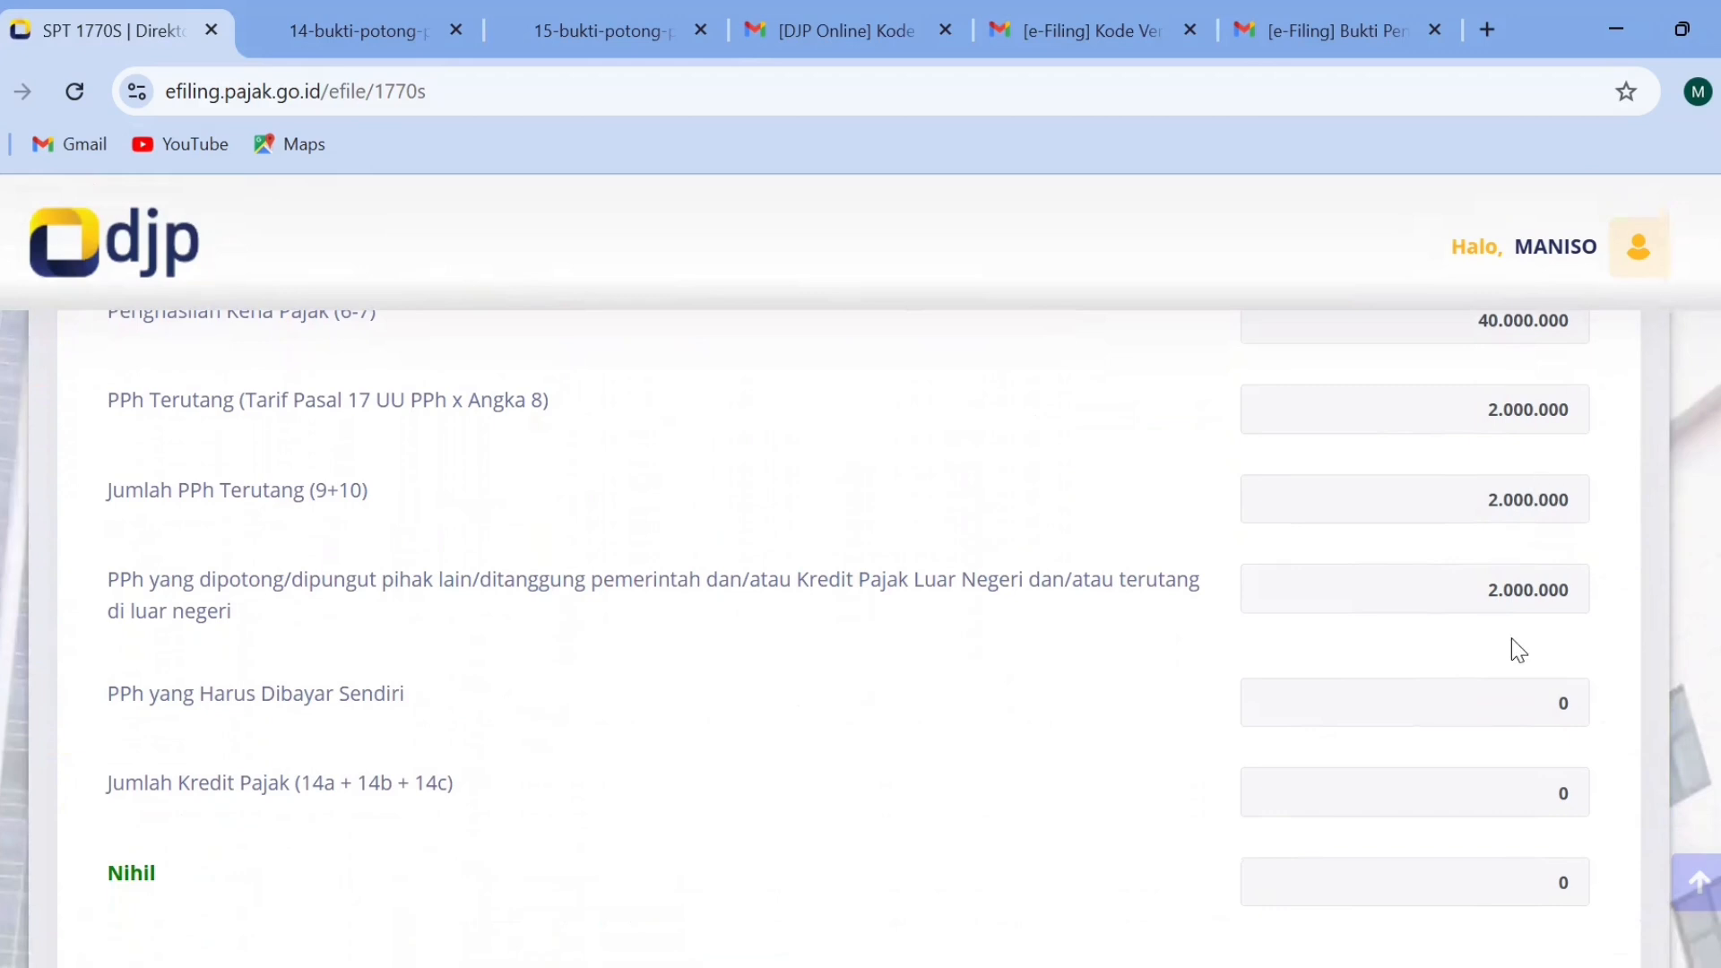
scroll(860, 628, down, 2)
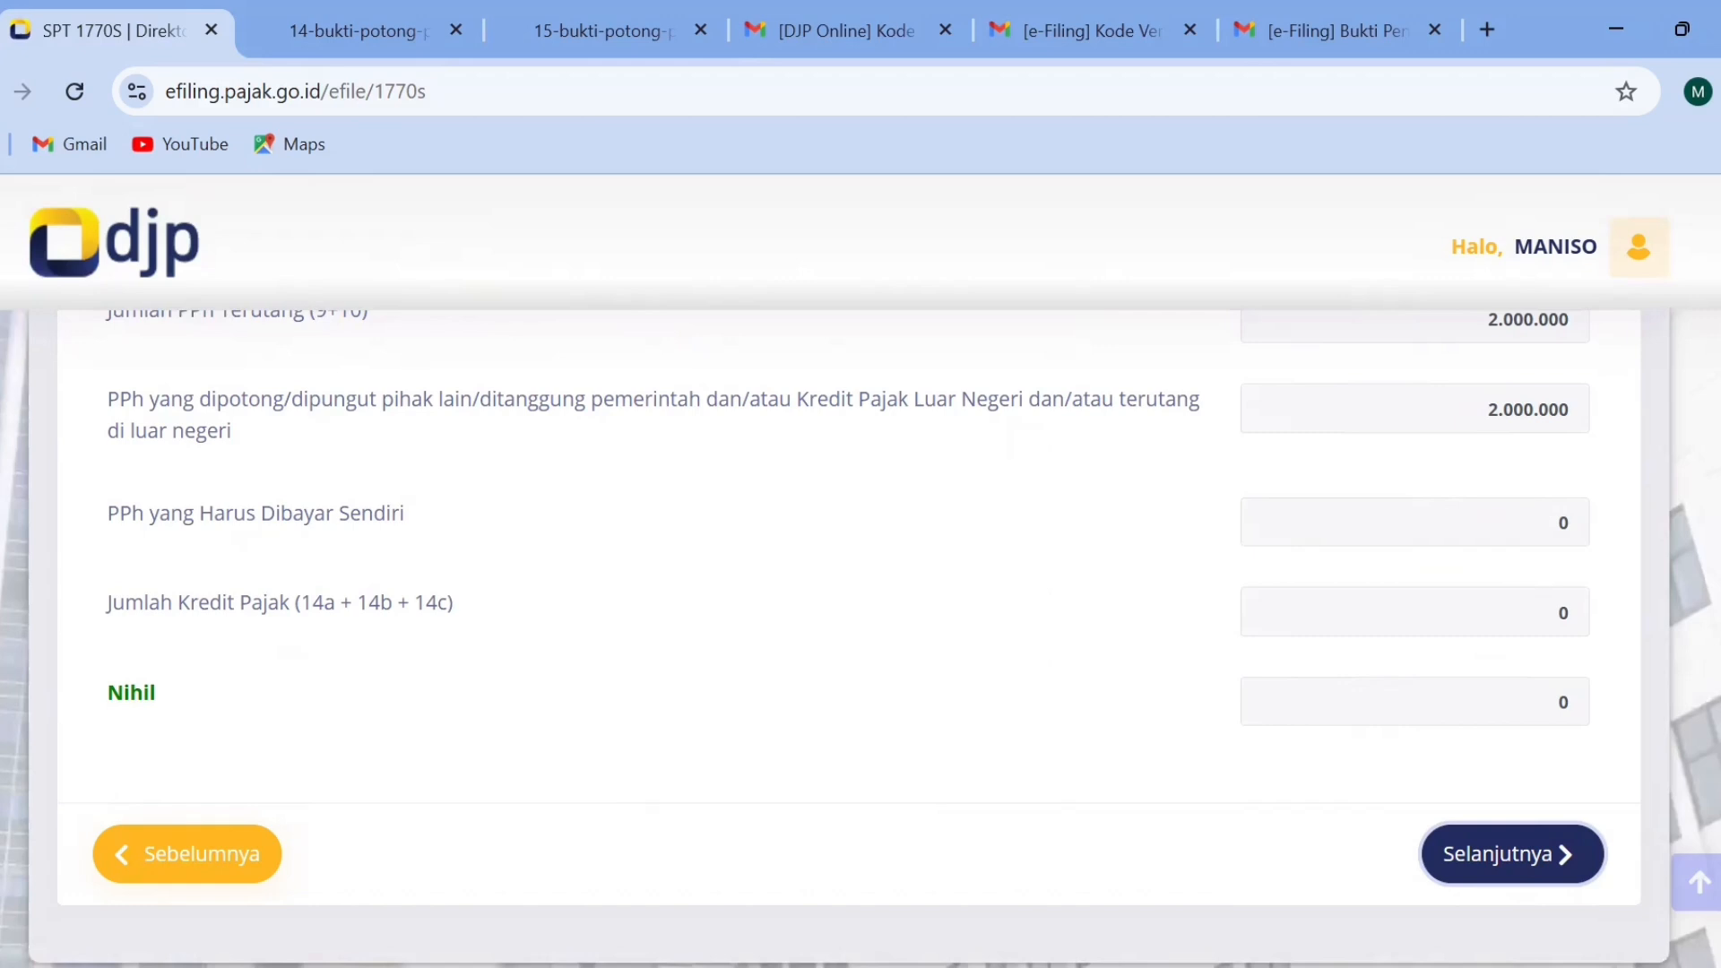
scroll(860, 583, down, 3)
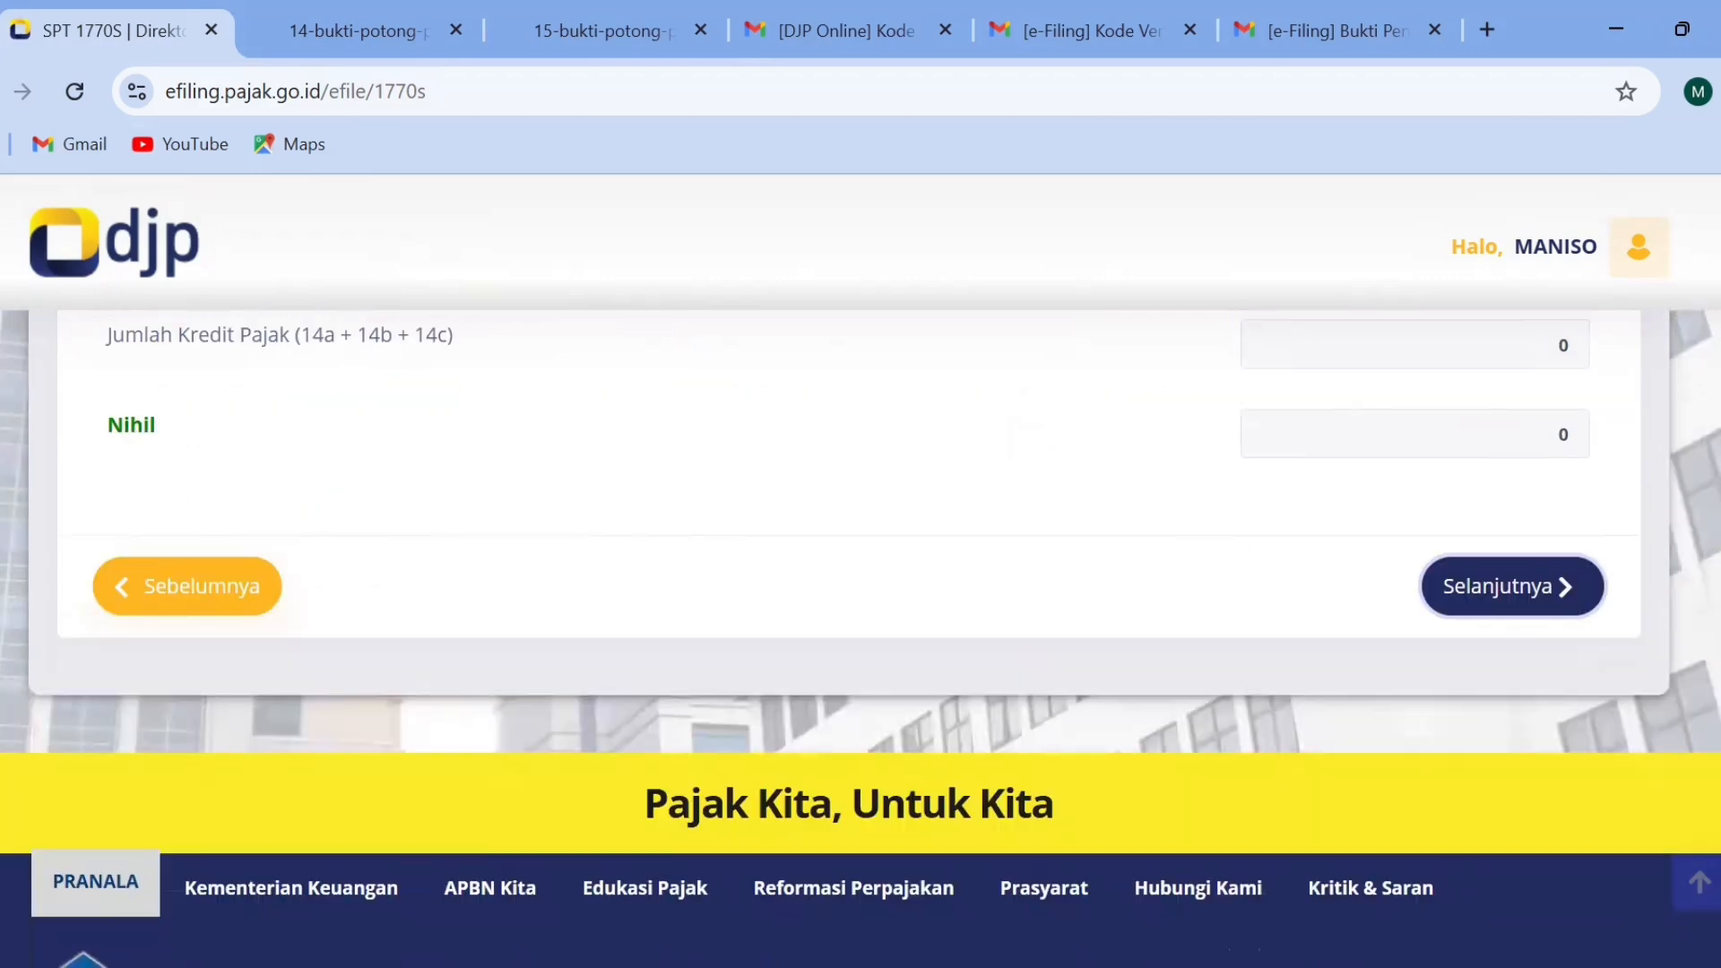
scroll(1606, 605, up, 2)
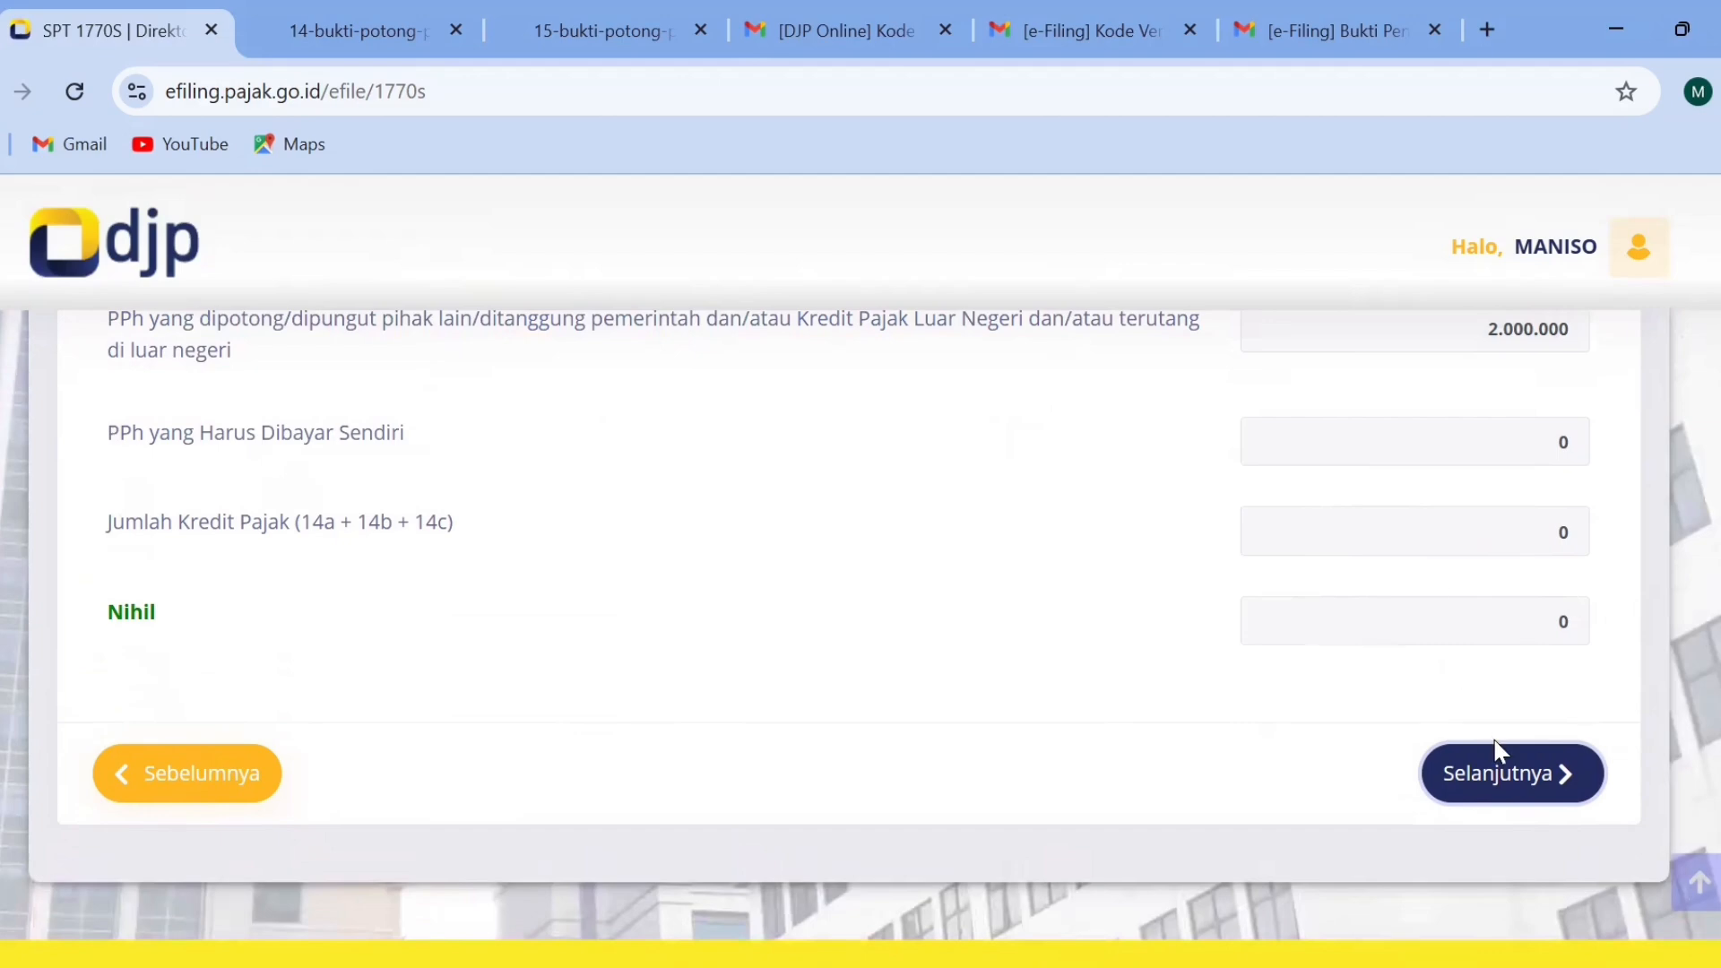
click(1501, 758)
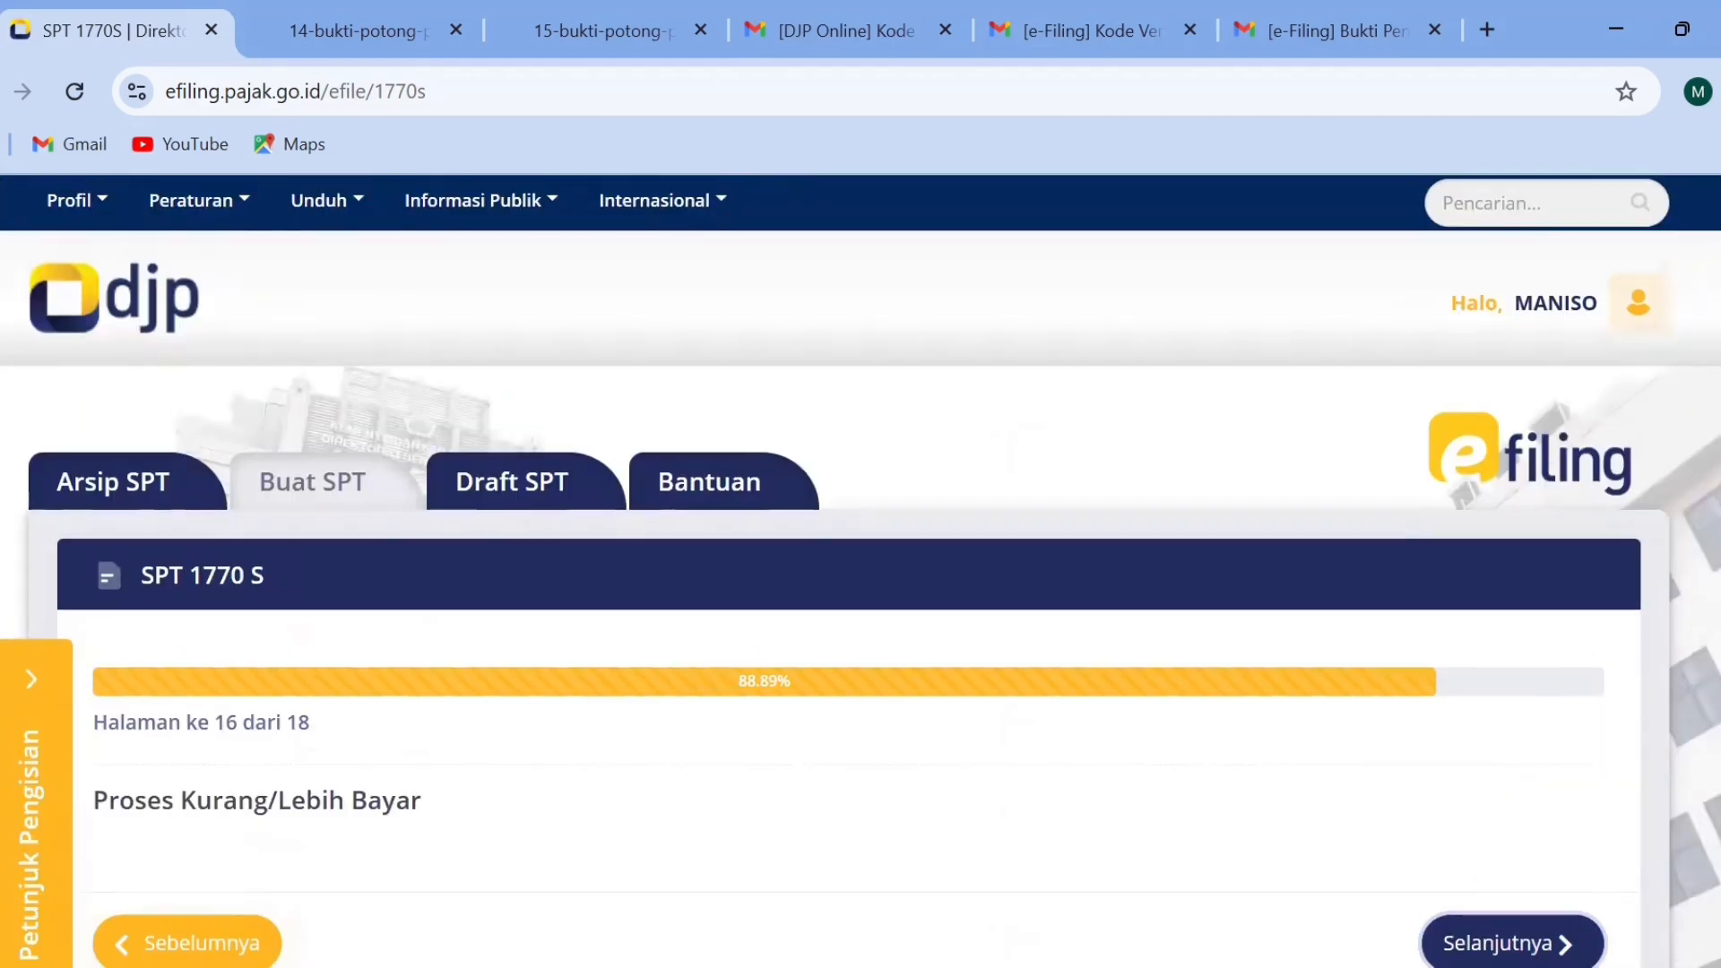
scroll(860, 571, down, 3)
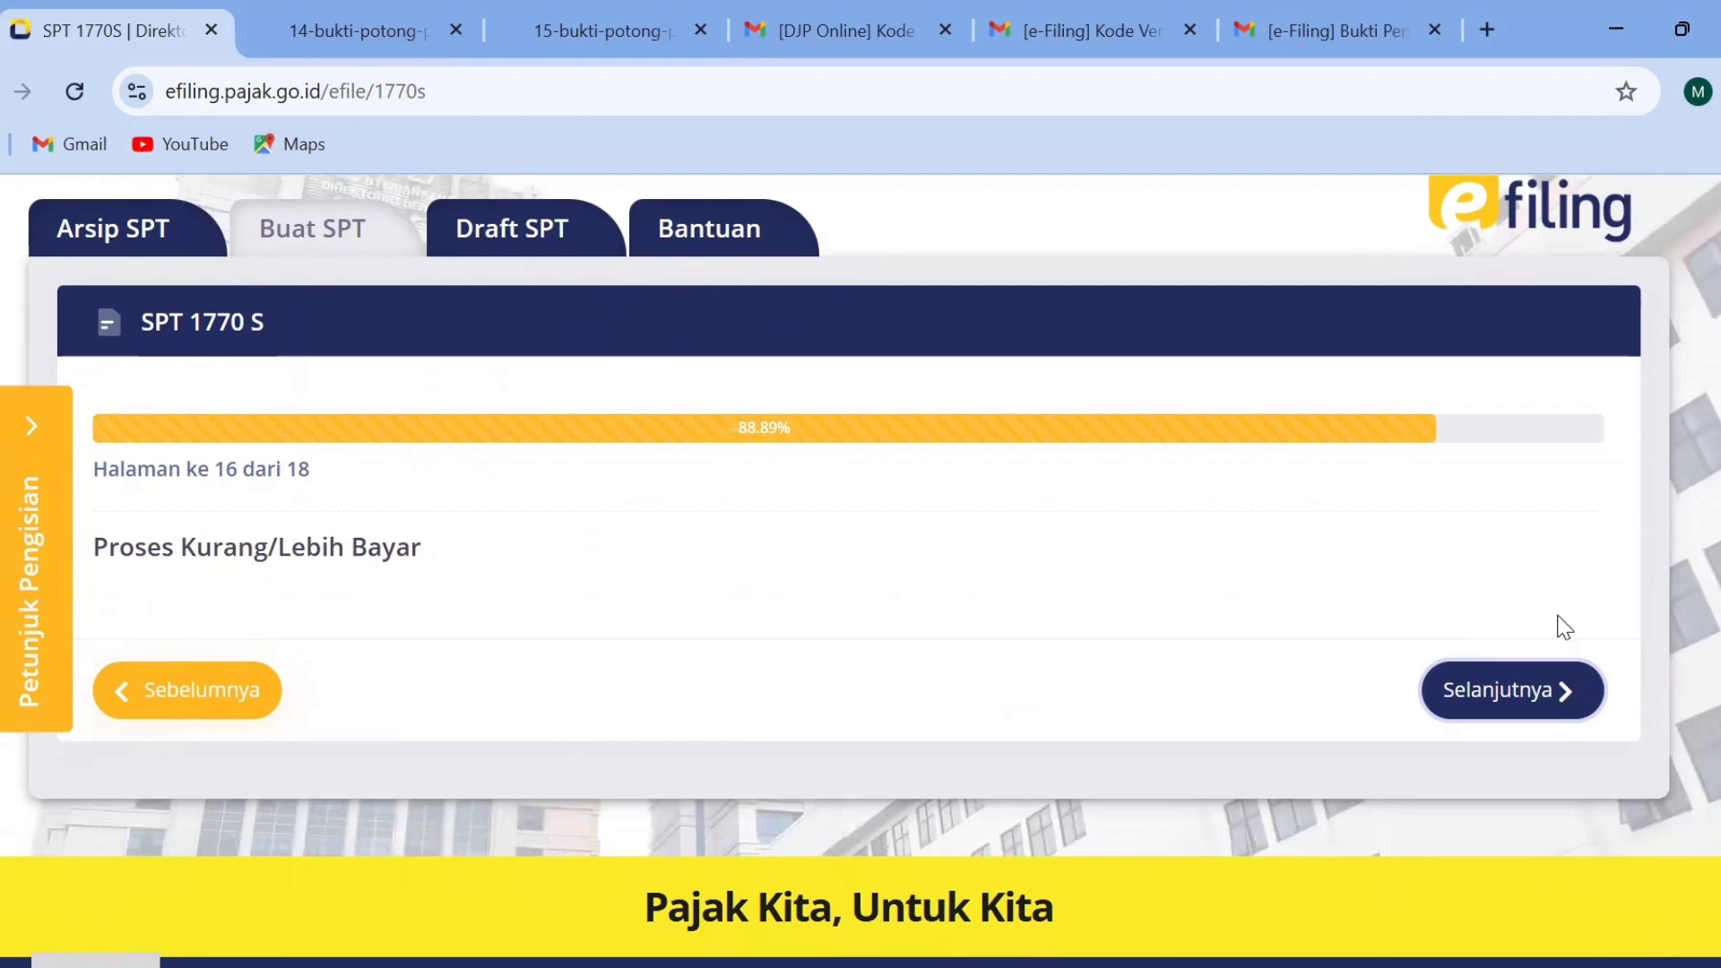
click(1541, 694)
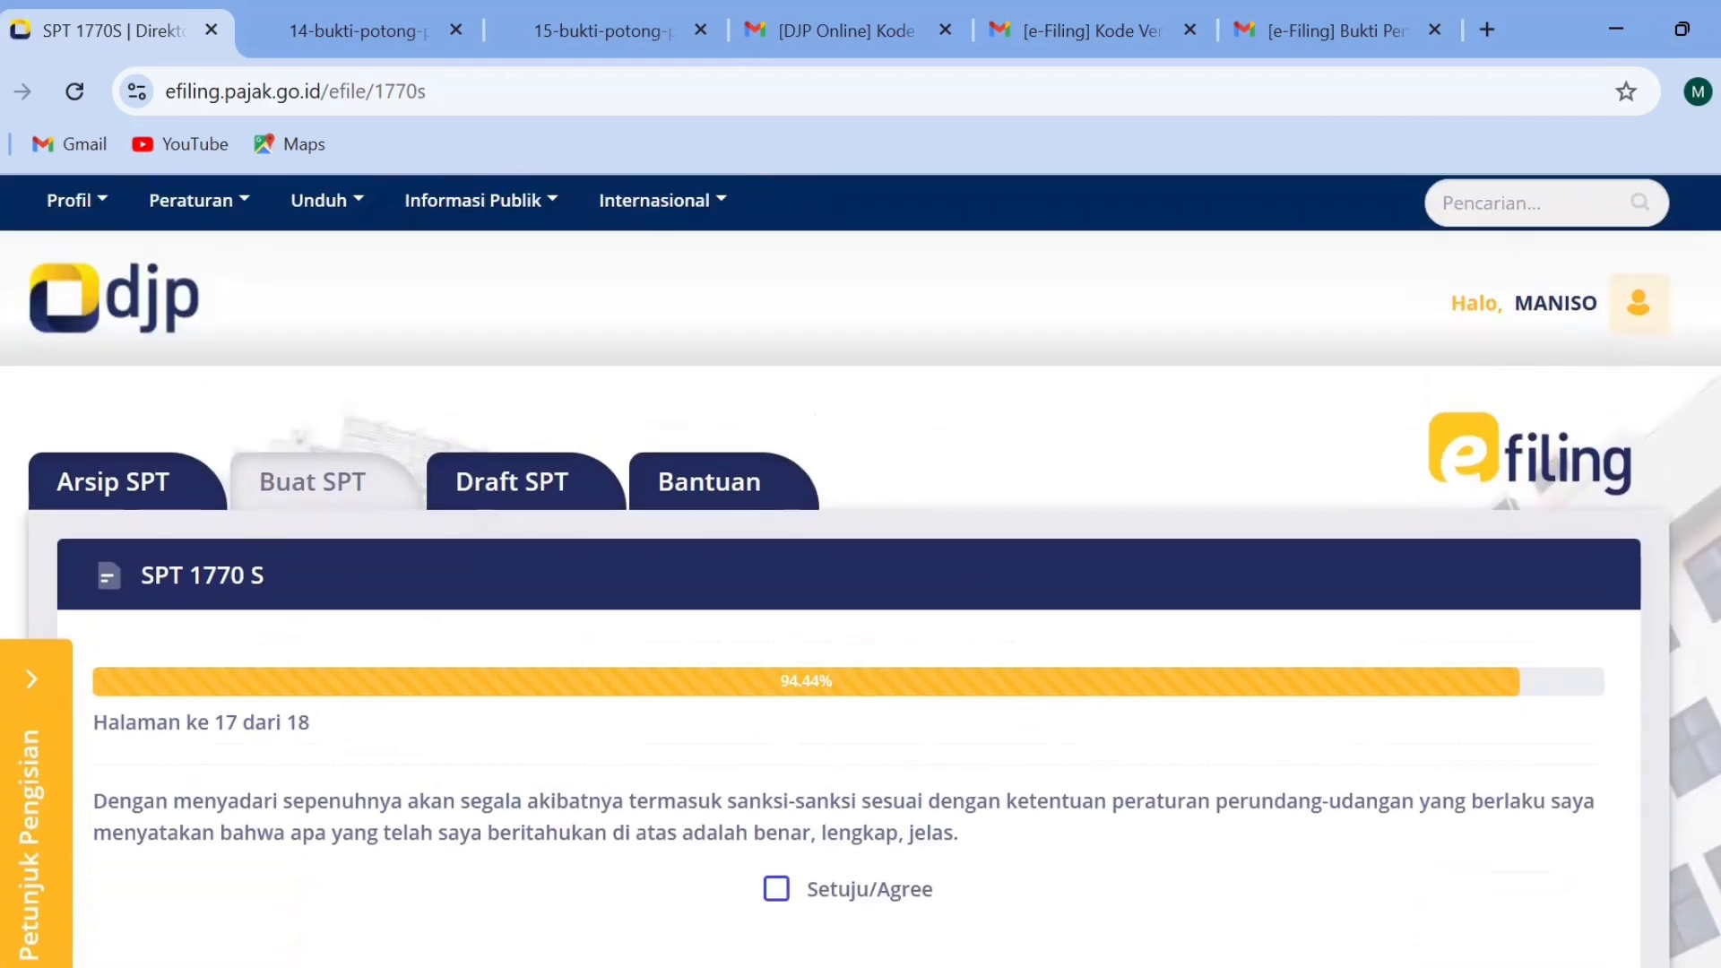
Agree to the declaration that the reported data is correct, complete and clear (Setuju/Agree), and continue to page 18.
scroll(861, 574, down, 3)
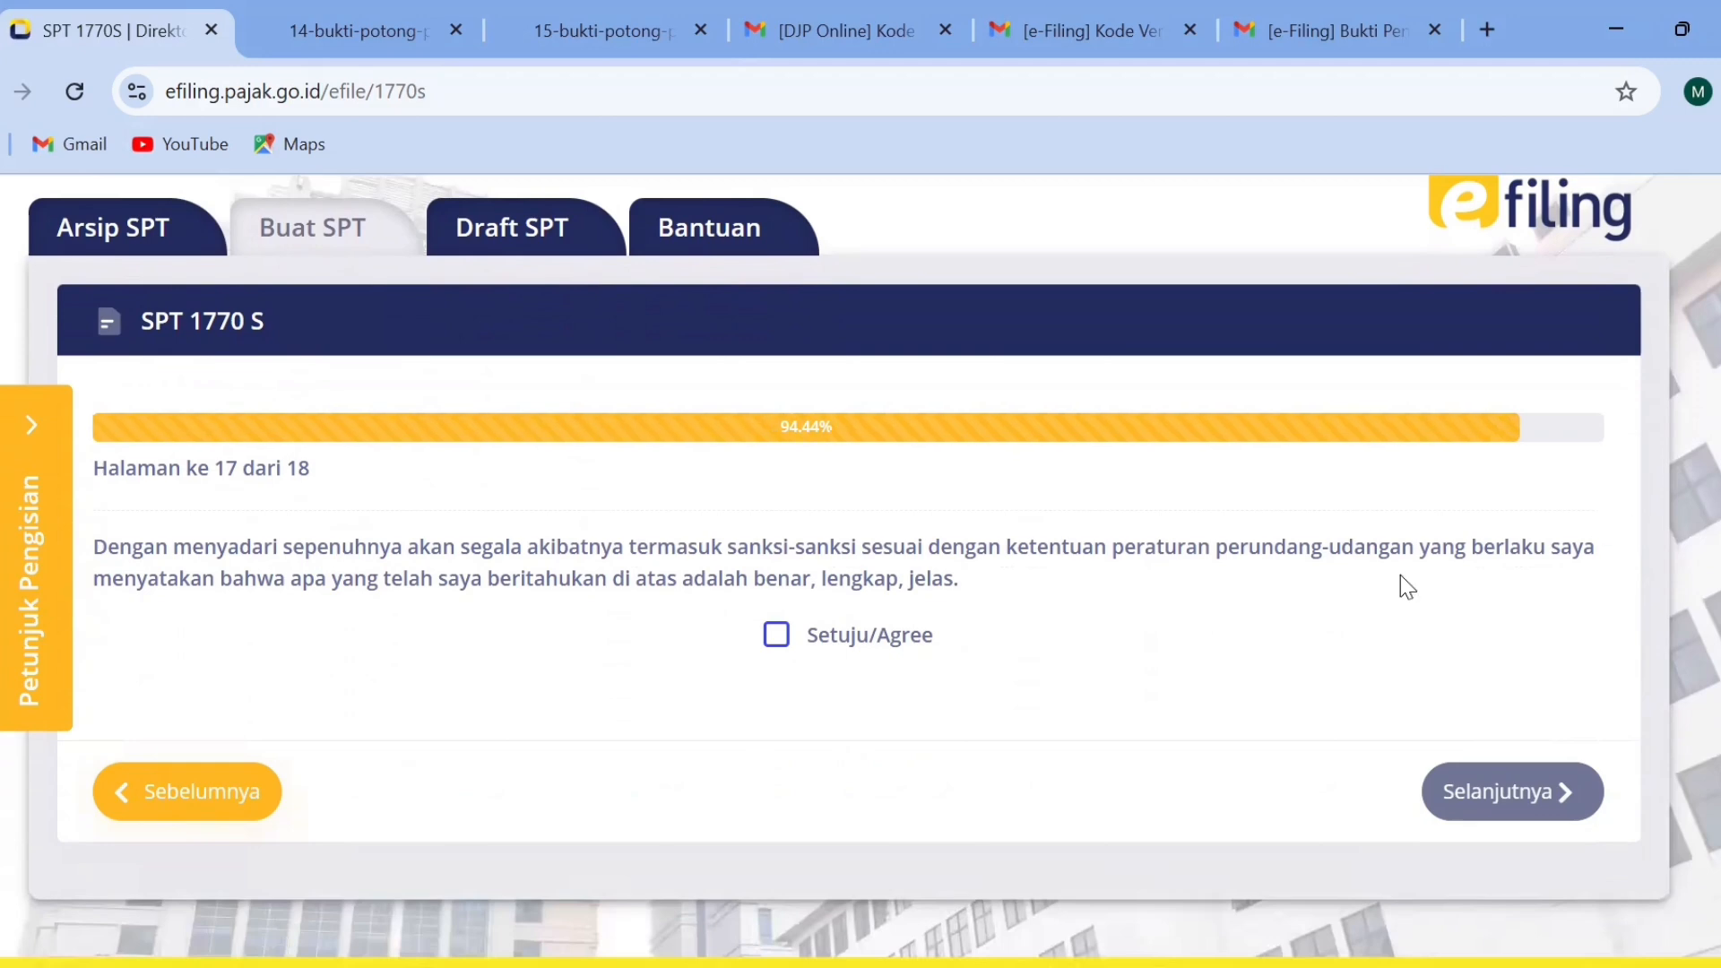
click(778, 647)
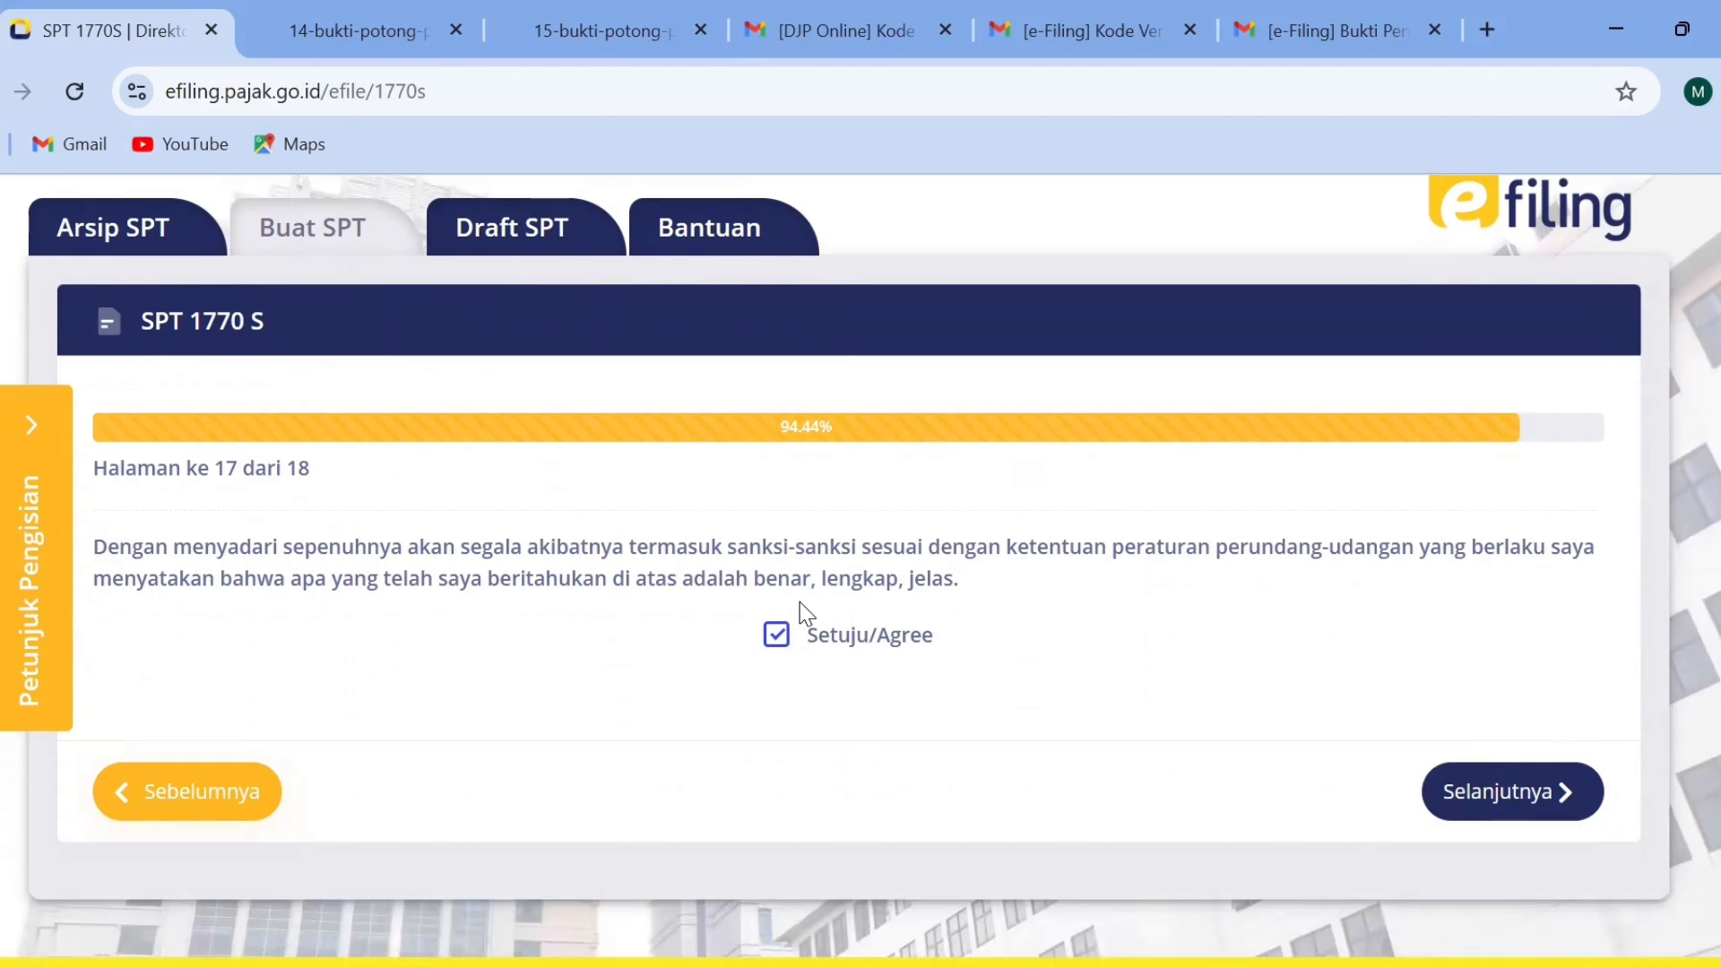
click(1502, 787)
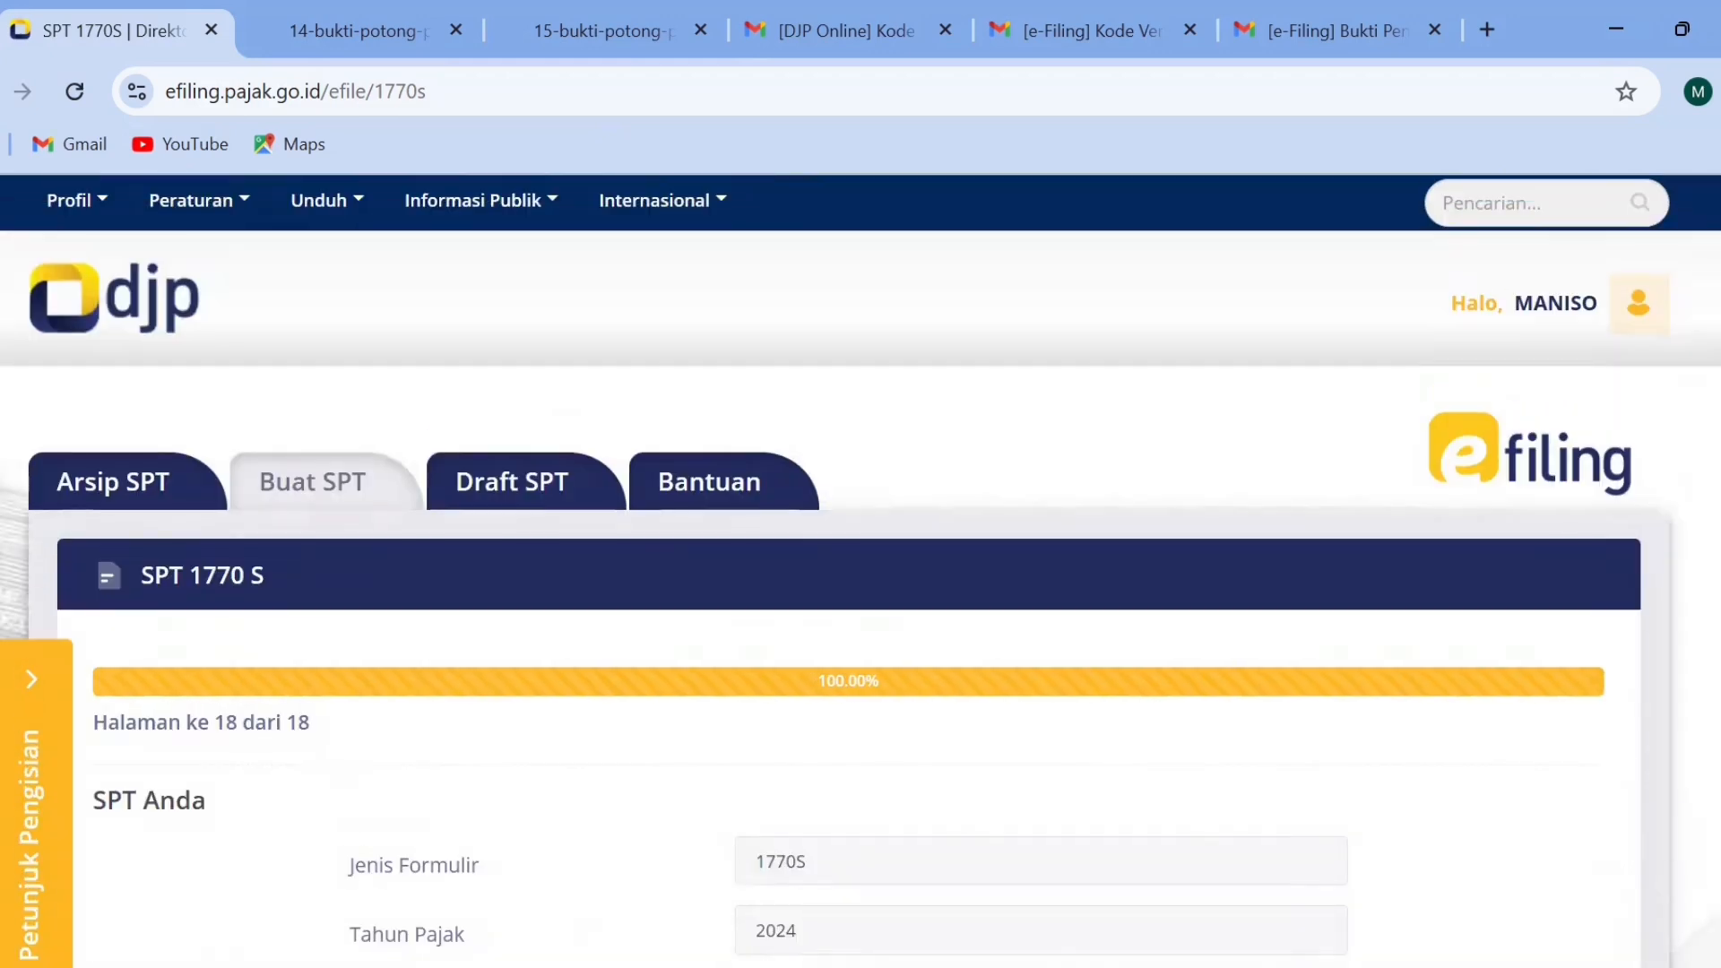
Review the SPT Anda summary, request the verification code by email and acknowledge the sent-token message.
scroll(1652, 492, down, 4)
scroll(860, 573, down, 2)
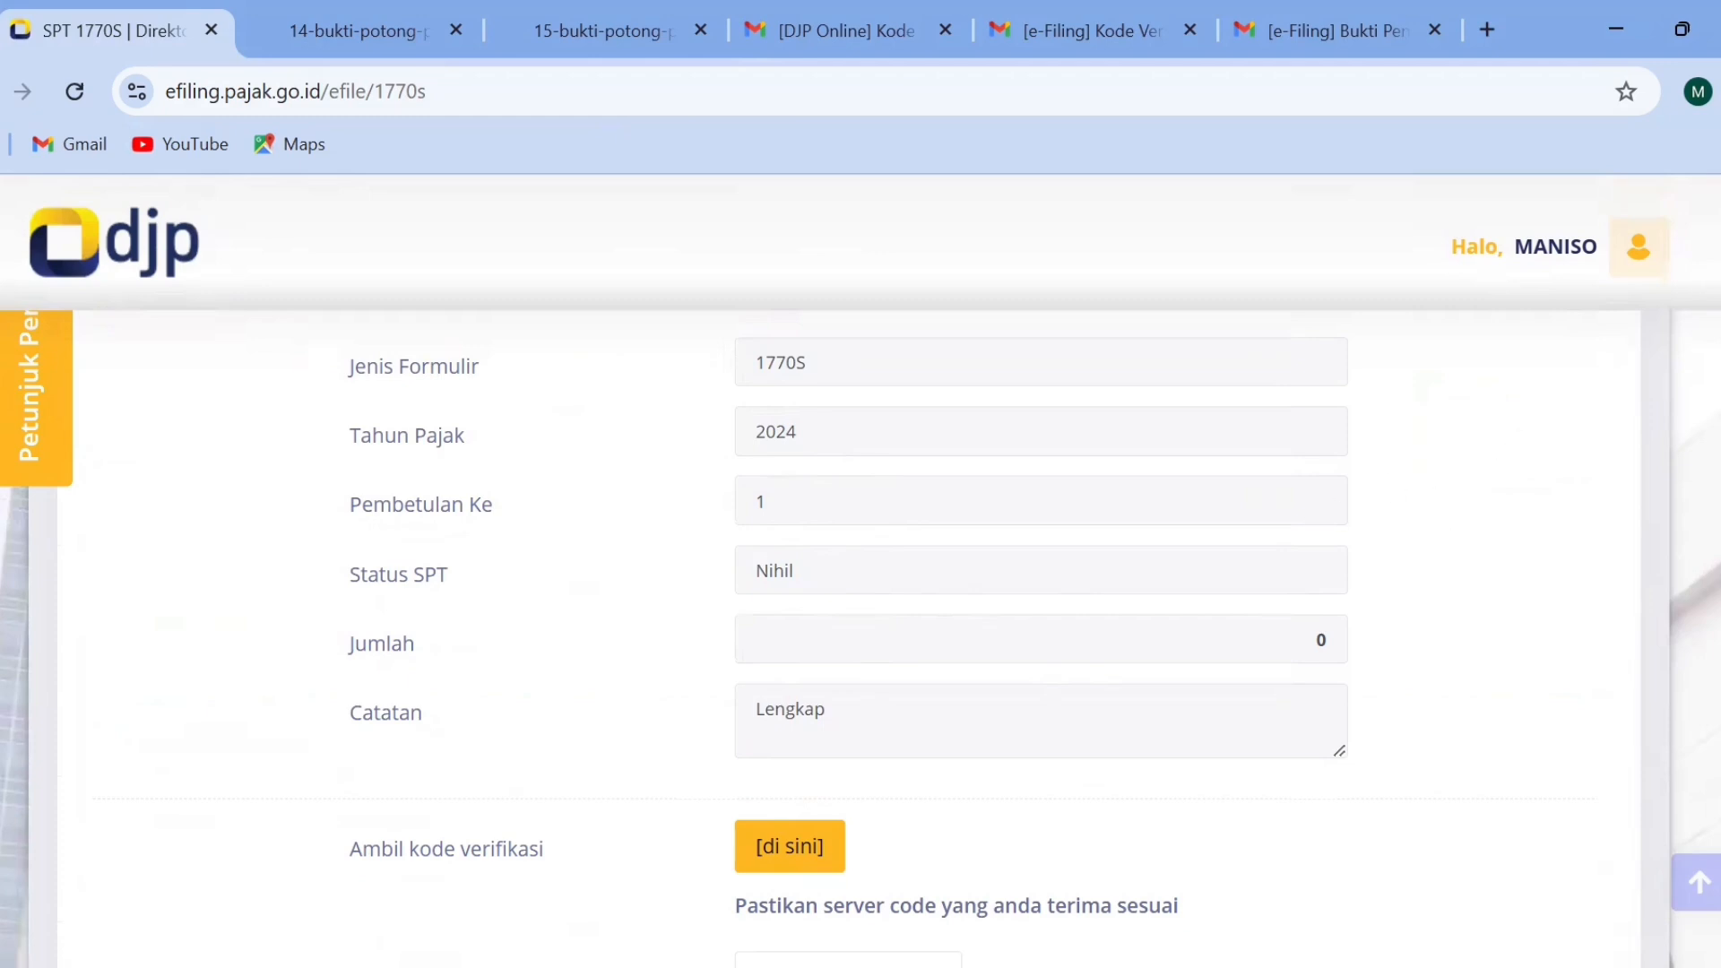
scroll(860, 573, up, 1)
scroll(861, 574, down, 2)
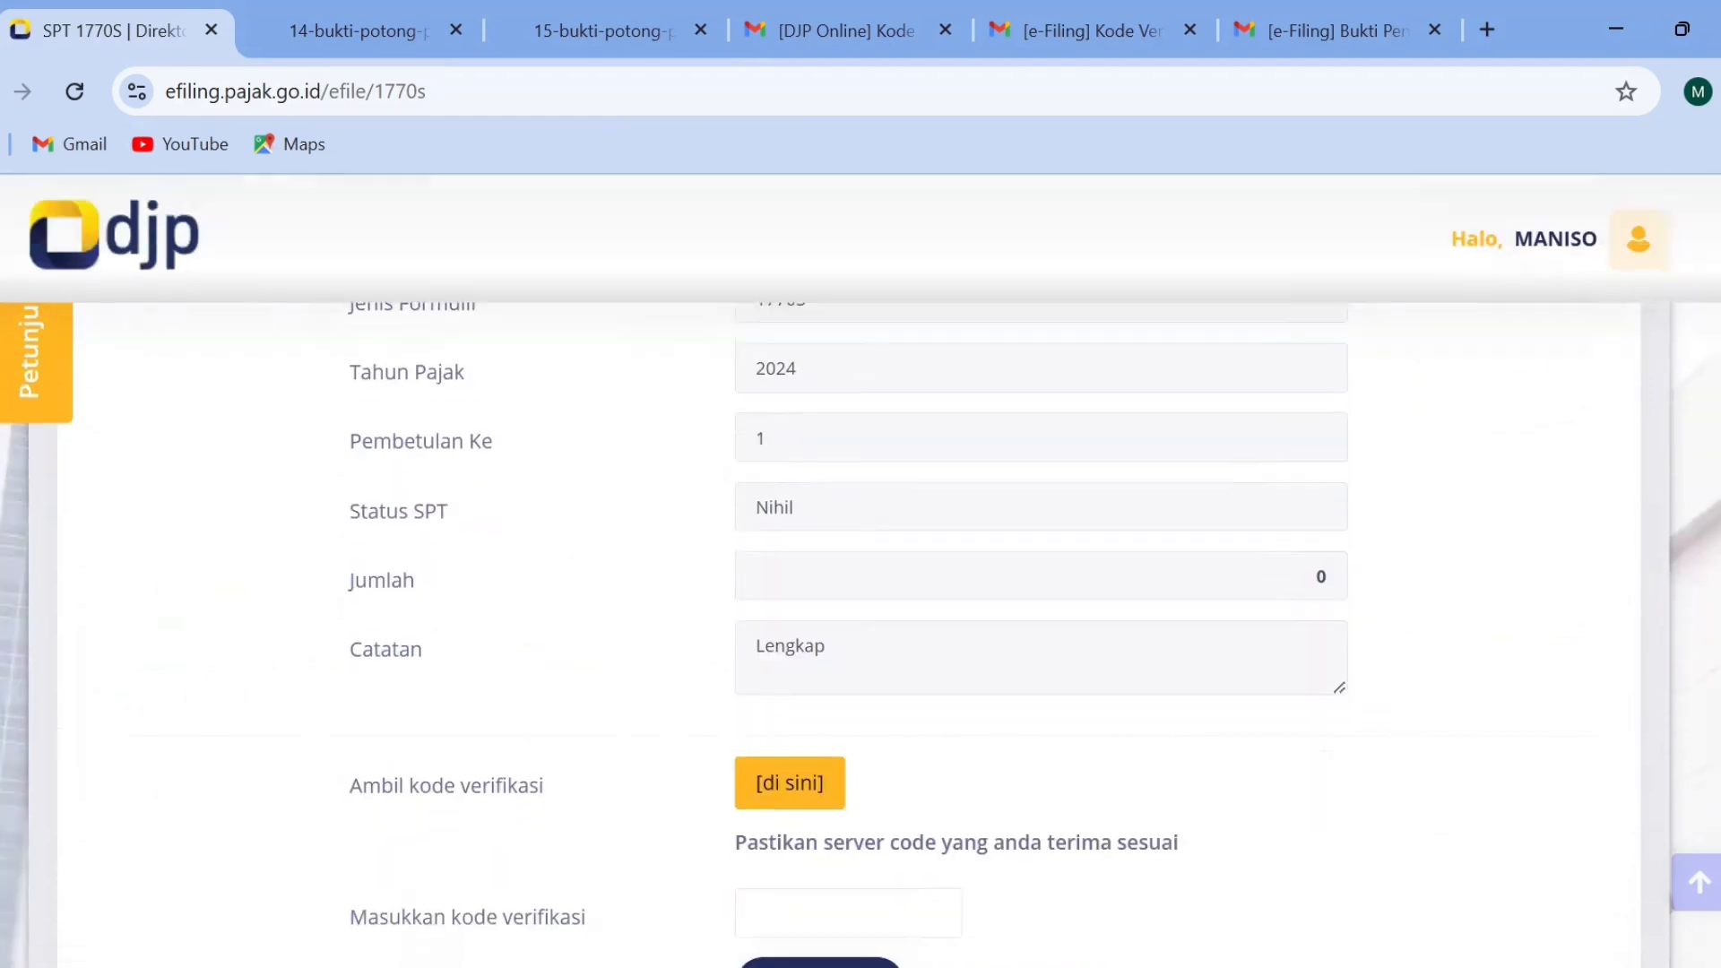
scroll(860, 574, up, 1)
scroll(860, 573, up, 1)
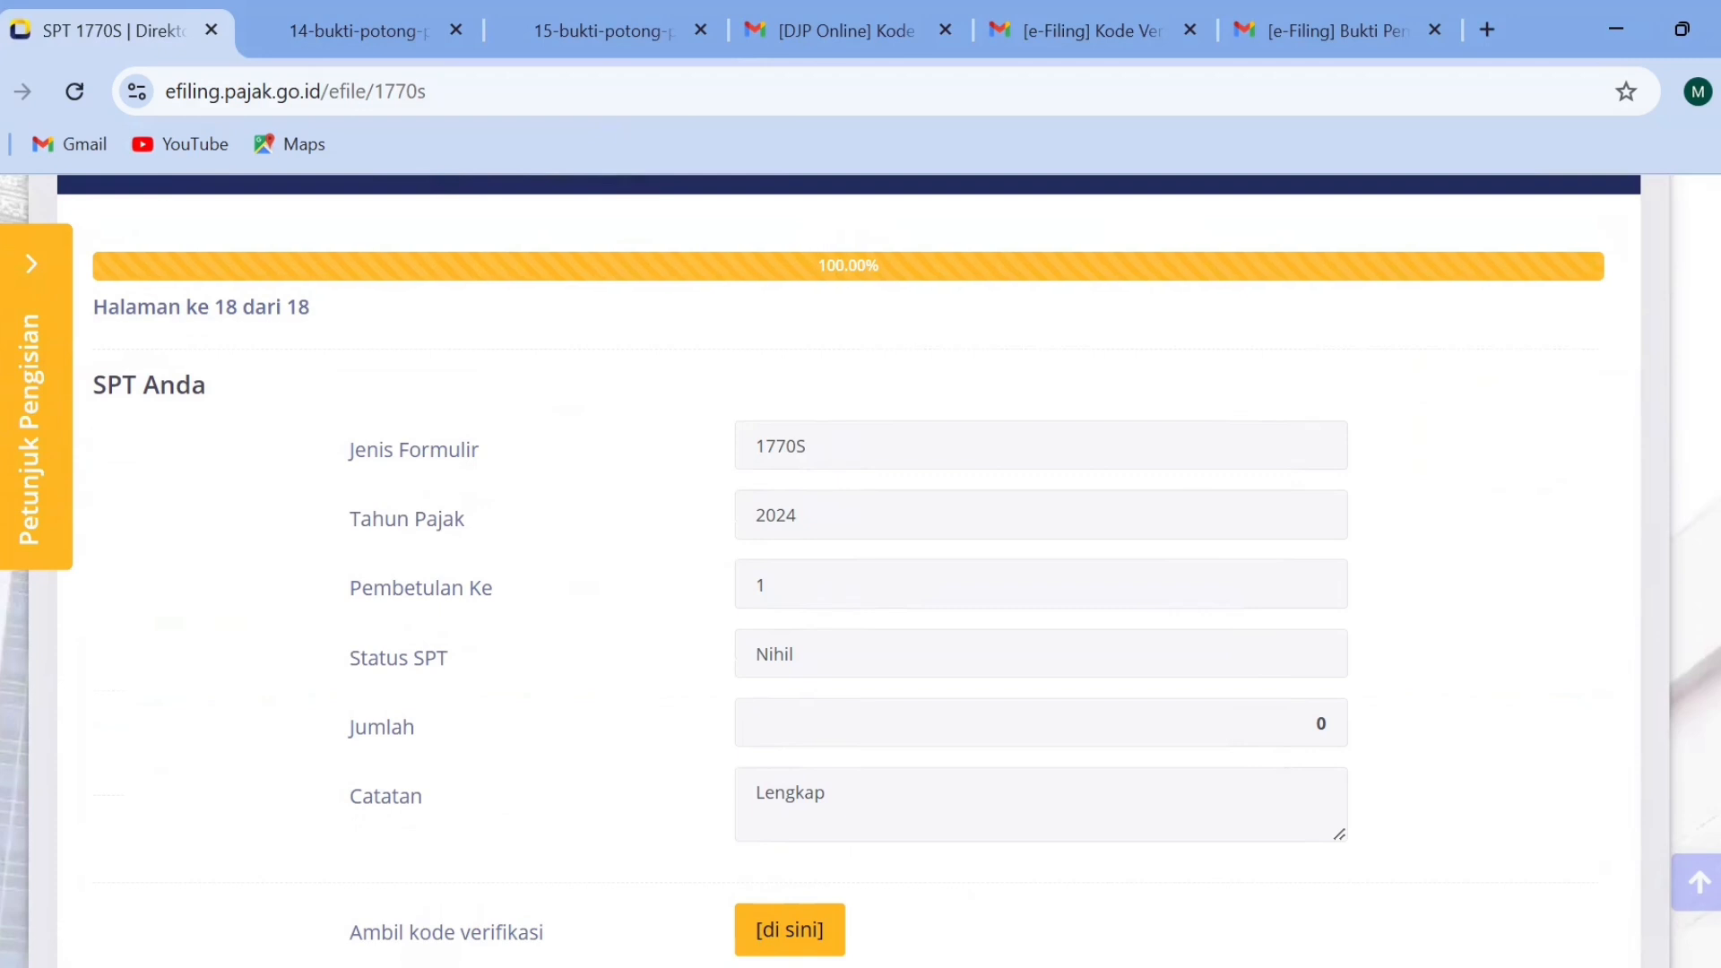
scroll(861, 574, down, 3)
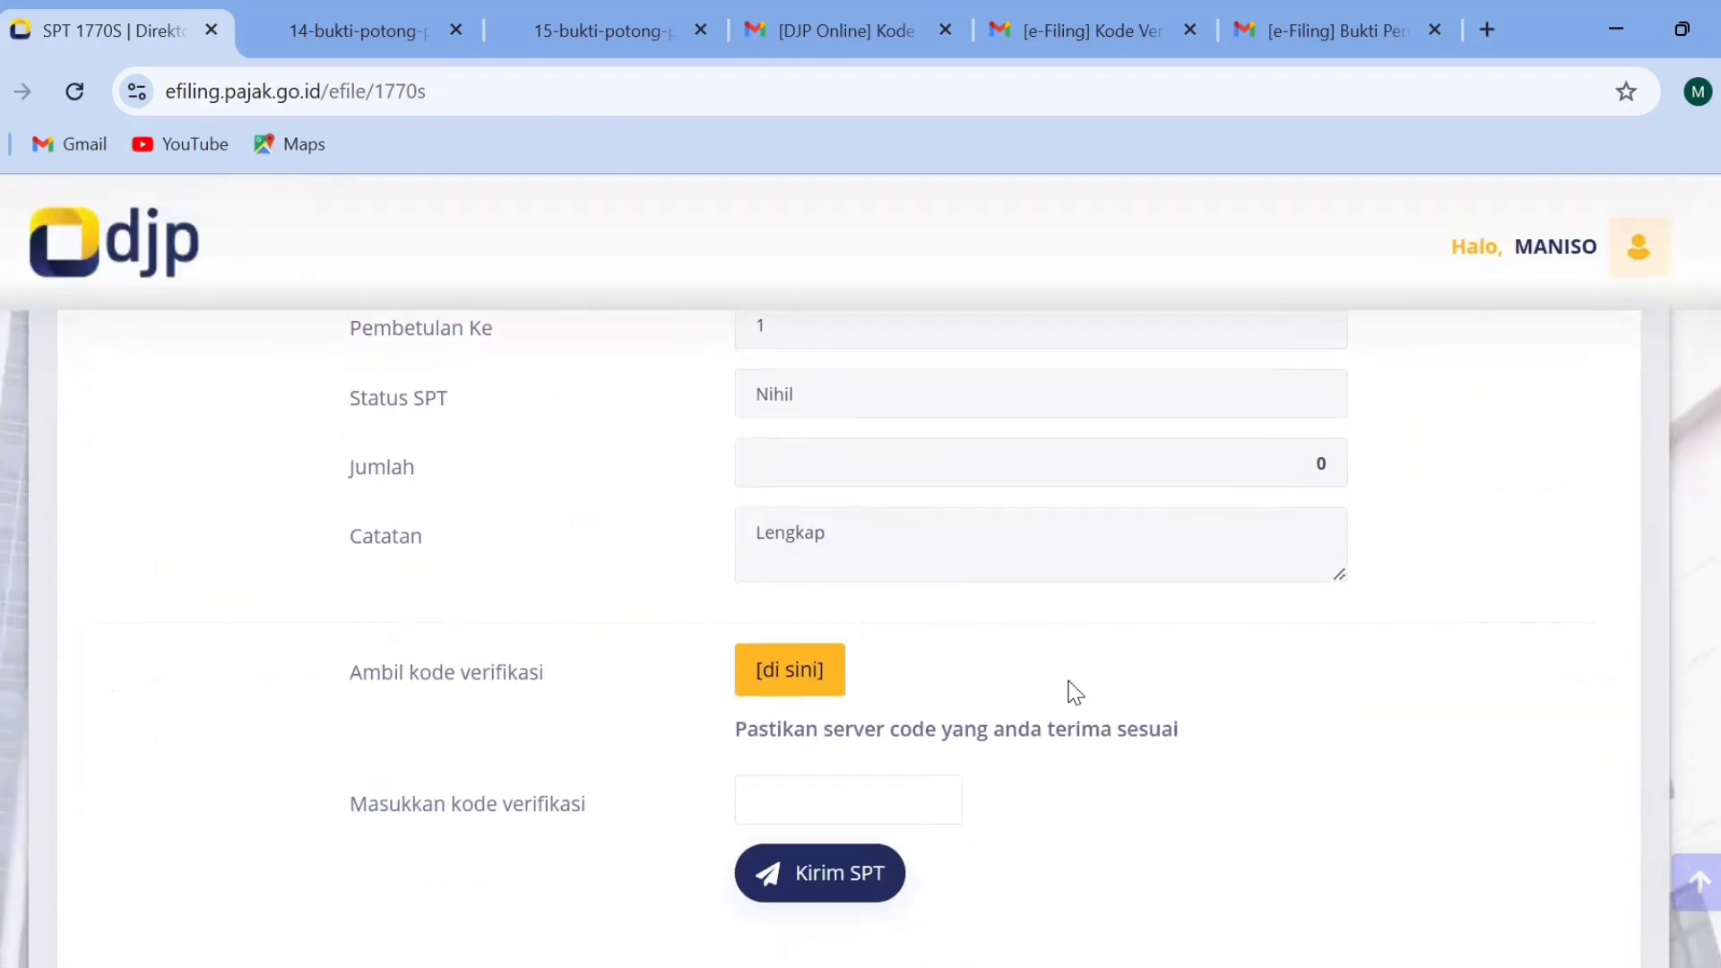
click(769, 690)
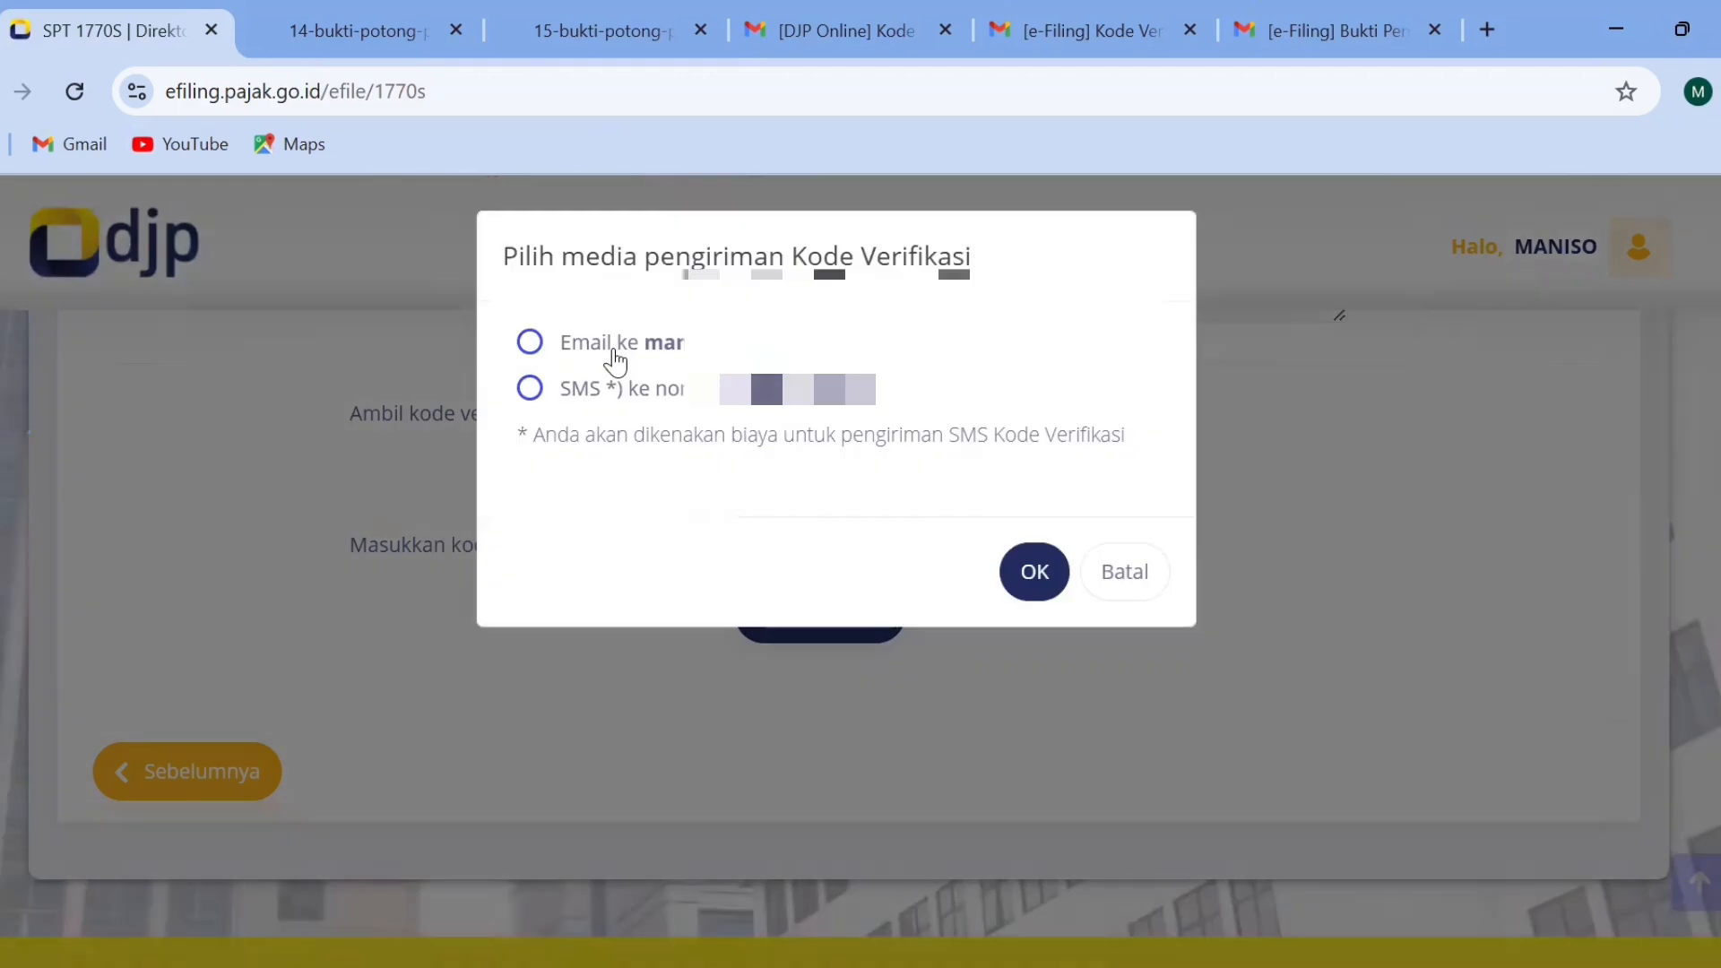
click(615, 362)
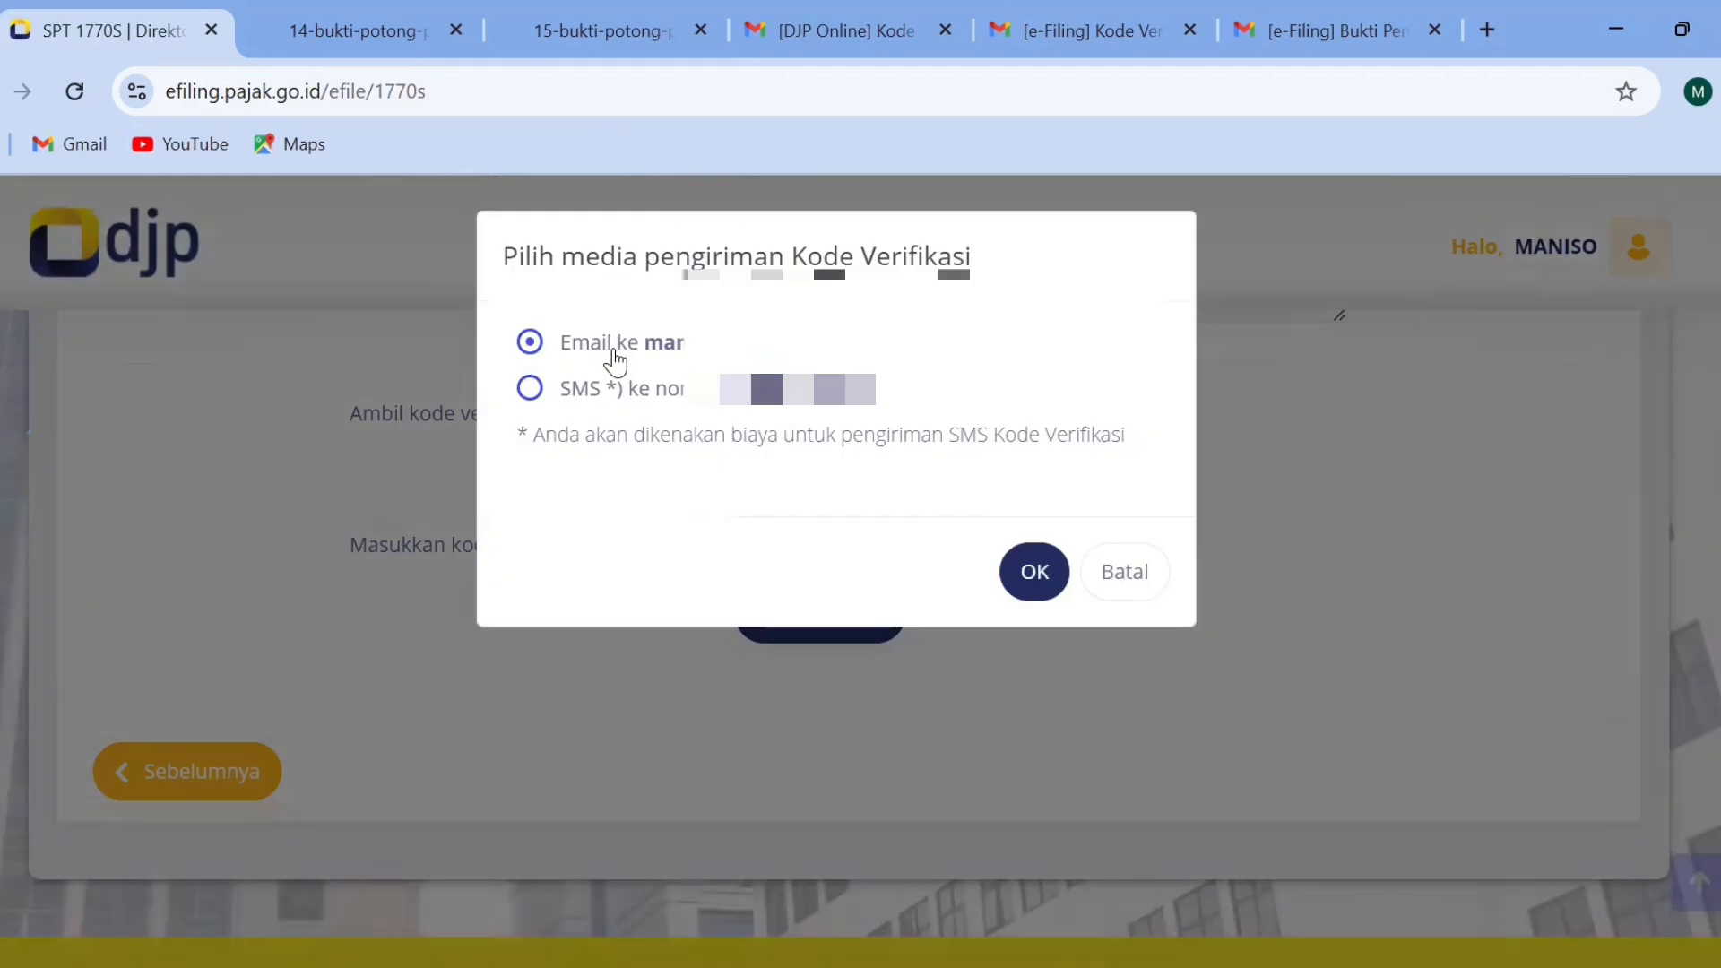
click(1037, 569)
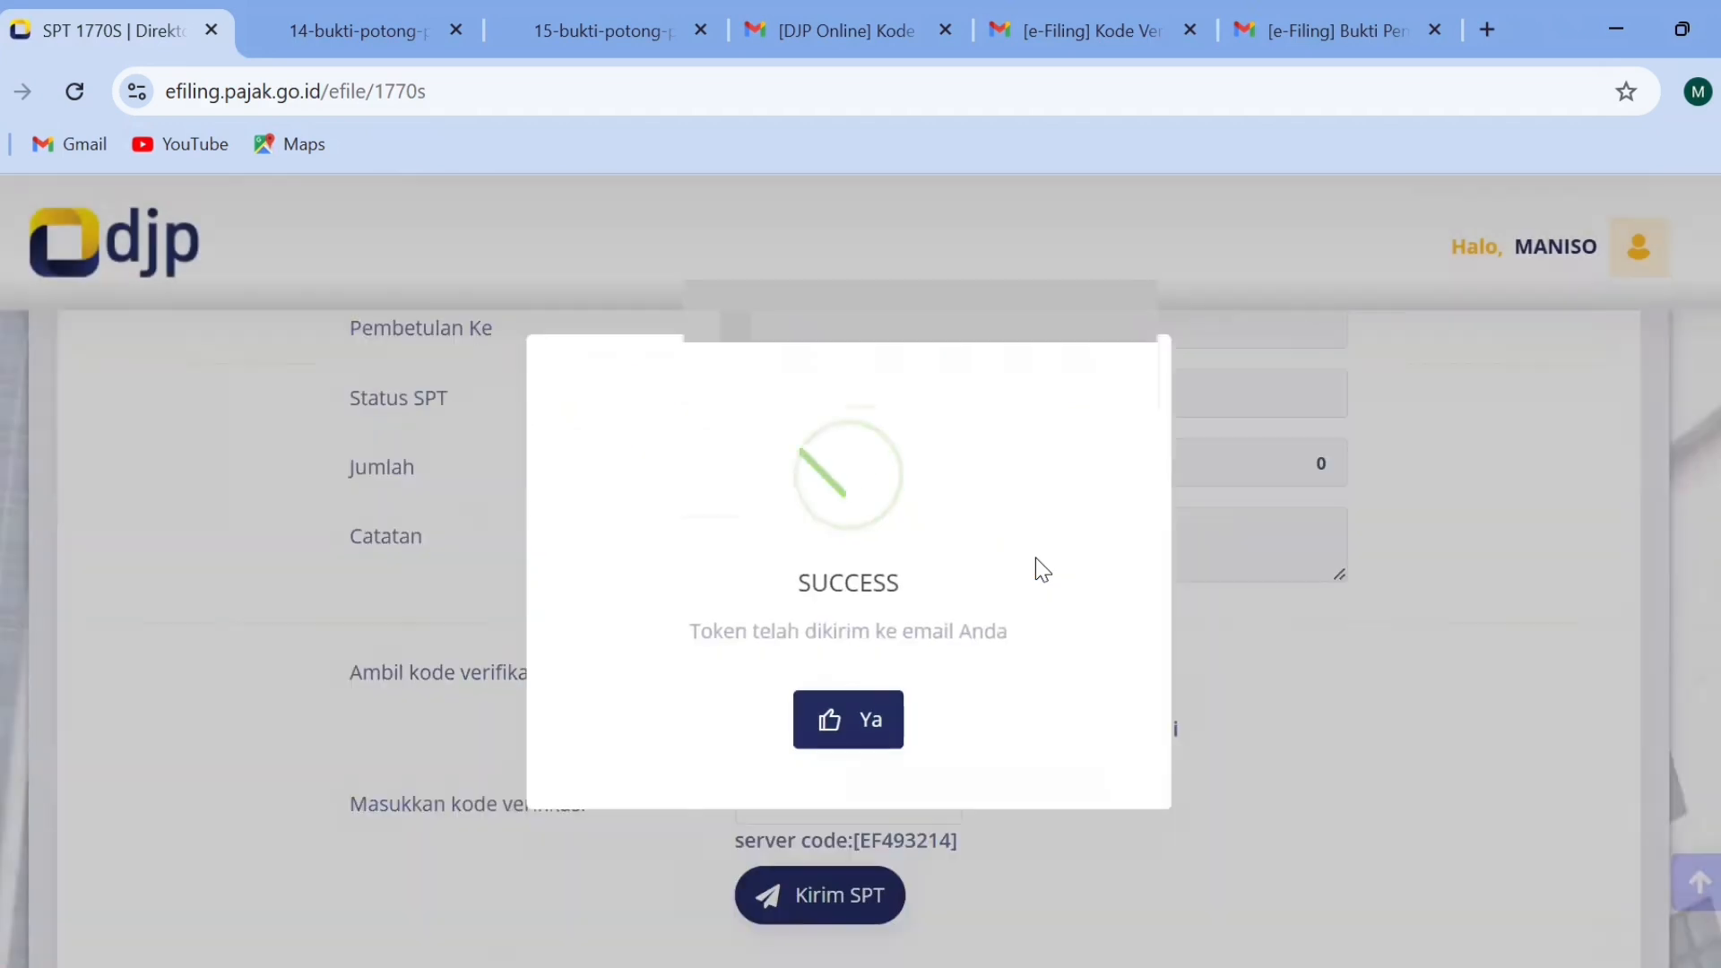
click(856, 725)
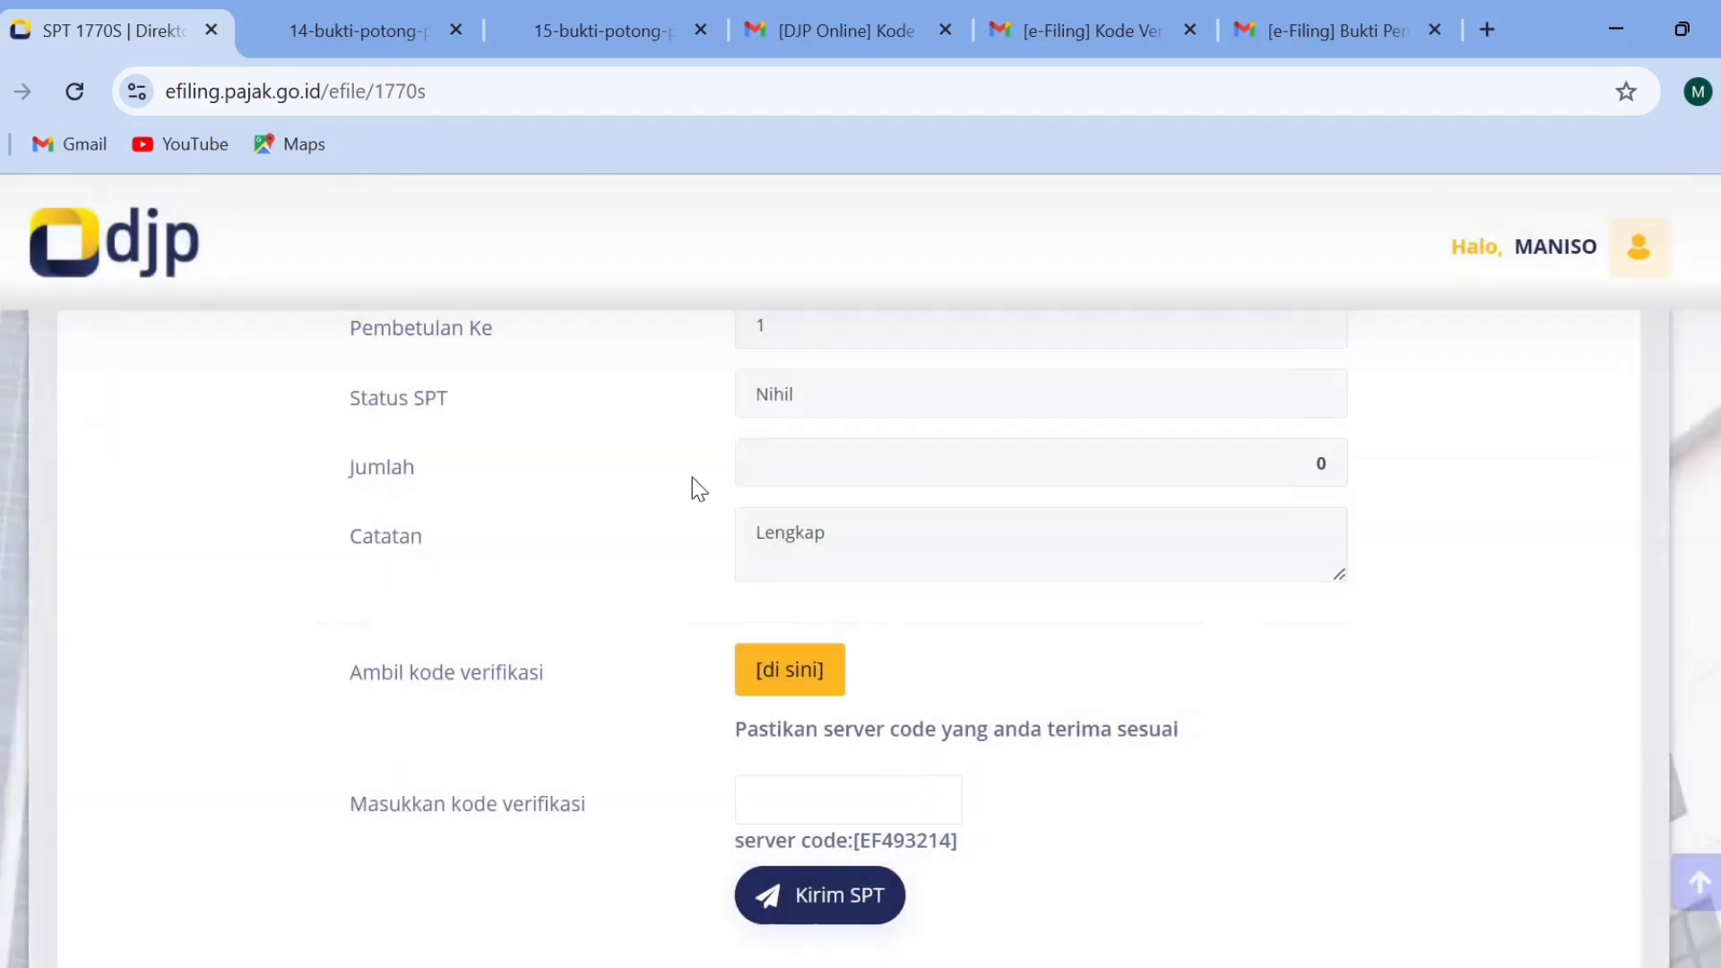
Copy the verification code from the [e-Filing] Kode Verifikasi email in Gmail and paste it into the return's verification code field.
click(830, 36)
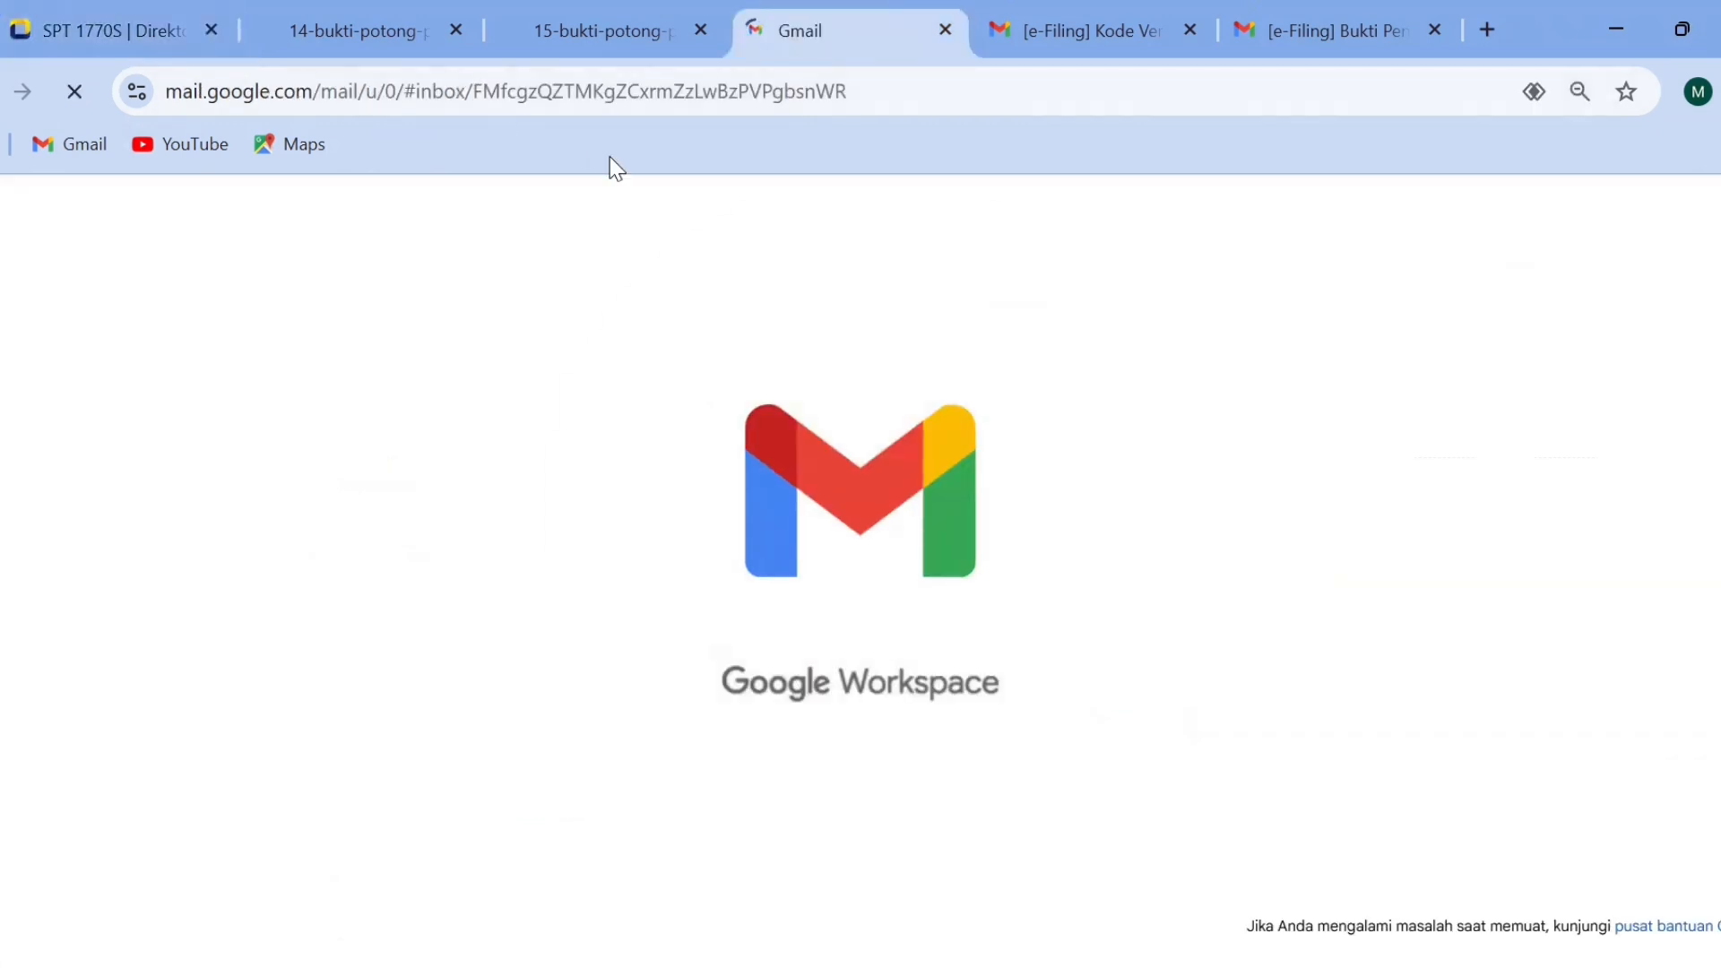
click(1074, 36)
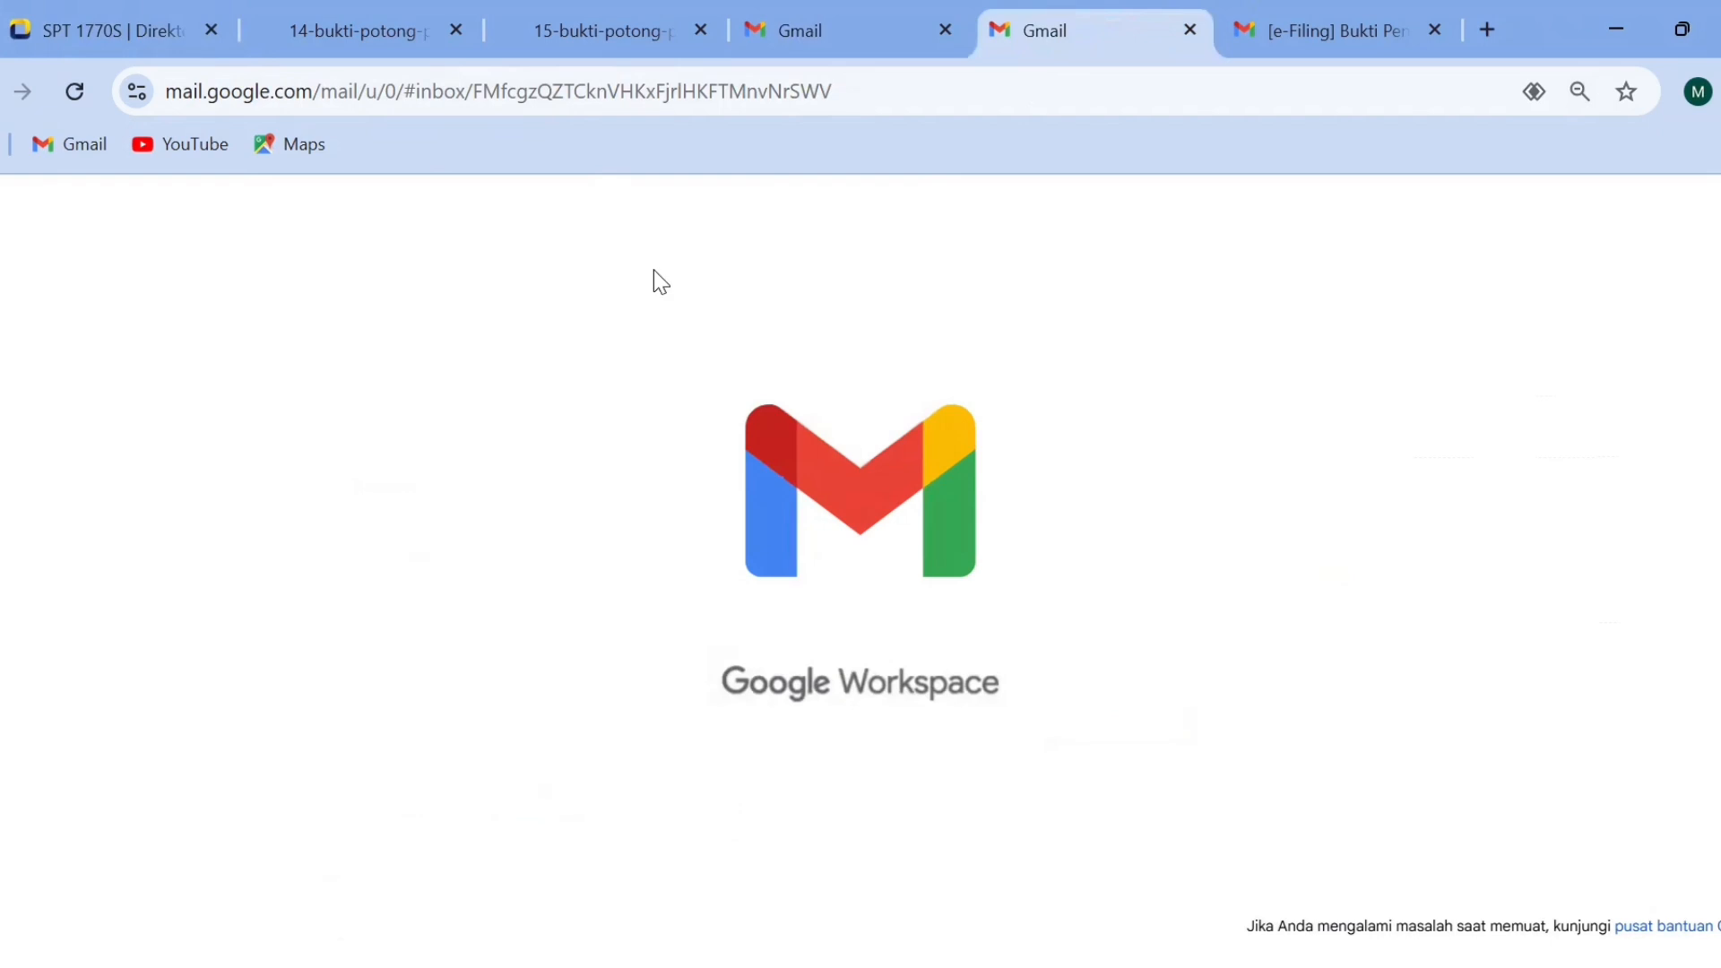
double_click(502, 520)
key(ctrl+c)
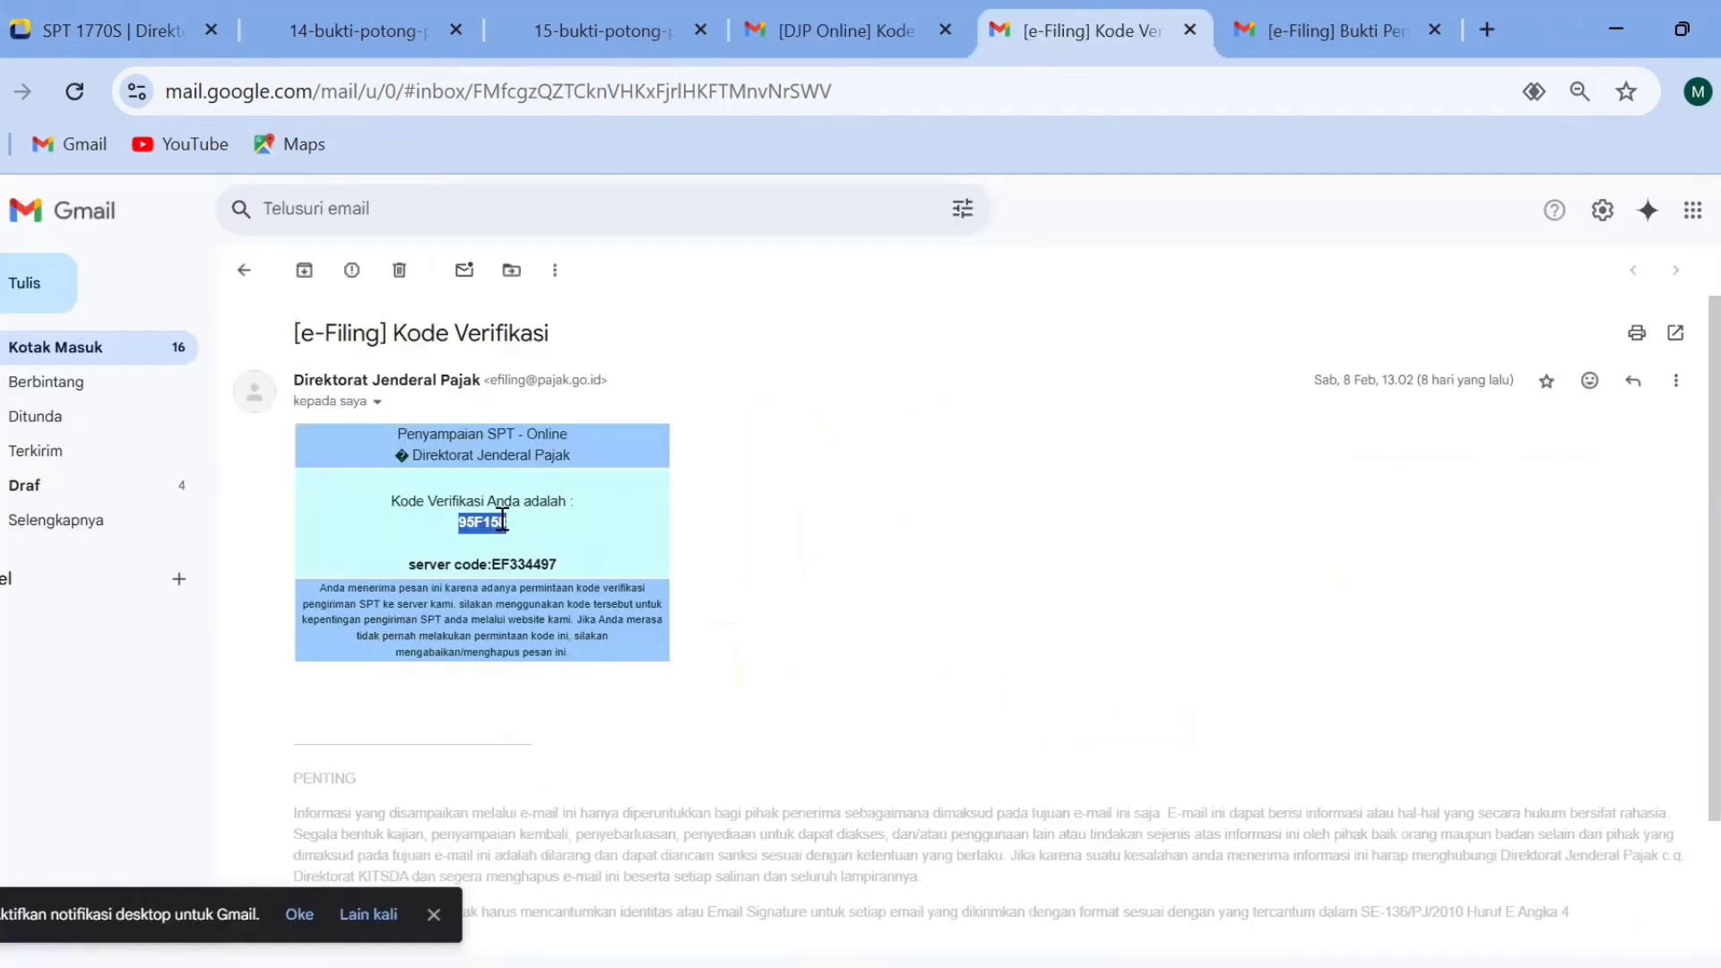
click(87, 18)
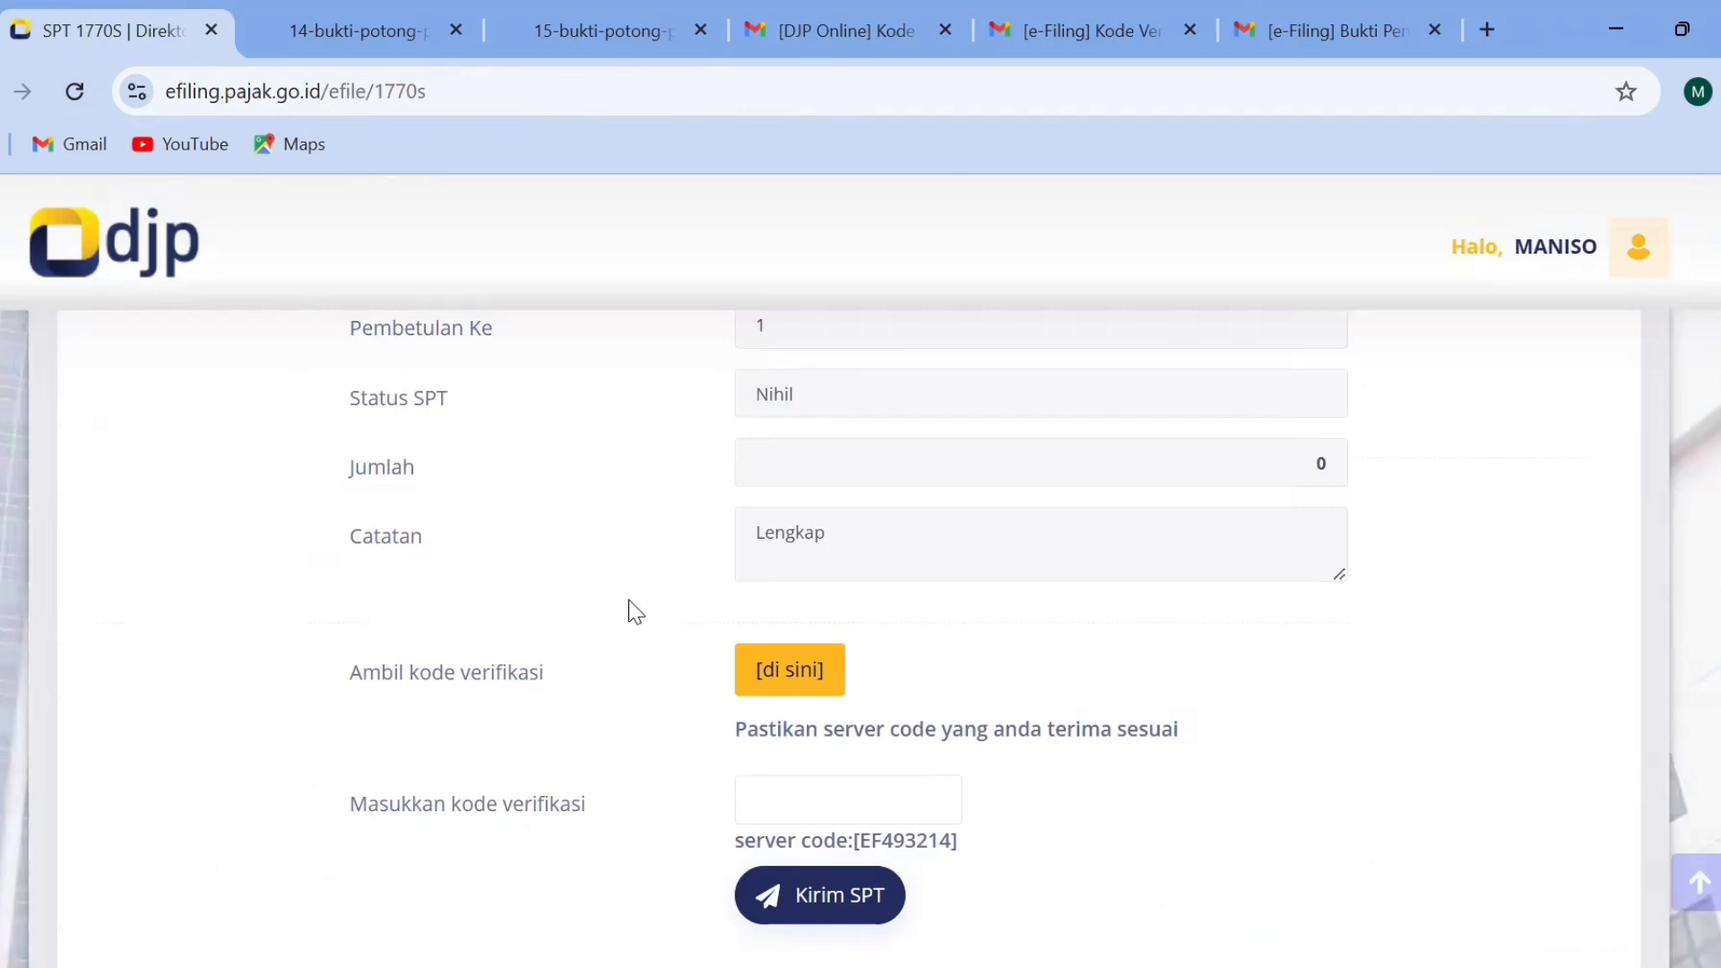
click(788, 788)
key(ctrl+v)
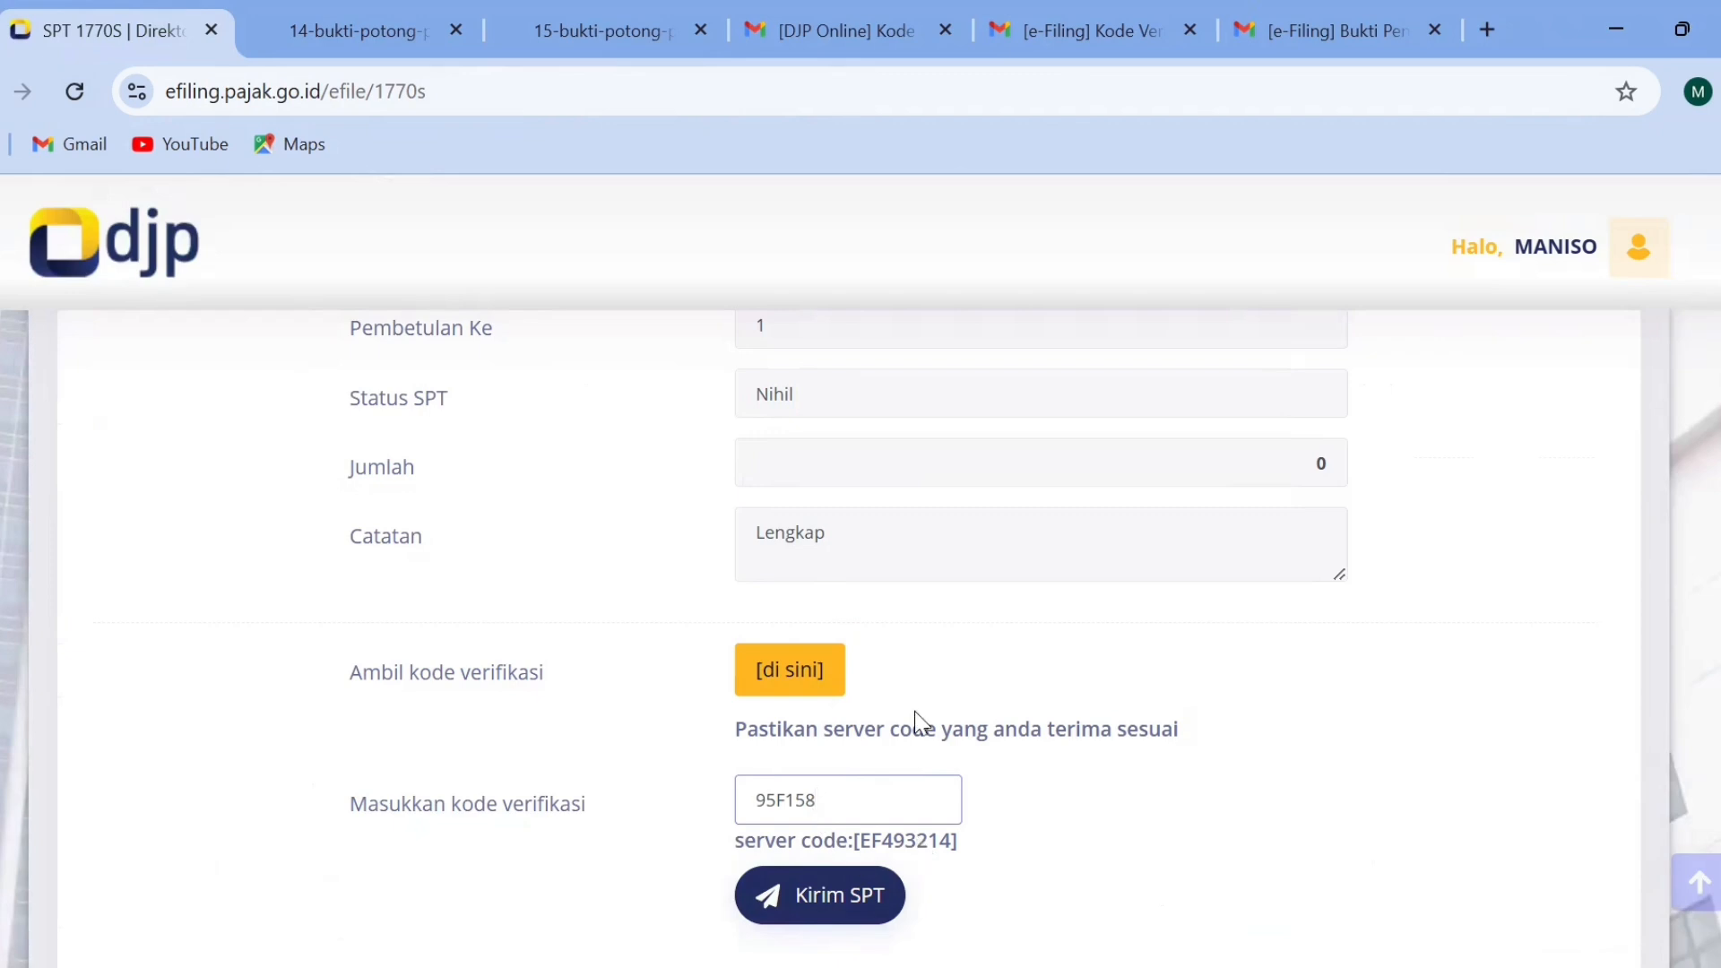
Switch to Gmail and open the e-Filing receipt email whose subject begins "[e-Filing] Bukti Pen".
click(1115, 24)
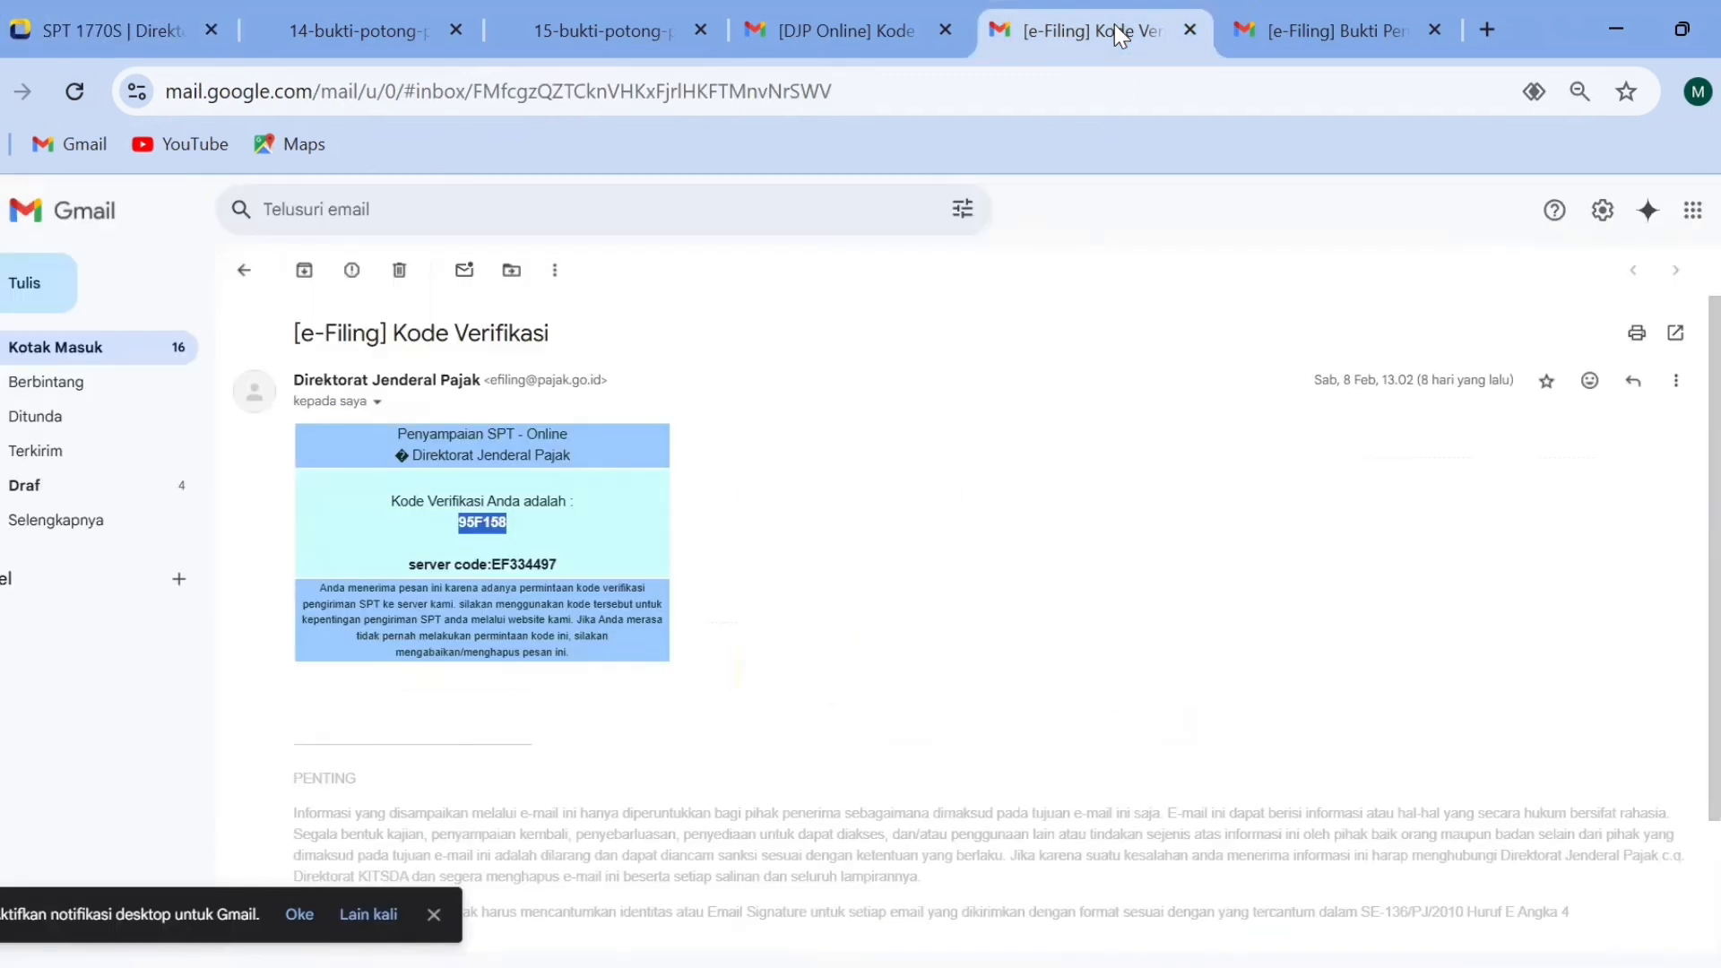
click(1276, 9)
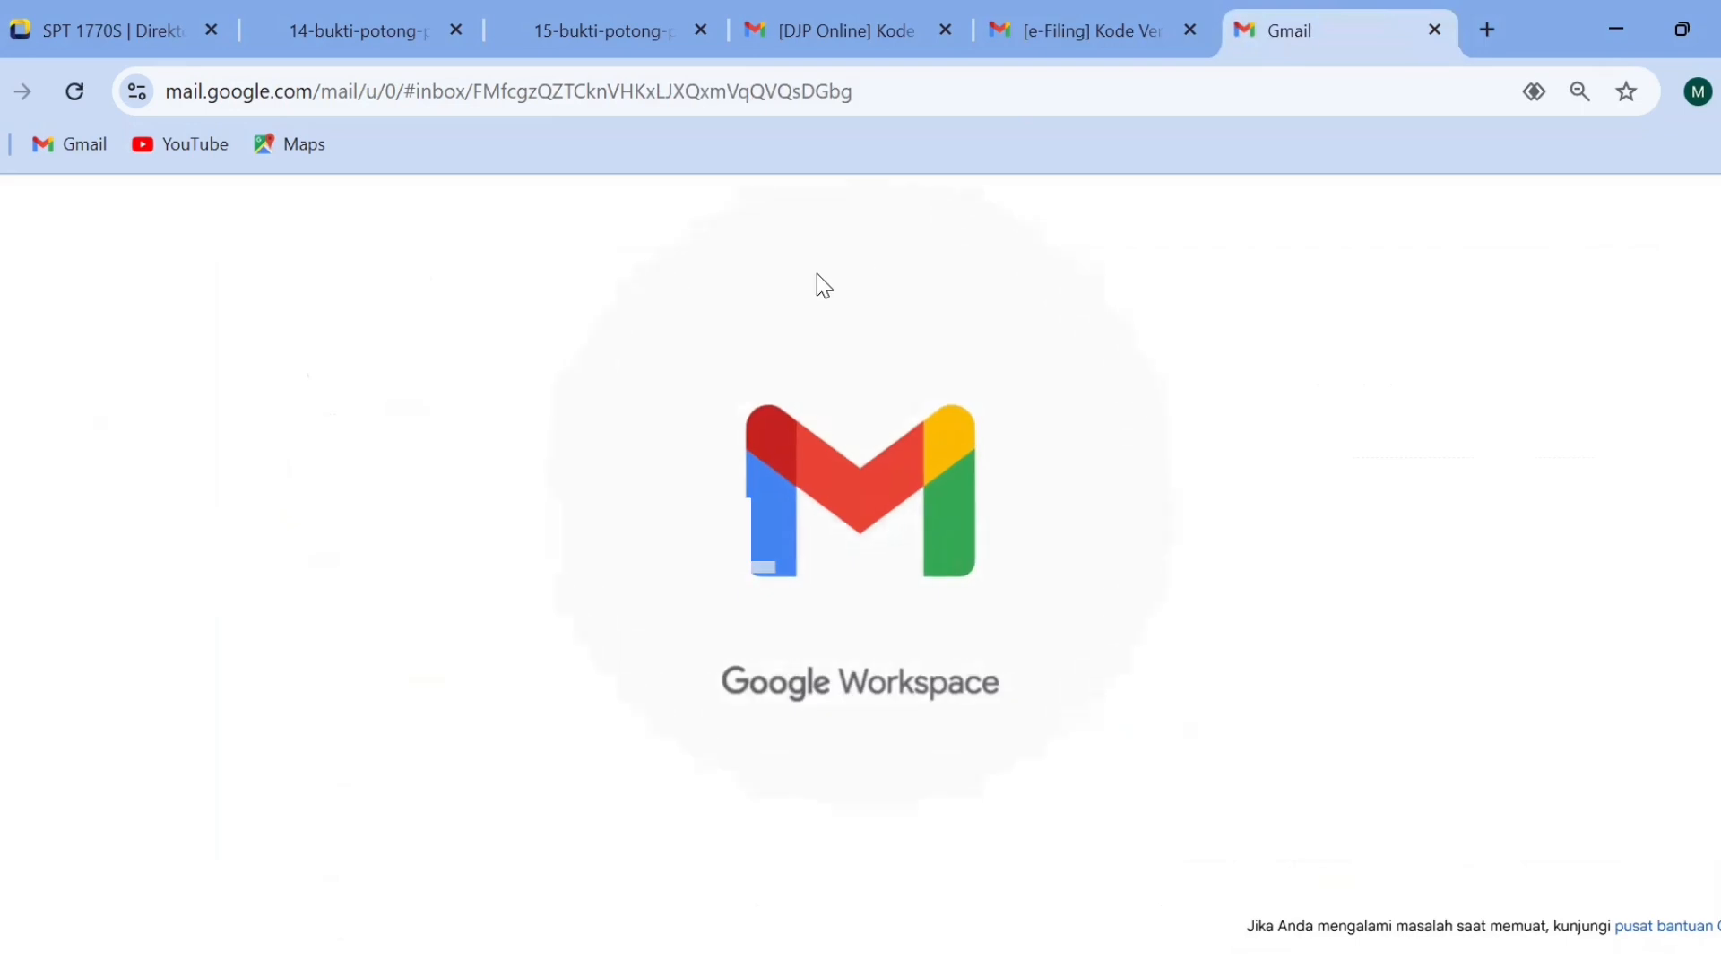